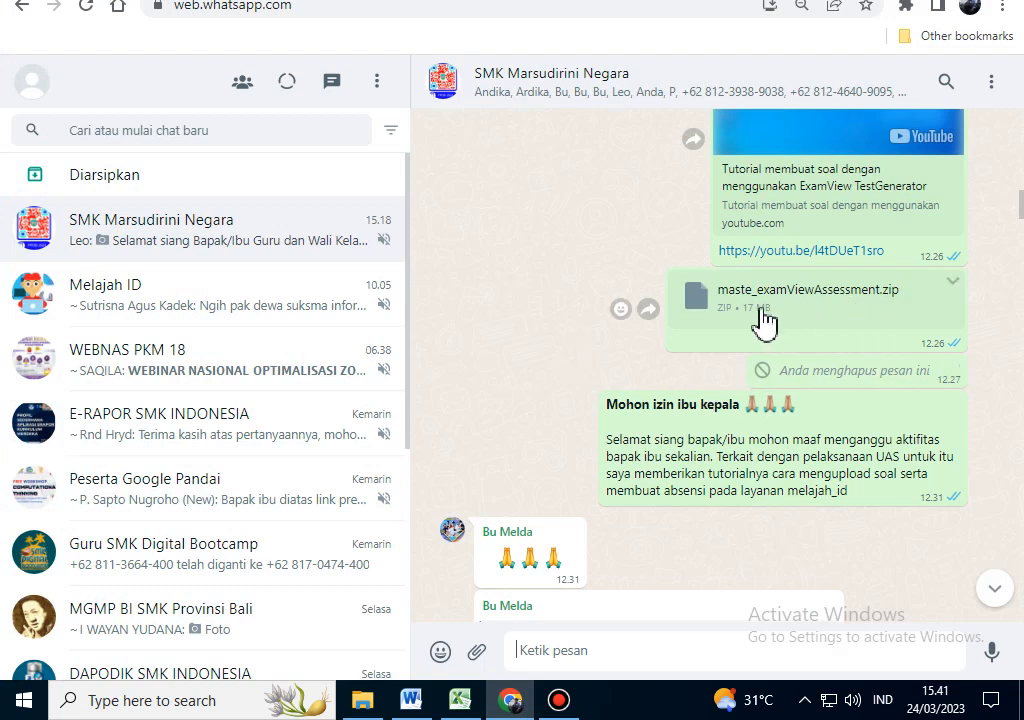
# Step: Download maste_examViewAssessment.zip from the SMK Marsudirini Negara group chat and show the downloaded file in its folder
pyautogui.click(819, 311)
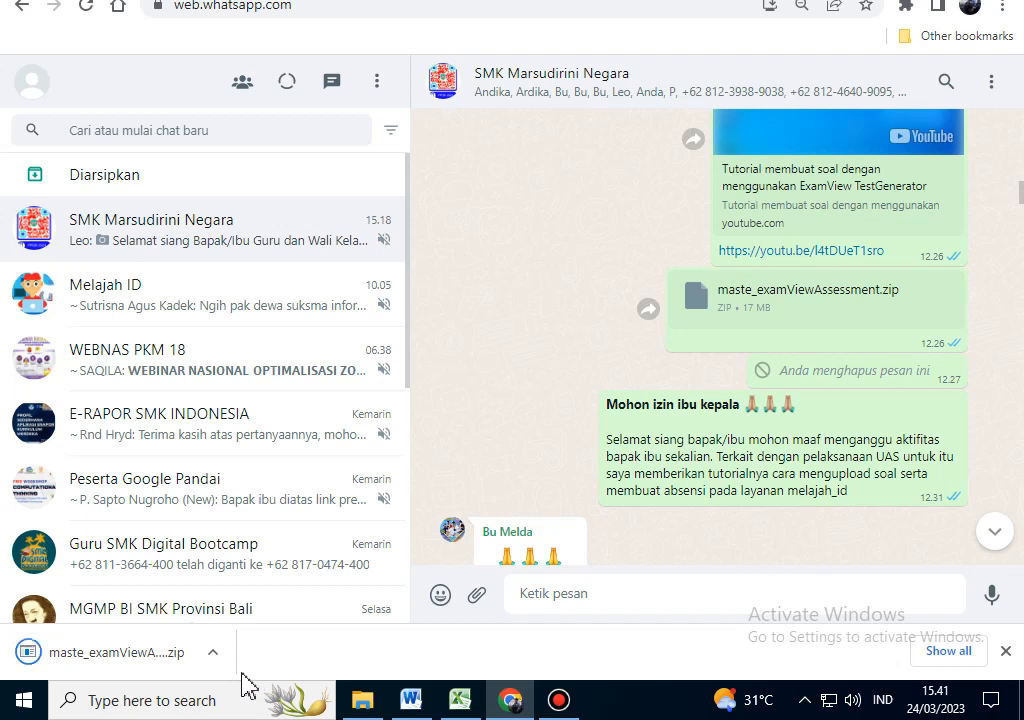
pyautogui.click(213, 653)
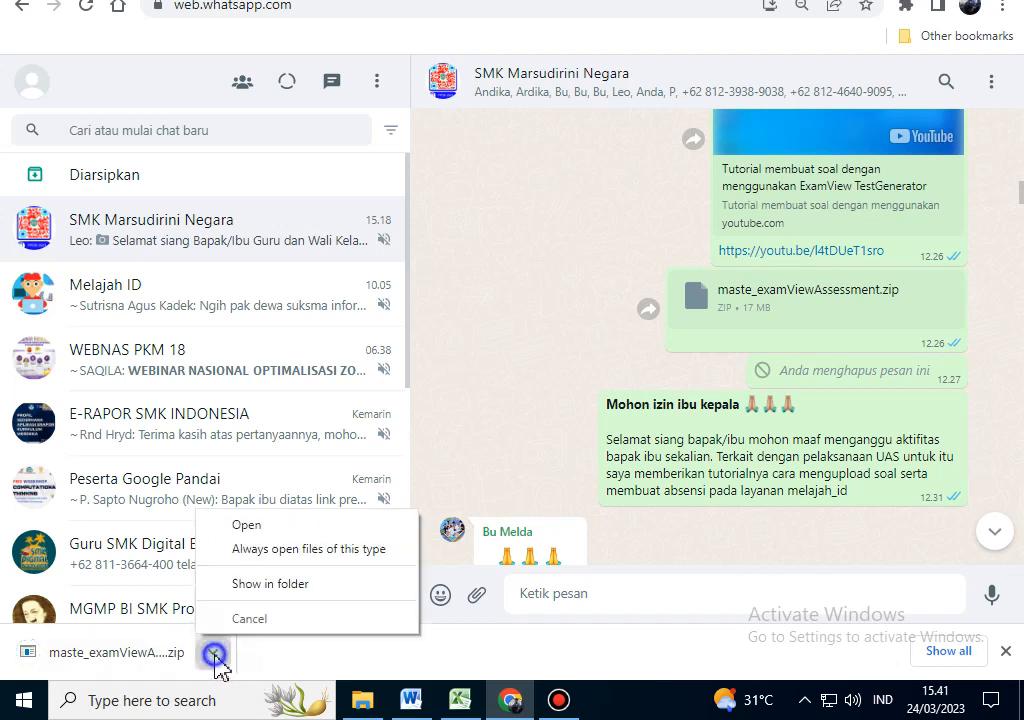
pyautogui.click(281, 588)
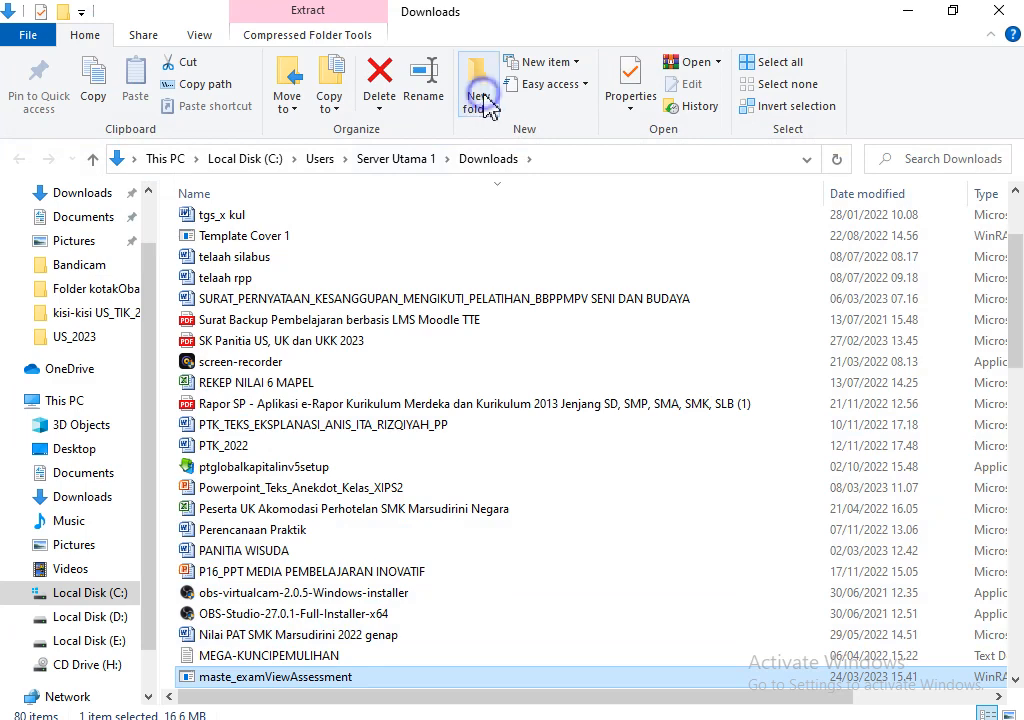
# Step: Create a new folder named "file master_Exam" in Downloads
pyautogui.click(479, 45)
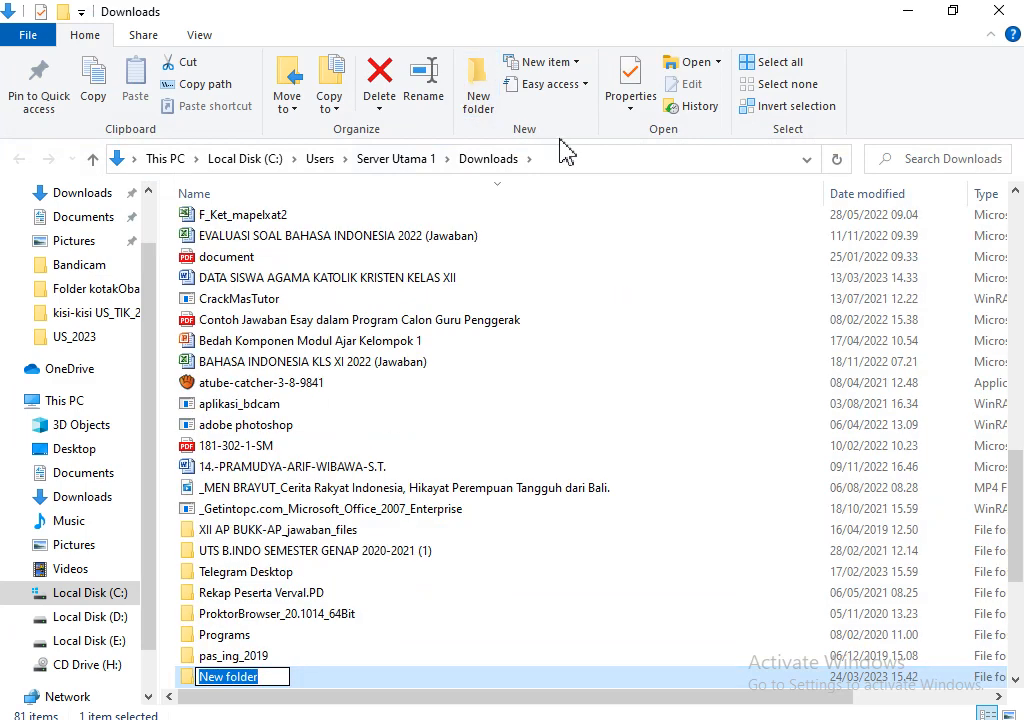
pyautogui.write('file')
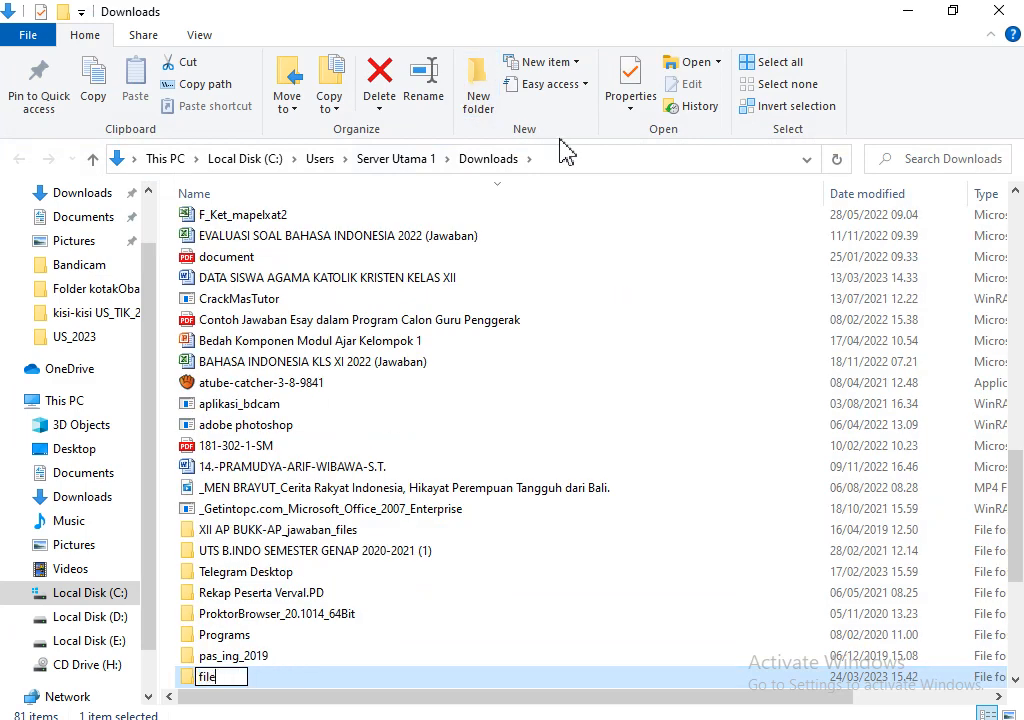
pyautogui.write(' master')
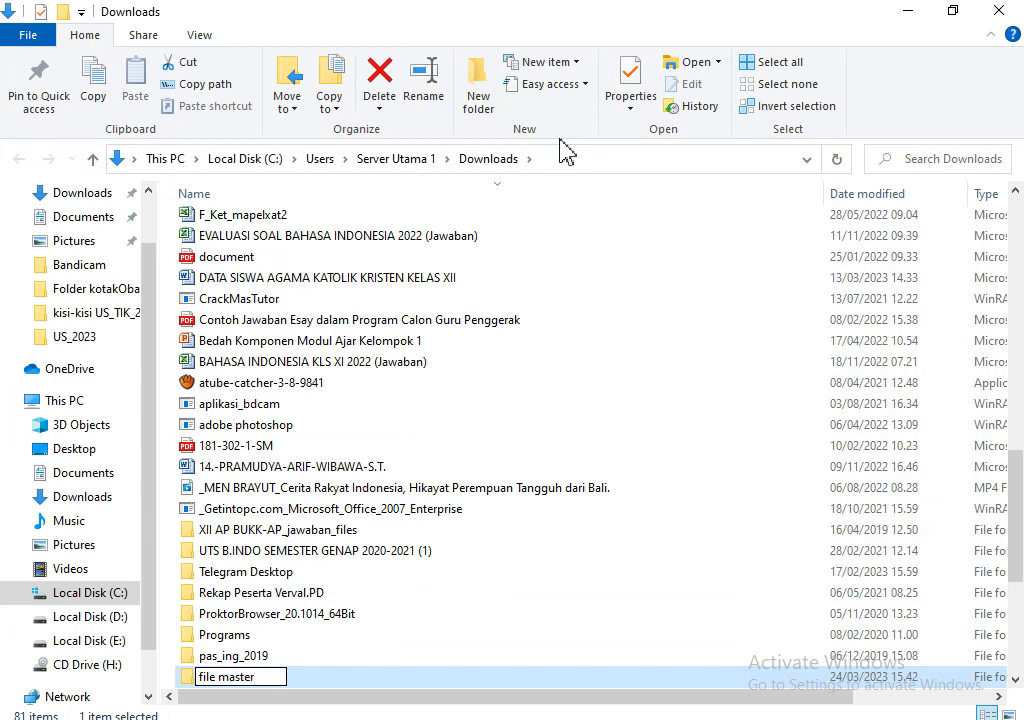
pyautogui.write('_Exam')
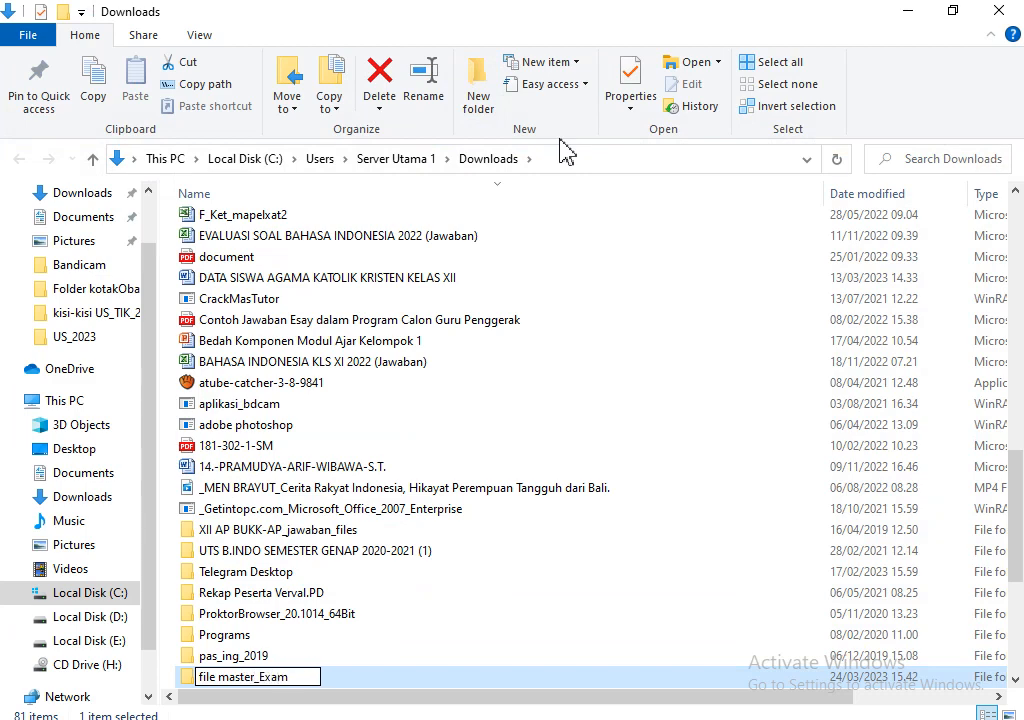
pyautogui.press('Return')
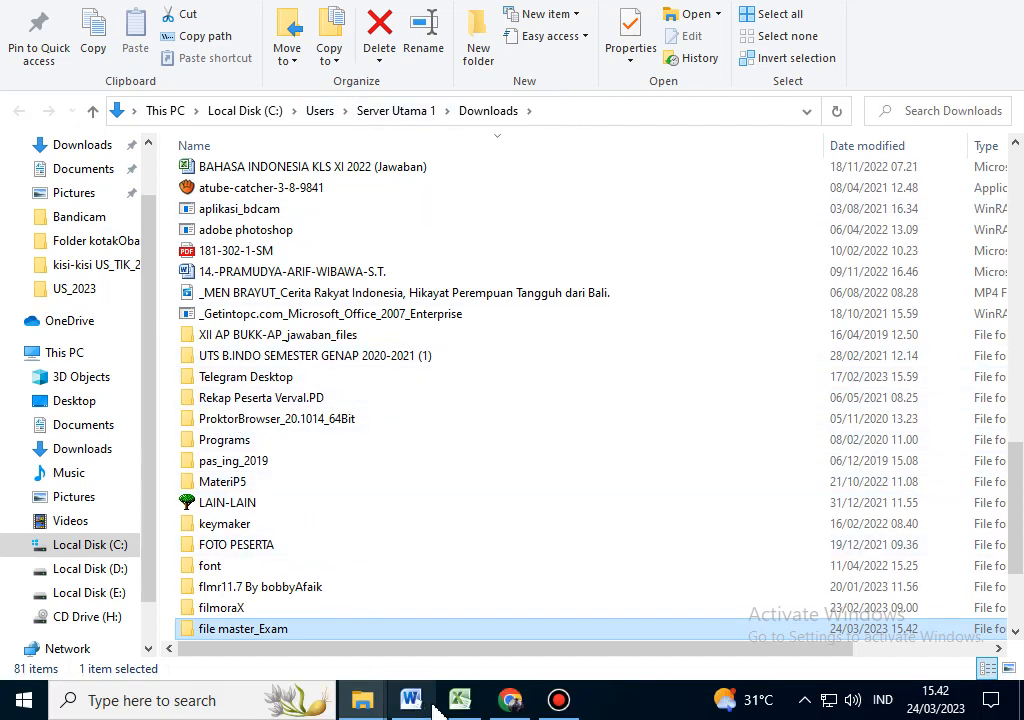
# Step: Locate the downloaded maste_examViewAssessment archive again from the browser's download and copy it
pyautogui.click(508, 702)
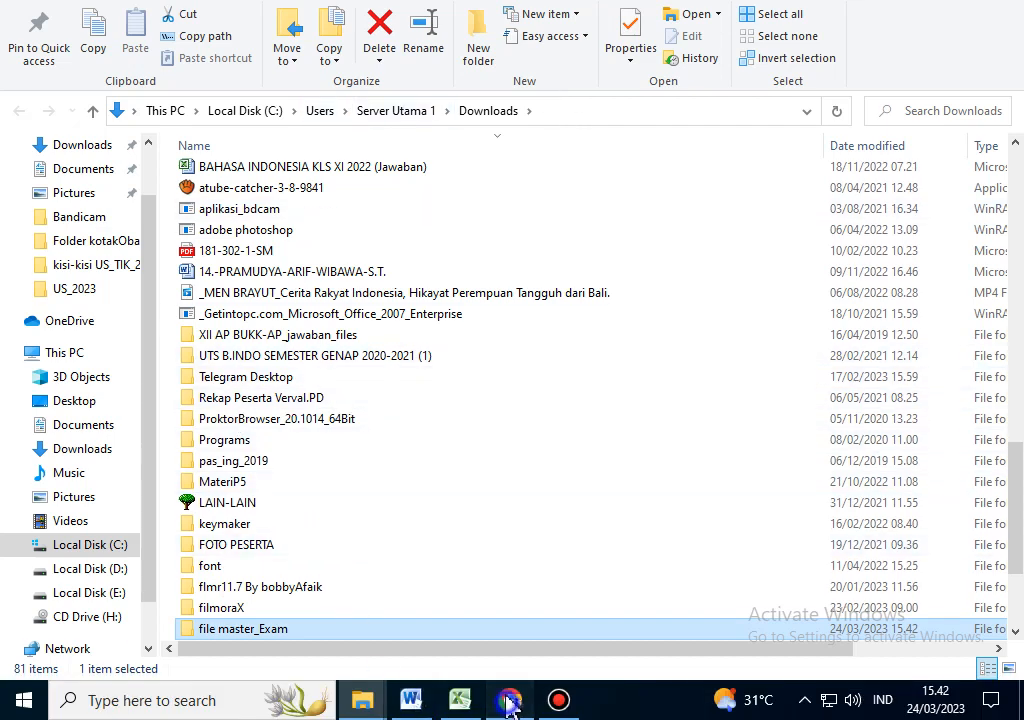
pyautogui.click(211, 657)
pyautogui.click(261, 582)
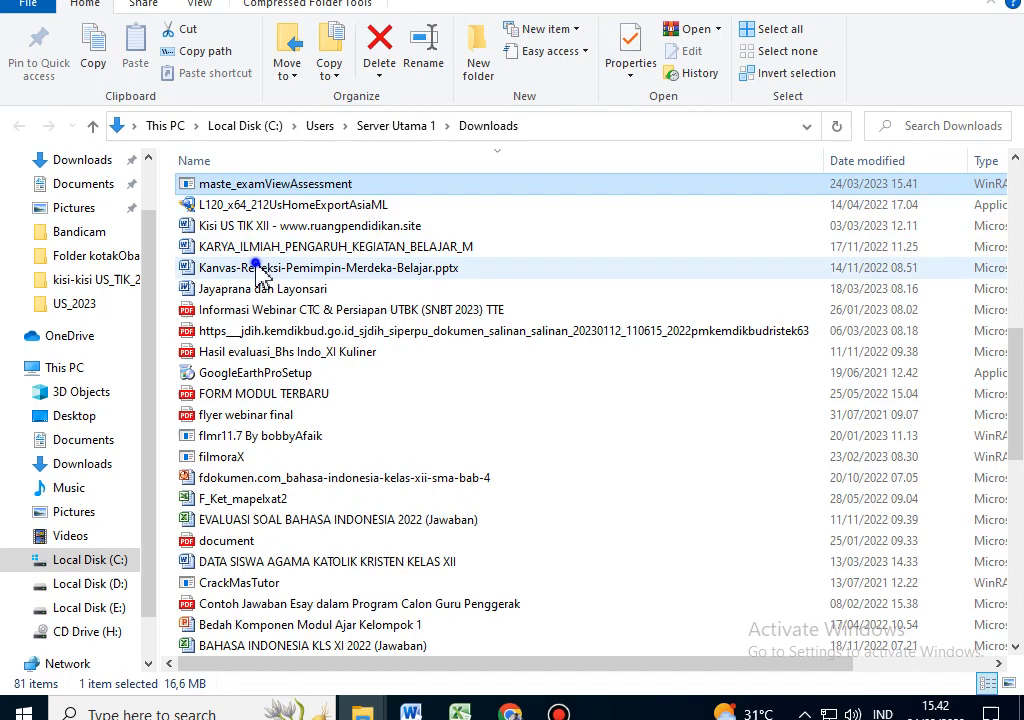
pyautogui.click(258, 270)
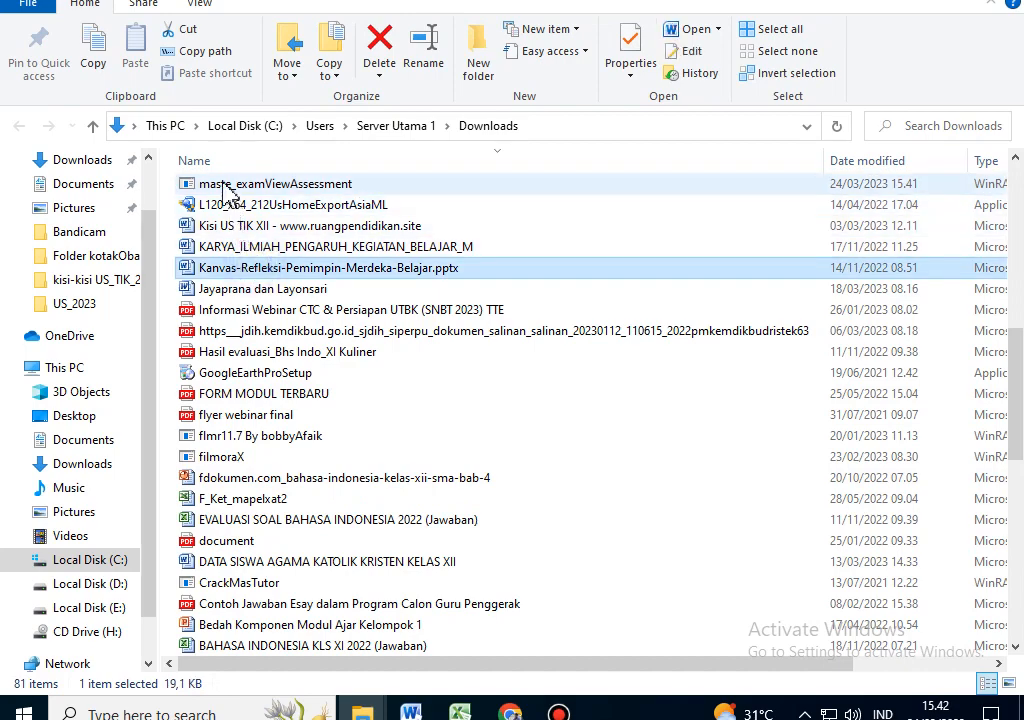
pyautogui.click(220, 182)
pyautogui.rightClick(222, 182)
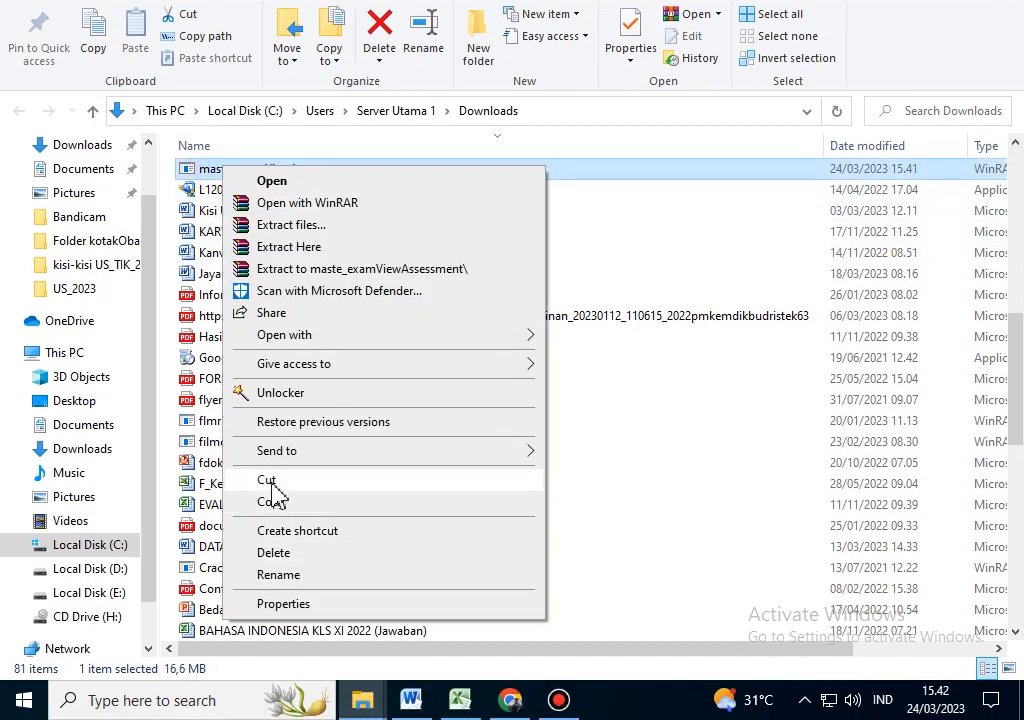
pyautogui.click(280, 517)
# Step: Open the file master_Exam folder in Downloads and paste the maste_examViewAssessment archive into it
pyautogui.scroll(-6, 330, 480)
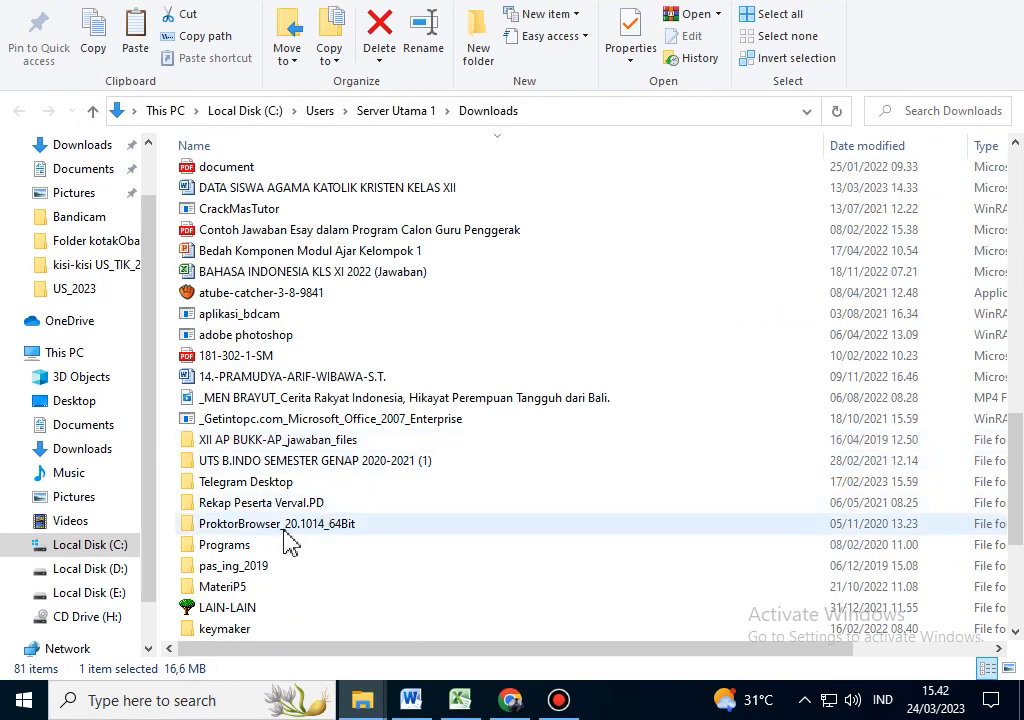
pyautogui.scroll(-4, 235, 470)
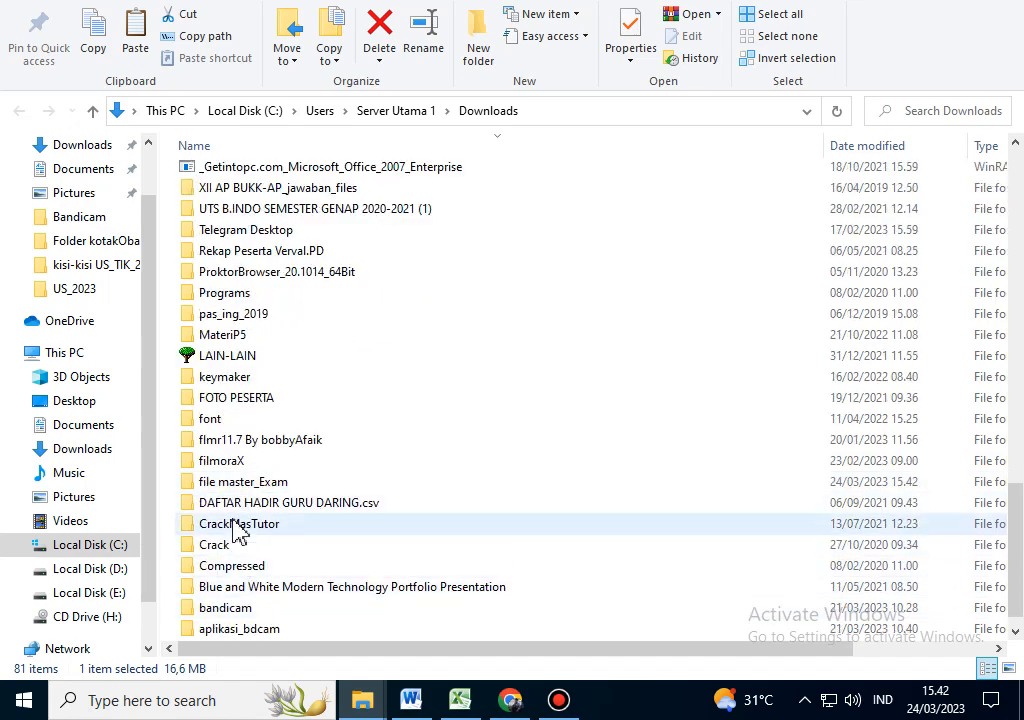
pyautogui.scroll(-1, 300, 375)
pyautogui.scroll(2, 300, 375)
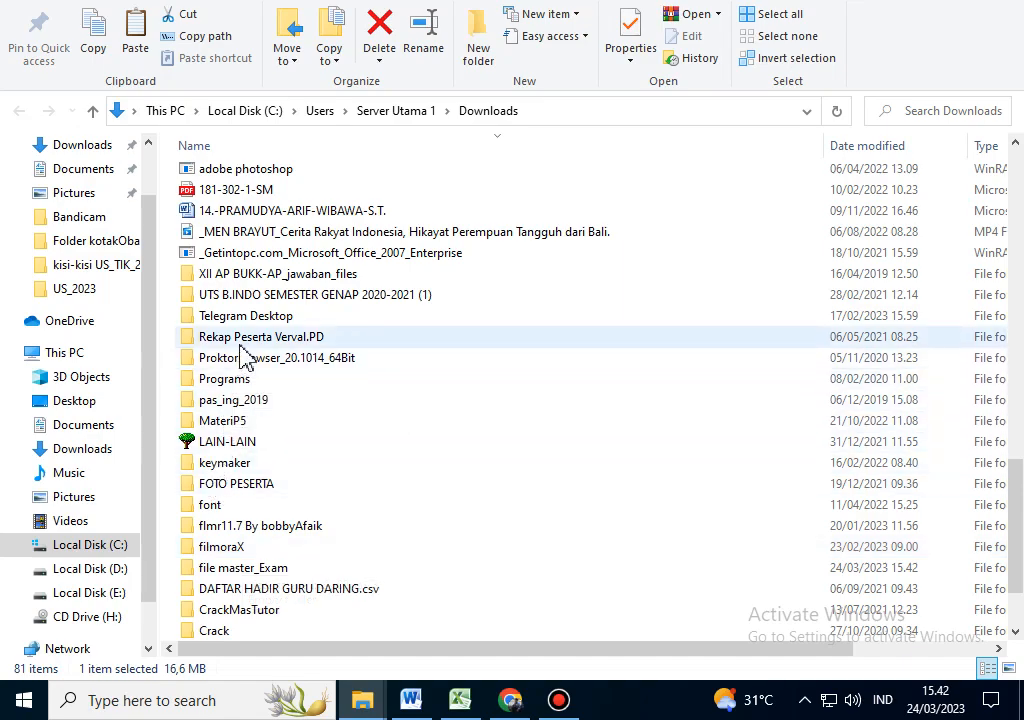
pyautogui.scroll(-6, 245, 362)
pyautogui.scroll(8, 250, 360)
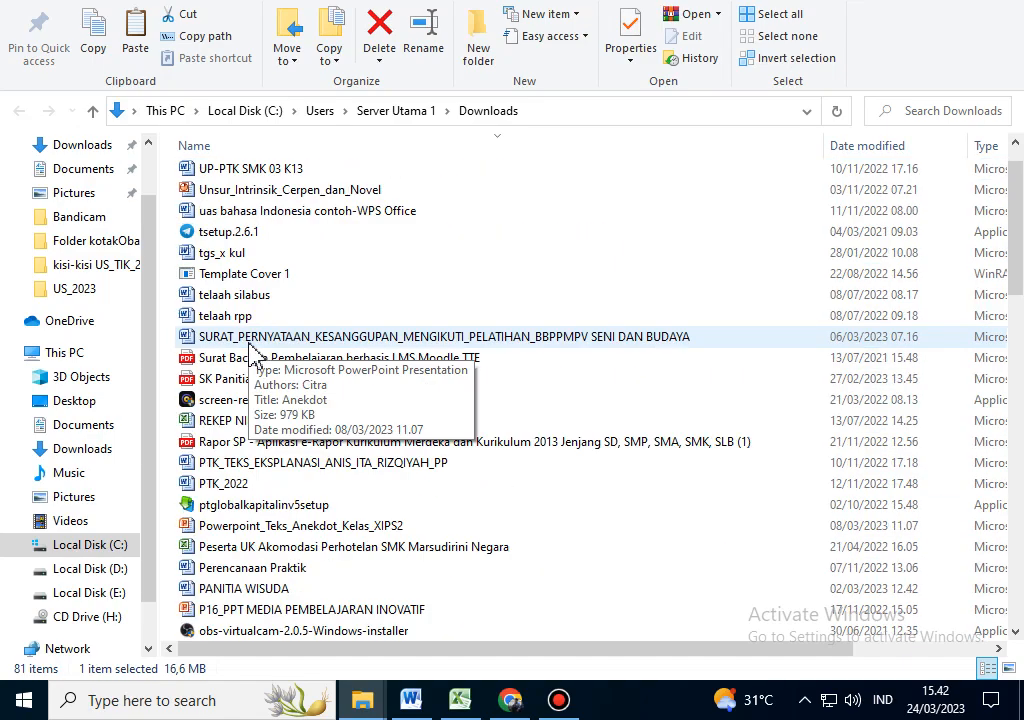
pyautogui.scroll(-14, 252, 356)
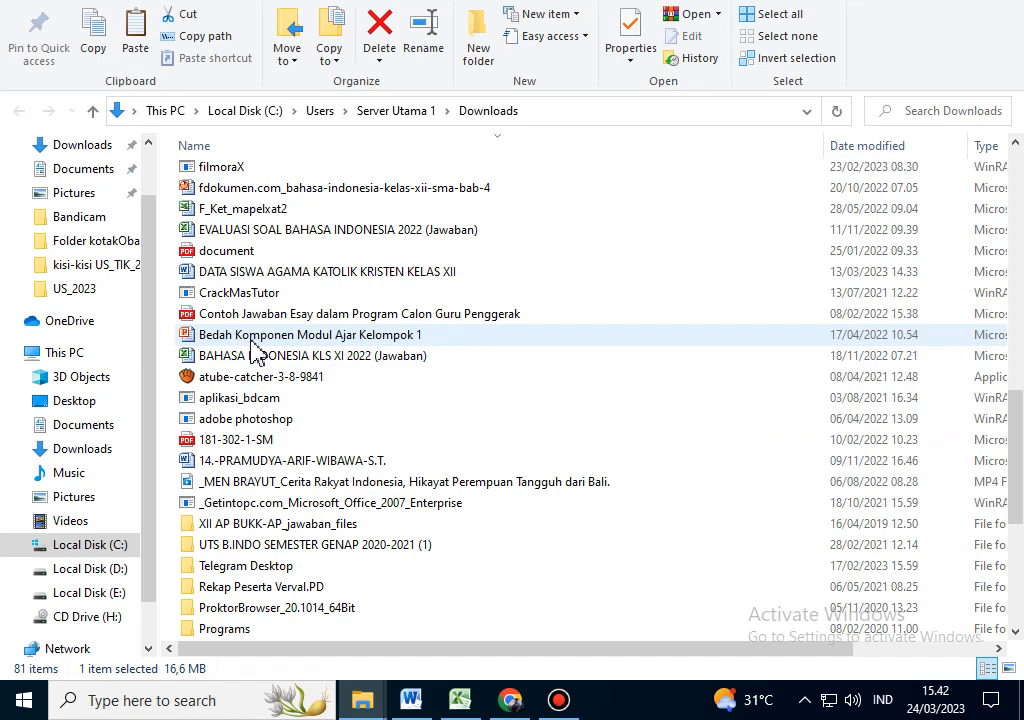
pyautogui.scroll(-4, 256, 352)
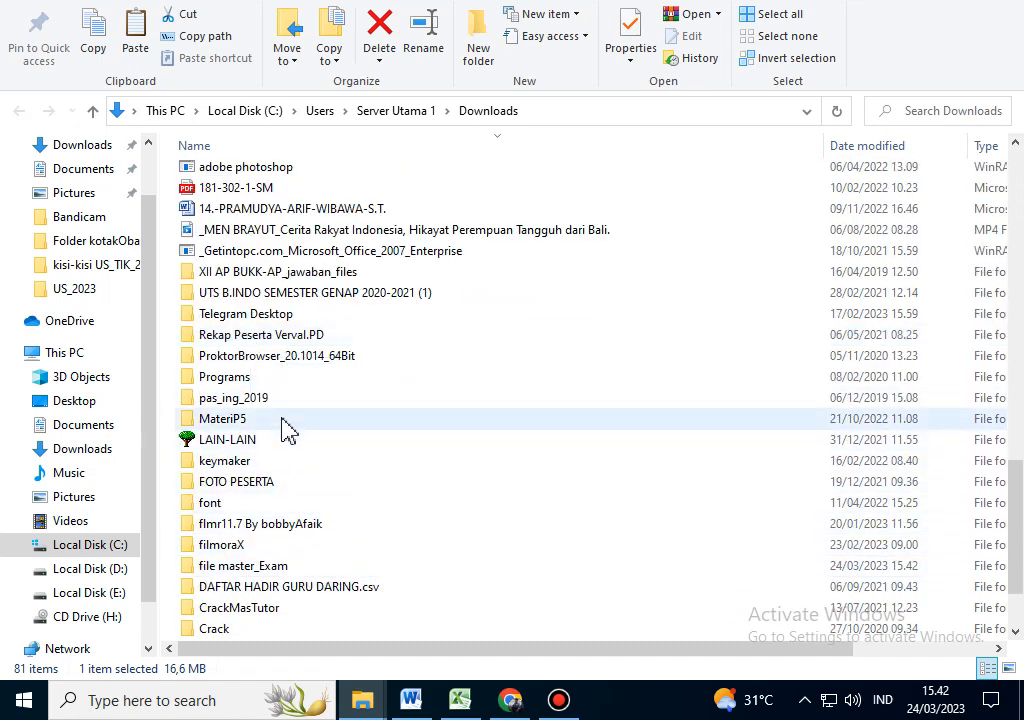
pyautogui.scroll(-2, 285, 428)
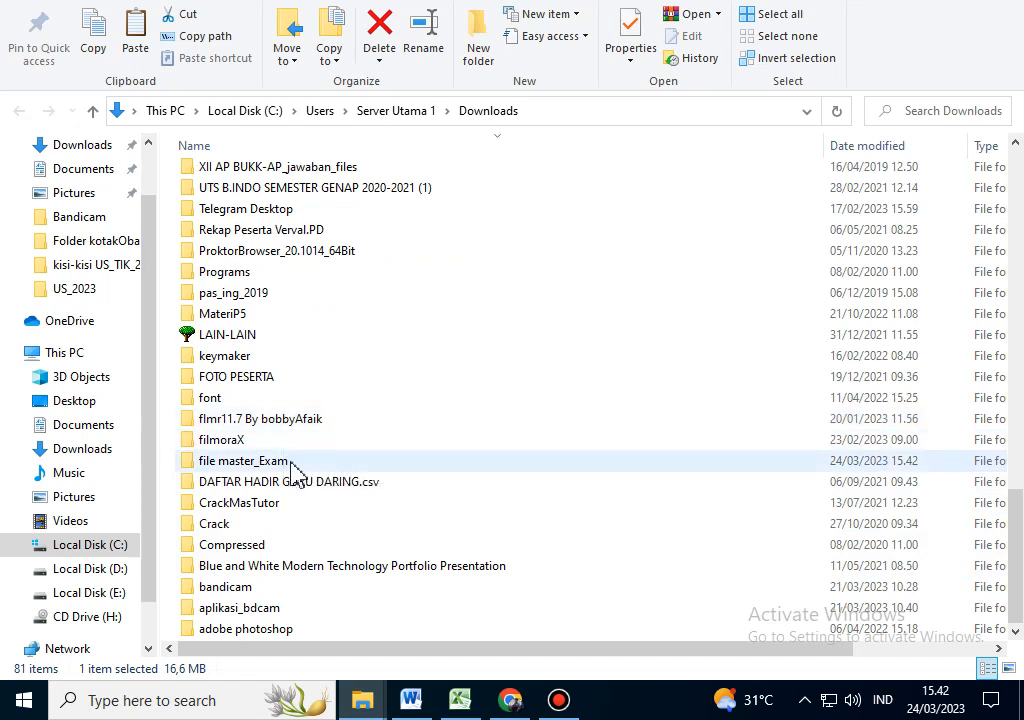
pyautogui.doubleClick(290, 463)
pyautogui.rightClick(273, 305)
pyautogui.click(328, 442)
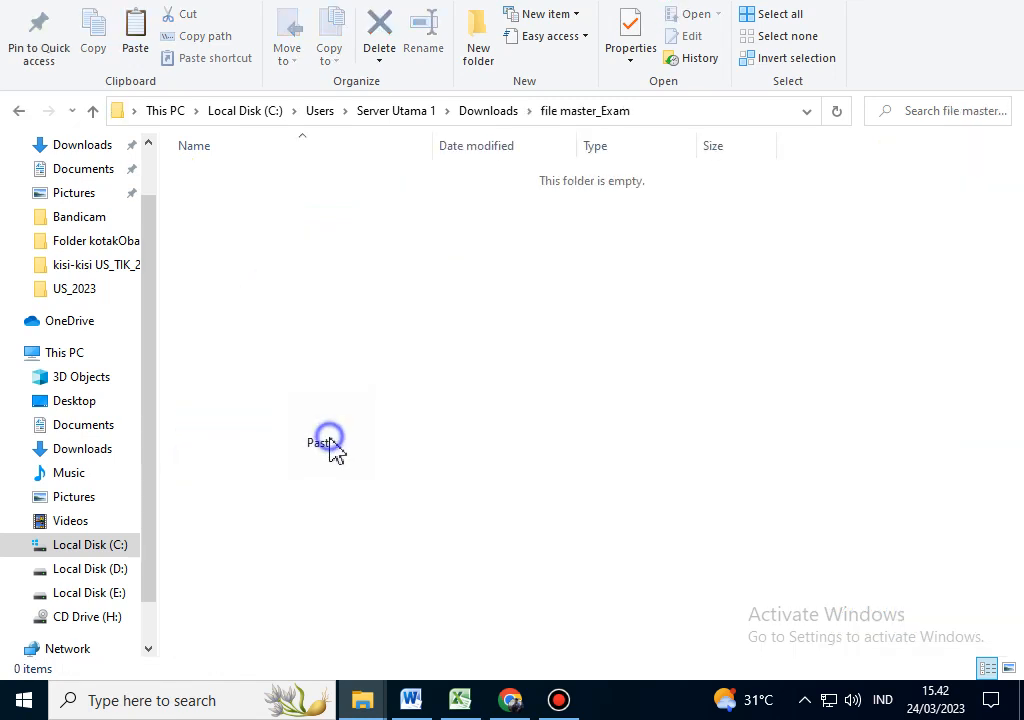
pyautogui.click(331, 446)
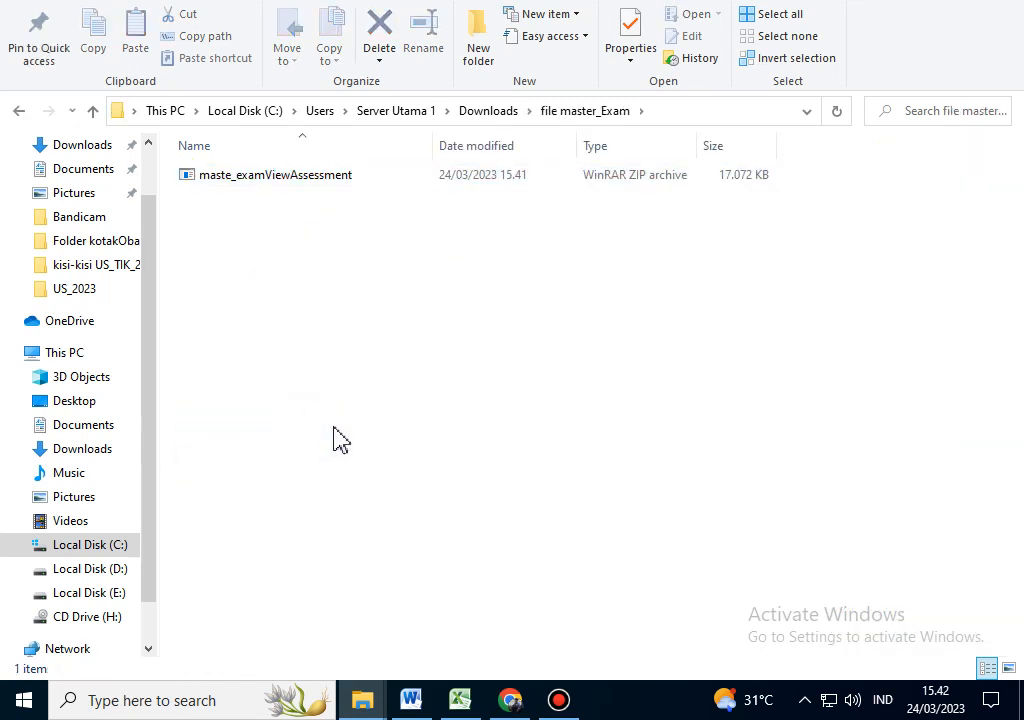
# Step: Extract the maste_examViewAssessment archive with WinRAR to a subfolder of the same name, keeping the default extraction options
pyautogui.rightClick(234, 184)
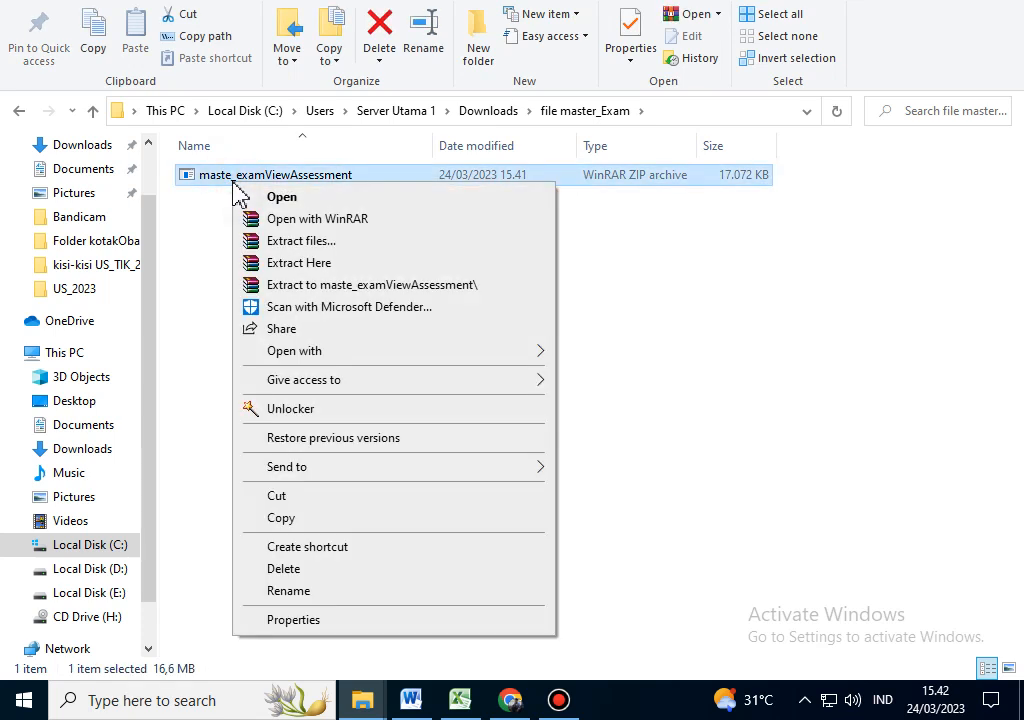
pyautogui.click(259, 241)
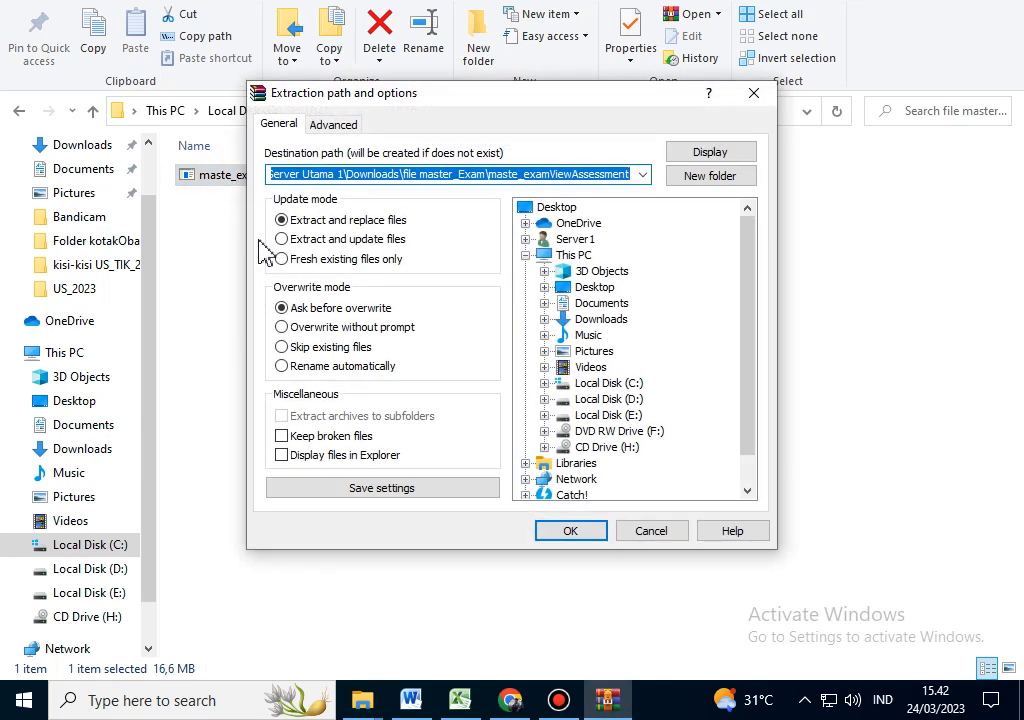
pyautogui.click(574, 538)
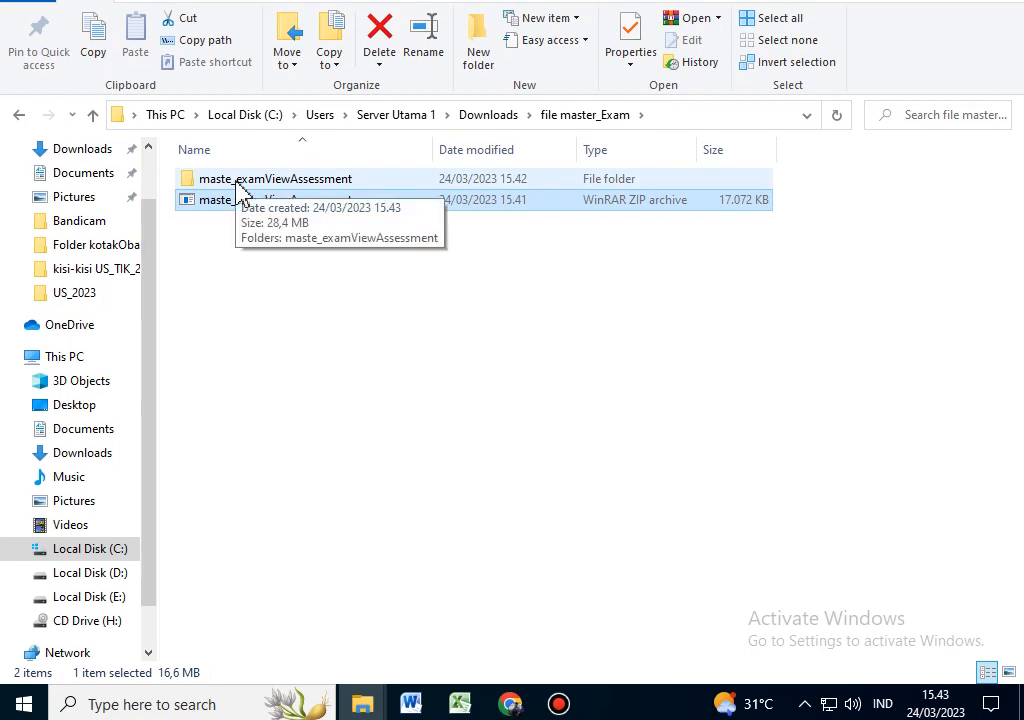
# Step: Open the extracted maste_examViewAssessment folder and the folder of the same name inside it
pyautogui.click(238, 182)
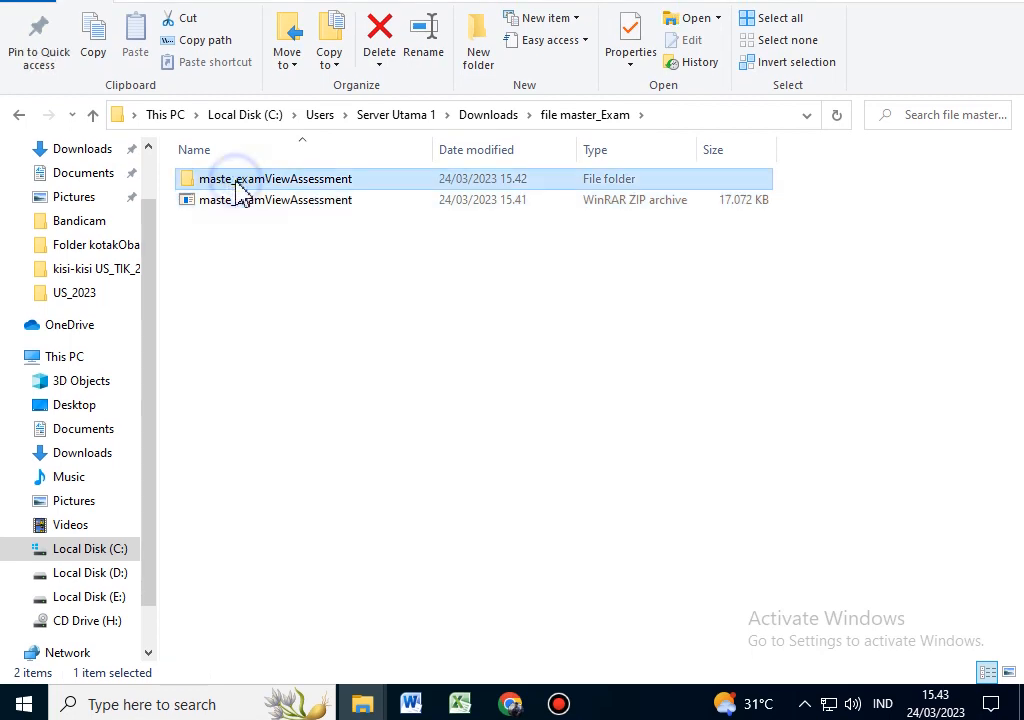
pyautogui.click(288, 289)
pyautogui.doubleClick(256, 186)
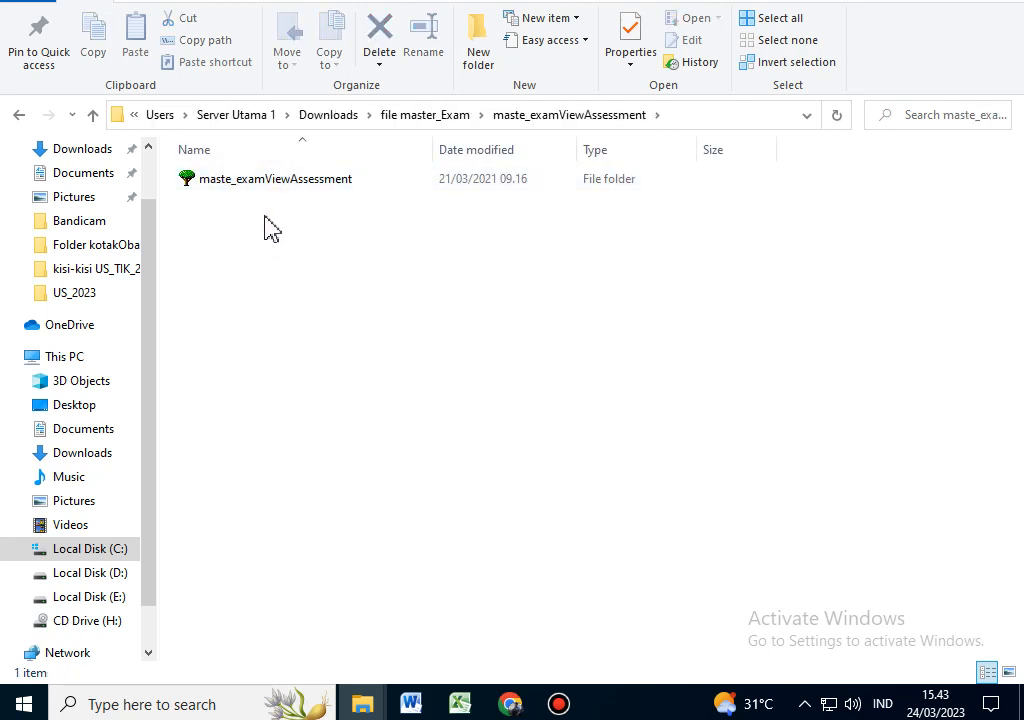
pyautogui.doubleClick(266, 199)
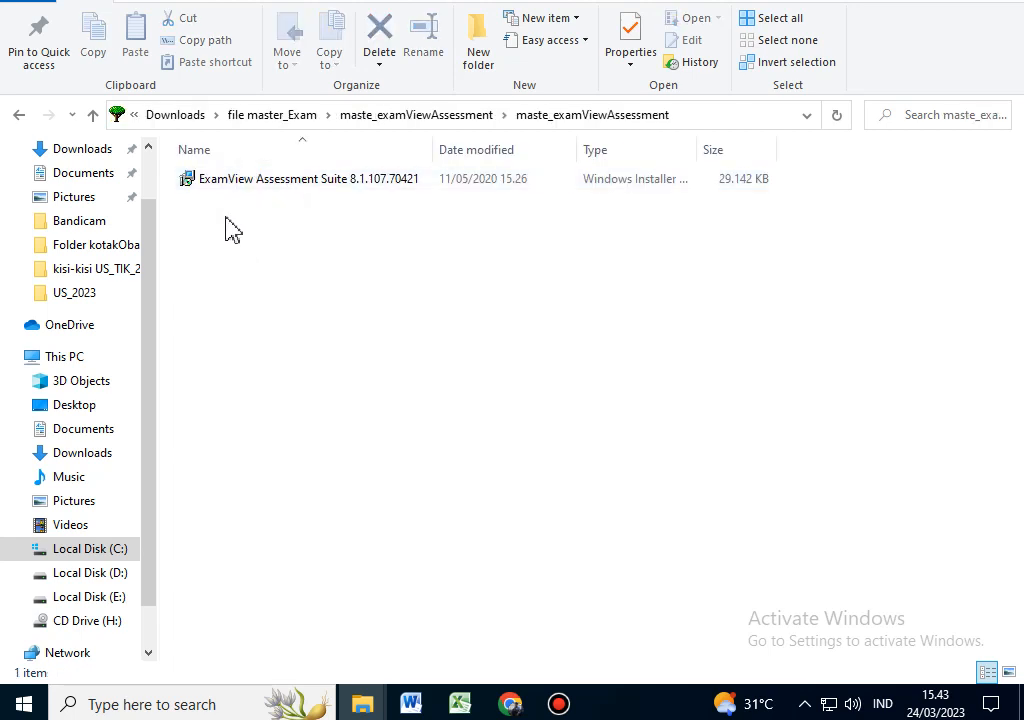
# Step: Launch the installation of the ExamView Assessment Suite 8.1.107.70421 installer package
pyautogui.click(222, 186)
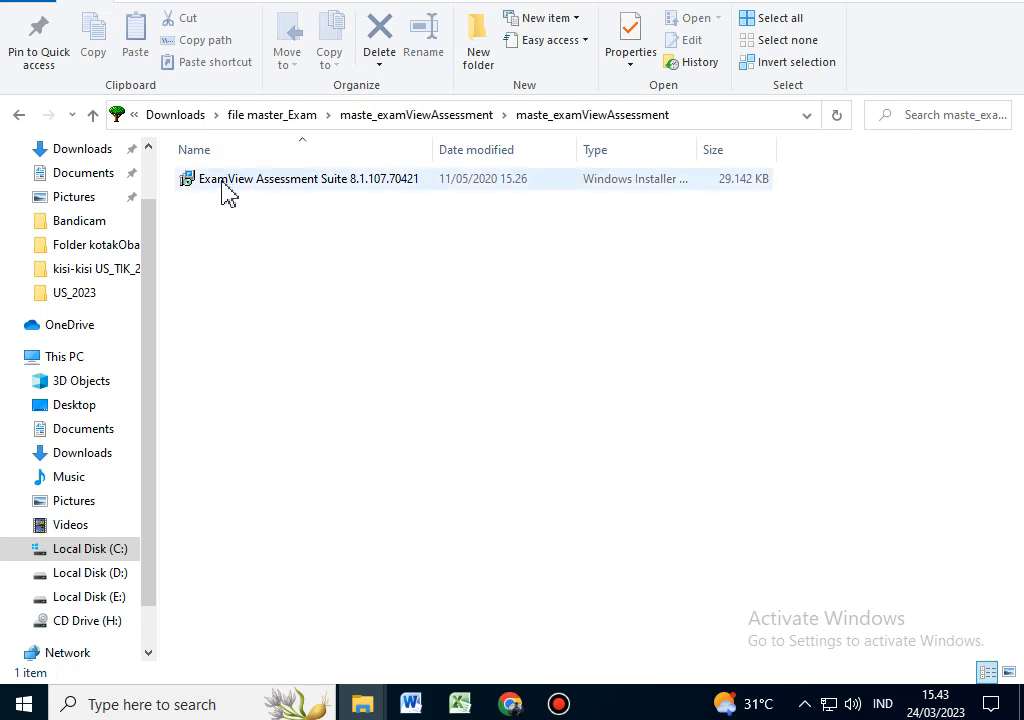
pyautogui.click(226, 191)
pyautogui.rightClick(226, 191)
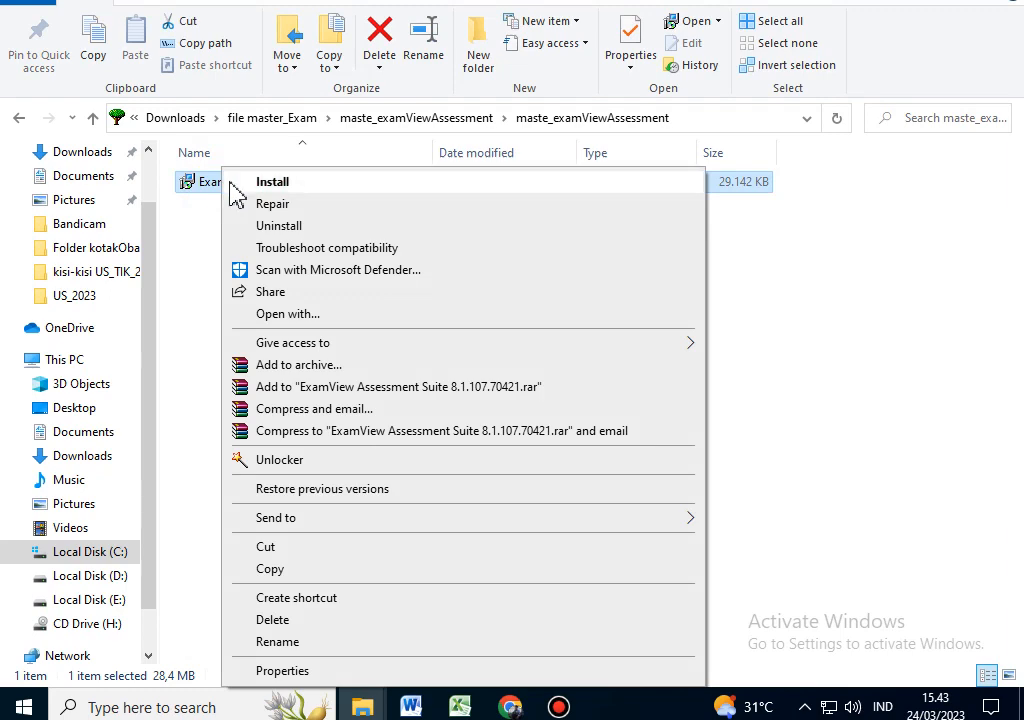
pyautogui.click(287, 187)
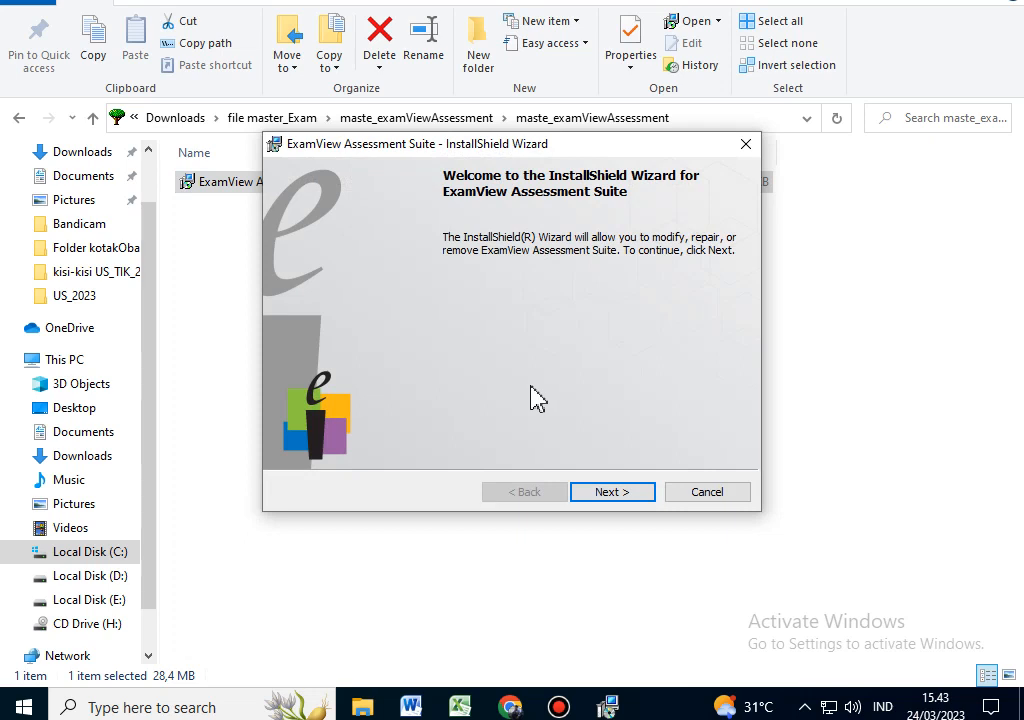
# Step: Complete the ExamView Assessment Suite setup wizard with the Modify option and the default program features
pyautogui.click(618, 494)
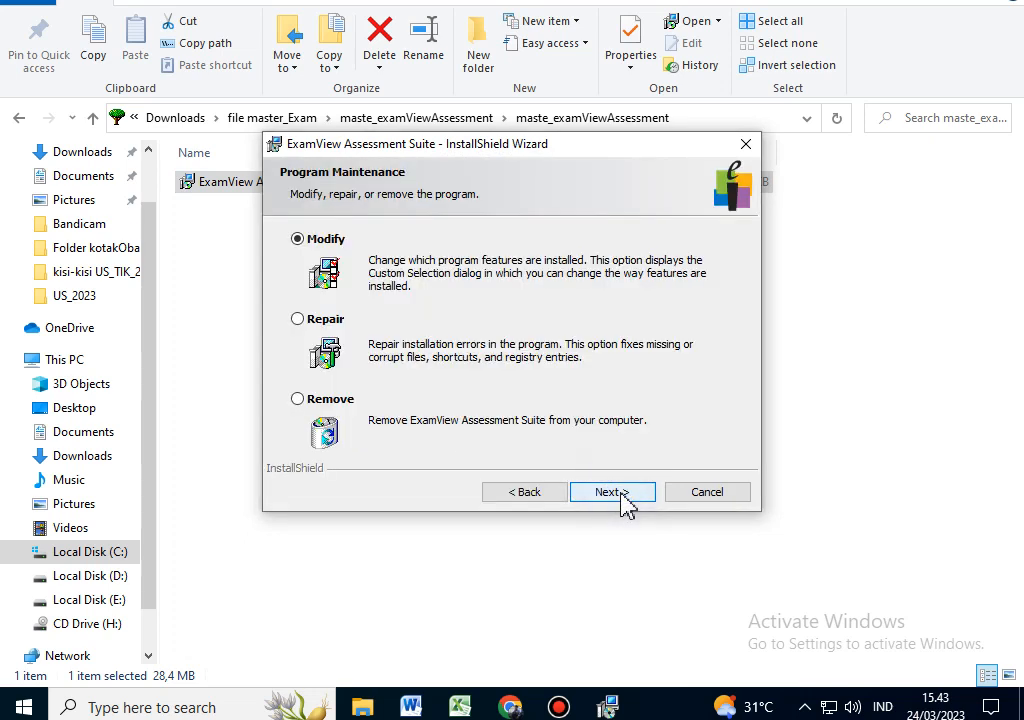
pyautogui.click(621, 492)
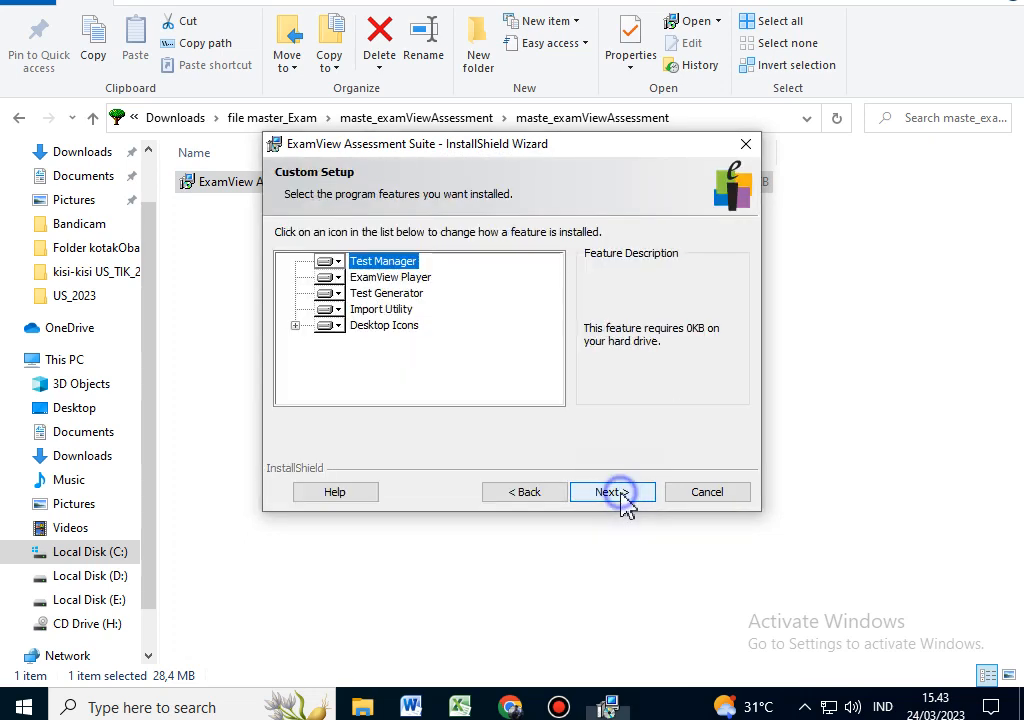
pyautogui.click(620, 492)
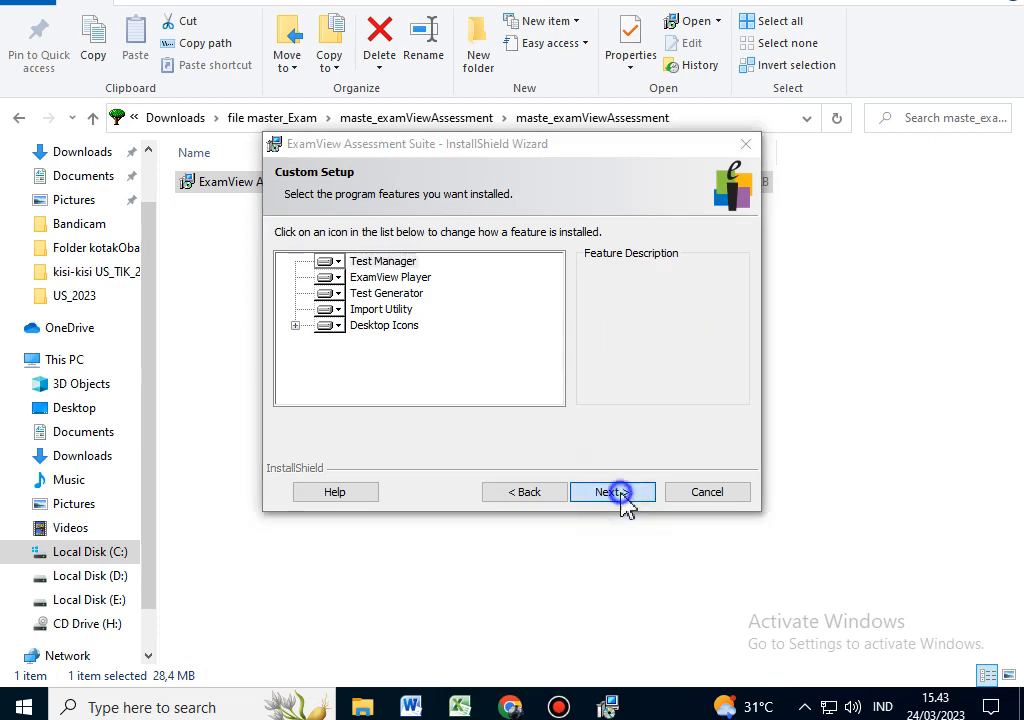
pyautogui.click(620, 492)
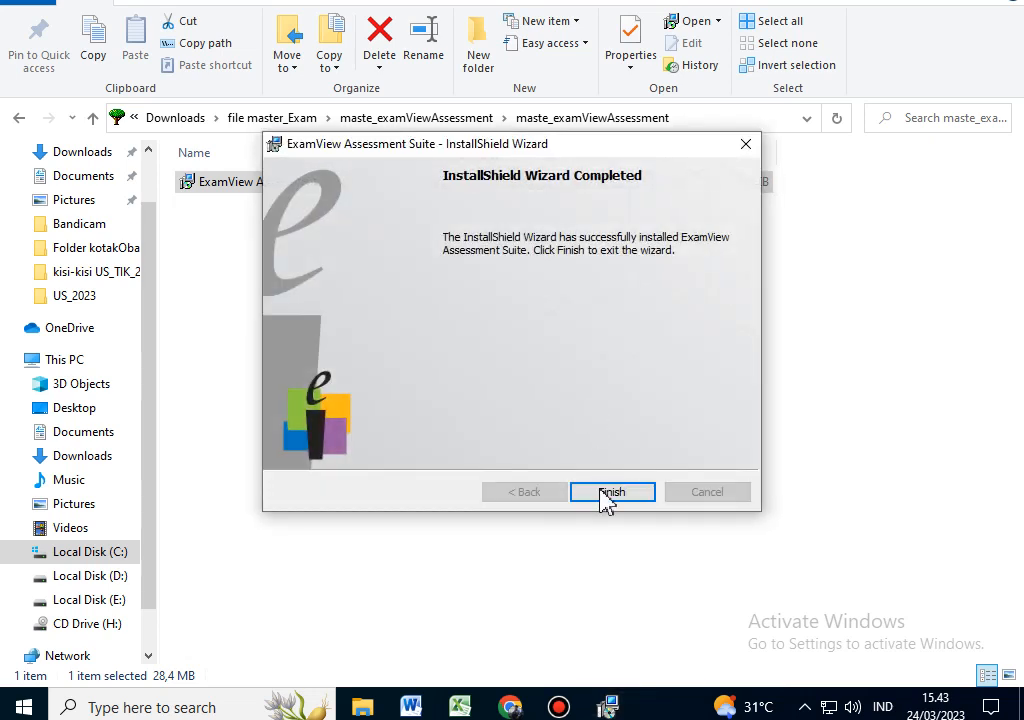
pyautogui.click(611, 492)
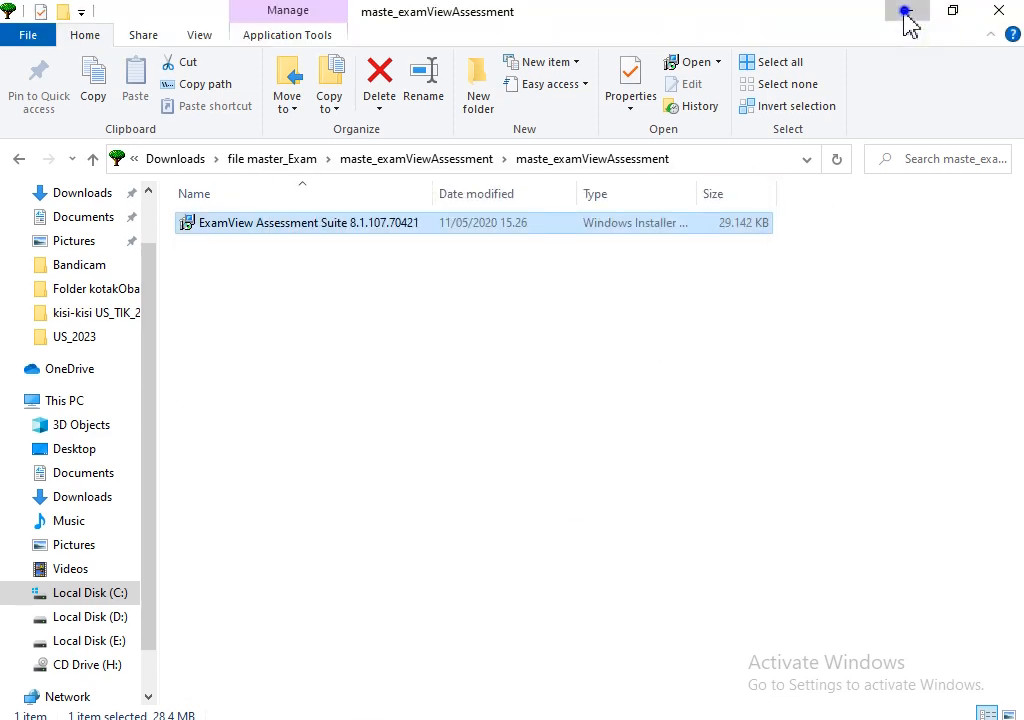
# Step: Launch ExamView TestGenerator from the desktop and start creating a new question bank
pyautogui.click(908, 18)
pyautogui.click(906, 18)
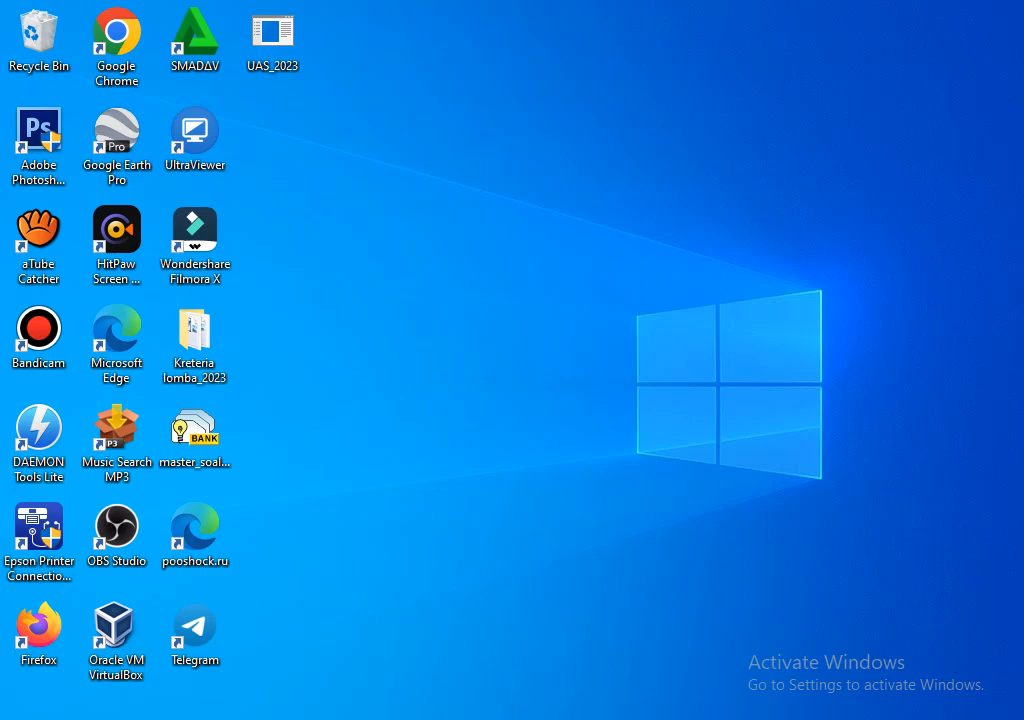
pyautogui.click(558, 702)
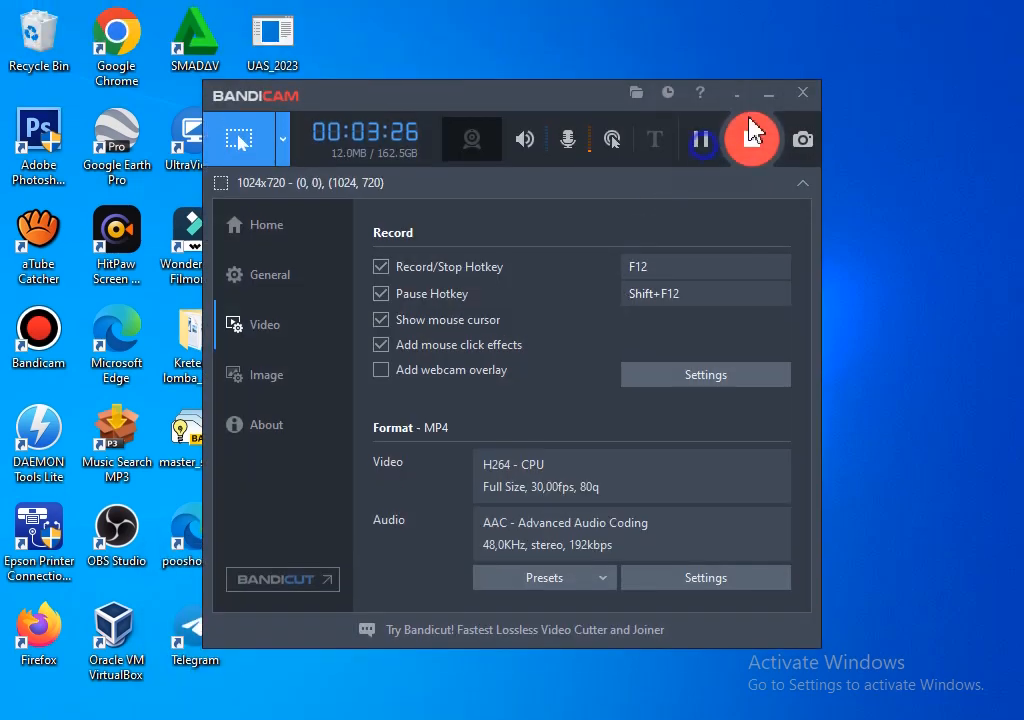
pyautogui.click(768, 94)
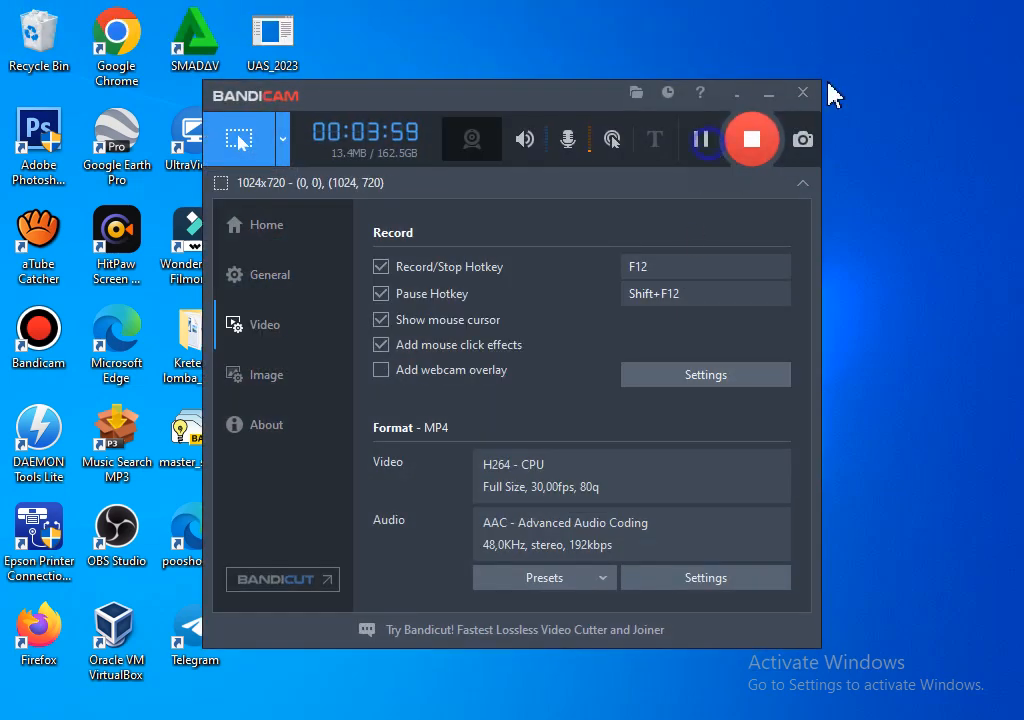
pyautogui.click(771, 93)
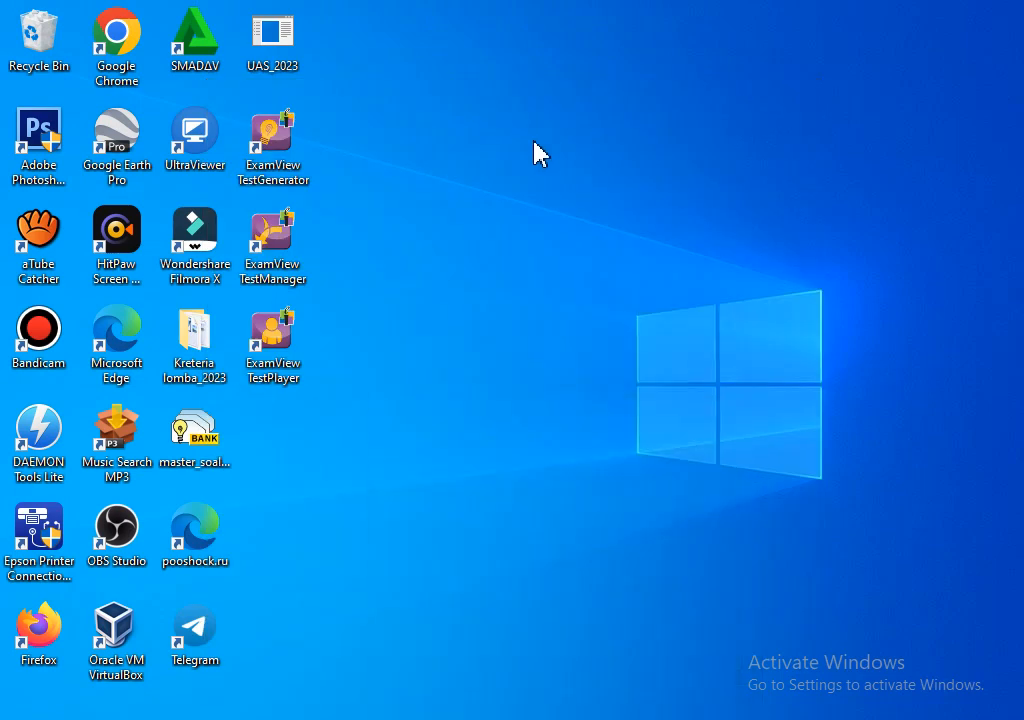
pyautogui.doubleClick(276, 158)
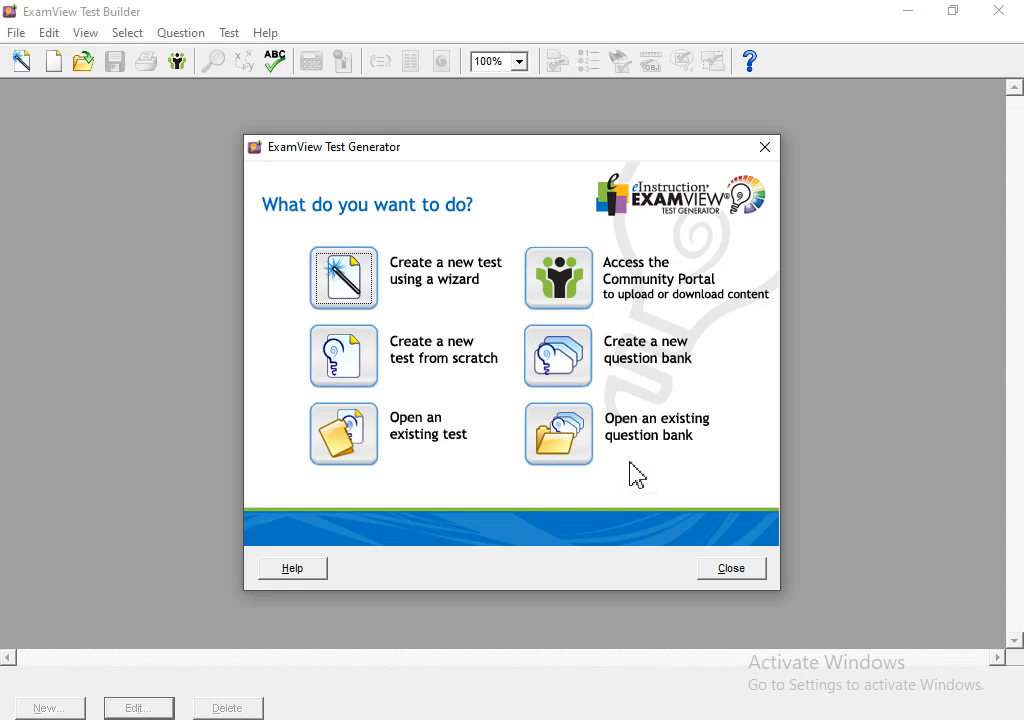
pyautogui.click(562, 362)
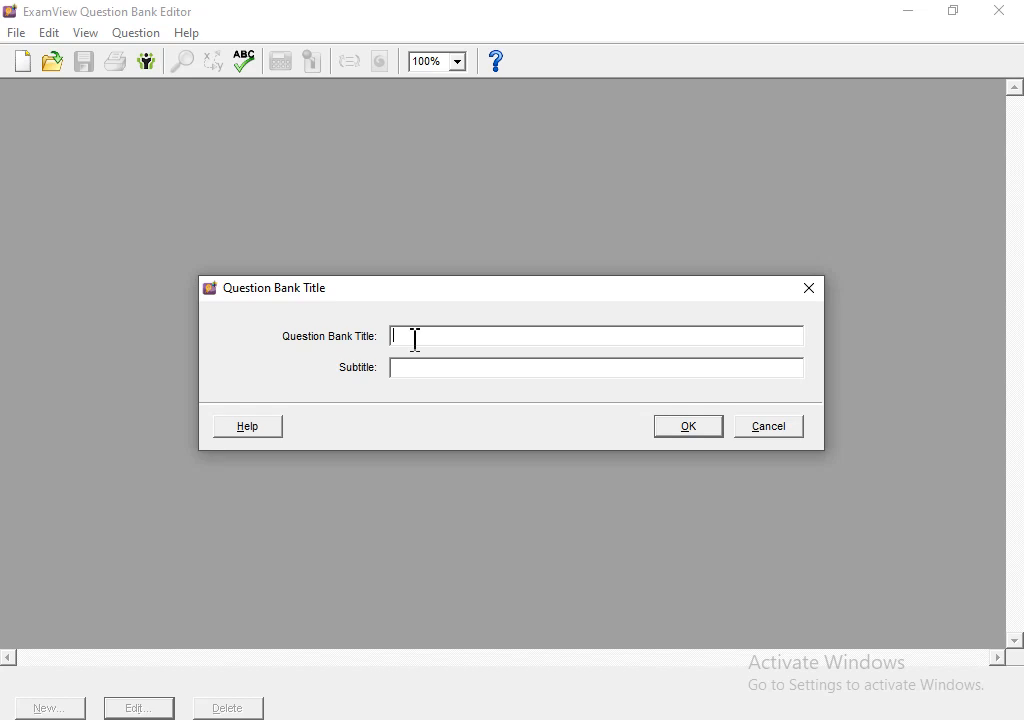
# Step: Enter UJIAN AKHIR SEKOLAH 2023 as the title of the new question bank
pyautogui.write('UJAIN ')
pyautogui.write('SEKO')
pyautogui.write('AL')
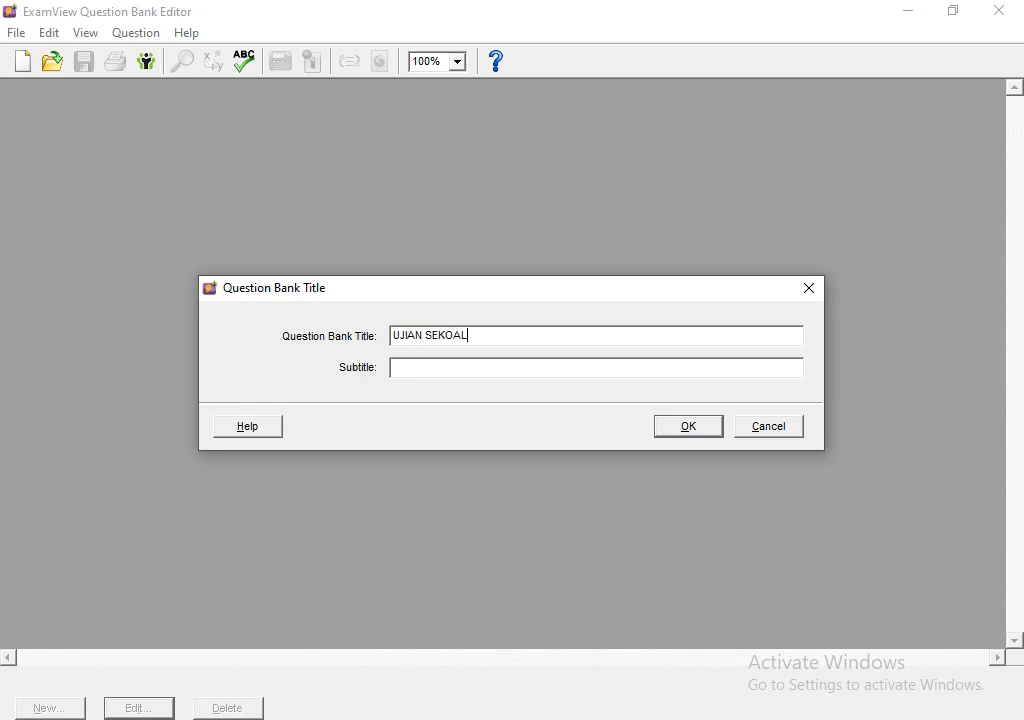
pyautogui.press('BackSpace')
pyautogui.press('BackSpace')
pyautogui.write('LAH AK')
pyautogui.hotkey('ctrl', 'shift', 'Left')
pyautogui.hotkey('ctrl', 'shift', 'Left')
pyautogui.hotkey('ctrl', 'shift', 'Left')
pyautogui.write('UJIAN AKHIR SEKOLAH 2023')
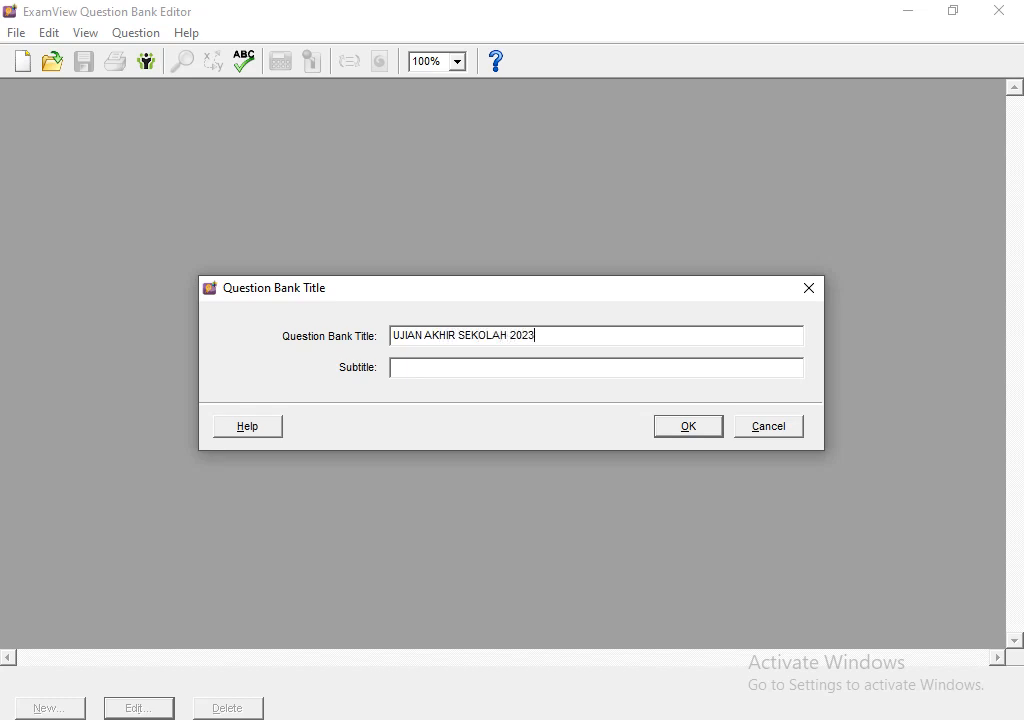
# Step: Enter BAHASA INDONESIA as the subtitle and create the question bank
pyautogui.click(425, 368)
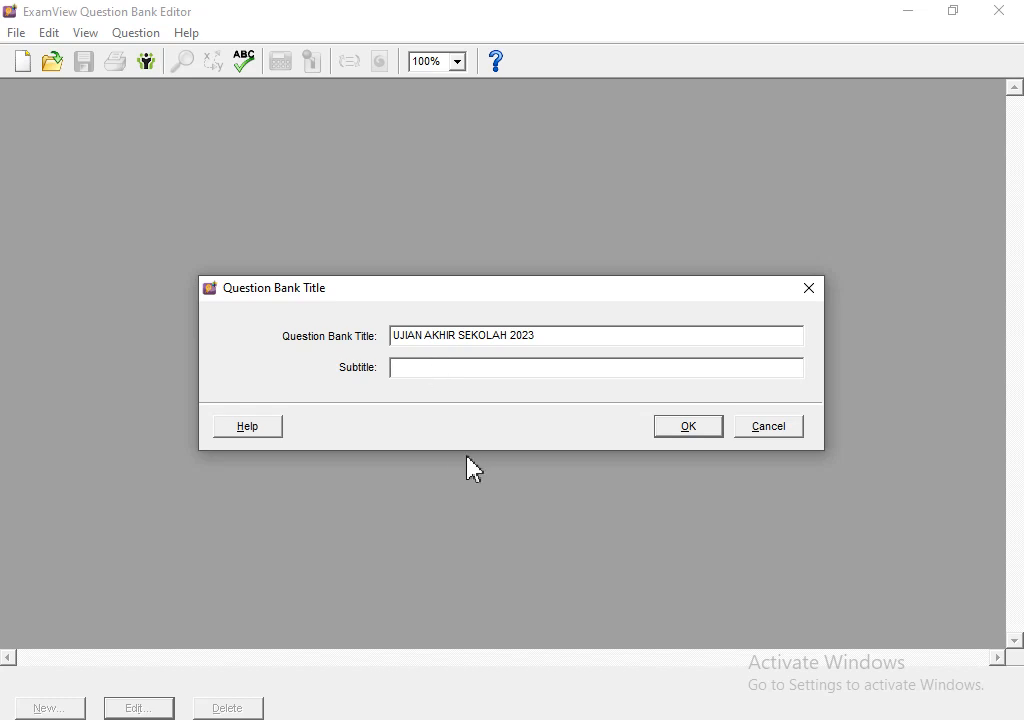
pyautogui.write('BAHASA INDO')
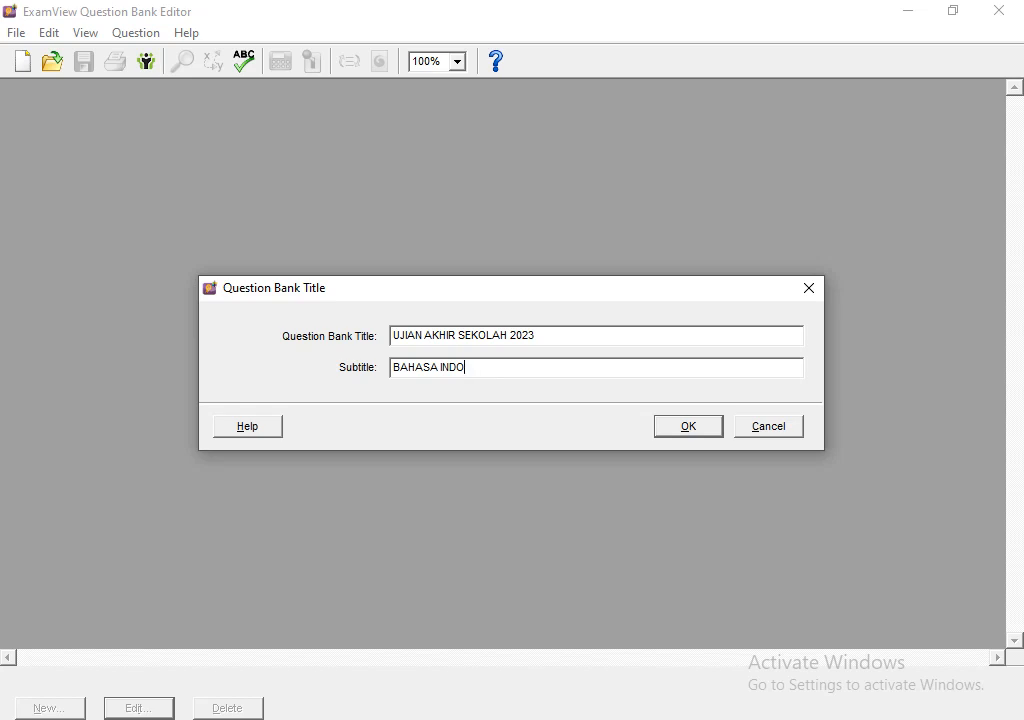
pyautogui.write('NESIA')
pyautogui.click(677, 430)
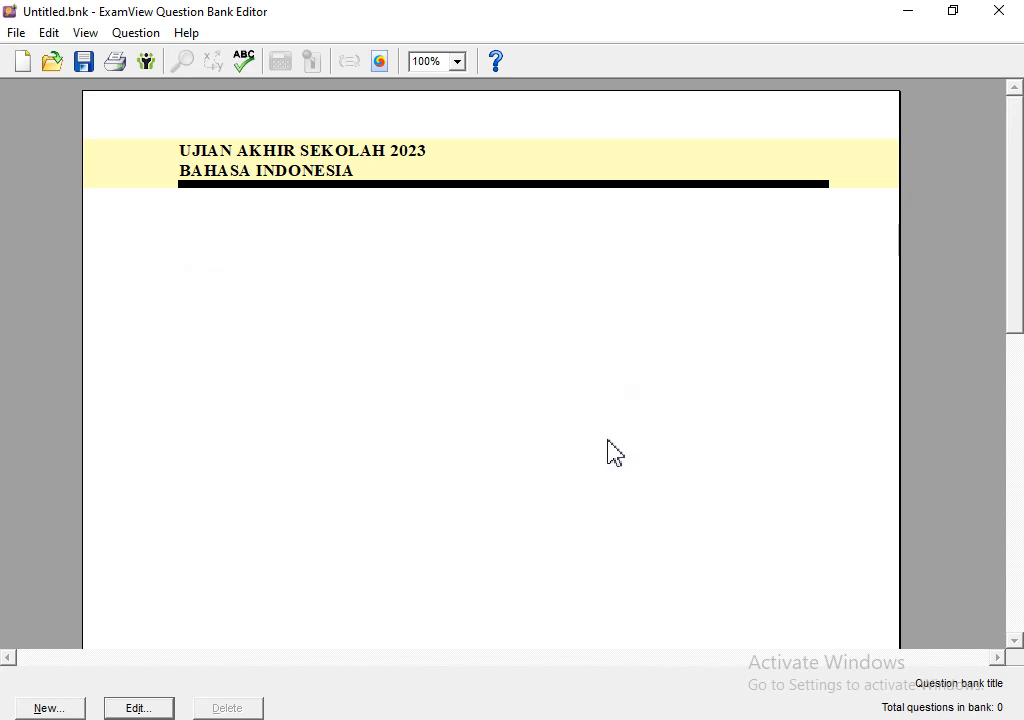
# Step: Change the question bank's subtitle in the page heading to INFORMATIKA
pyautogui.doubleClick(340, 166)
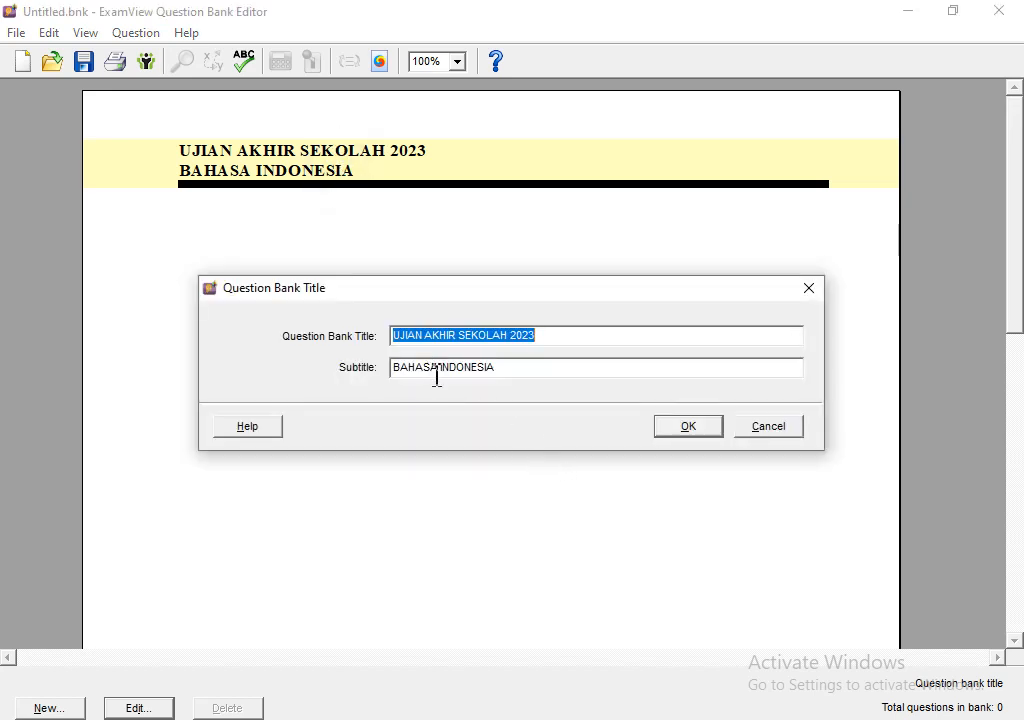
pyautogui.moveTo(516, 370); pyautogui.dragTo(236, 331)
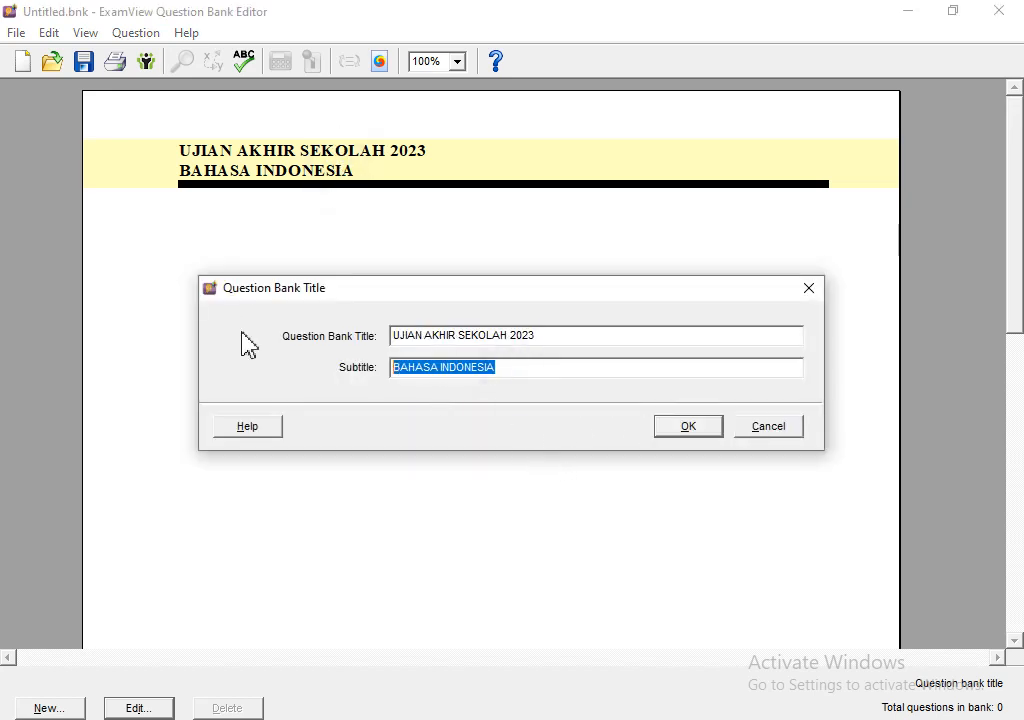
pyautogui.write('INFORM')
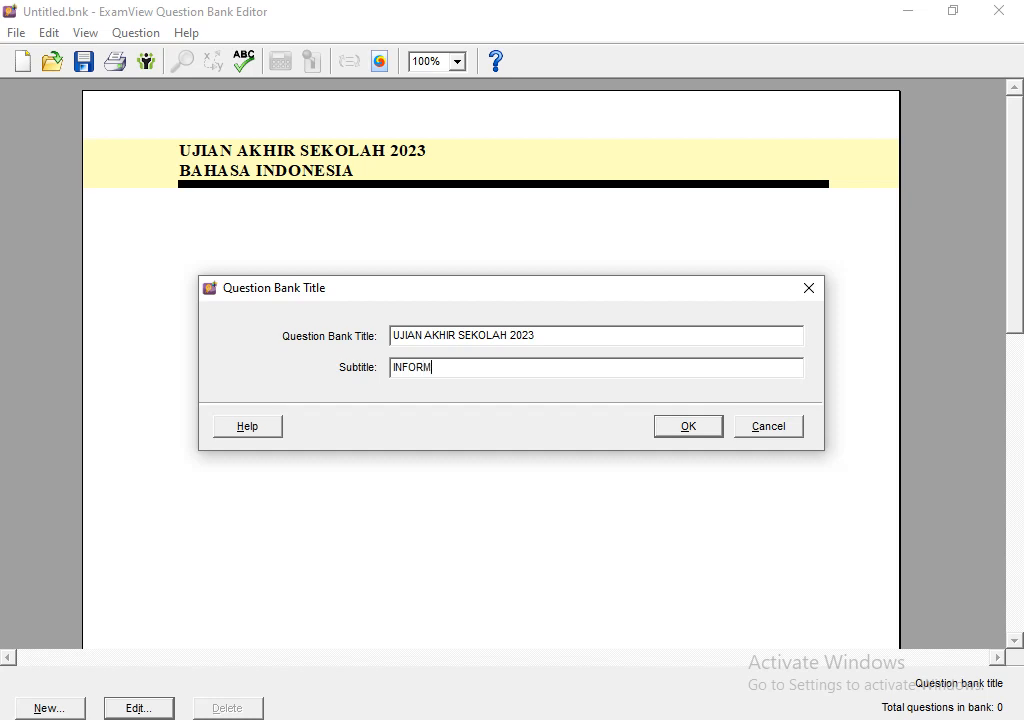
pyautogui.write('ATIKA')
pyautogui.click(686, 428)
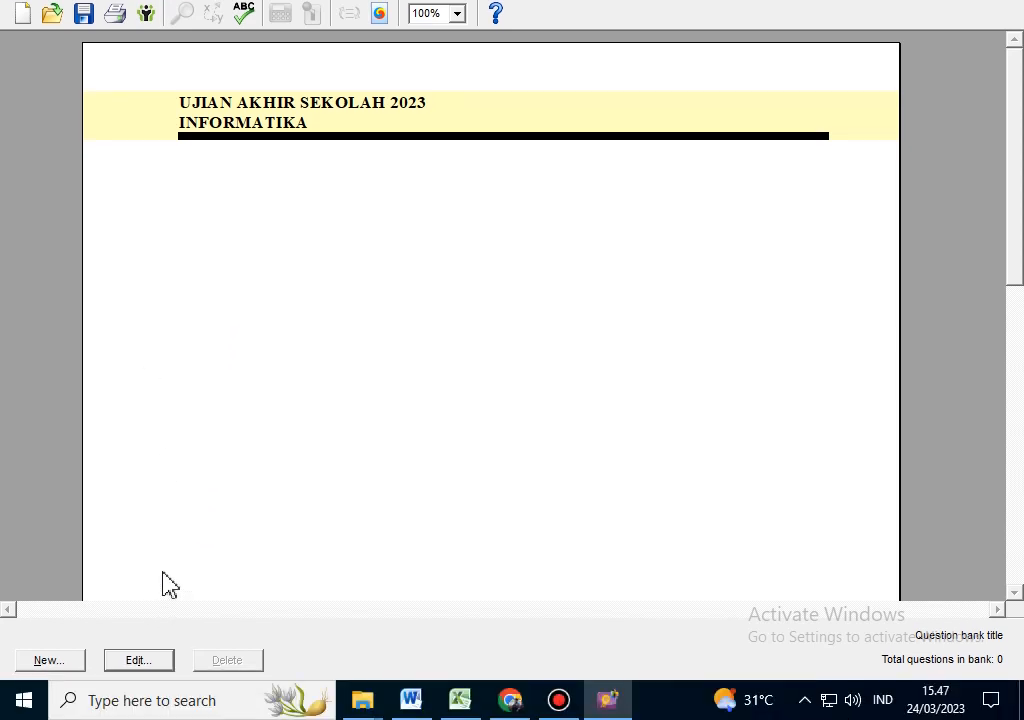
pyautogui.click(64, 662)
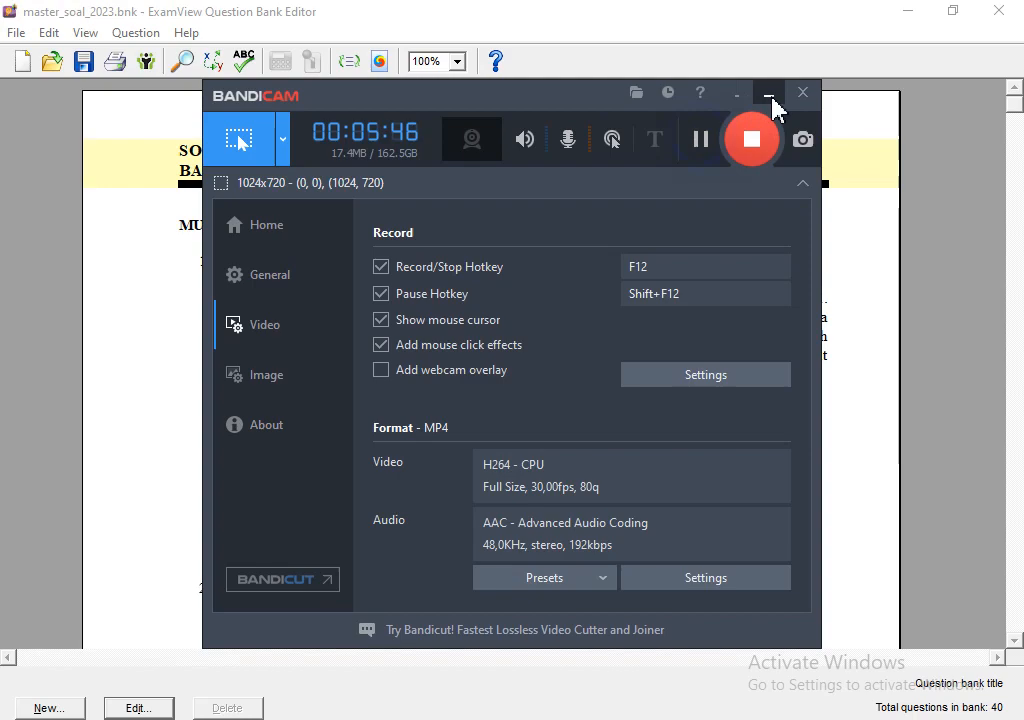
pyautogui.click(769, 96)
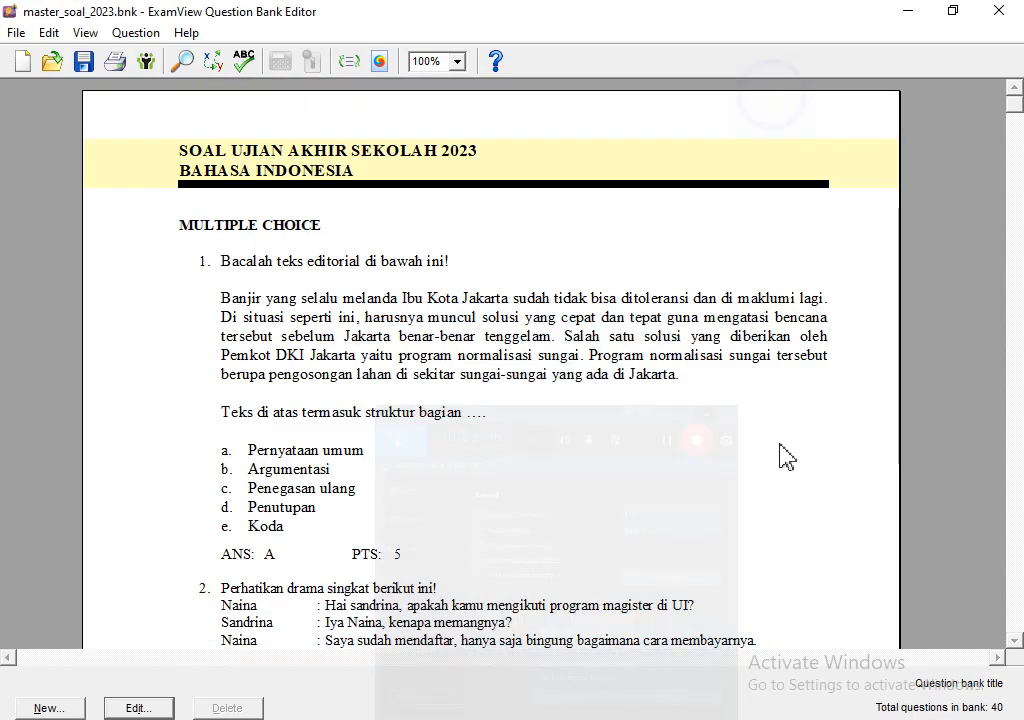
# Step: Examine the multiple-choice questions in master_soal_2023.bnk from the first to the last, including their answers and points
pyautogui.scroll(-3, 496, 503)
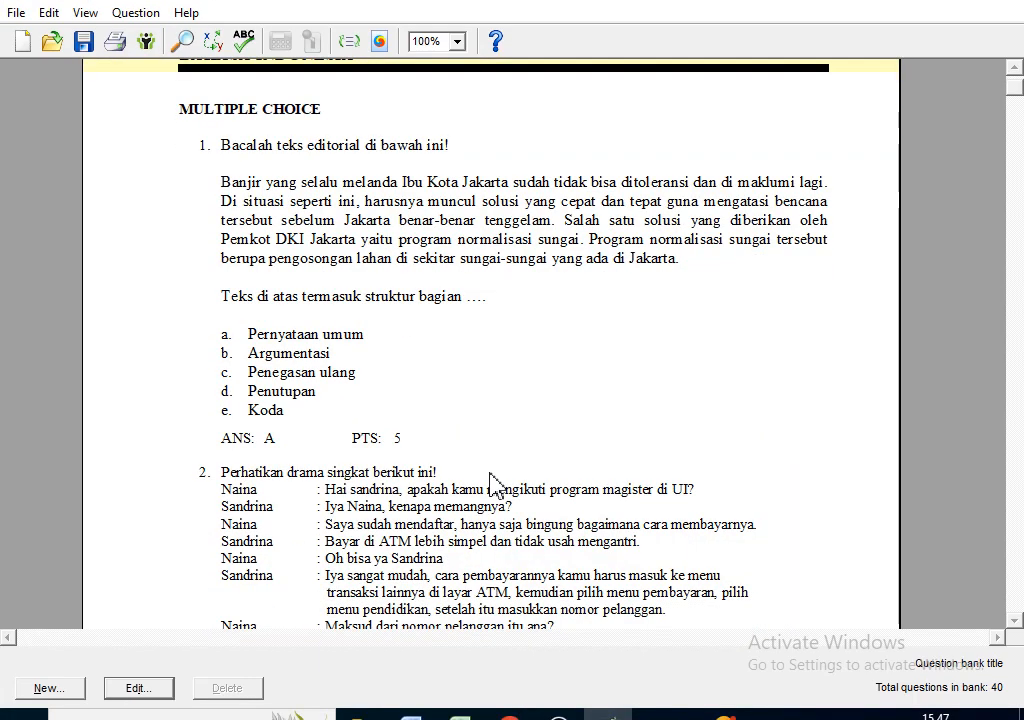
pyautogui.scroll(-2, 496, 483)
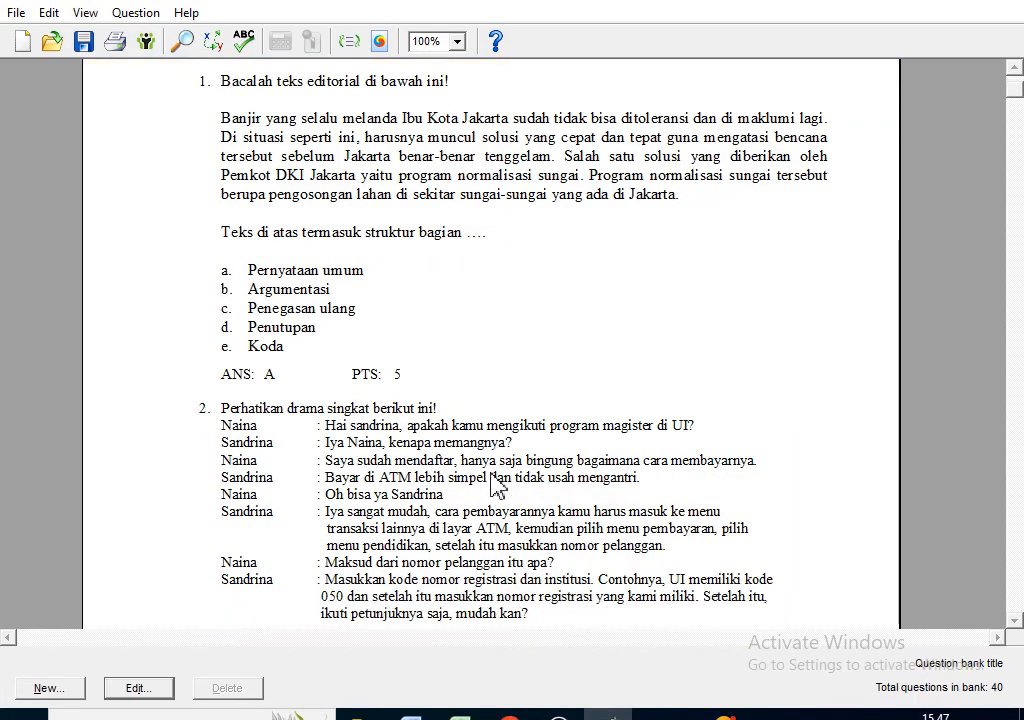
pyautogui.scroll(-5, 497, 487)
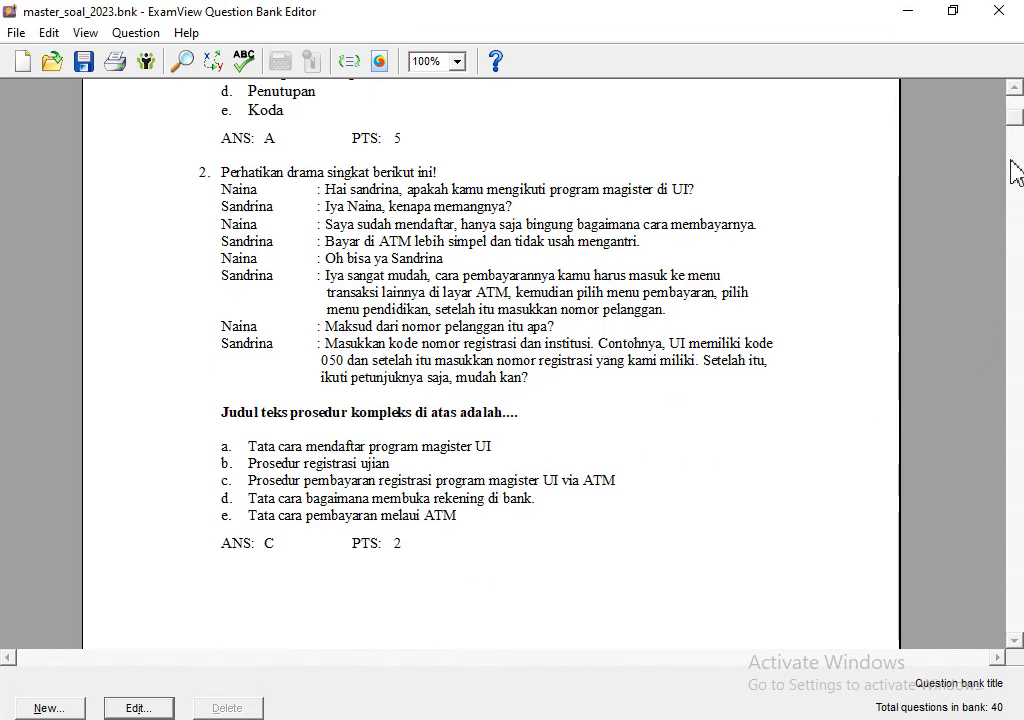
pyautogui.moveTo(1013, 128); pyautogui.dragTo(1010, 608)
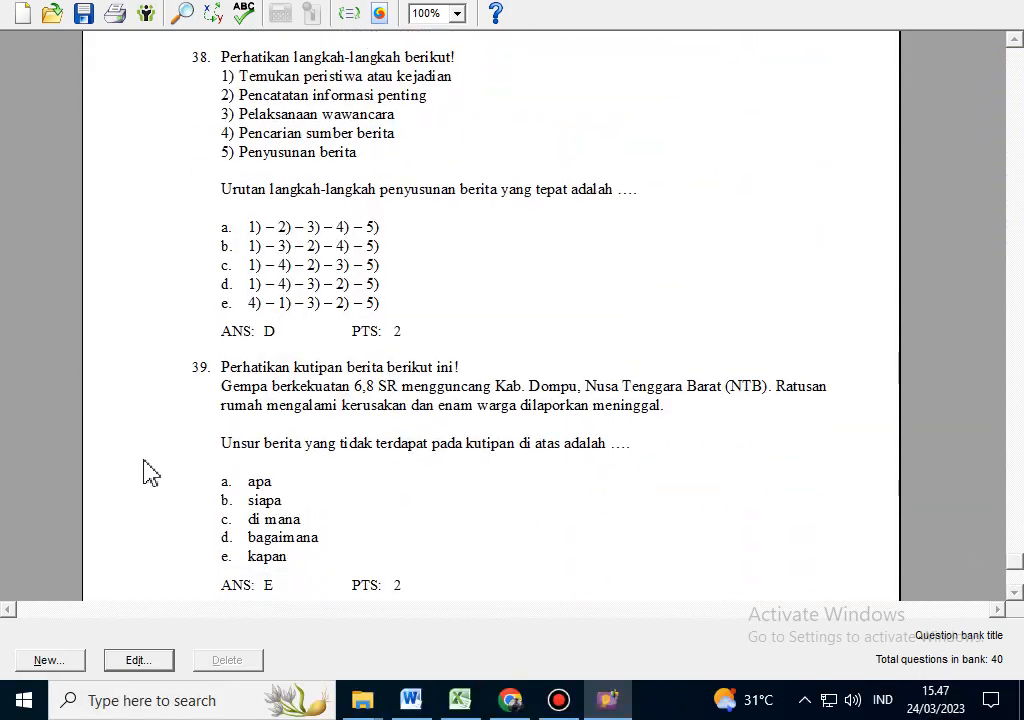
pyautogui.scroll(-3, 148, 480)
pyautogui.scroll(-3, 160, 380)
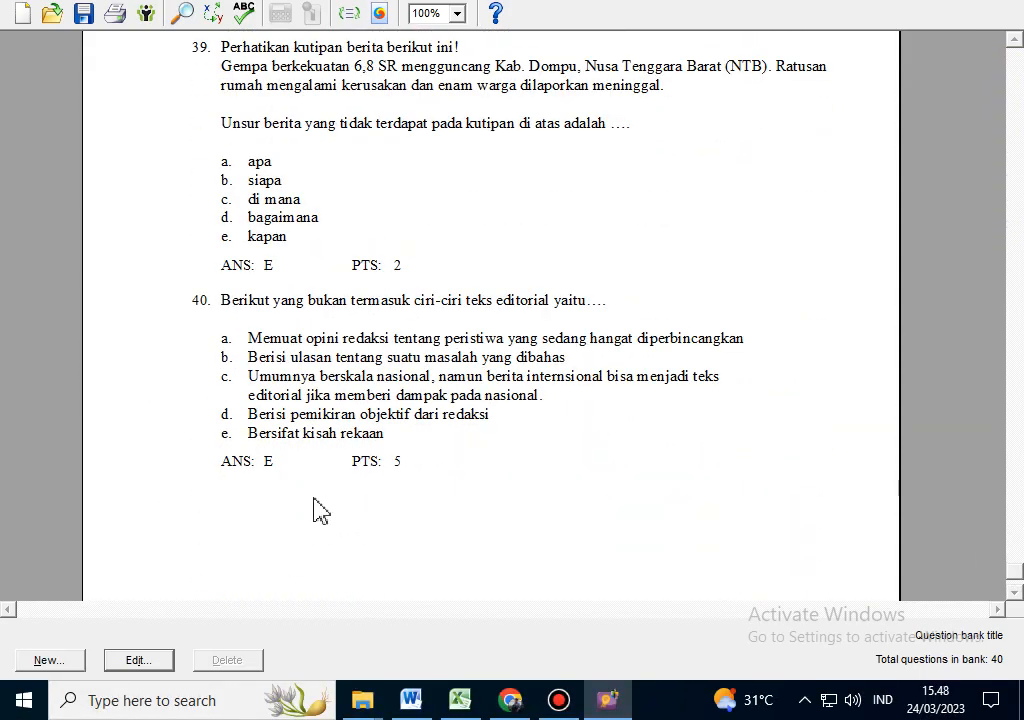
pyautogui.scroll(6, 251, 405)
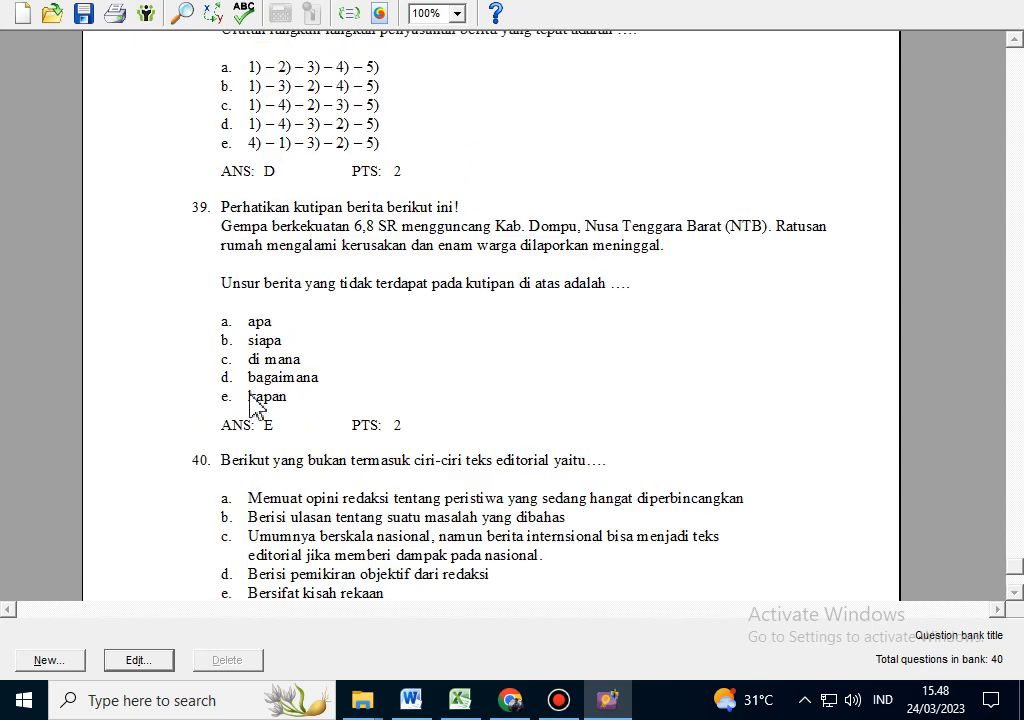
pyautogui.scroll(5, 255, 400)
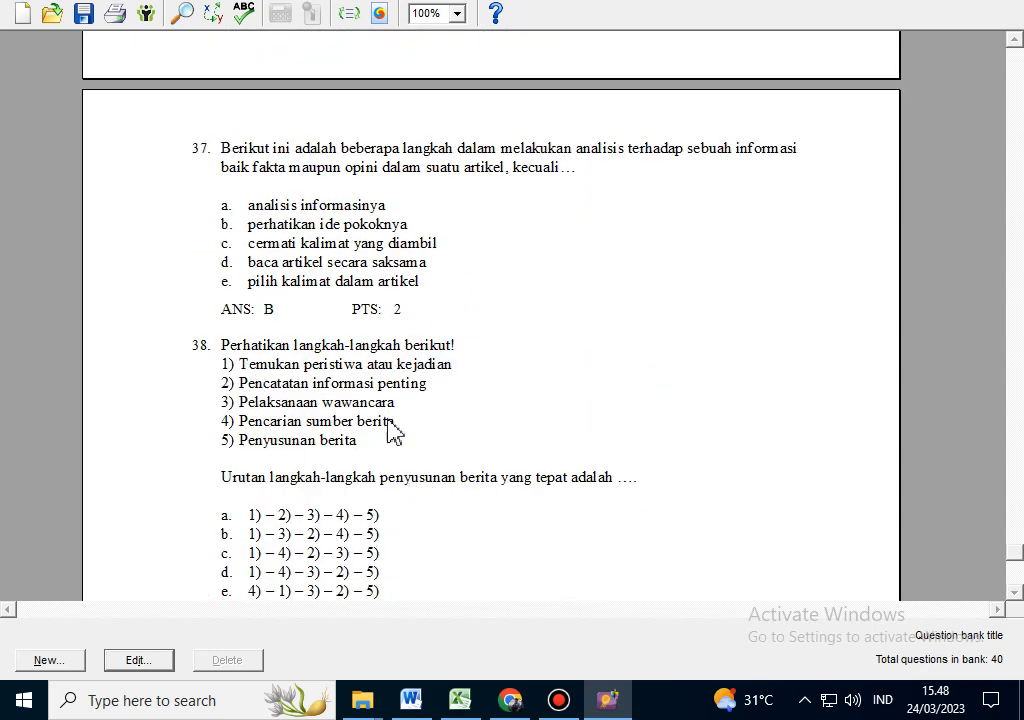
pyautogui.scroll(2, 343, 347)
# Step: Inspect the choices and rationale of question 37 in the question editor, close it and review the questions that follow
pyautogui.click(287, 357)
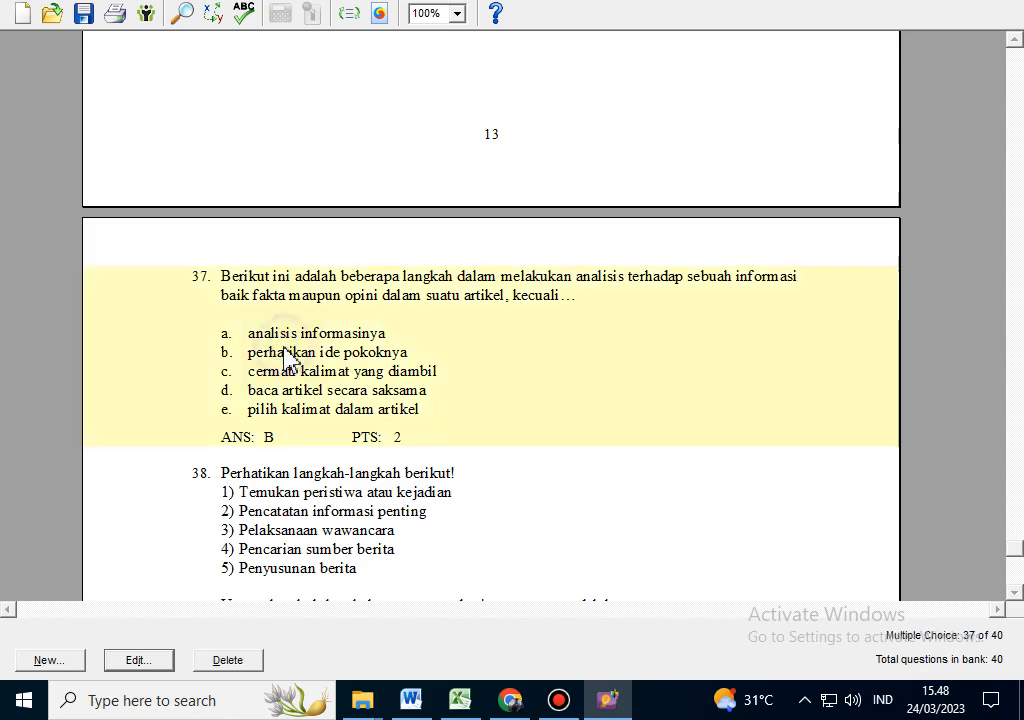
pyautogui.doubleClick(287, 357)
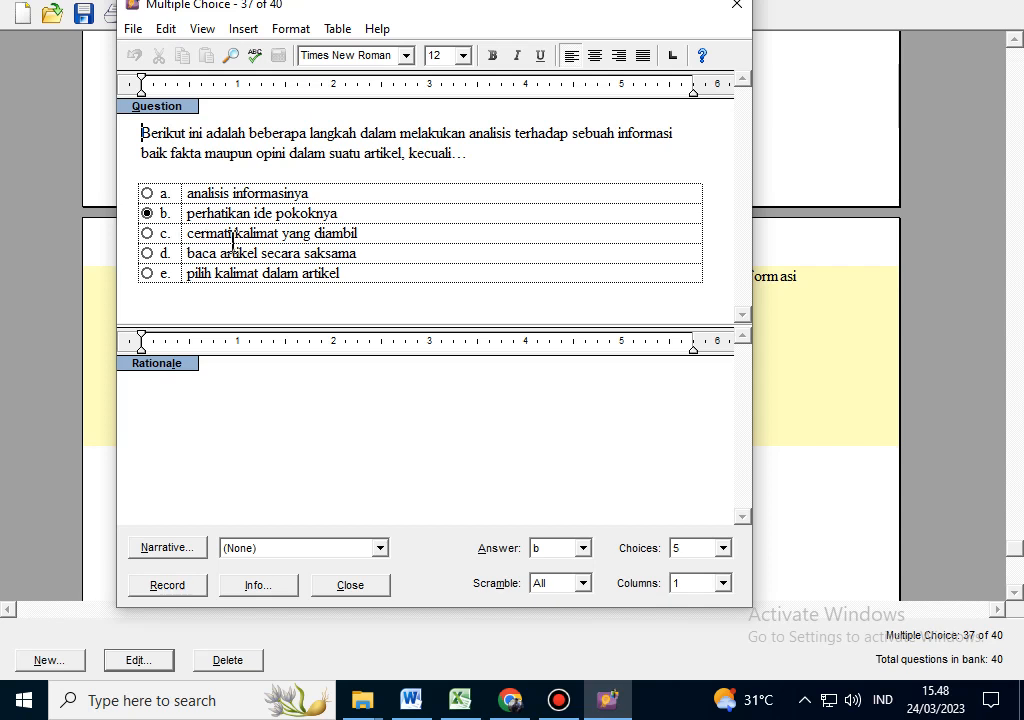
pyautogui.click(201, 427)
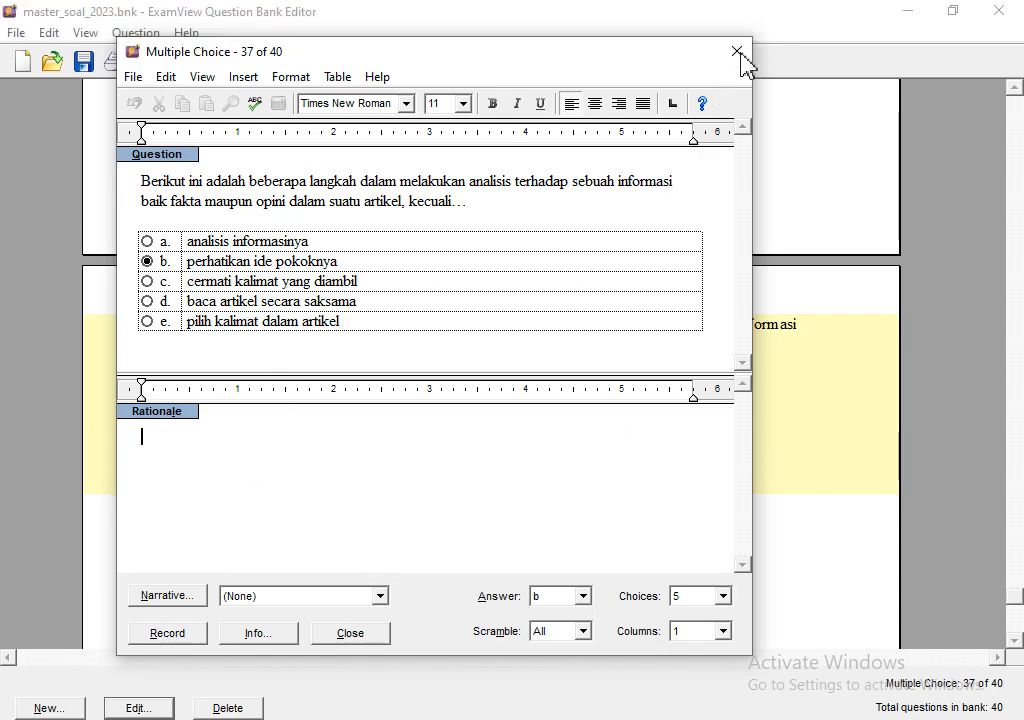
pyautogui.click(736, 66)
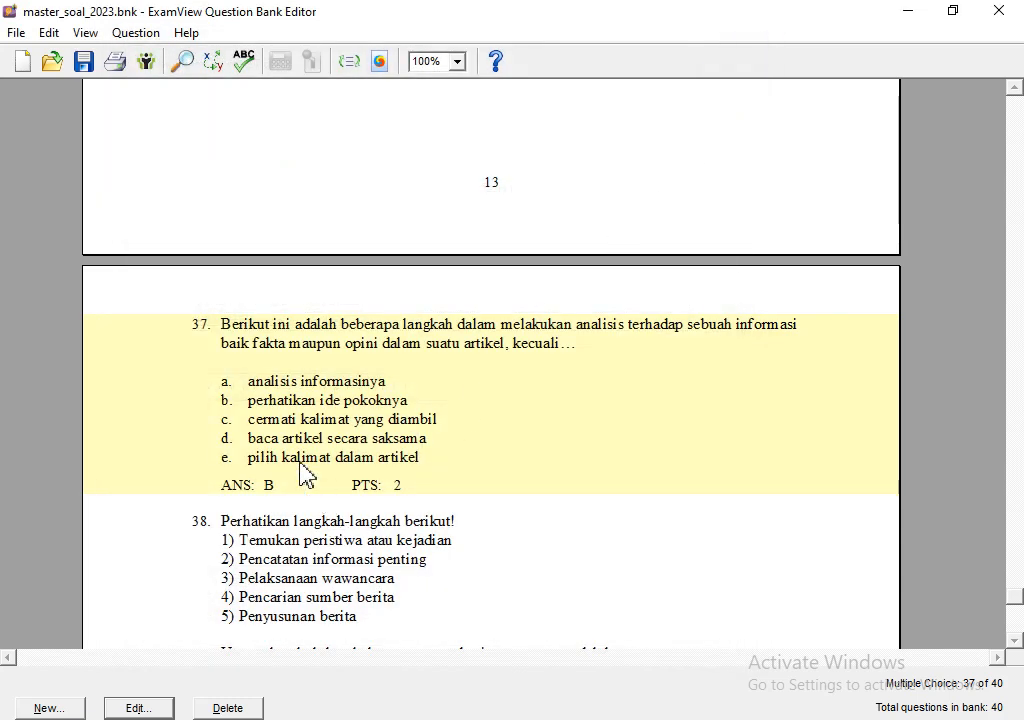
pyautogui.scroll(-2, 304, 473)
pyautogui.scroll(-2, 304, 473)
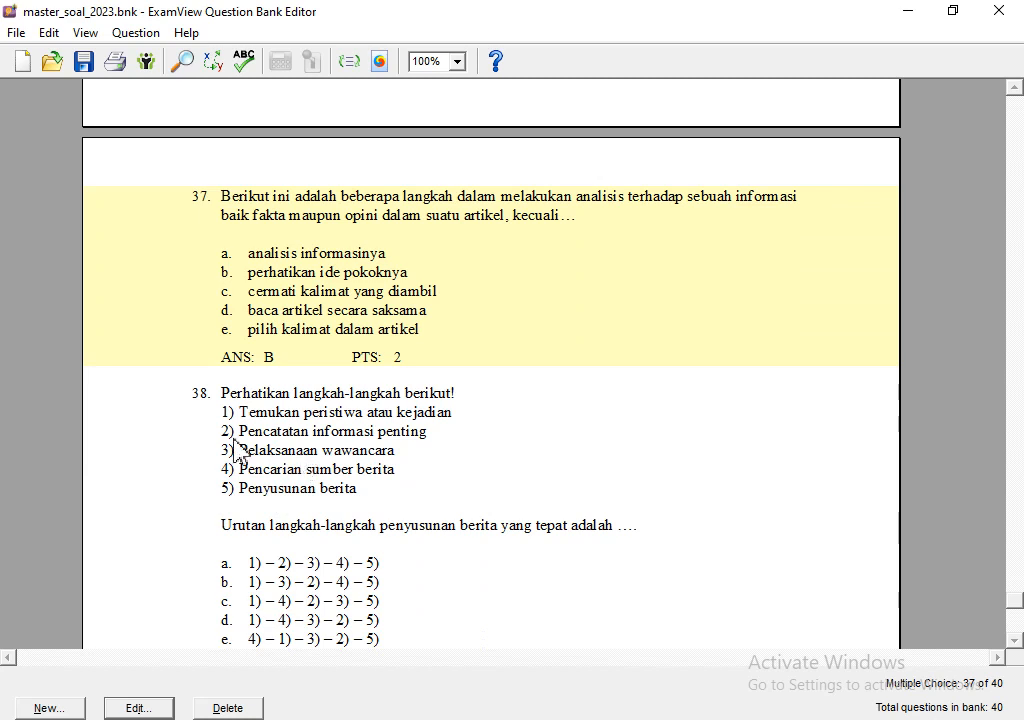
pyautogui.scroll(-5, 295, 338)
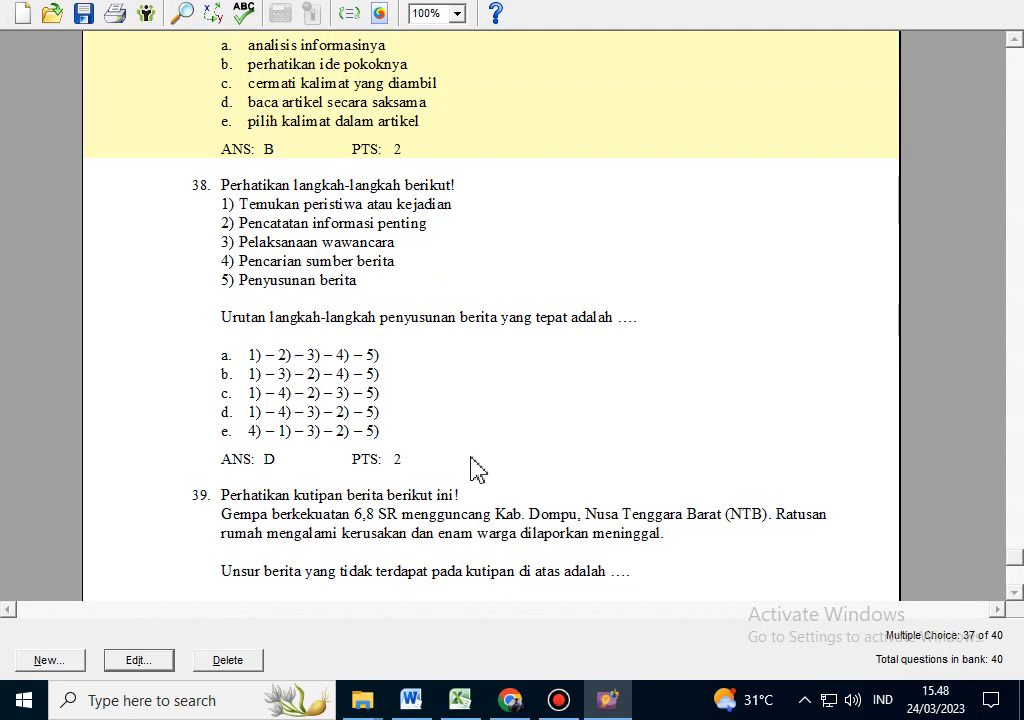
# Step: Switch to Google Chrome, show the E-Learning SMK Marsudirini dashboard and dismiss the downloads bar
pyautogui.click(925, 20)
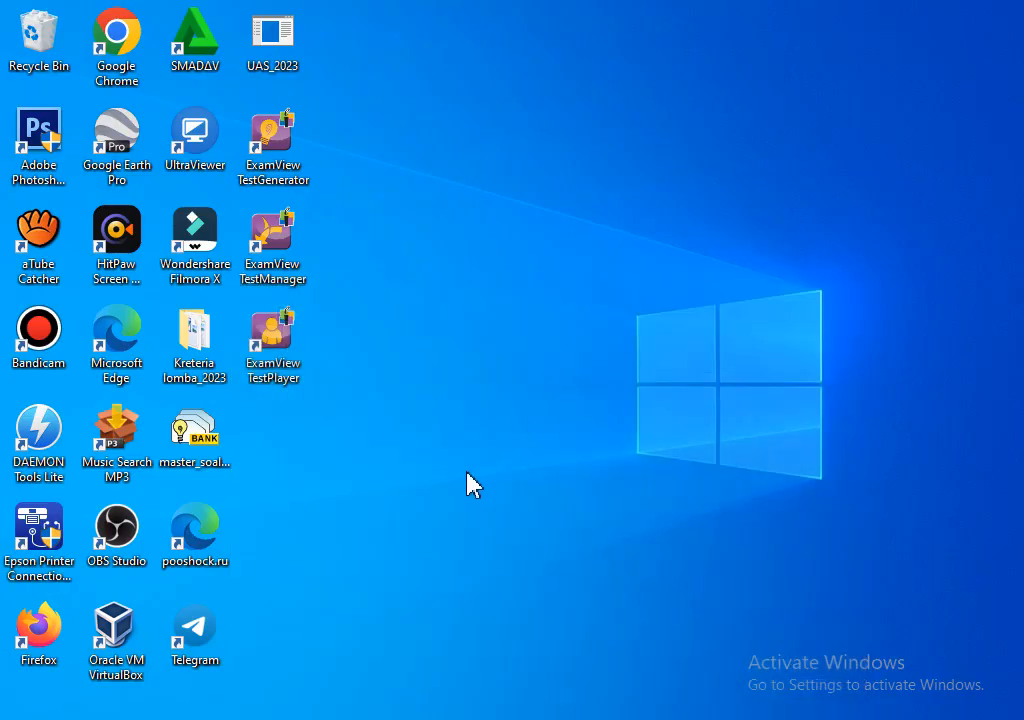
pyautogui.click(510, 700)
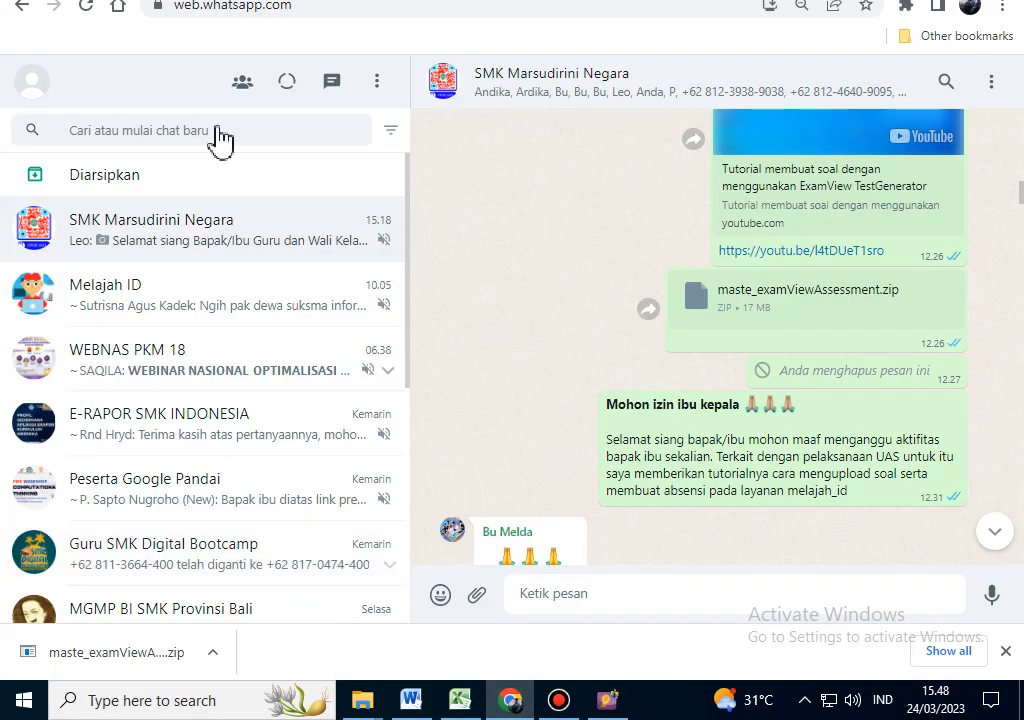
pyautogui.click(130, 10)
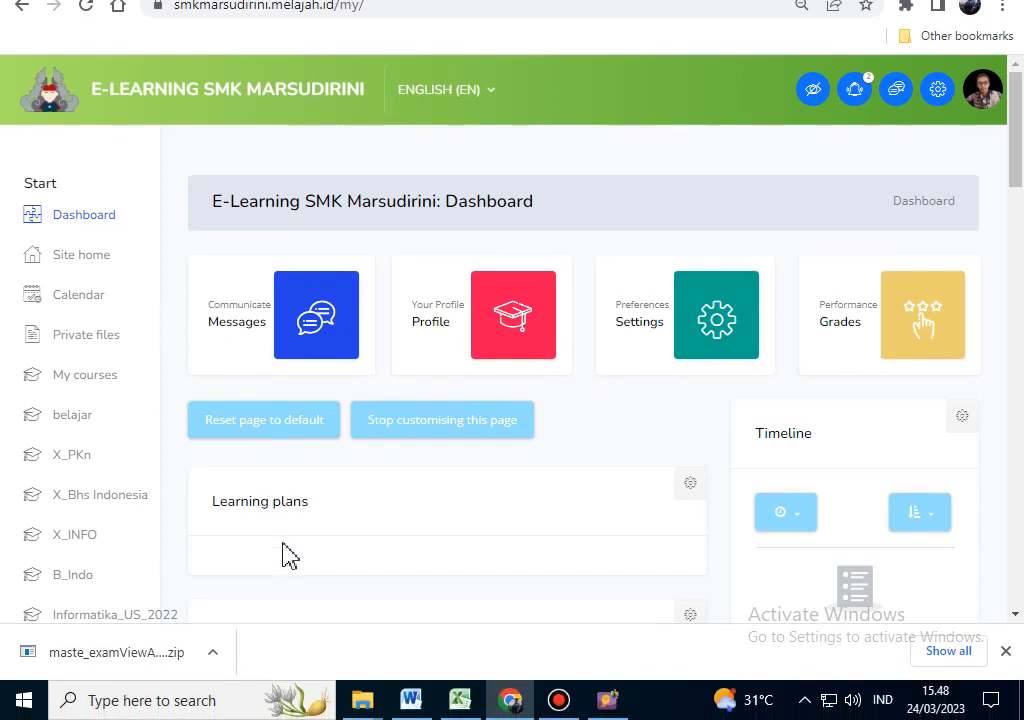
pyautogui.click(1006, 651)
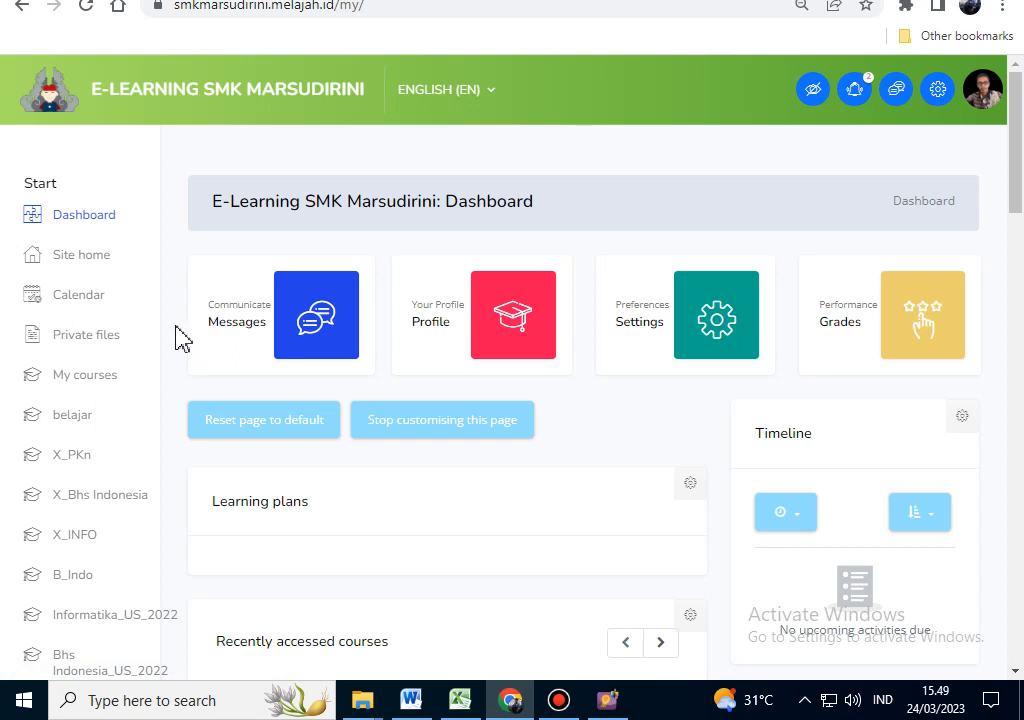
pyautogui.scroll(-1, 178, 336)
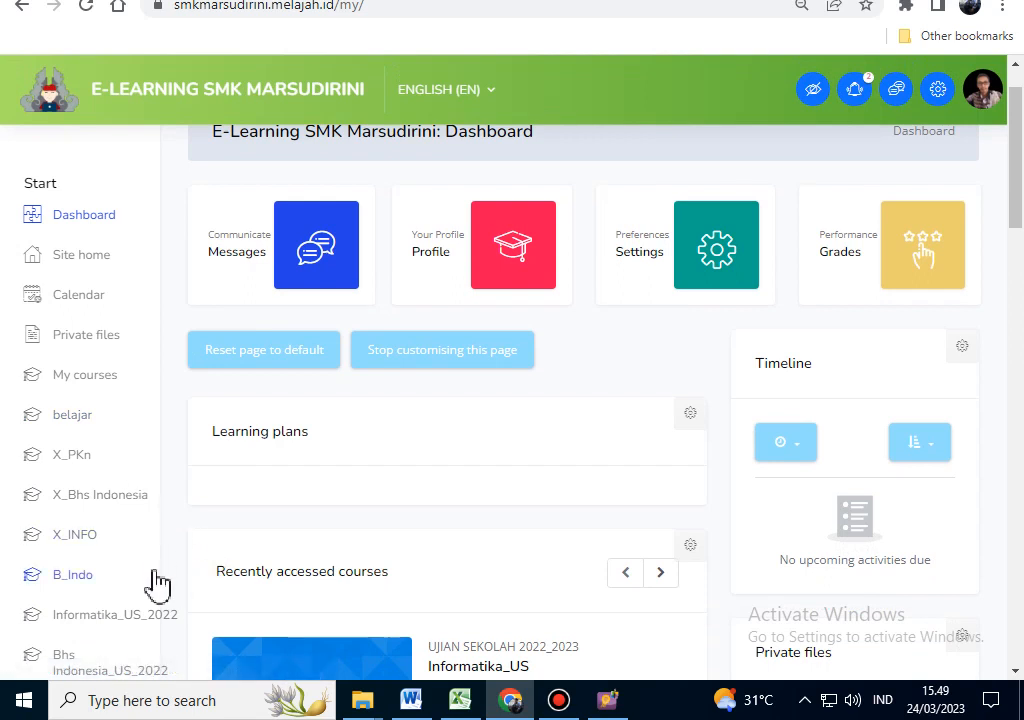
# Step: Open the Informatika_US_2022 course and set the page zoom to 100%
pyautogui.click(96, 617)
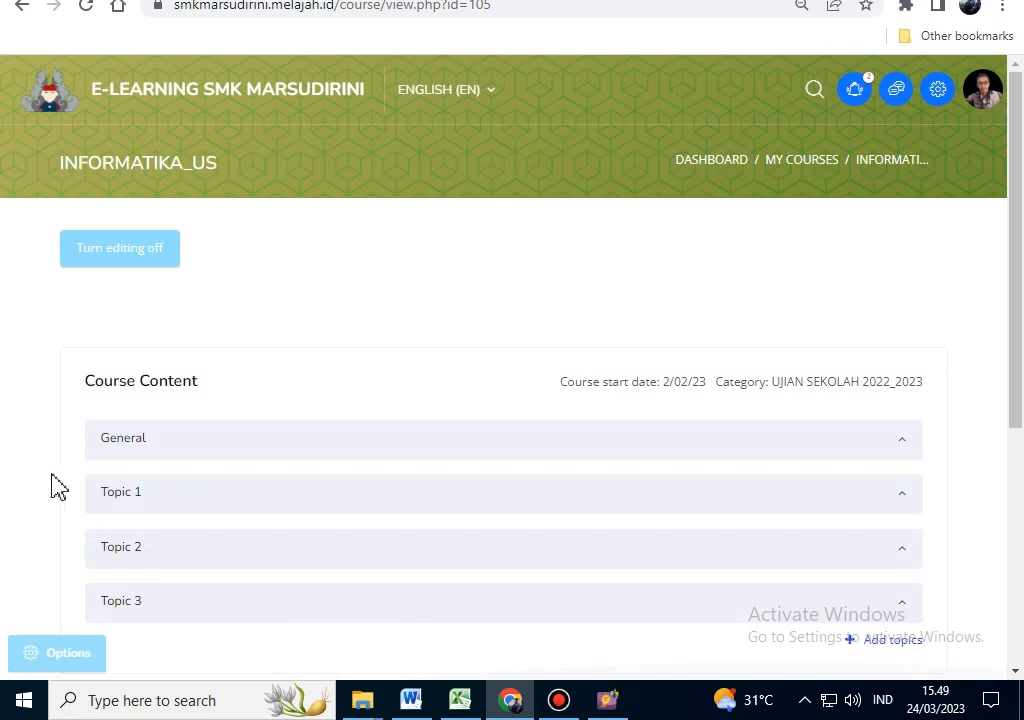
pyautogui.hotkey('ctrl', '+')
pyautogui.hotkey('ctrl', '+')
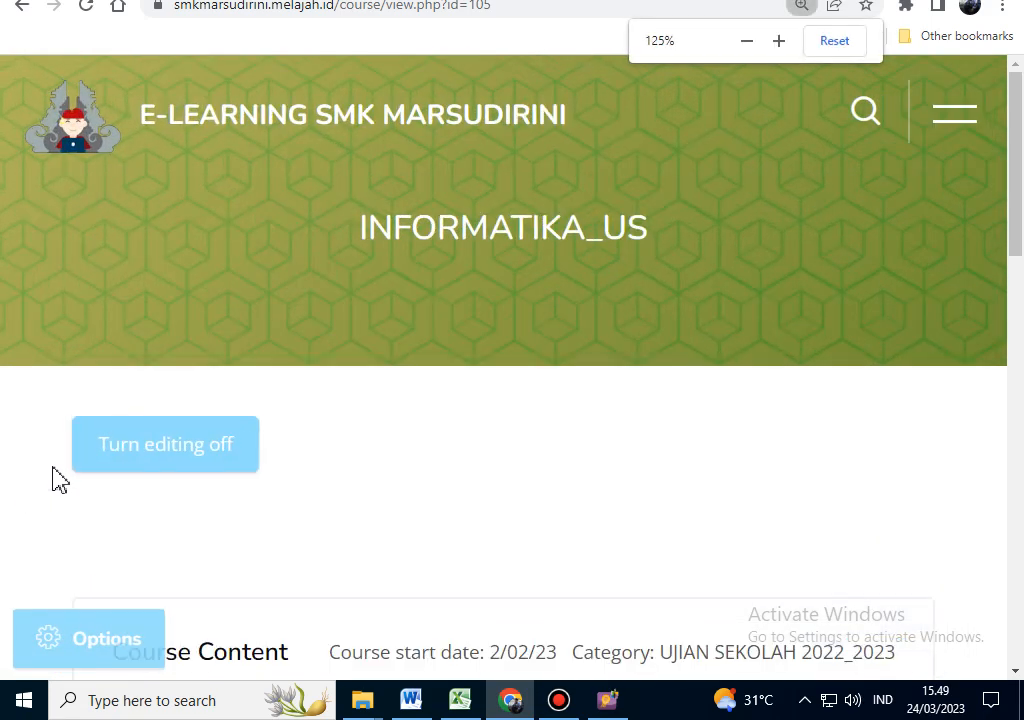
pyautogui.hotkey('ctrl', '-')
pyautogui.hotkey('ctrl', '-')
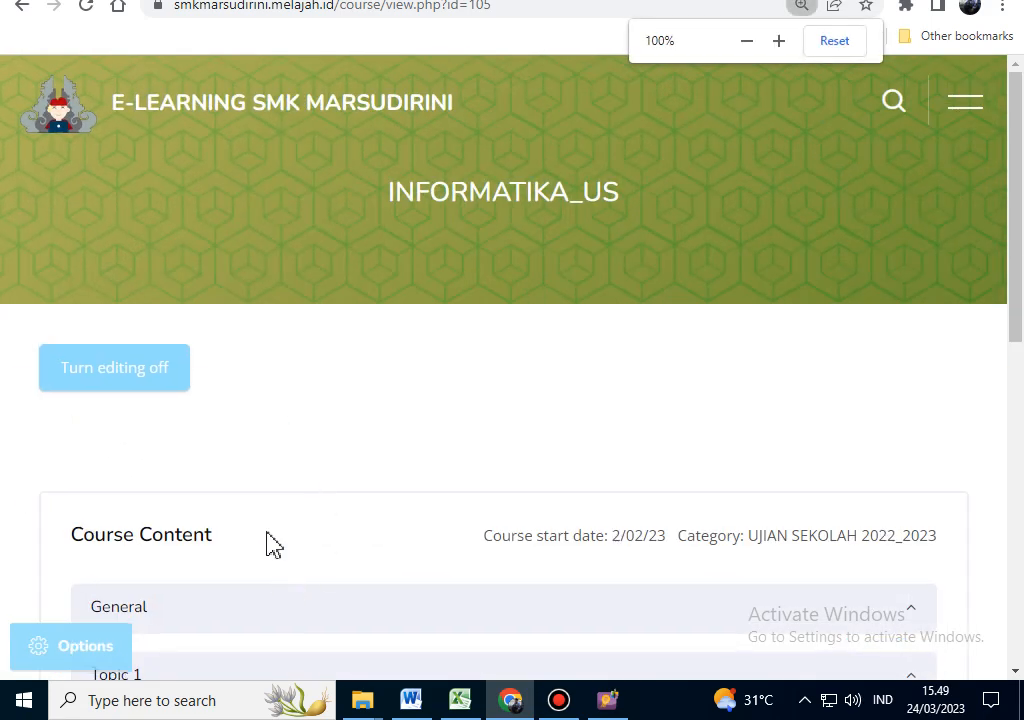
pyautogui.scroll(-1, 250, 530)
pyautogui.scroll(1, 228, 502)
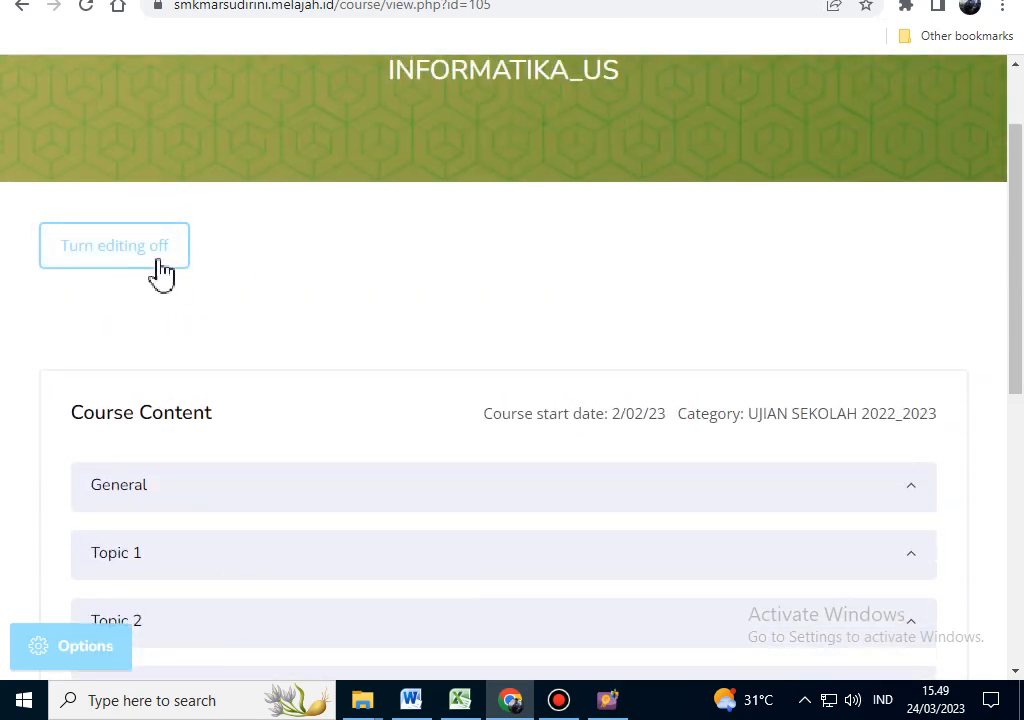
# Step: Turn the Informatika_US course's editing mode off and back on
pyautogui.click(96, 257)
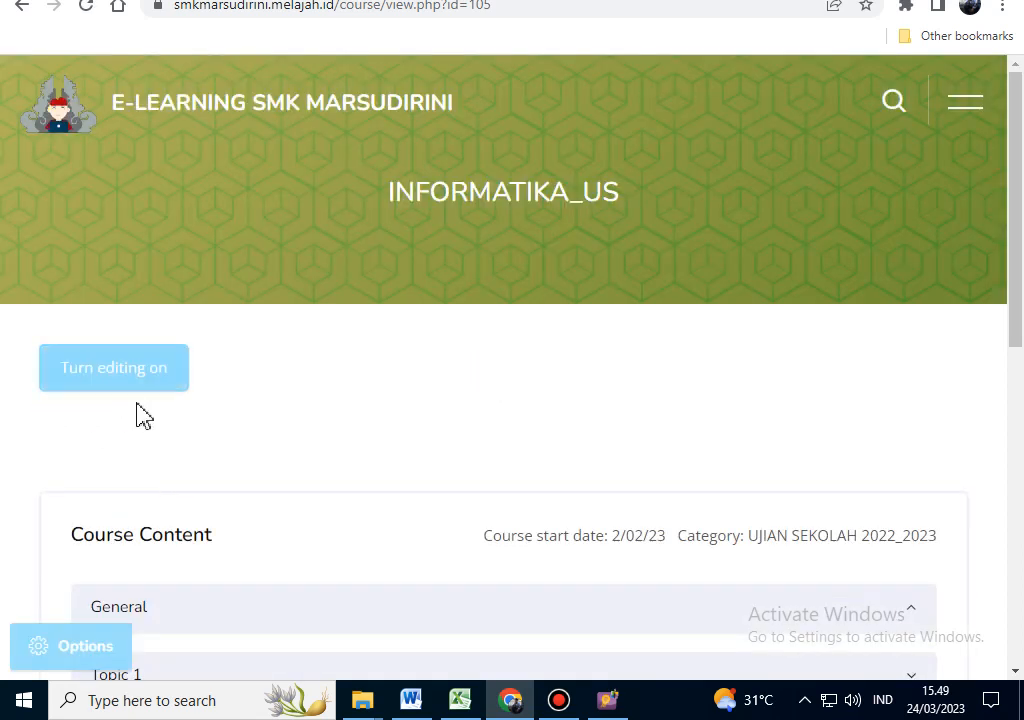
pyautogui.click(131, 280)
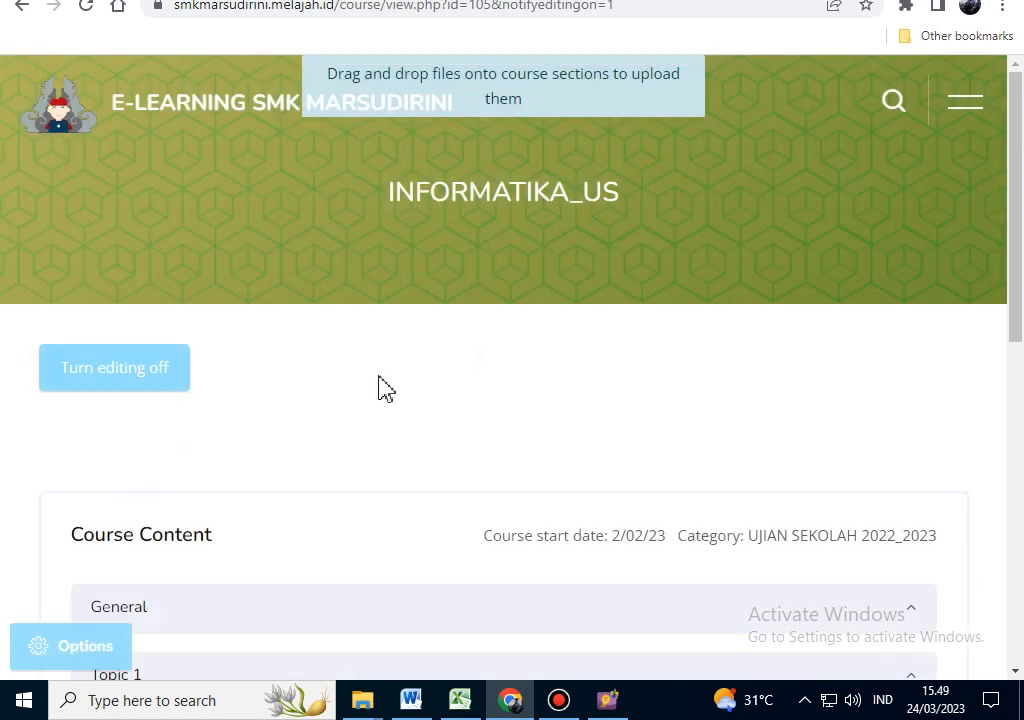
pyautogui.scroll(-2, 195, 480)
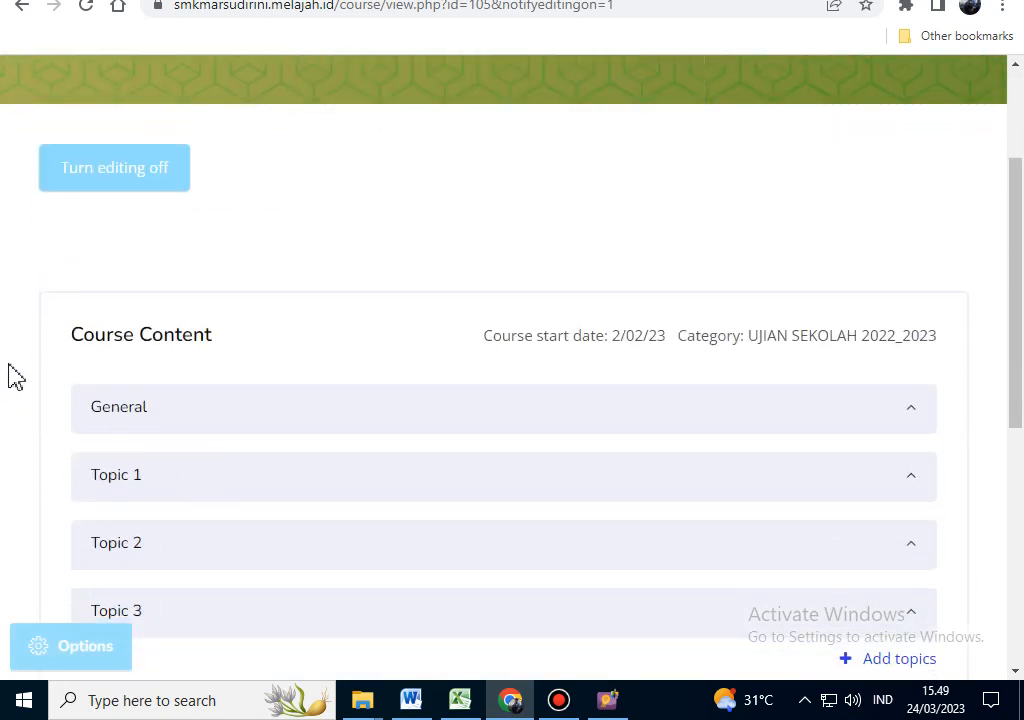
pyautogui.scroll(-1, 17, 375)
pyautogui.scroll(-2, 17, 371)
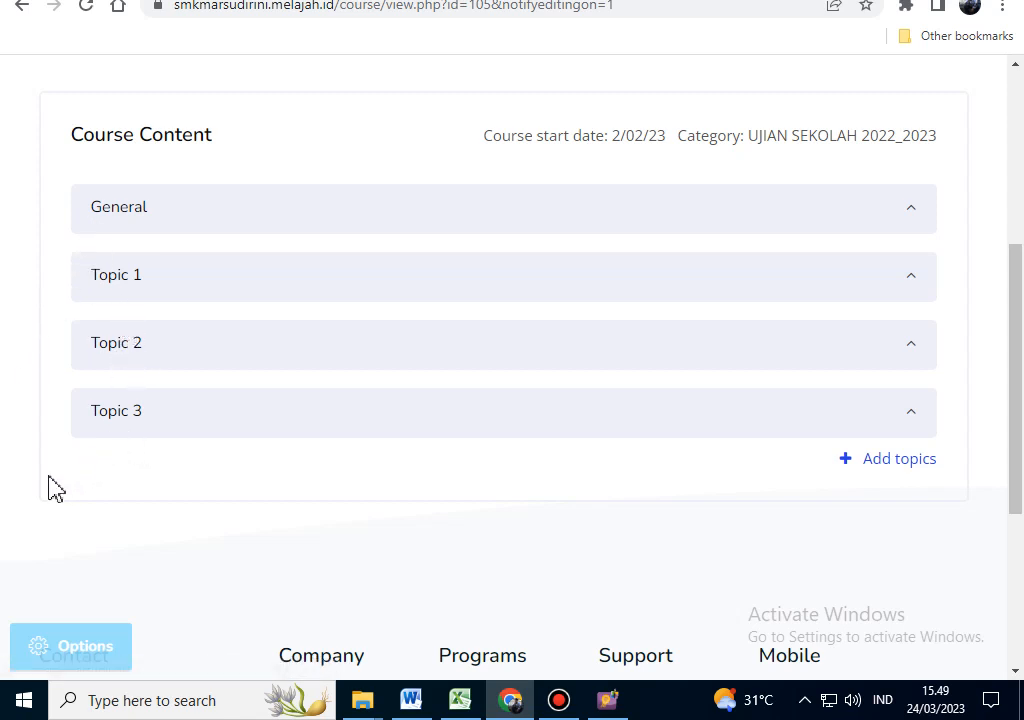
# Step: Expand the General section, collapse it and expand it again to view its editing options
pyautogui.click(118, 210)
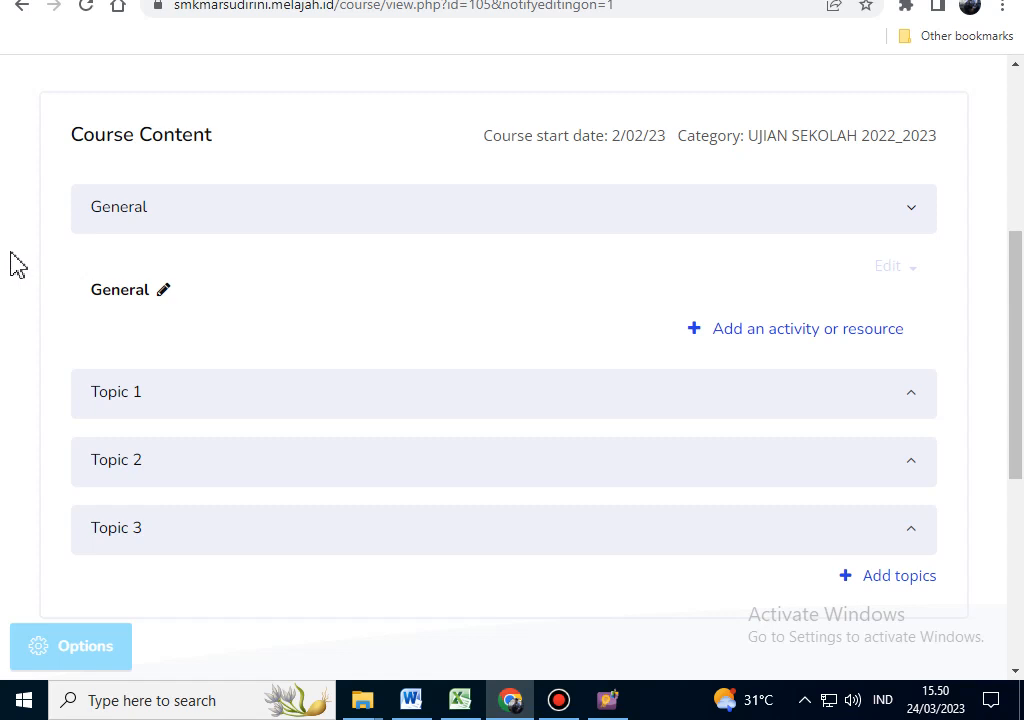
pyautogui.click(101, 214)
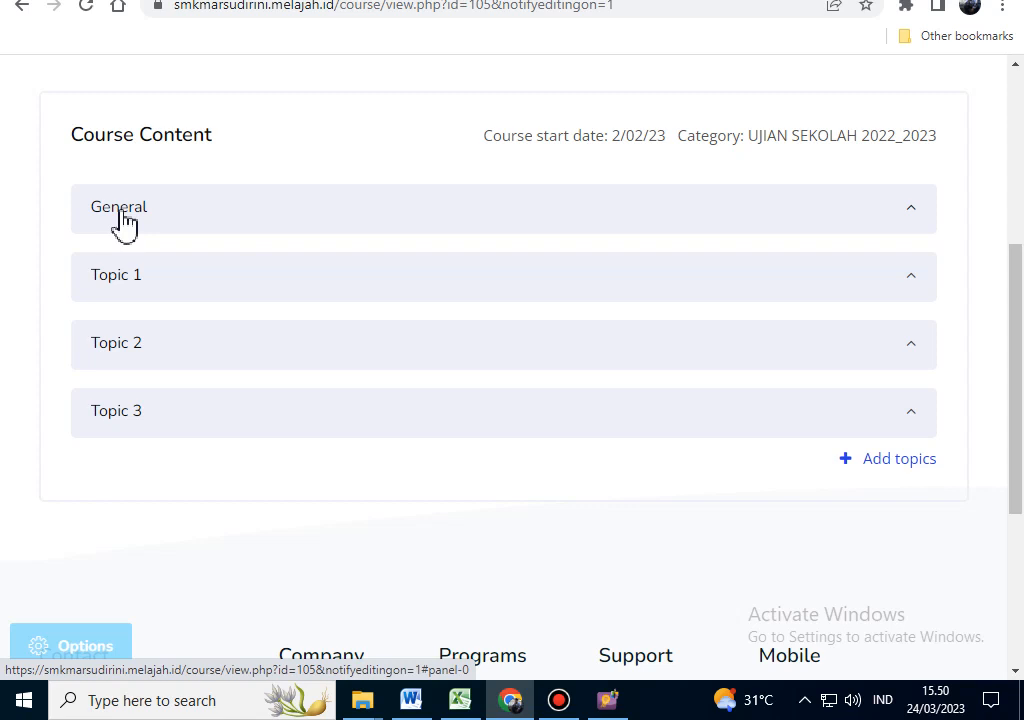
pyautogui.click(124, 224)
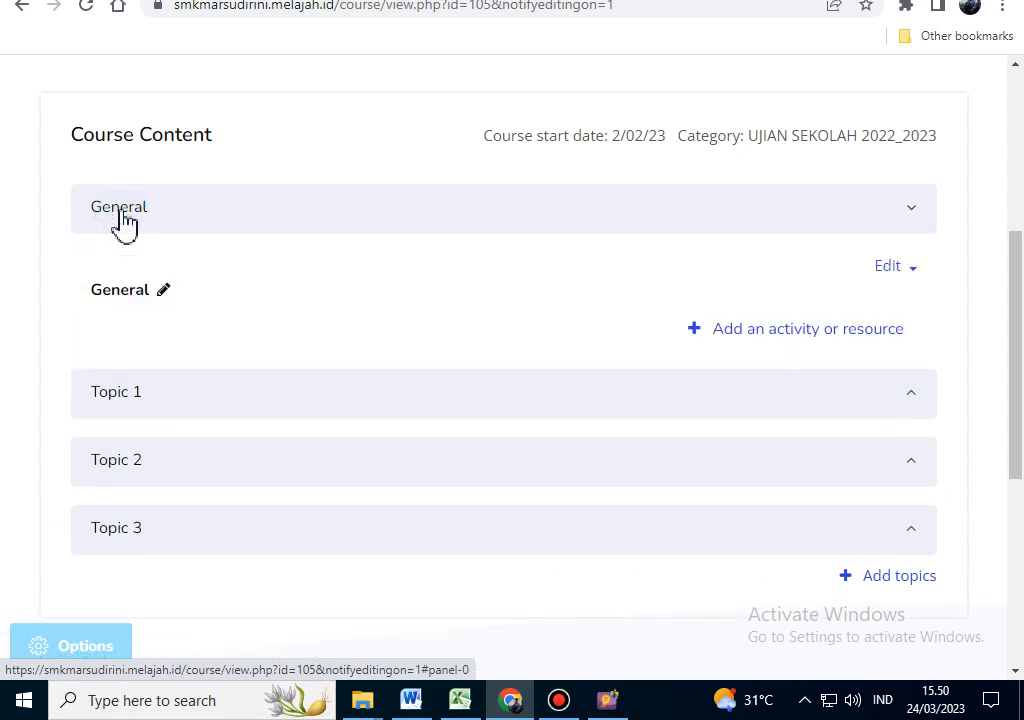
# Step: Turn course editing off and expand the General section to view it without editing options
pyautogui.scroll(2, 57, 327)
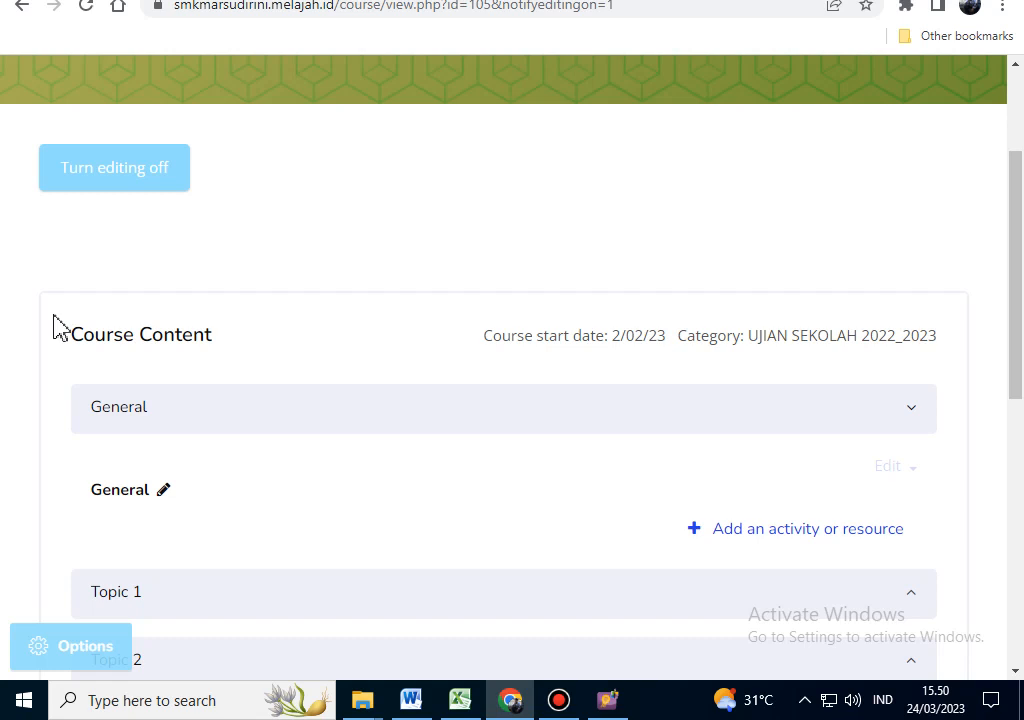
pyautogui.click(119, 180)
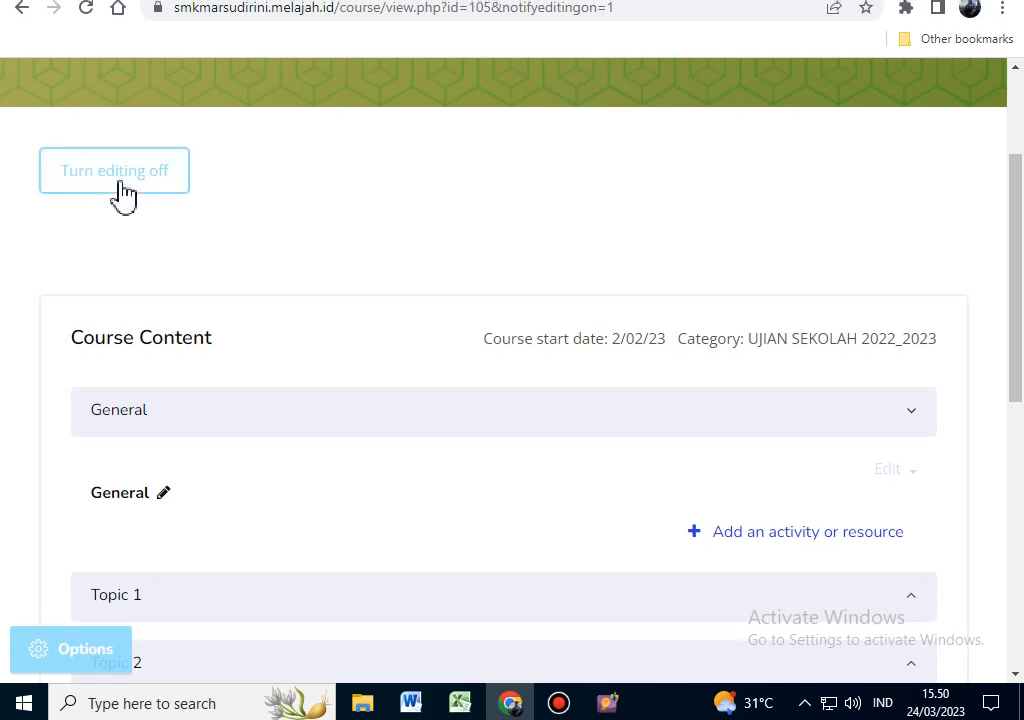
pyautogui.click(118, 185)
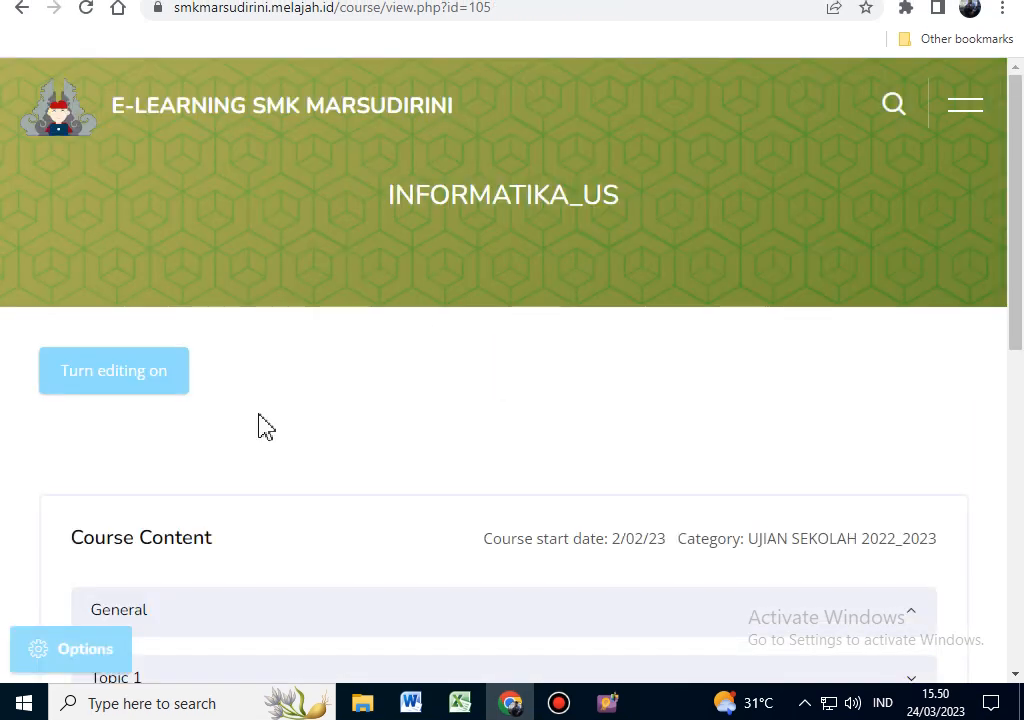
pyautogui.scroll(-5, 260, 426)
pyautogui.click(137, 172)
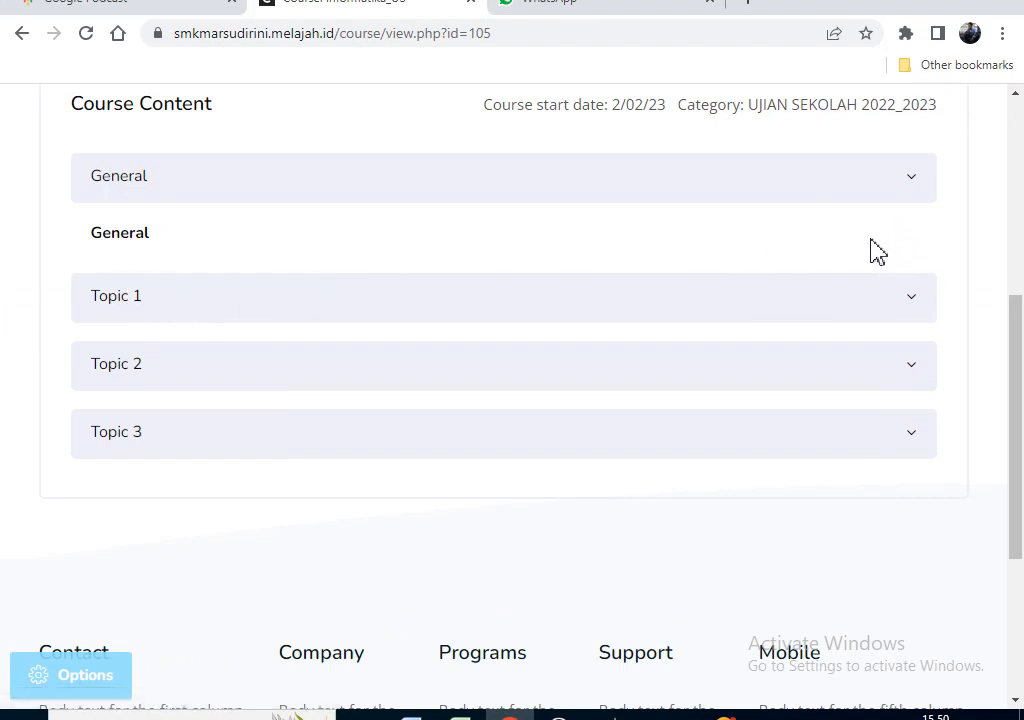
# Step: Turn course editing on again and expand the General section
pyautogui.scroll(2, 500, 380)
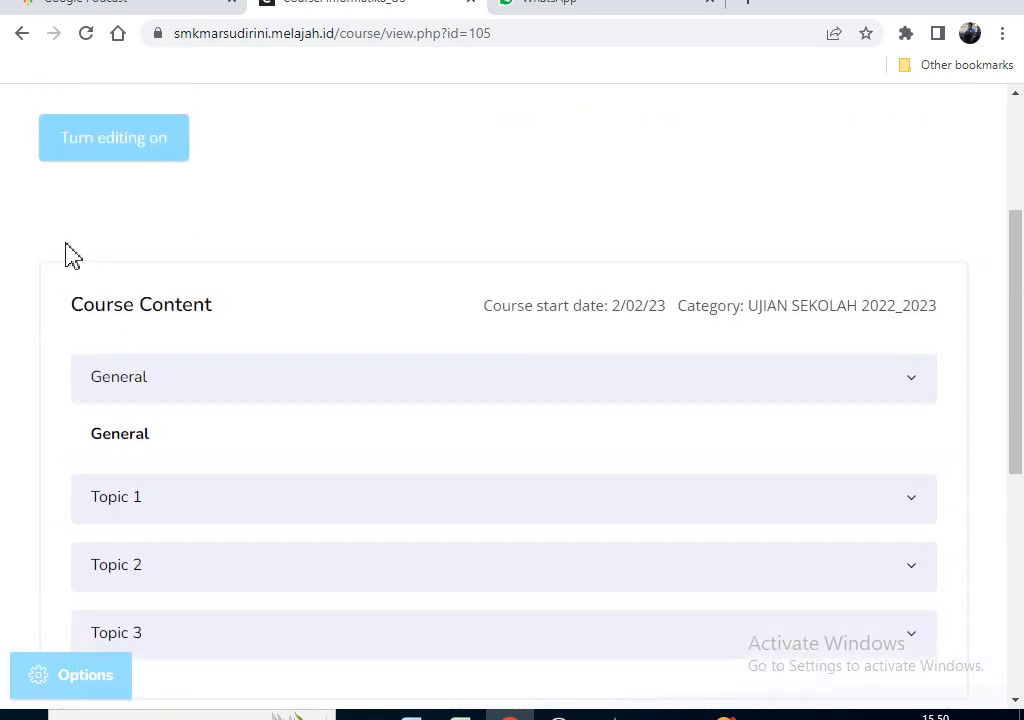
pyautogui.scroll(1, 73, 256)
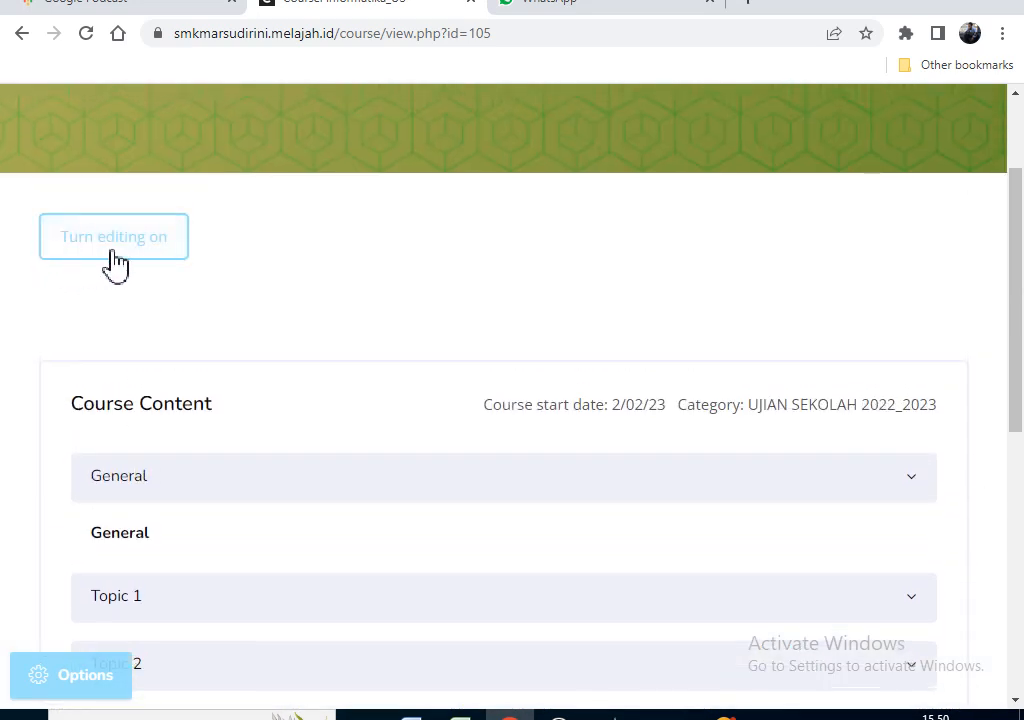
pyautogui.click(112, 246)
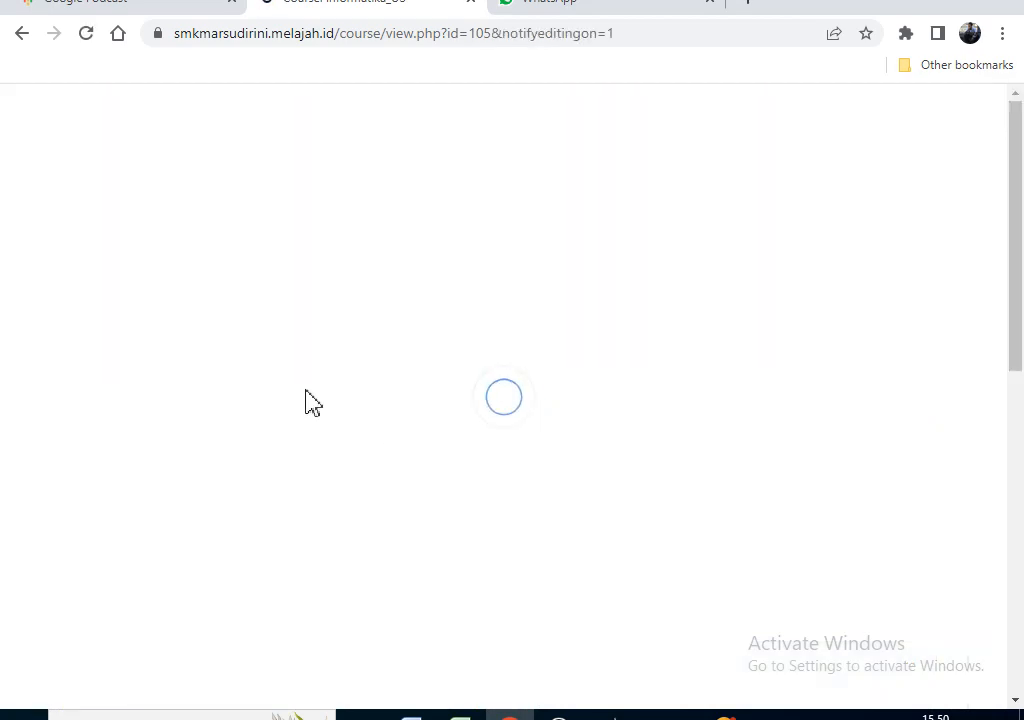
pyautogui.scroll(-2, 249, 377)
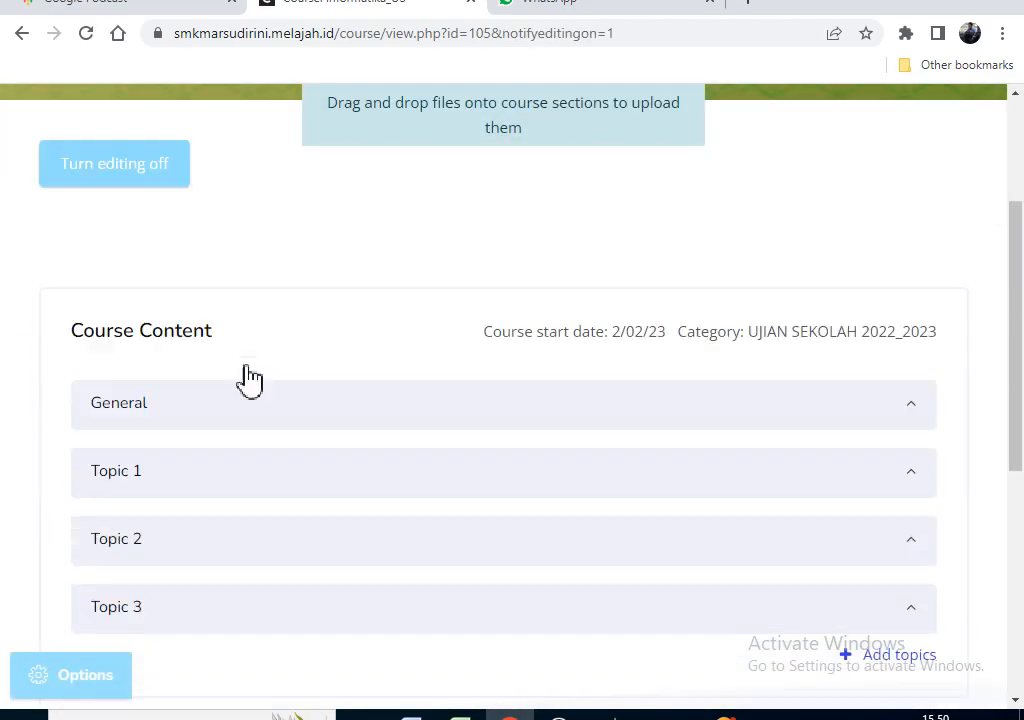
pyautogui.click(113, 345)
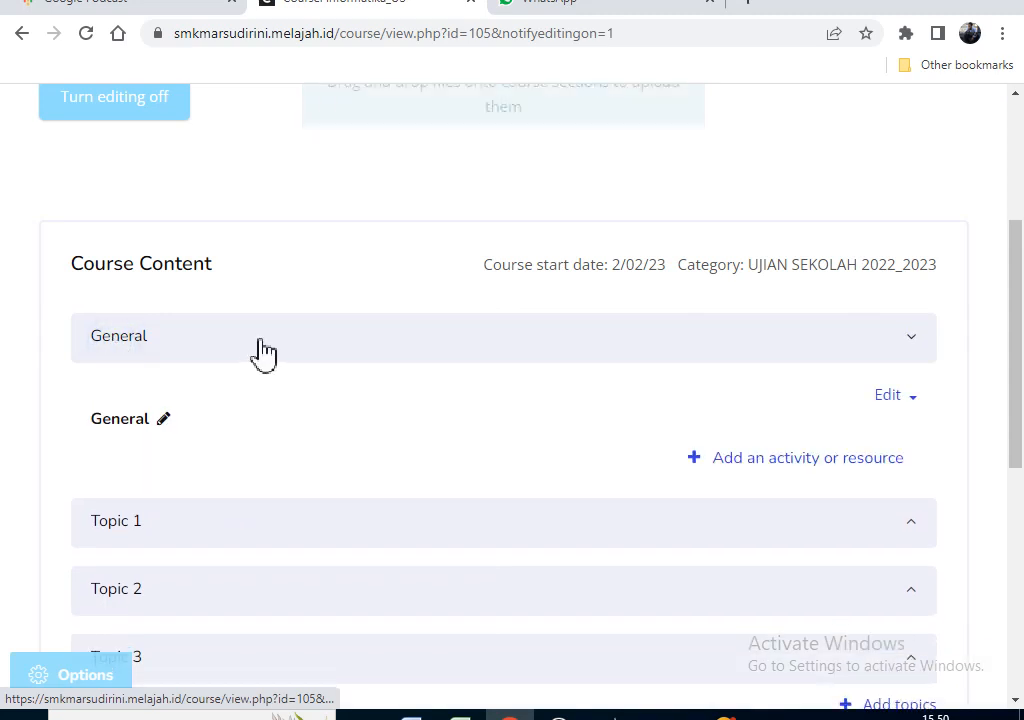
# Step: Edit the General section and give it the custom name PETUNJUK UJIAN AKHIR SEKOLAH
pyautogui.click(899, 405)
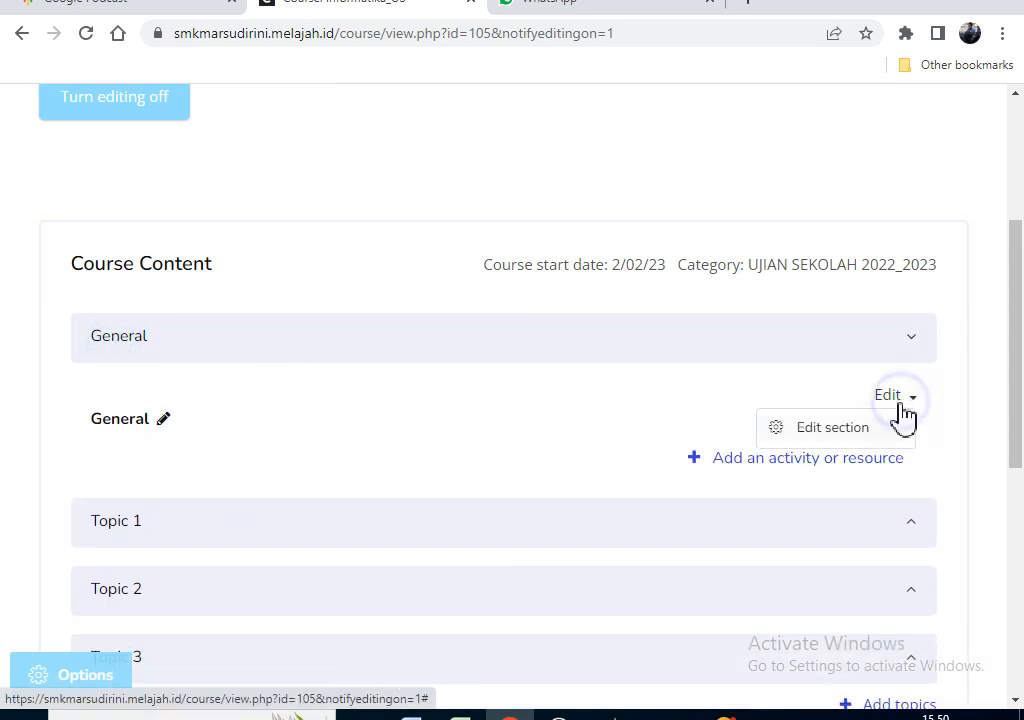
pyautogui.click(833, 430)
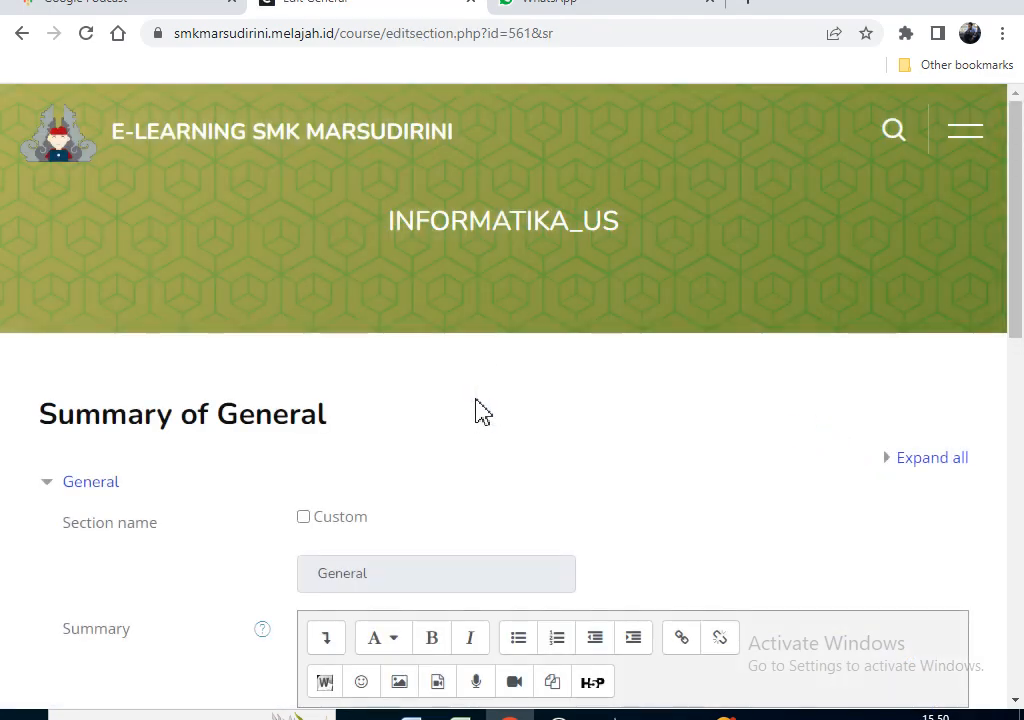
pyautogui.scroll(-3, 427, 425)
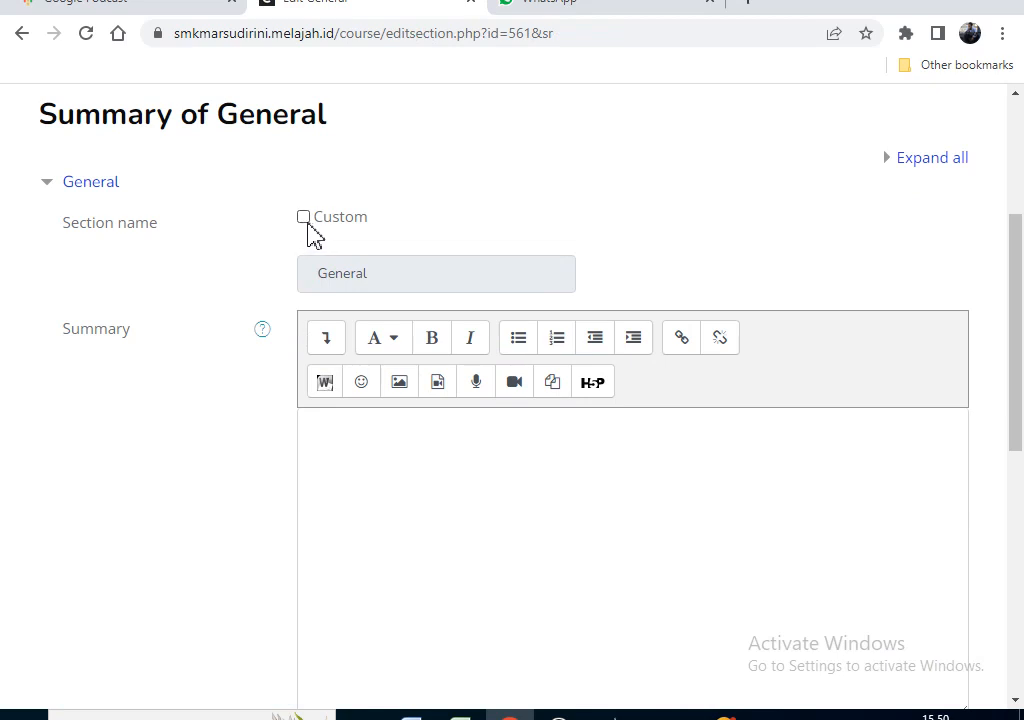
pyautogui.click(304, 218)
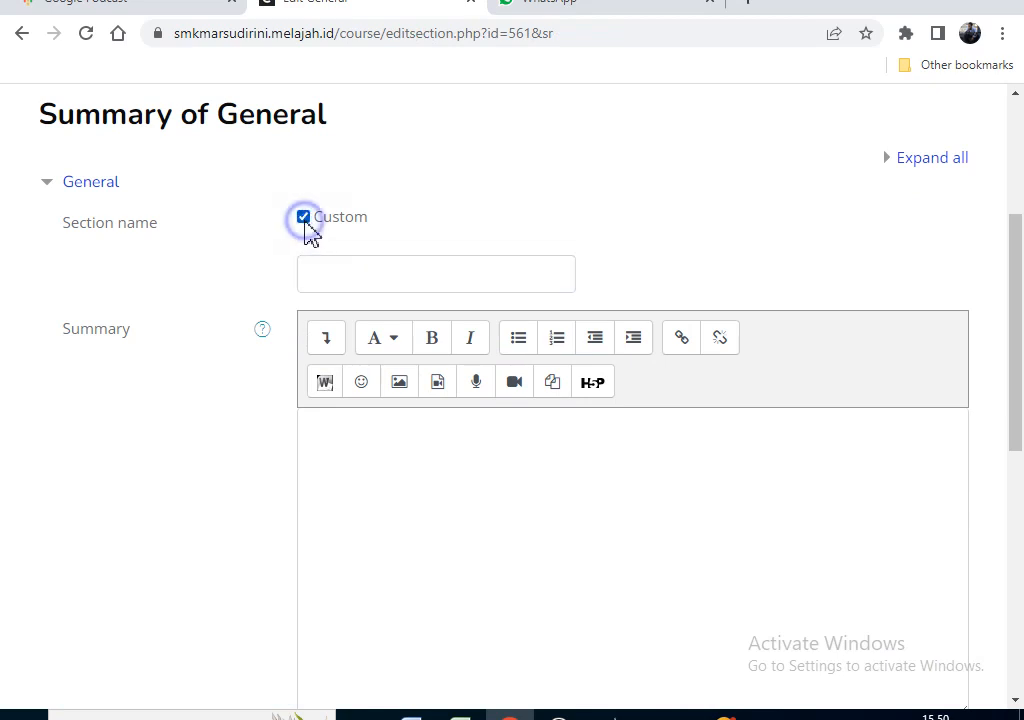
pyautogui.click(325, 274)
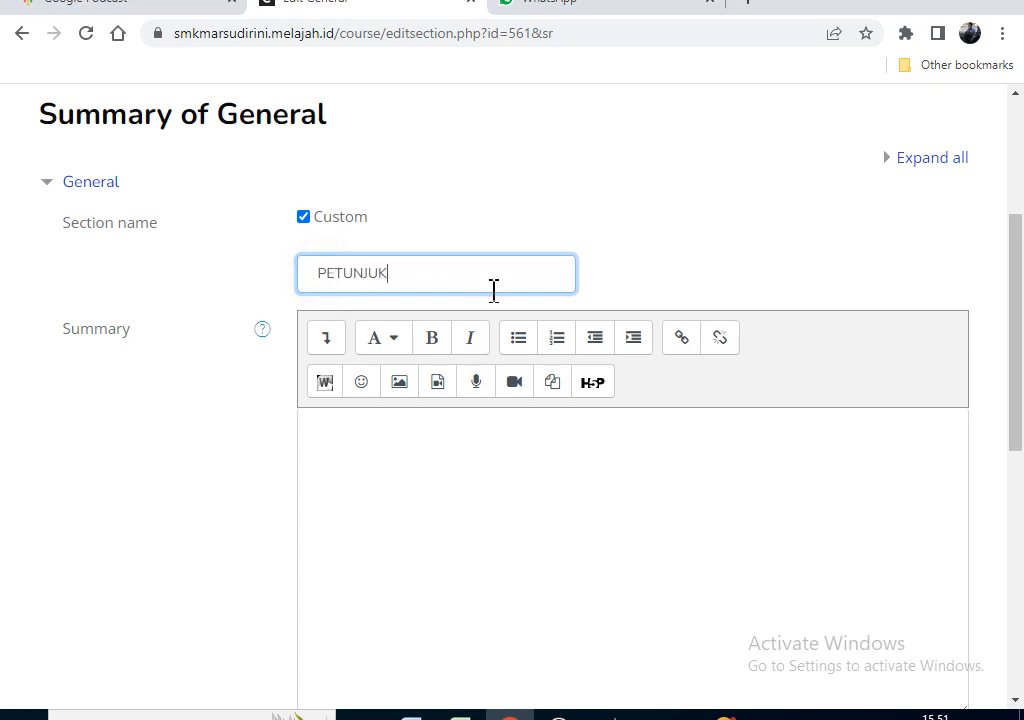
pyautogui.write('PETUNJUK UJIAN AKHIR SEKOLAH')
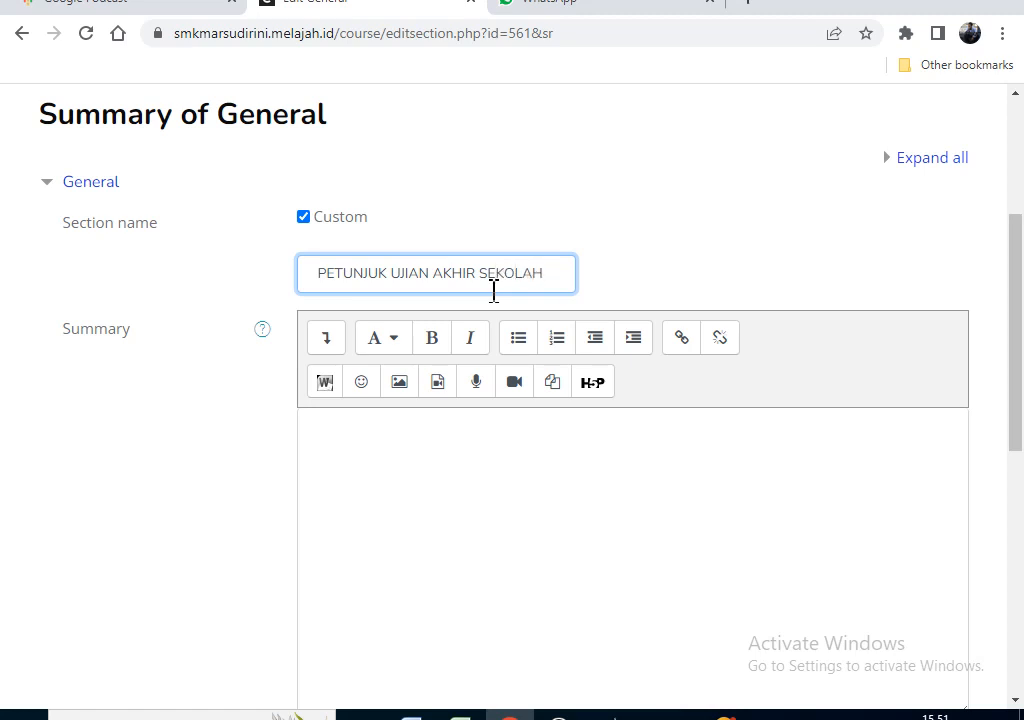
# Step: Enter "1. PESERTA DIDIK WAJIB MELAKUKAN ABSENSI TERLEBIH DAHULU." as the first instruction in the section summary
pyautogui.click(389, 472)
pyautogui.scroll(-1, 380, 440)
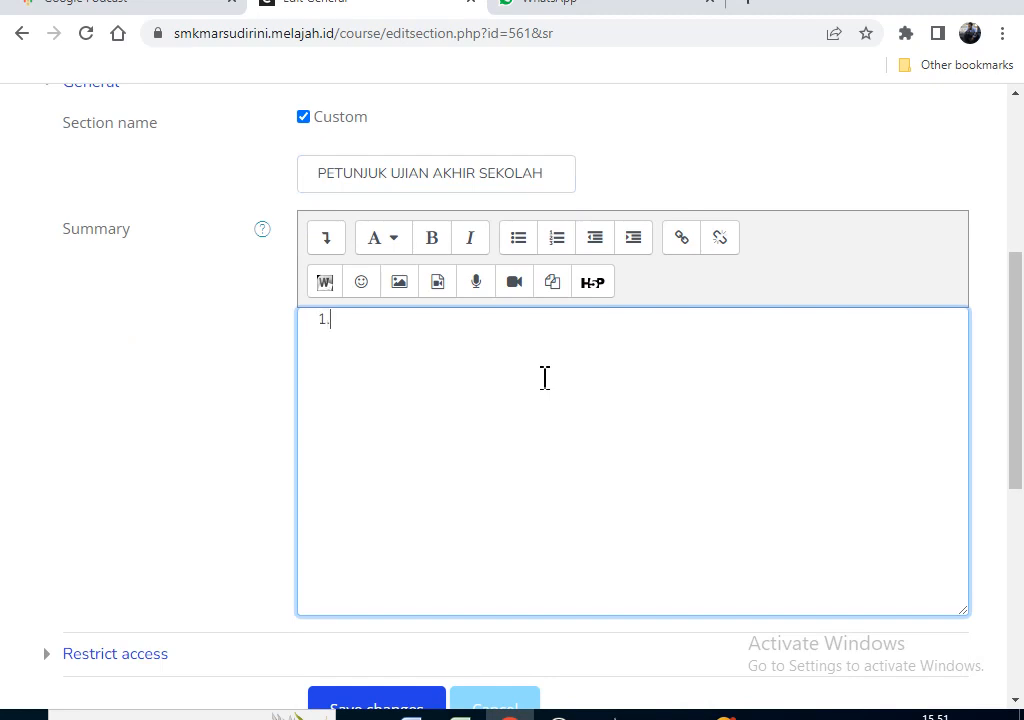
pyautogui.write('PESERTA DIDIK W')
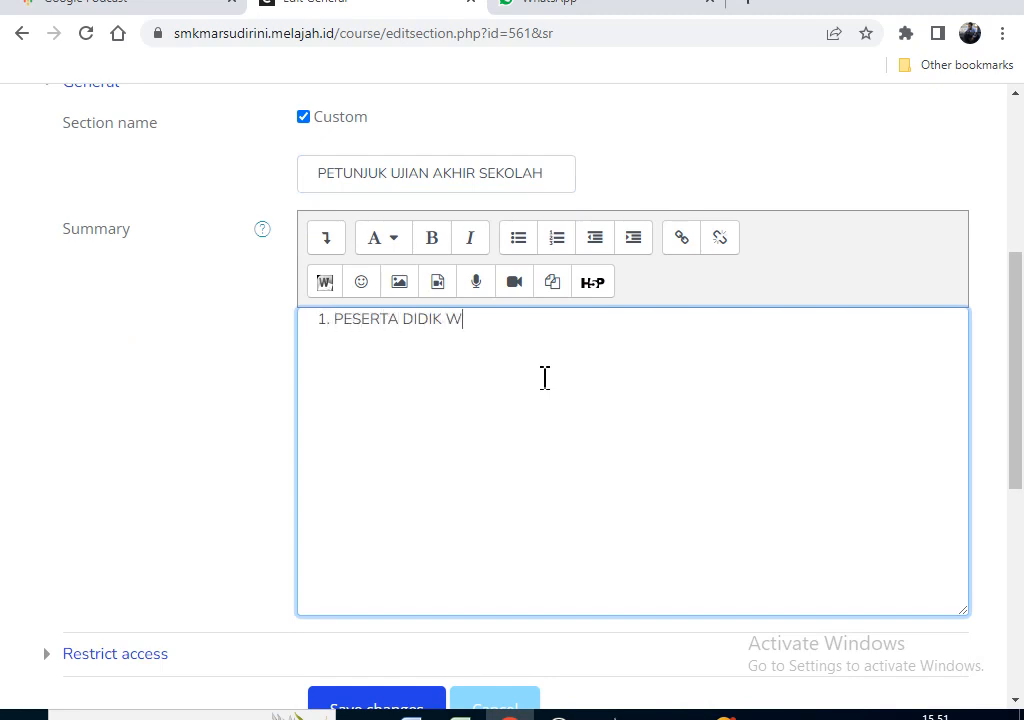
pyautogui.write('AJIB MELAKUKAN')
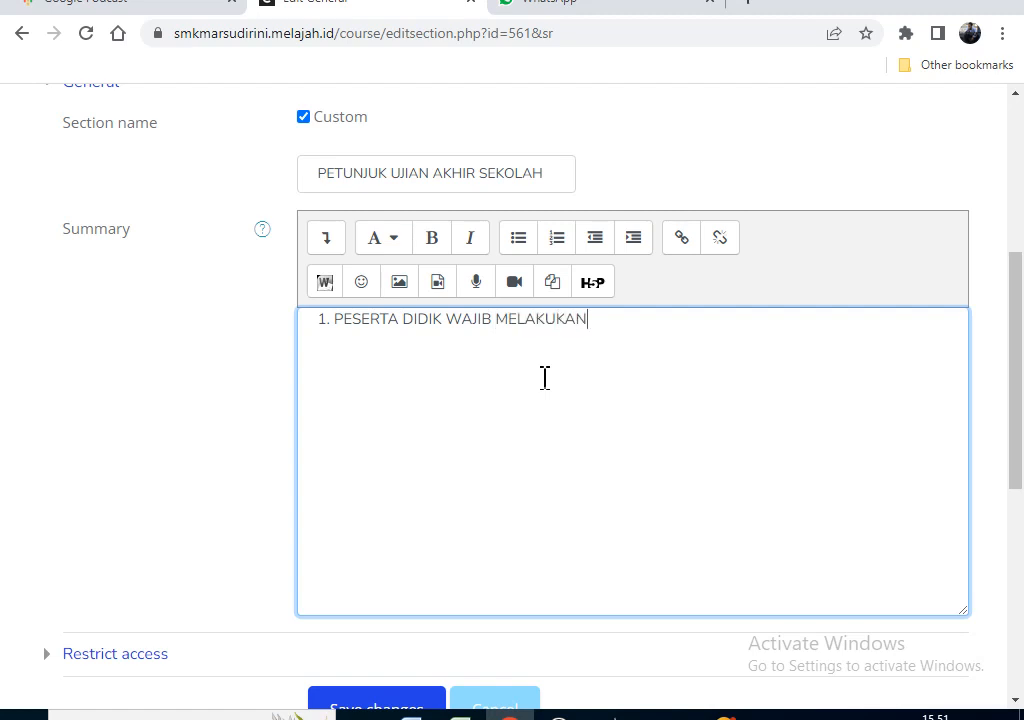
pyautogui.write(' ABSENSI TERLEBIH DAHULU.')
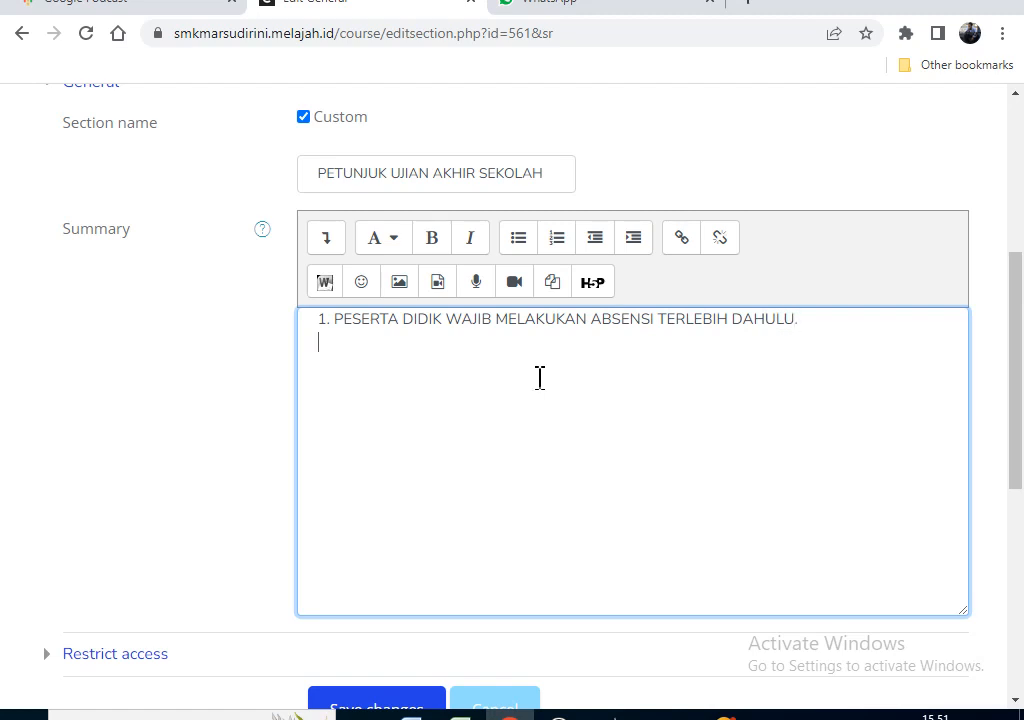
# Step: Add "2. PESERTA DIDIK TIDAK BOLEH MENDAHULUI PENYELESAIAN DALAM SOAL!" to the summary and start item 3 beneath it
pyautogui.write('PSERTA DIDIK TIDAK BOLEH')
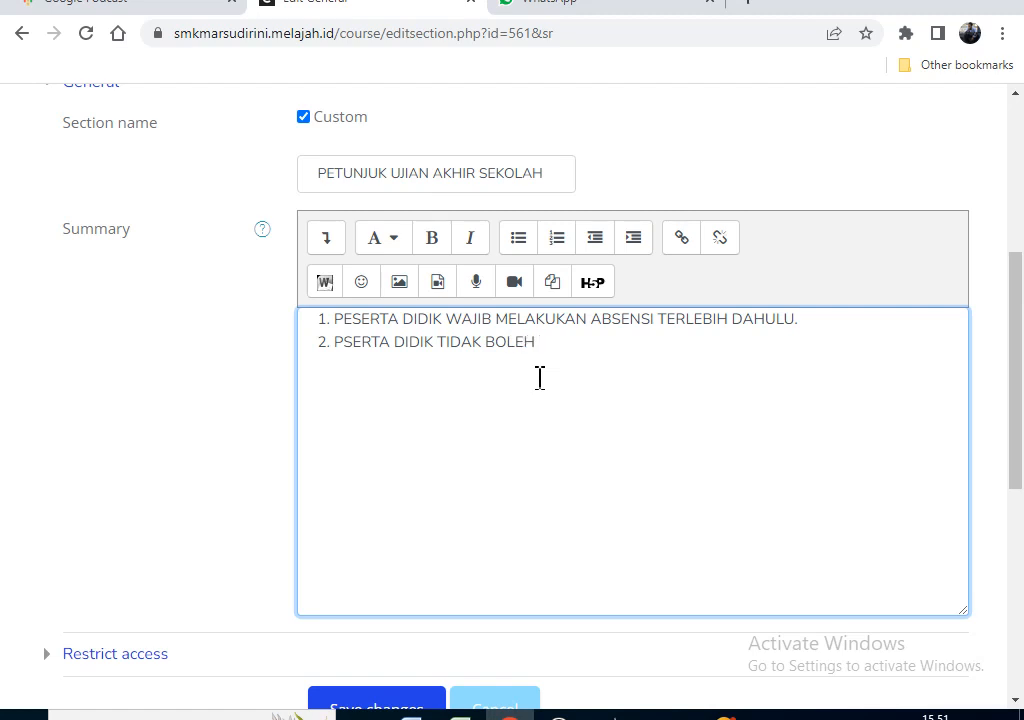
pyautogui.write('MENDAHUL')
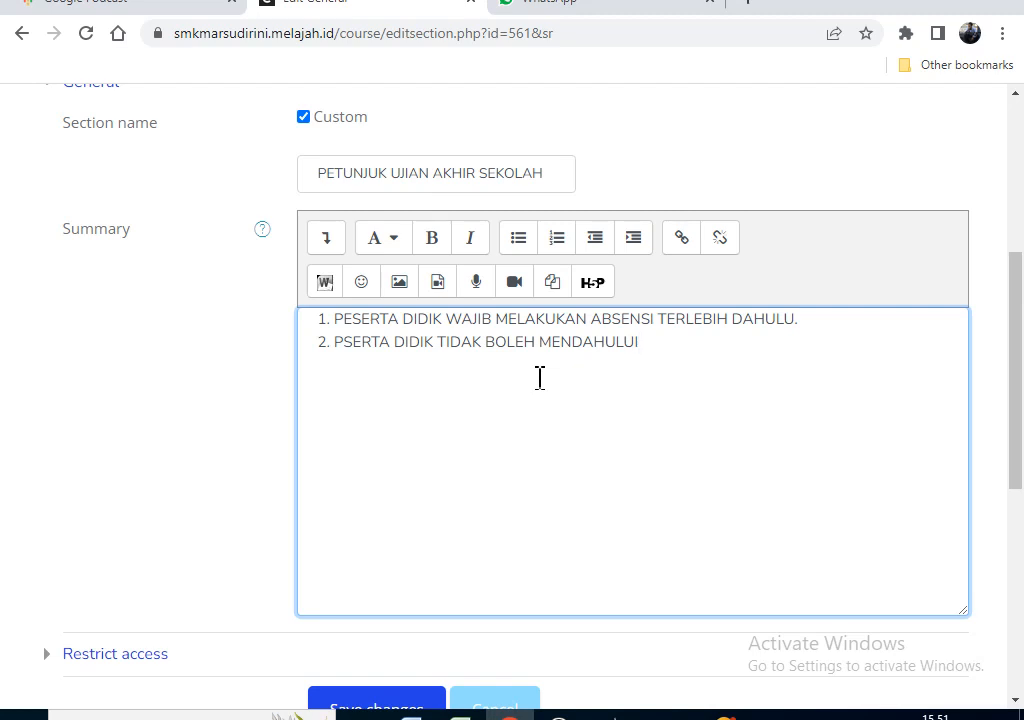
pyautogui.write('UI PENYELESAIAN')
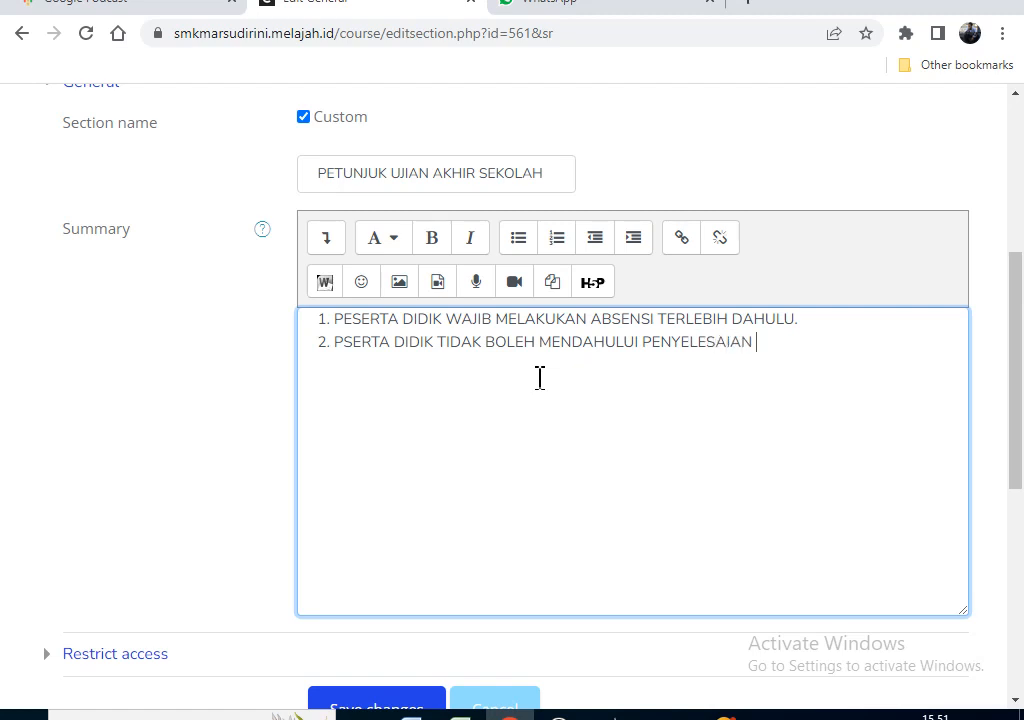
pyautogui.write(' DALAM SOAL!')
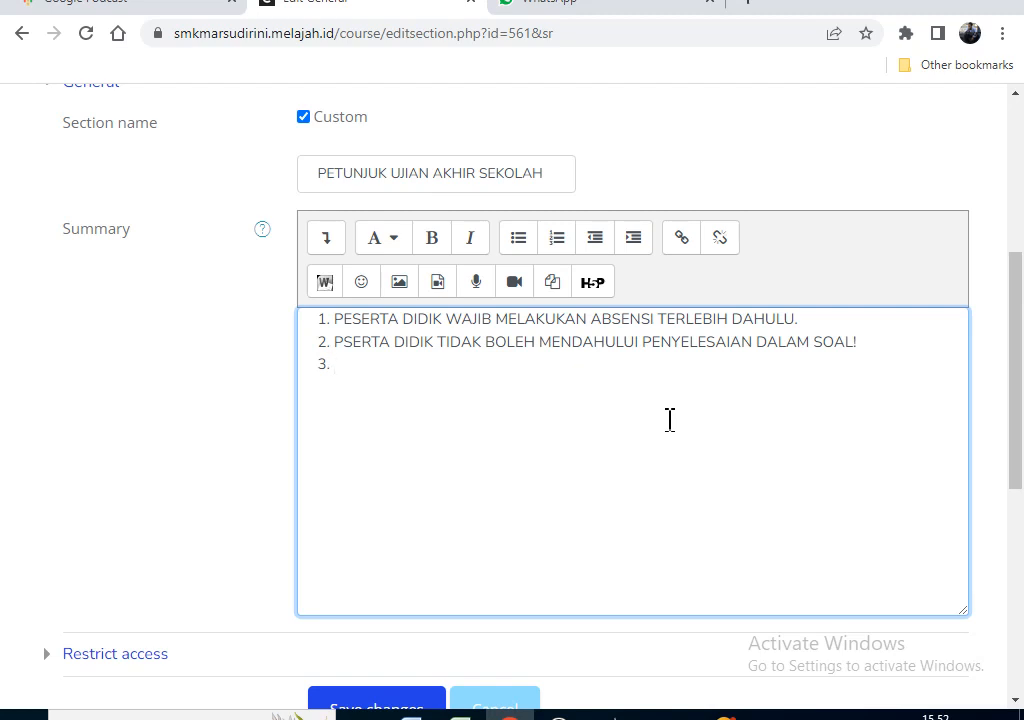
pyautogui.write('E')
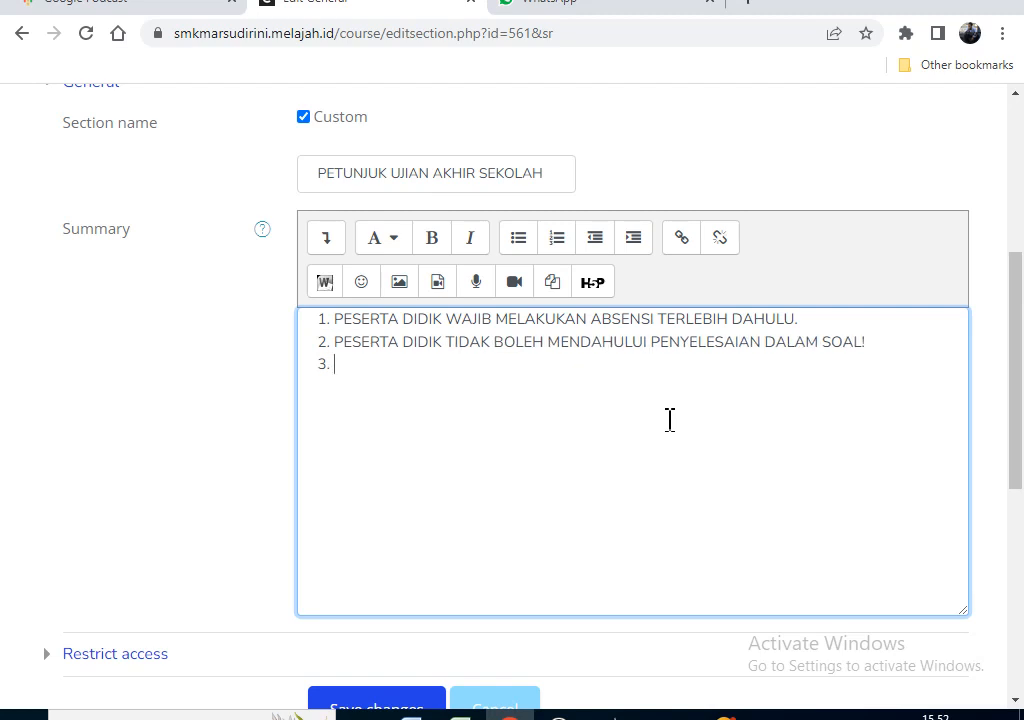
# Step: Complete instruction 3 in the section summary as "PESERTA DIDIK MENJAWAB SOAL DENGAN JUJUR; TENANG DAN SELALU MENGIKUTI ATURAN PELAKSANAAN UJIAN!"
pyautogui.write('PESERTA DIDIK')
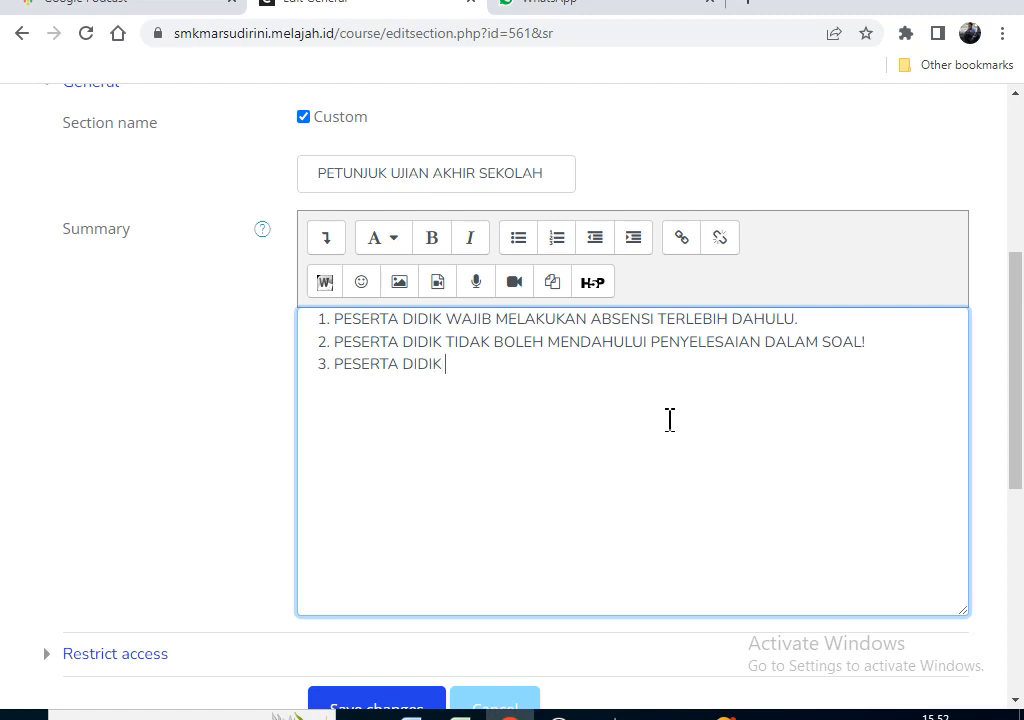
pyautogui.write(' MENJAWAB SOAL')
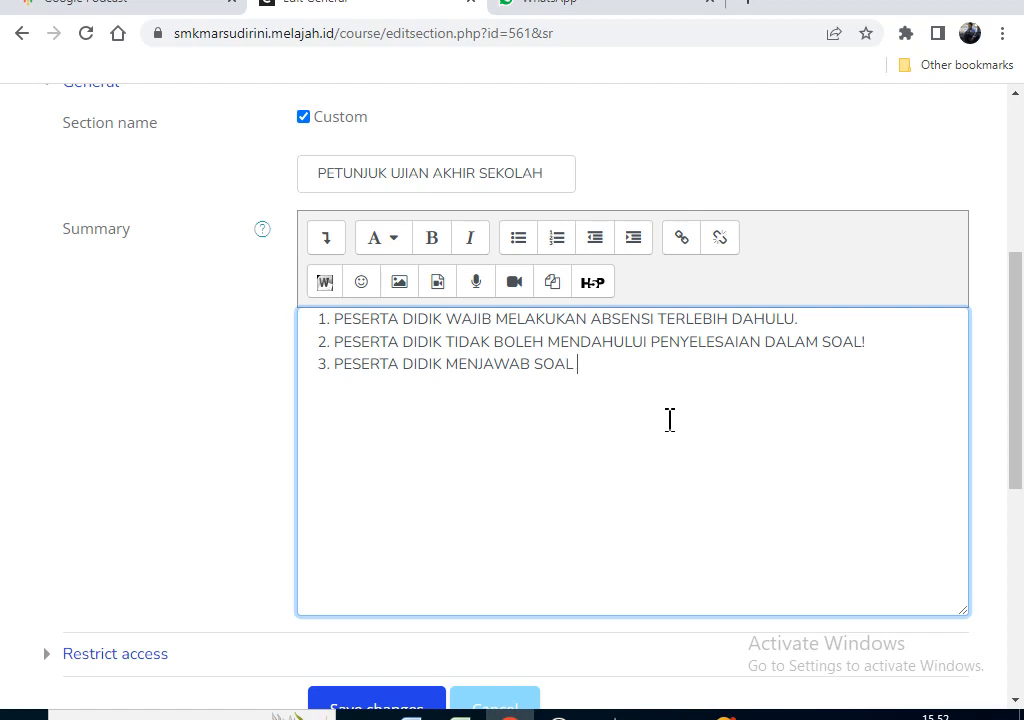
pyautogui.write(' DENGAN JUJUR')
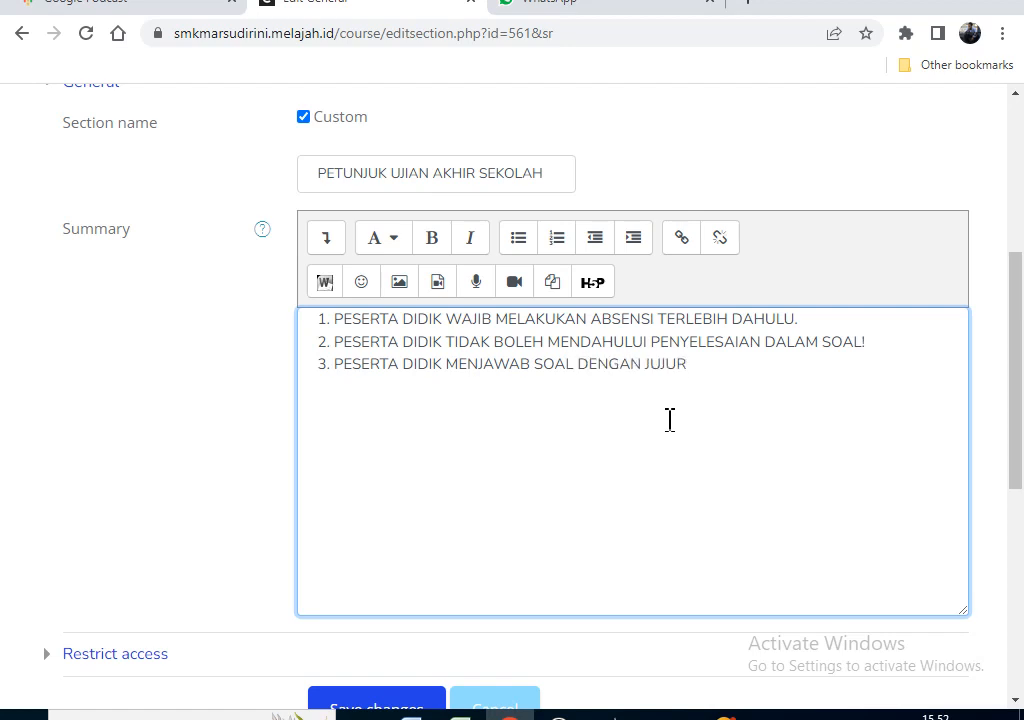
pyautogui.write('; TENANG DAN ')
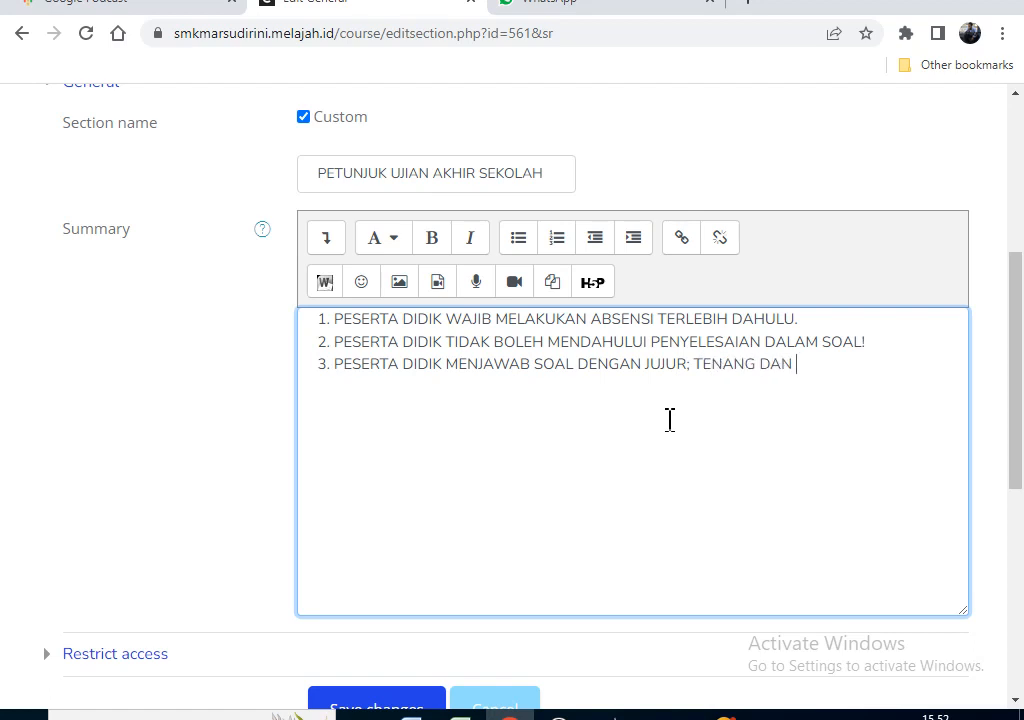
pyautogui.write('SELALU')
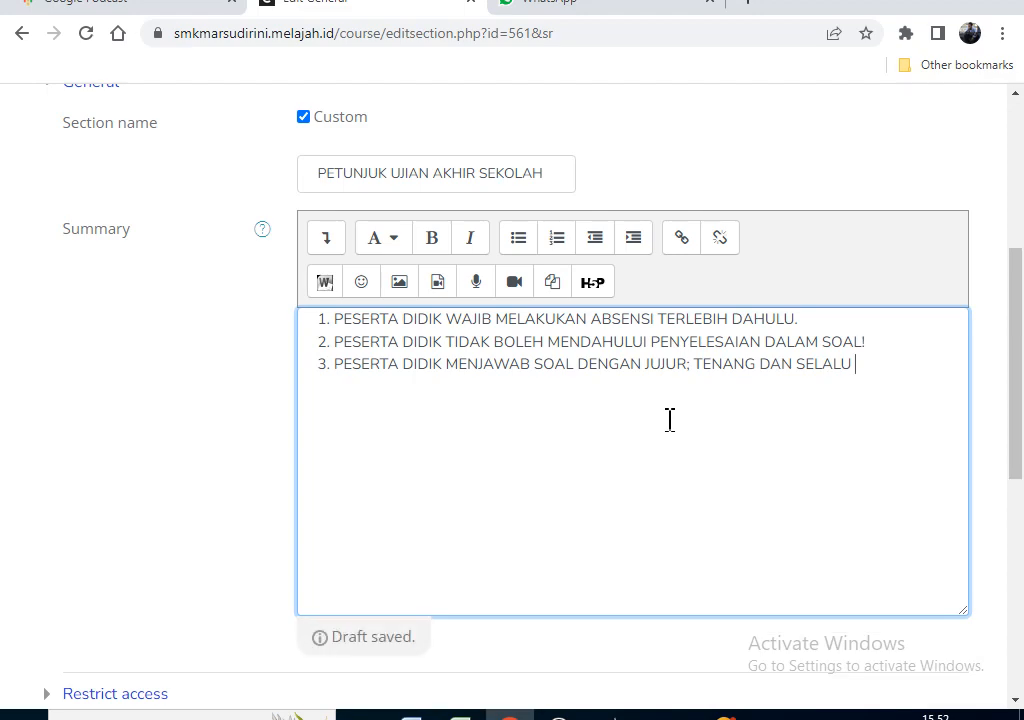
pyautogui.click(558, 700)
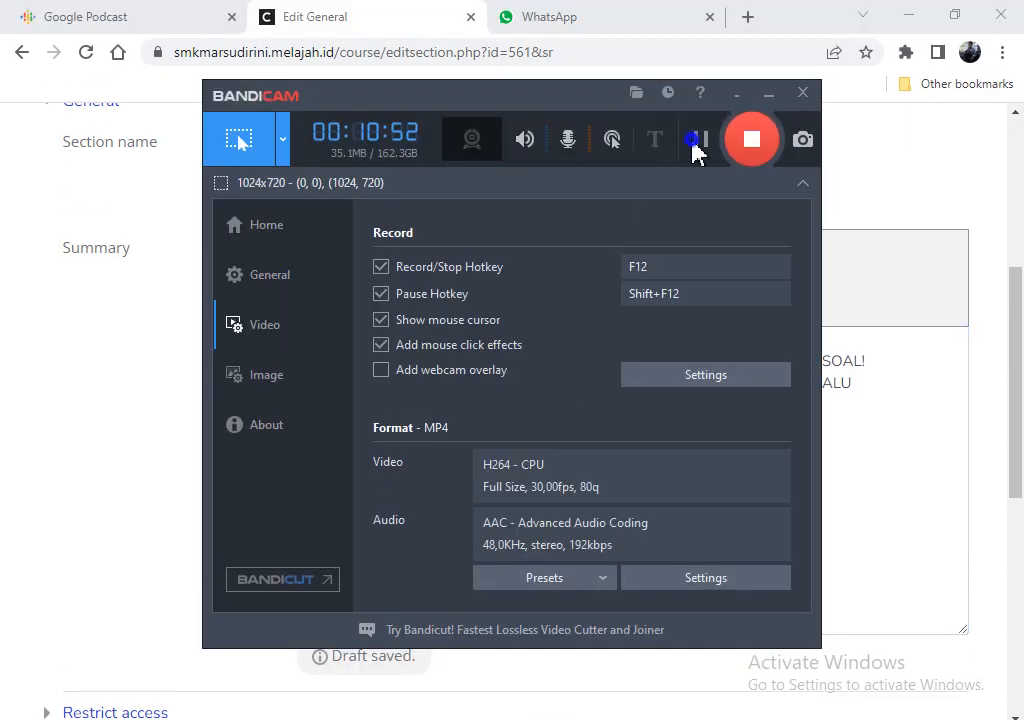
pyautogui.click(768, 46)
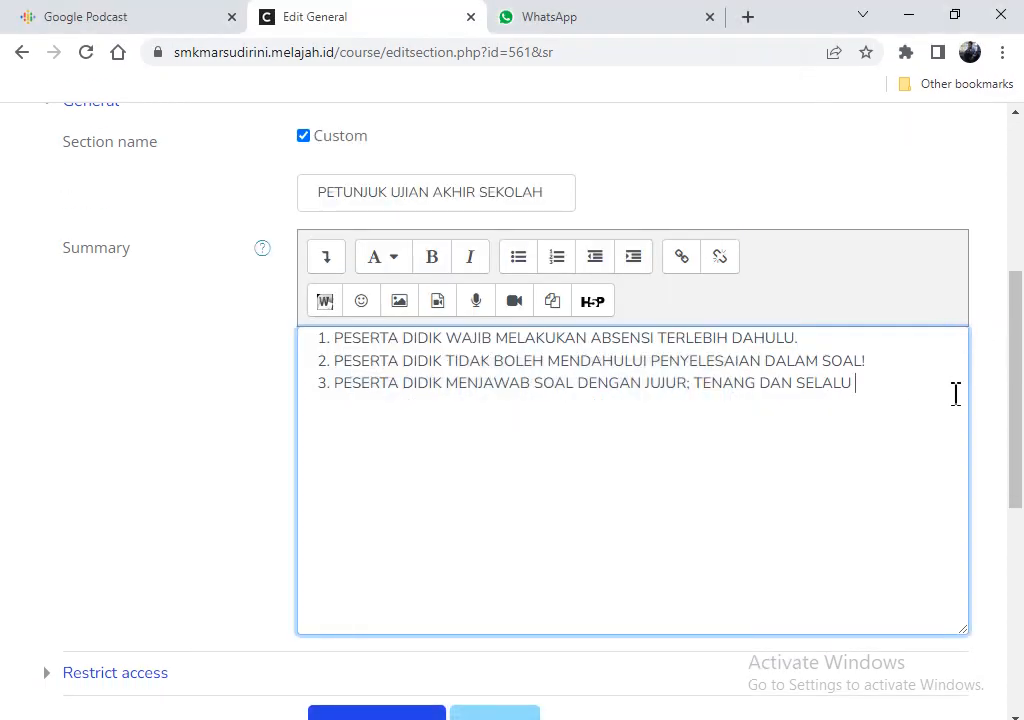
pyautogui.write('MENGIKUTI ATURAN')
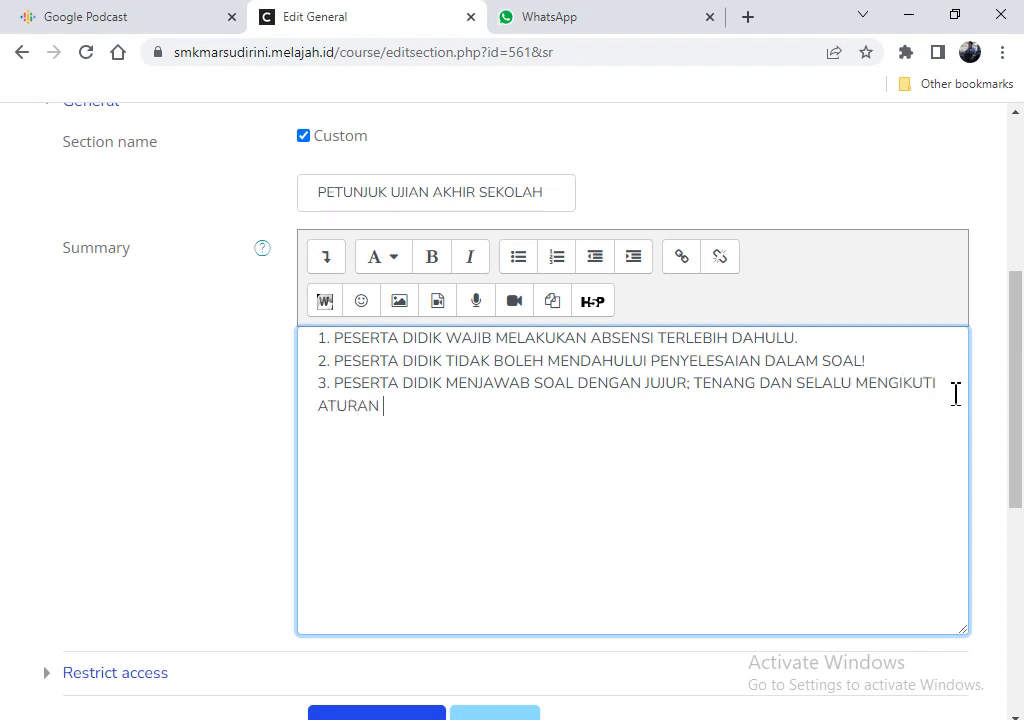
pyautogui.write(' PELAKSANAAN UJIAN!')
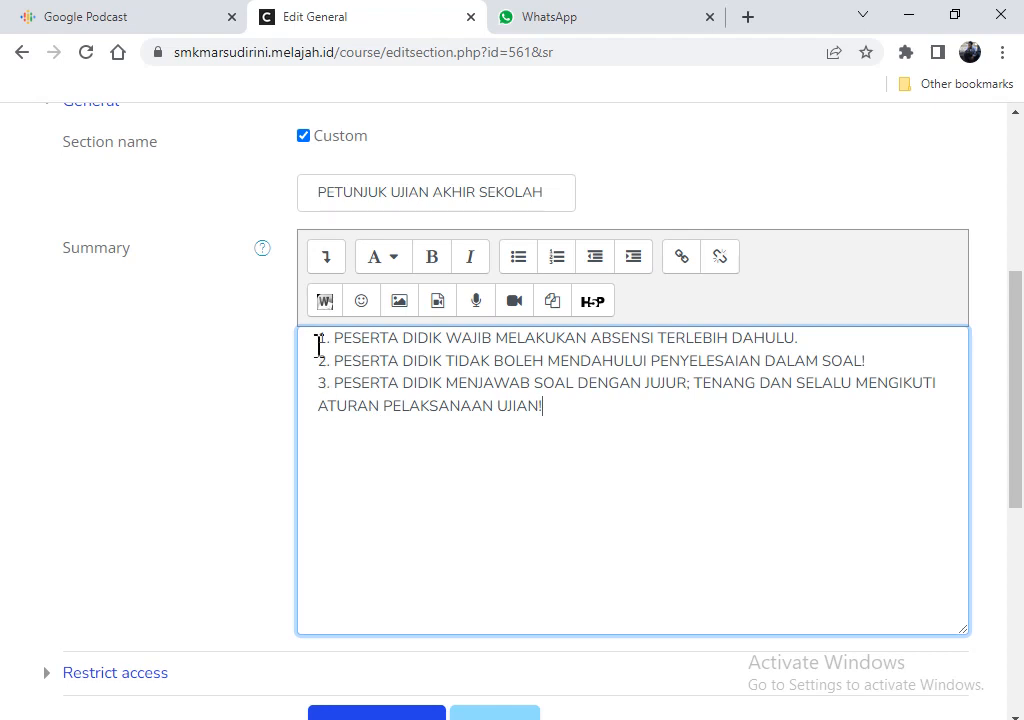
# Step: Format all three summary instructions as bold, large-heading text and save the section changes
pyautogui.moveTo(318, 343); pyautogui.dragTo(674, 416)
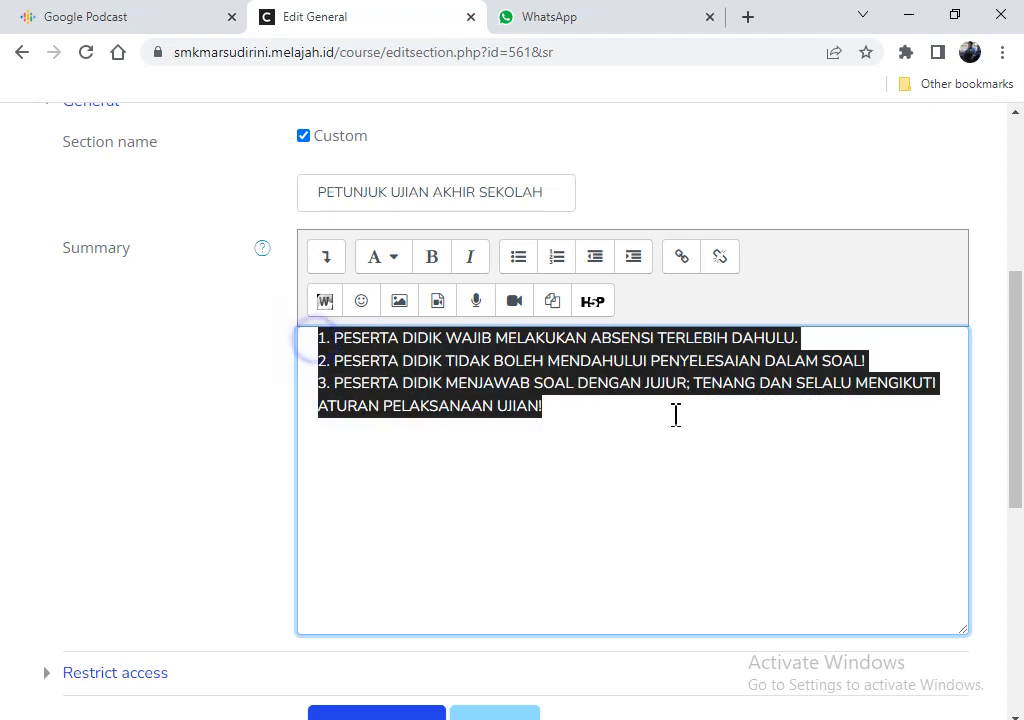
pyautogui.click(433, 262)
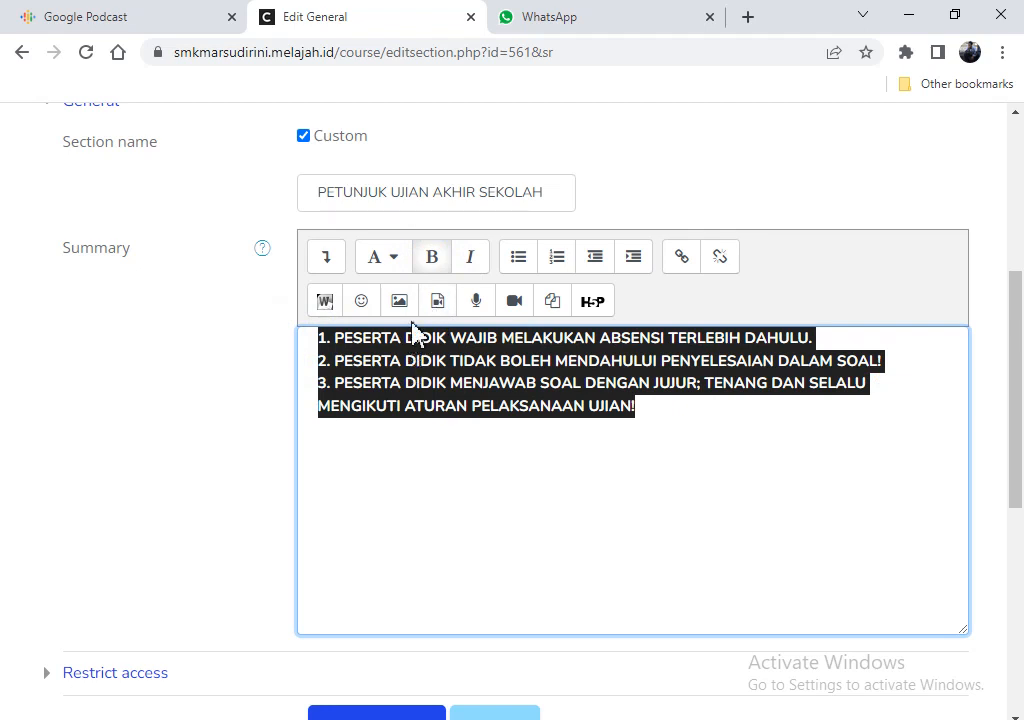
pyautogui.click(393, 258)
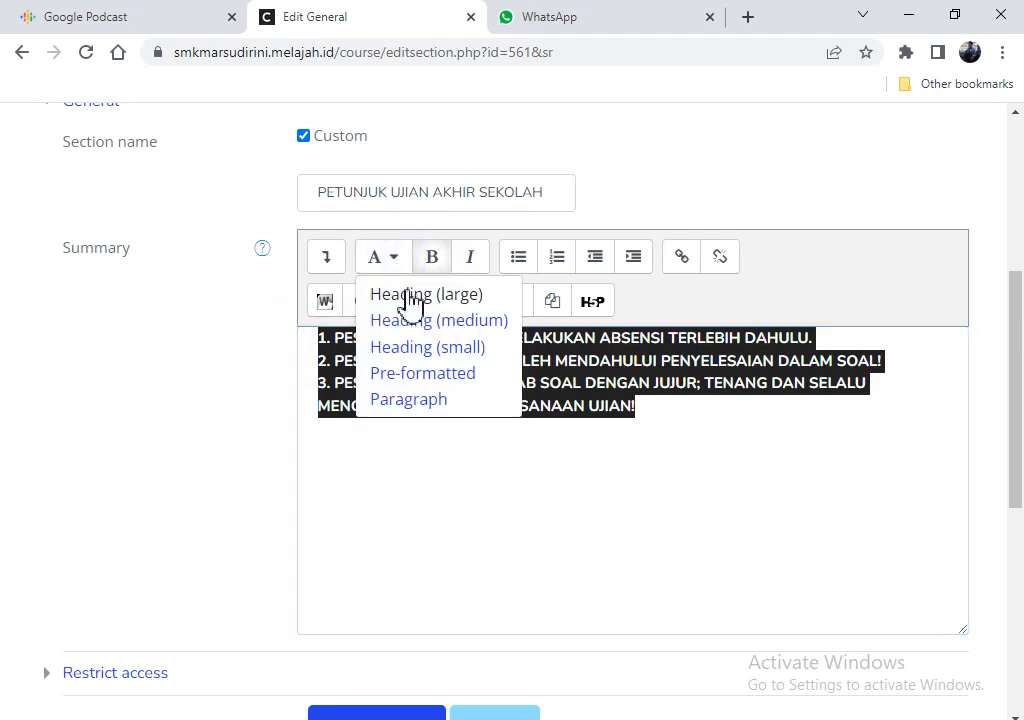
pyautogui.click(412, 300)
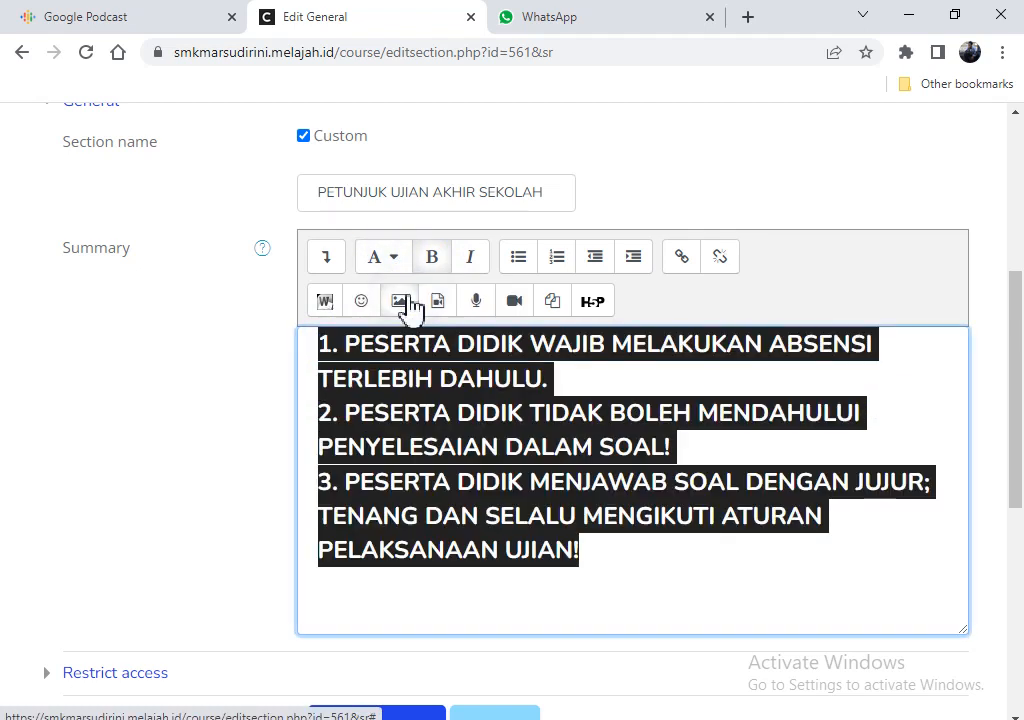
pyautogui.scroll(-1, 313, 541)
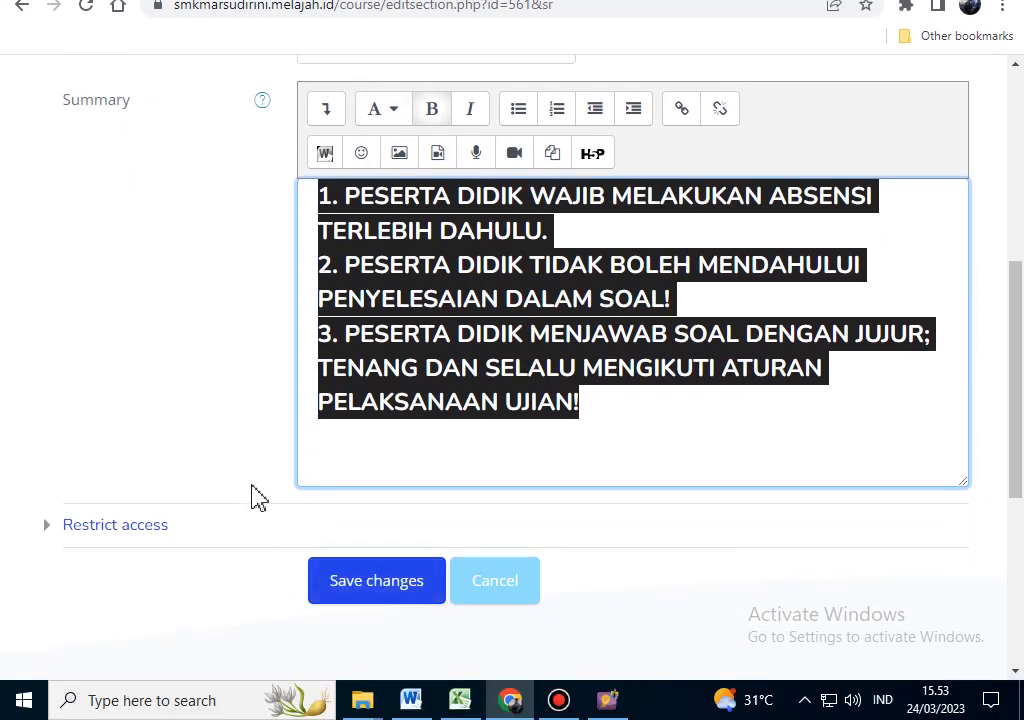
pyautogui.click(359, 597)
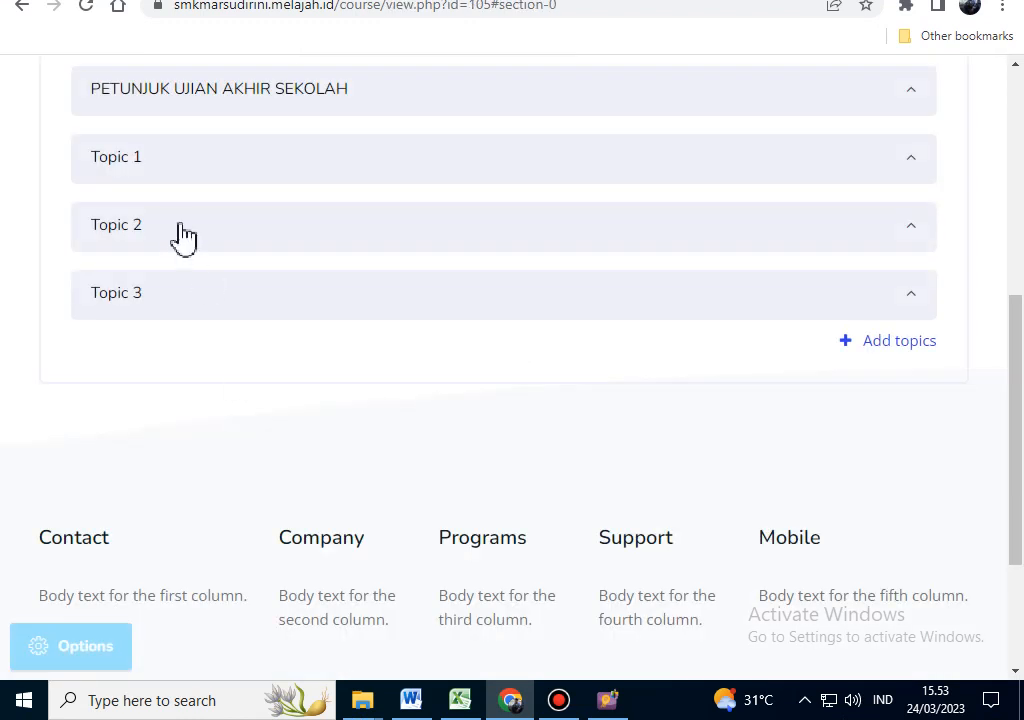
# Step: Check the saved instructions in the PETUNJUK UJIAN AKHIR SEKOLAH section of the course content, and collapse the section again
pyautogui.scroll(1, 162, 279)
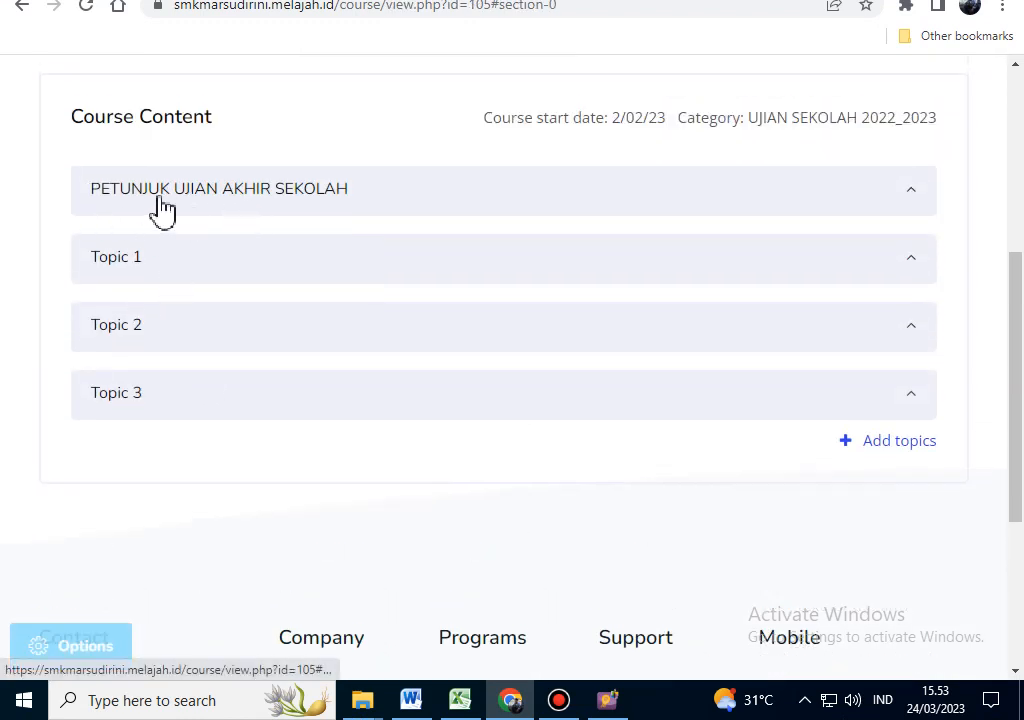
pyautogui.click(162, 210)
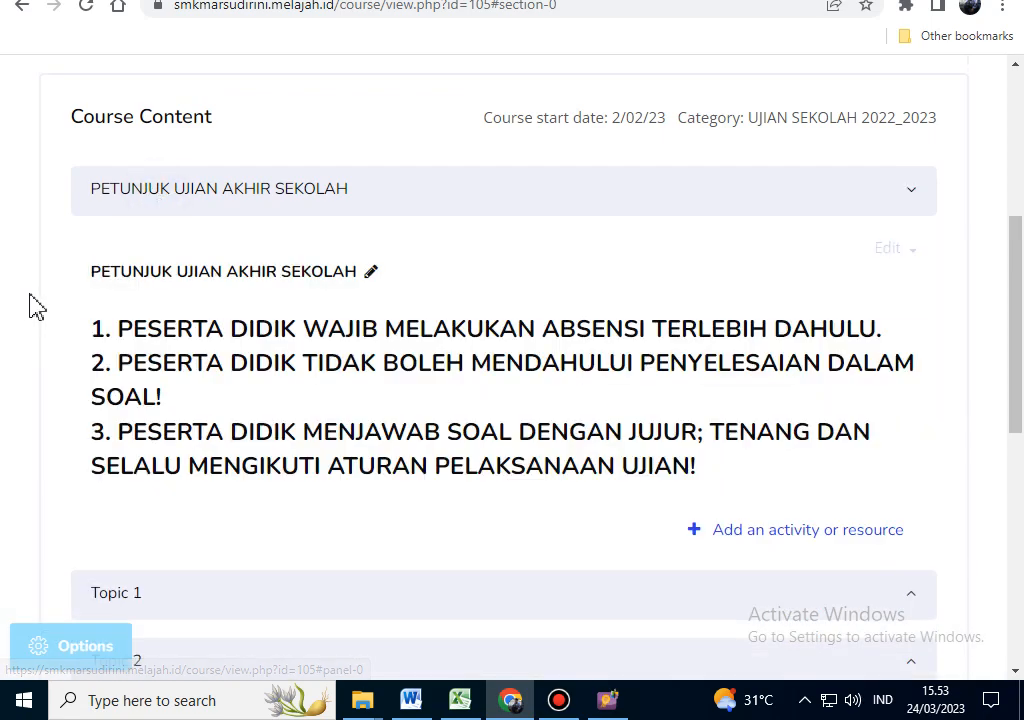
pyautogui.scroll(-2, 200, 316)
pyautogui.scroll(3, 197, 327)
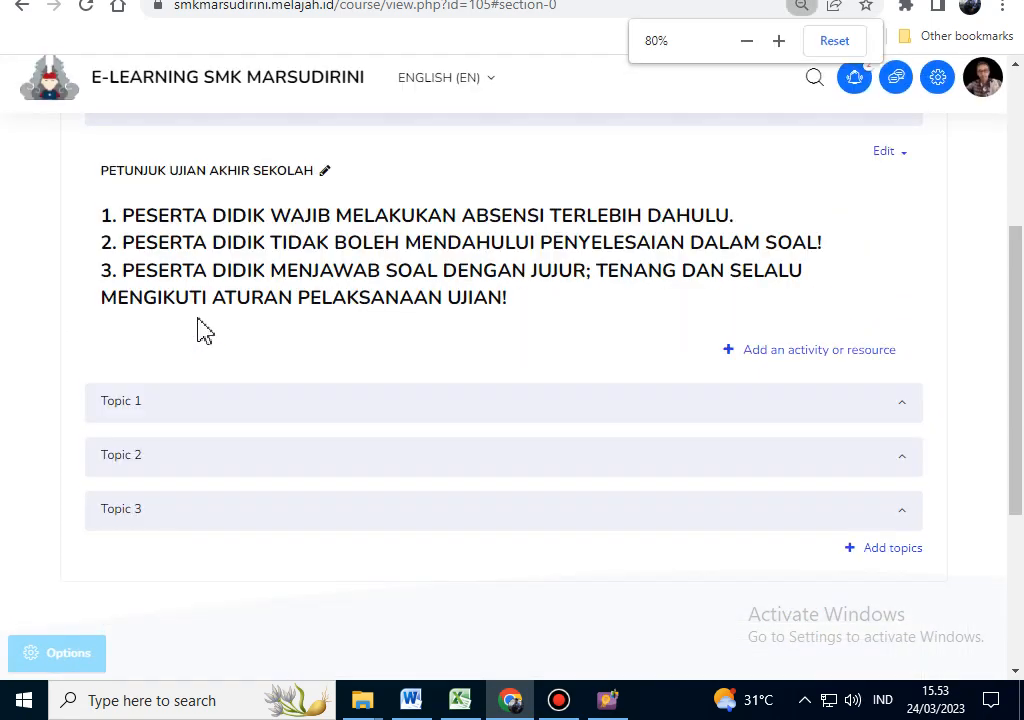
pyautogui.scroll(-1, 201, 327)
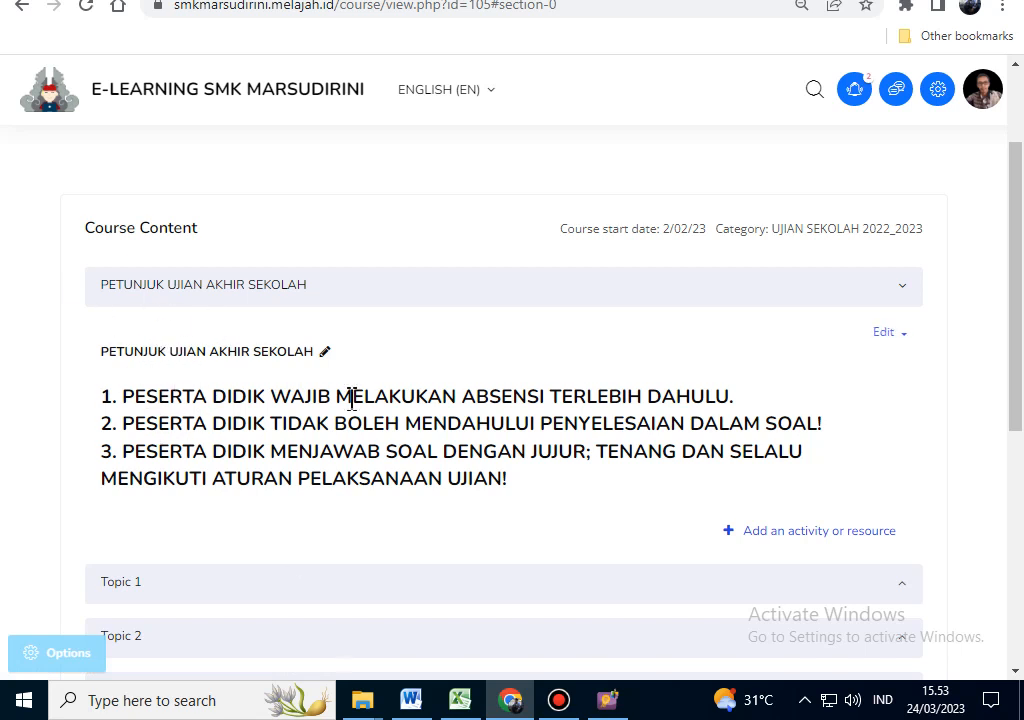
pyautogui.click(170, 294)
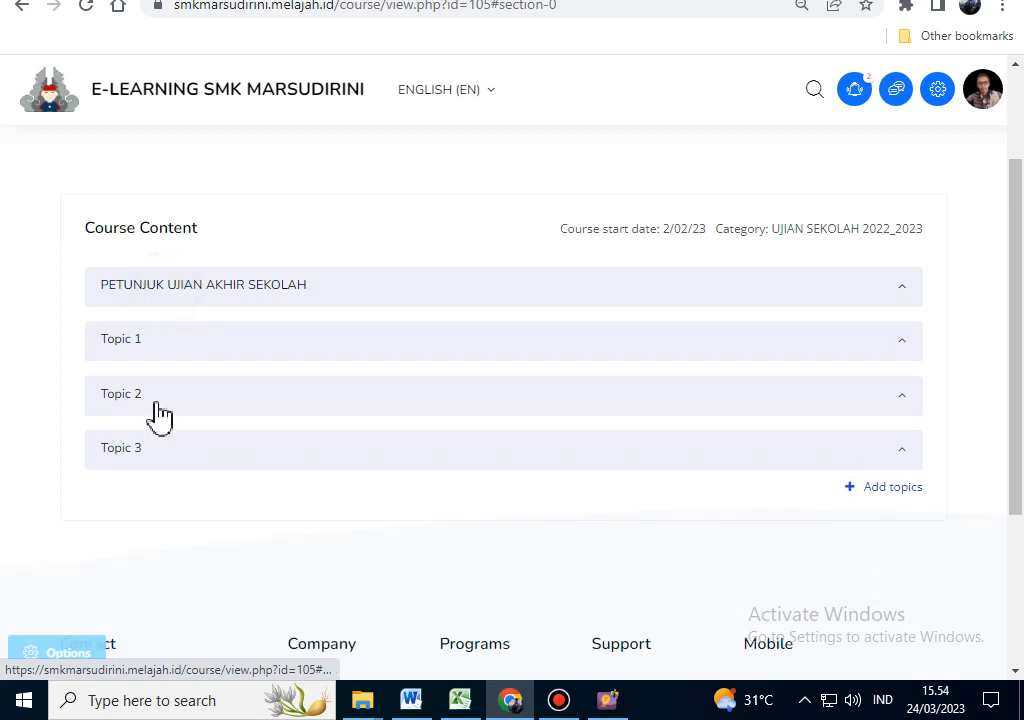
# Step: Edit Topic 1 in the course content and give it the custom section name ABSENSI UJIAN
pyautogui.click(125, 345)
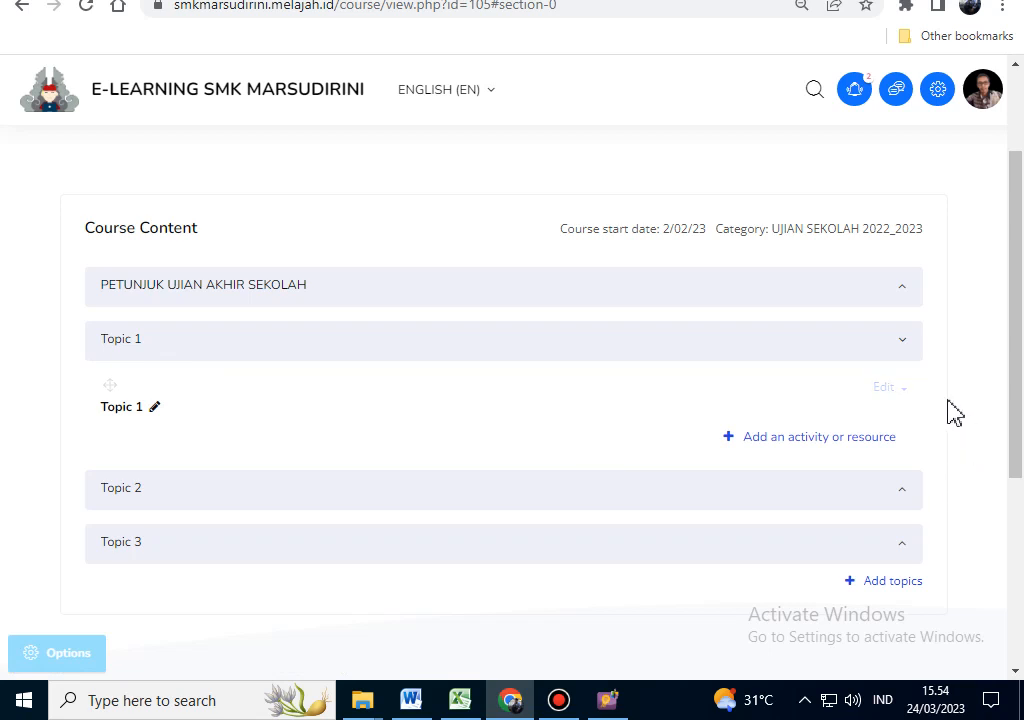
pyautogui.hotkey('ctrl', '+')
pyautogui.scroll(-1, 200, 550)
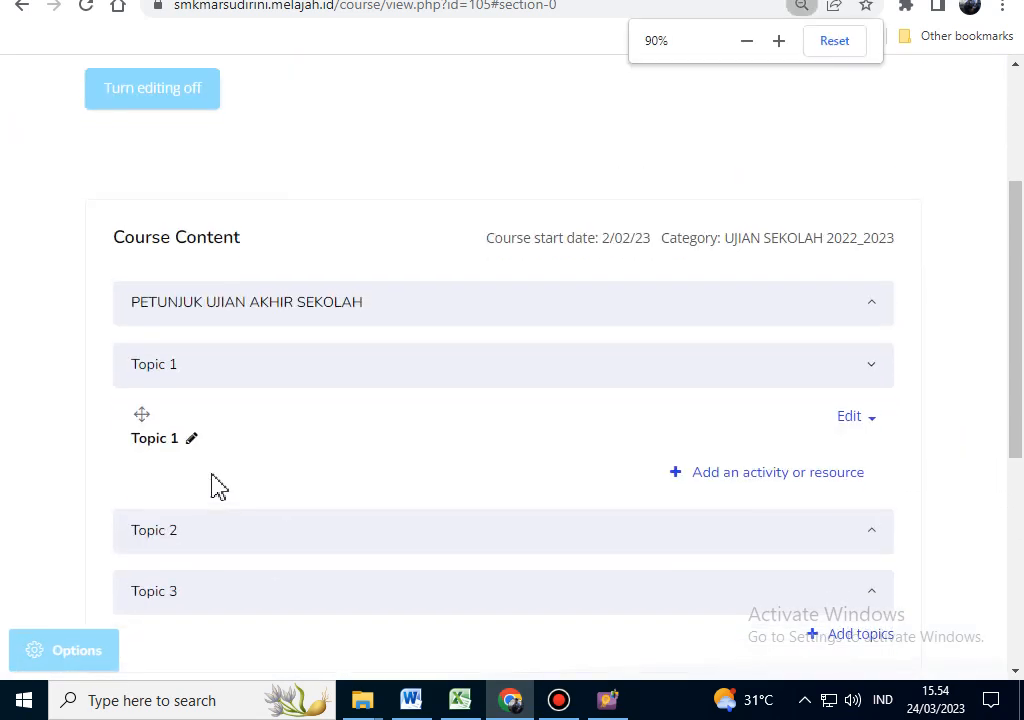
pyautogui.click(855, 418)
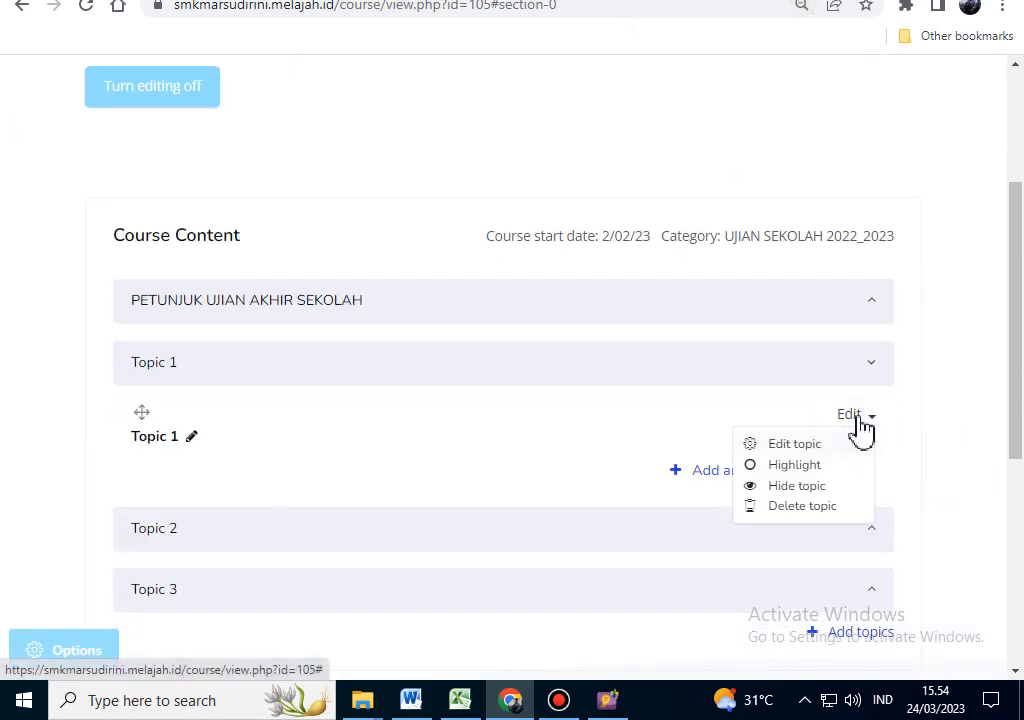
pyautogui.click(798, 460)
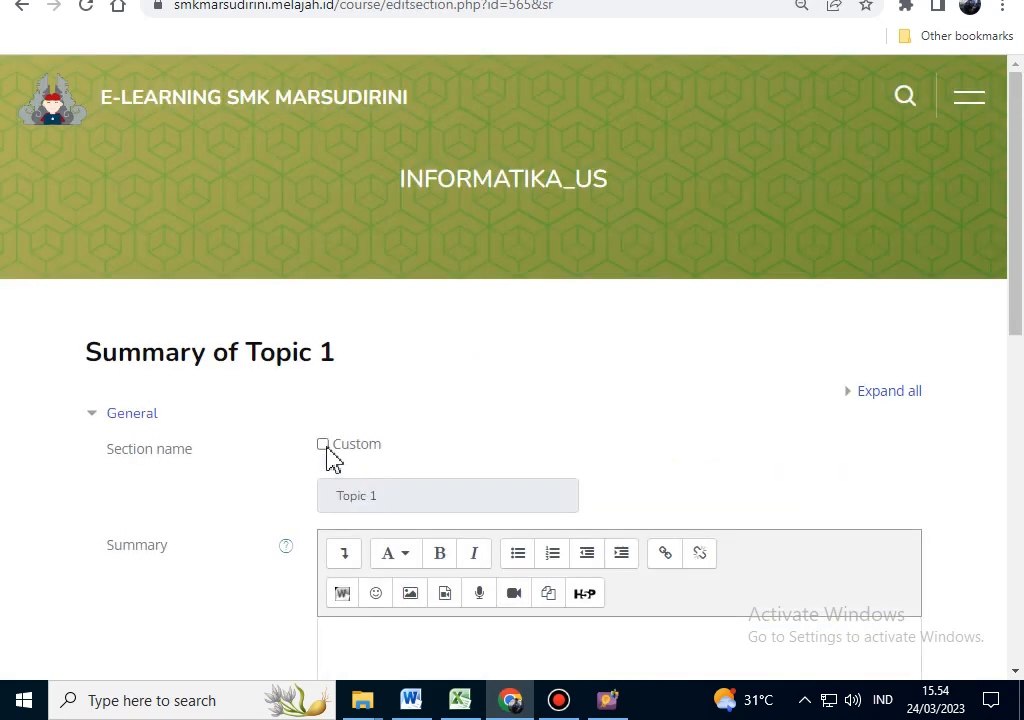
pyautogui.click(323, 445)
pyautogui.scroll(-1, 540, 430)
pyautogui.scroll(-2, 540, 430)
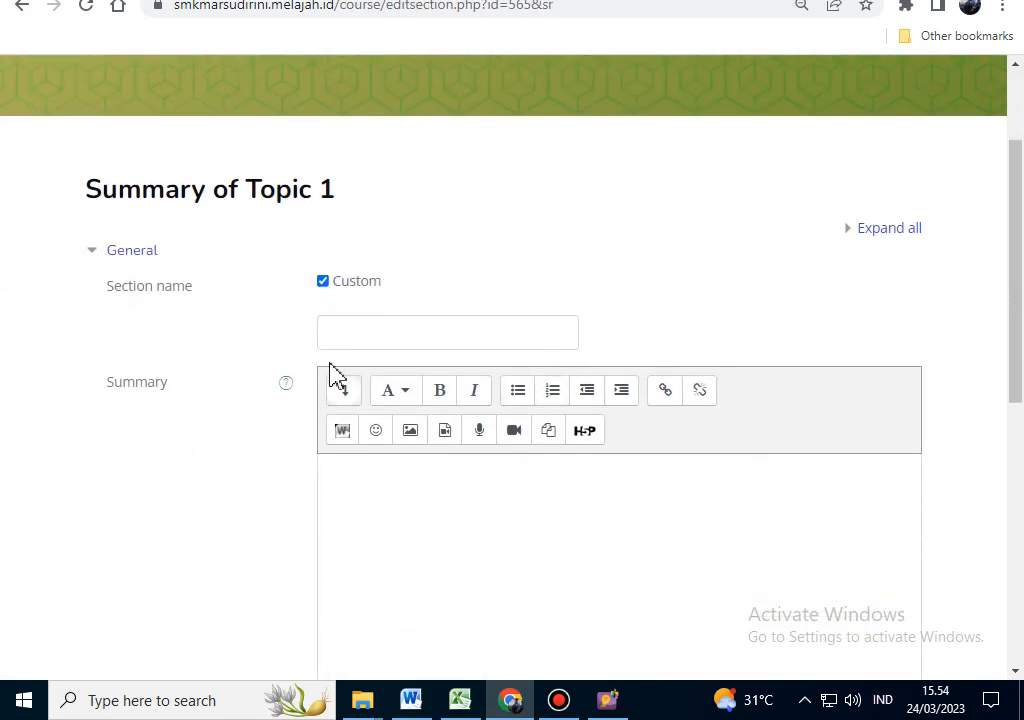
pyautogui.click(341, 330)
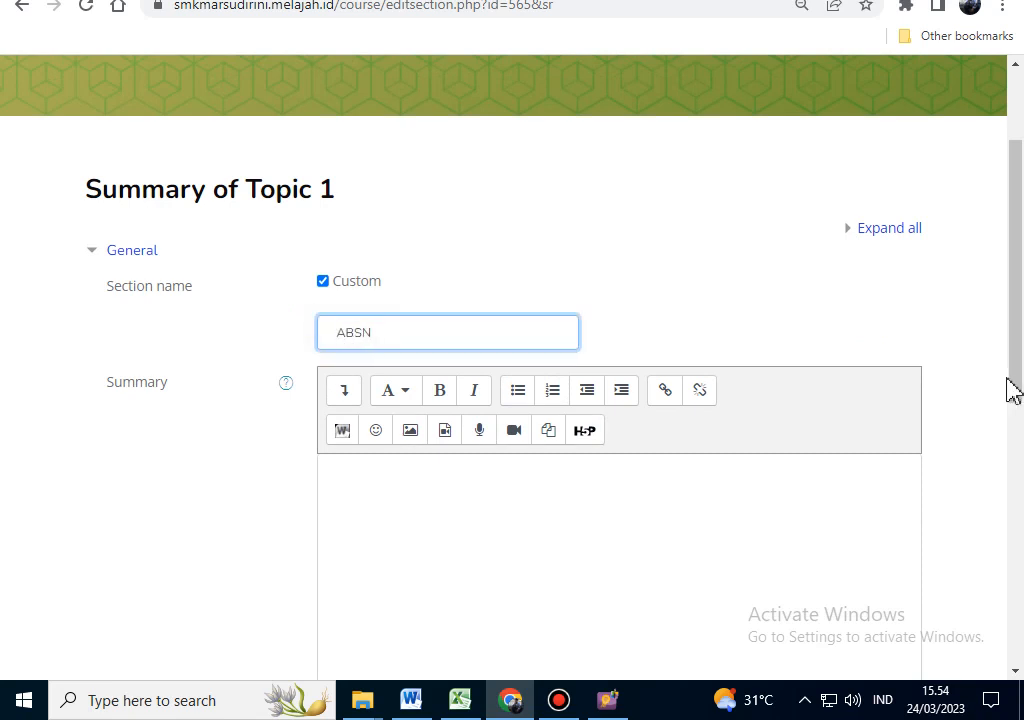
pyautogui.write('ABSENSI UJIAN')
# Step: Enter "LAKUKAN ABSENSI TERLEBIH DAHULU SEBELUM MENJAWAB SOAL!" as the summary of the ABSENSI UJIAN section
pyautogui.scroll(-1, 697, 423)
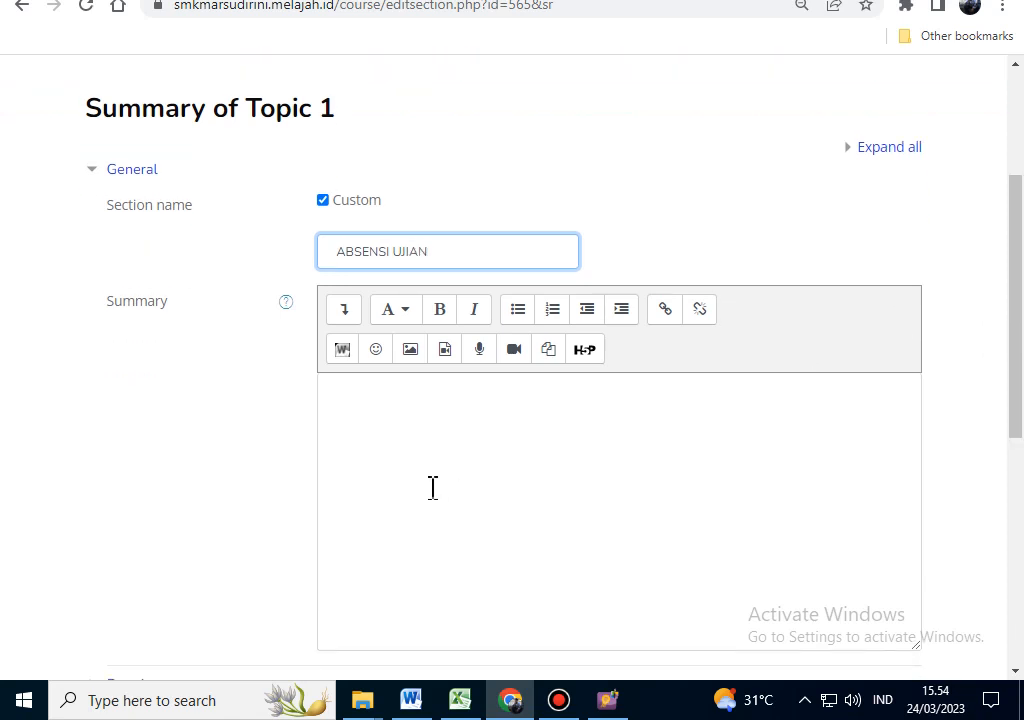
pyautogui.scroll(-2, 349, 433)
pyautogui.click(386, 233)
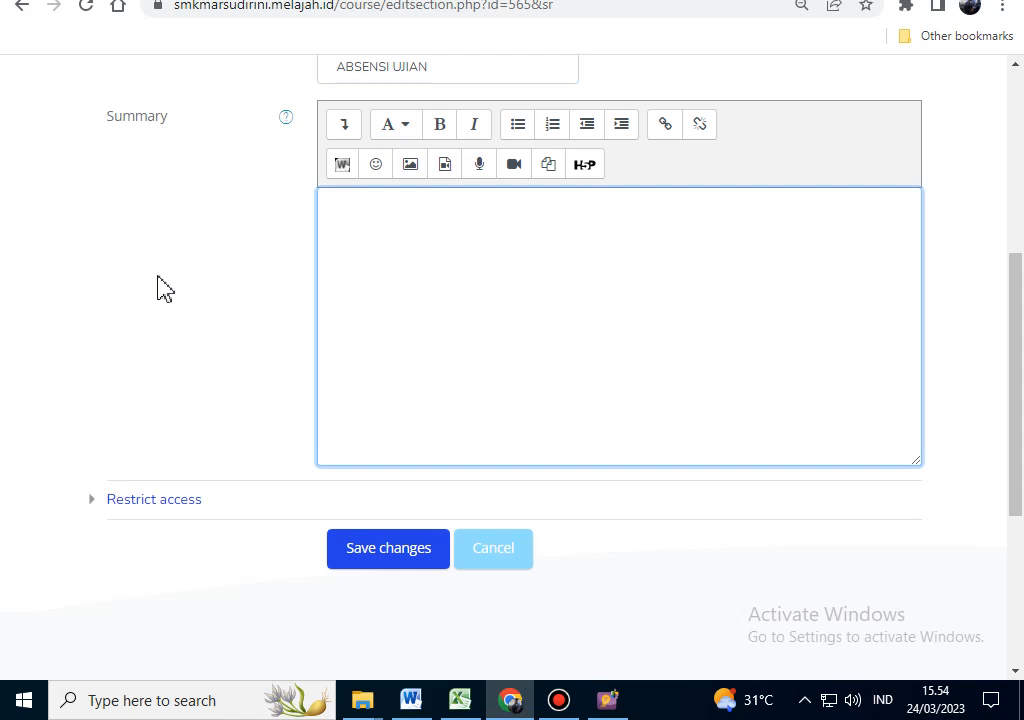
pyautogui.write('LAKUKAN ABSENSI TERL')
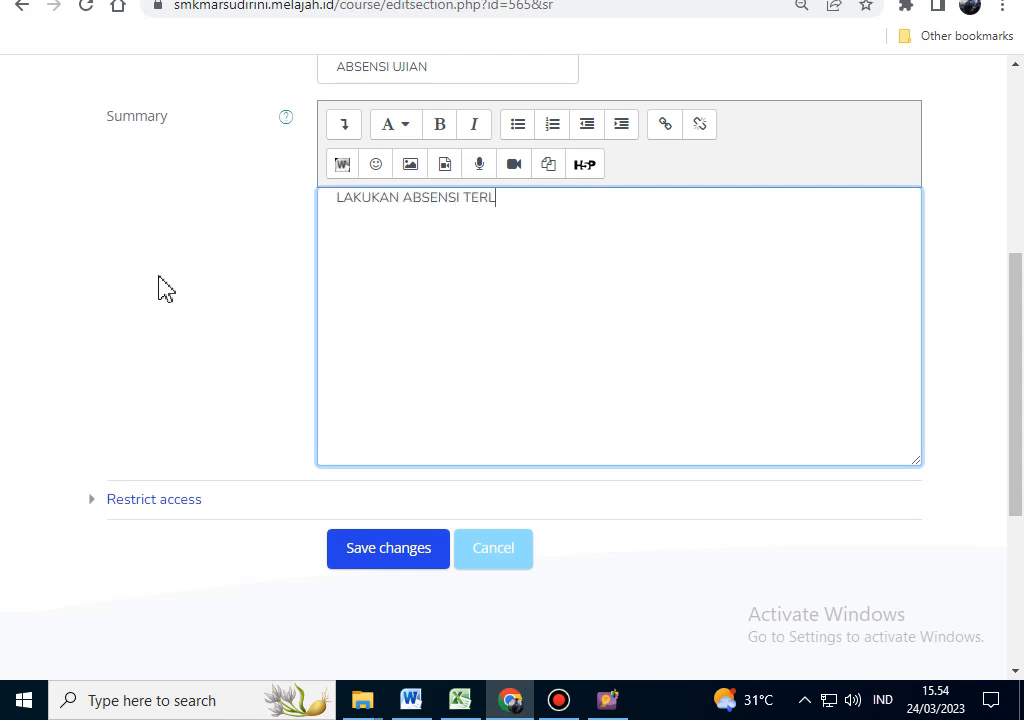
pyautogui.write('EBIH DAHULU')
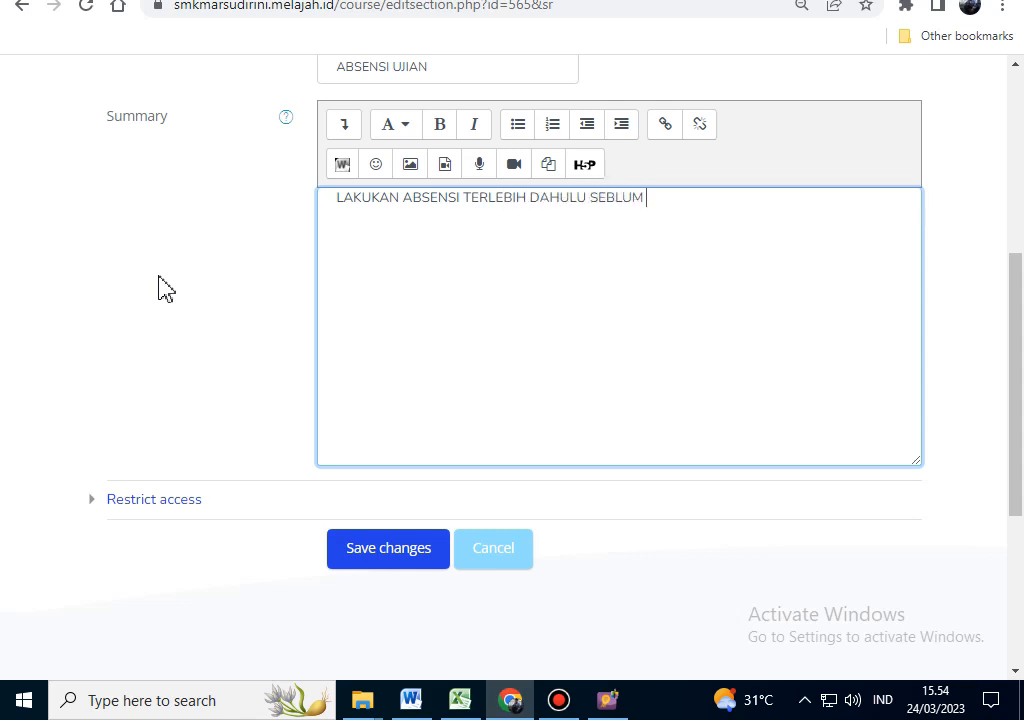
pyautogui.write(' SEBELUM MENJAWAB S')
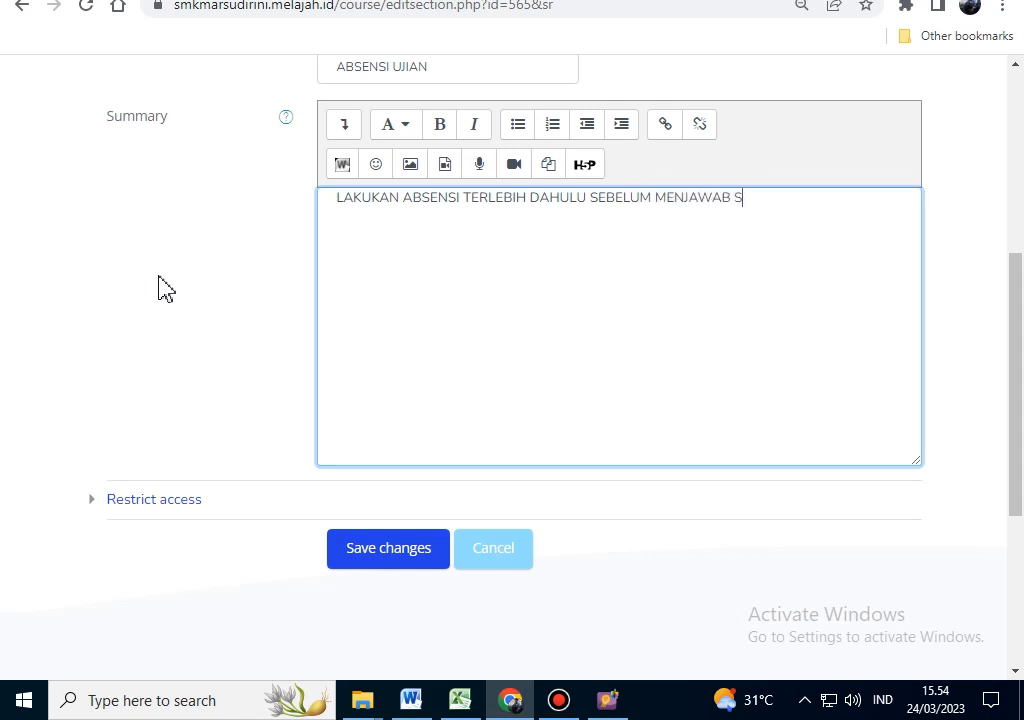
pyautogui.write('OAL!')
# Step: Format the ABSENSI UJIAN summary line as bold, large-heading text, save the changes and return to the course content
pyautogui.tripleClick(338, 203)
pyautogui.click(451, 175)
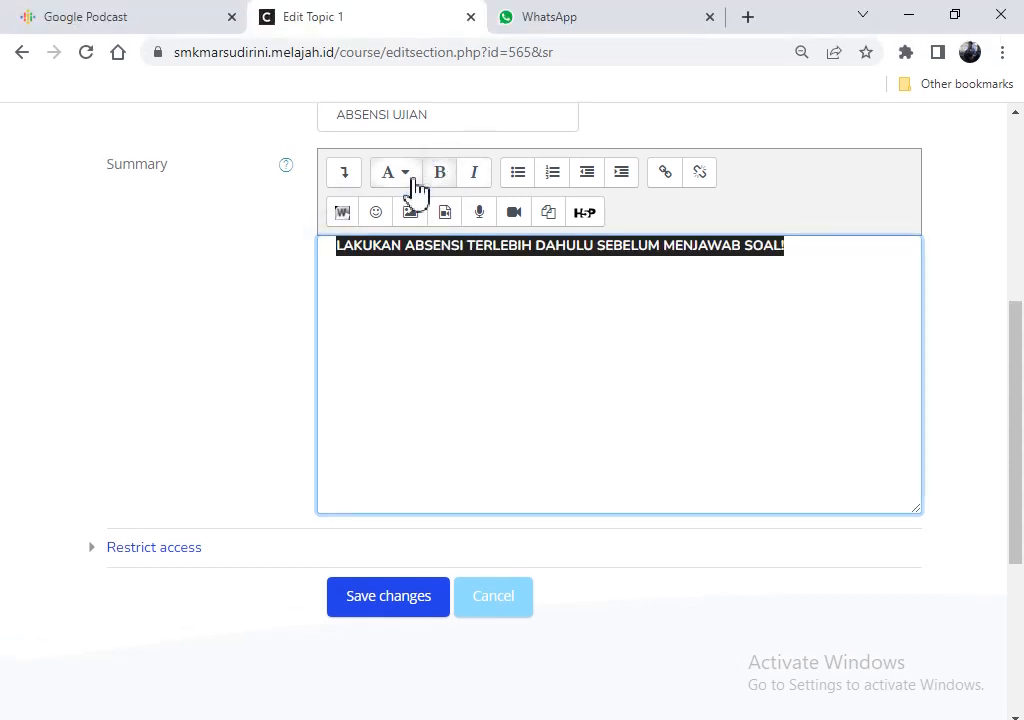
pyautogui.click(410, 176)
pyautogui.click(414, 226)
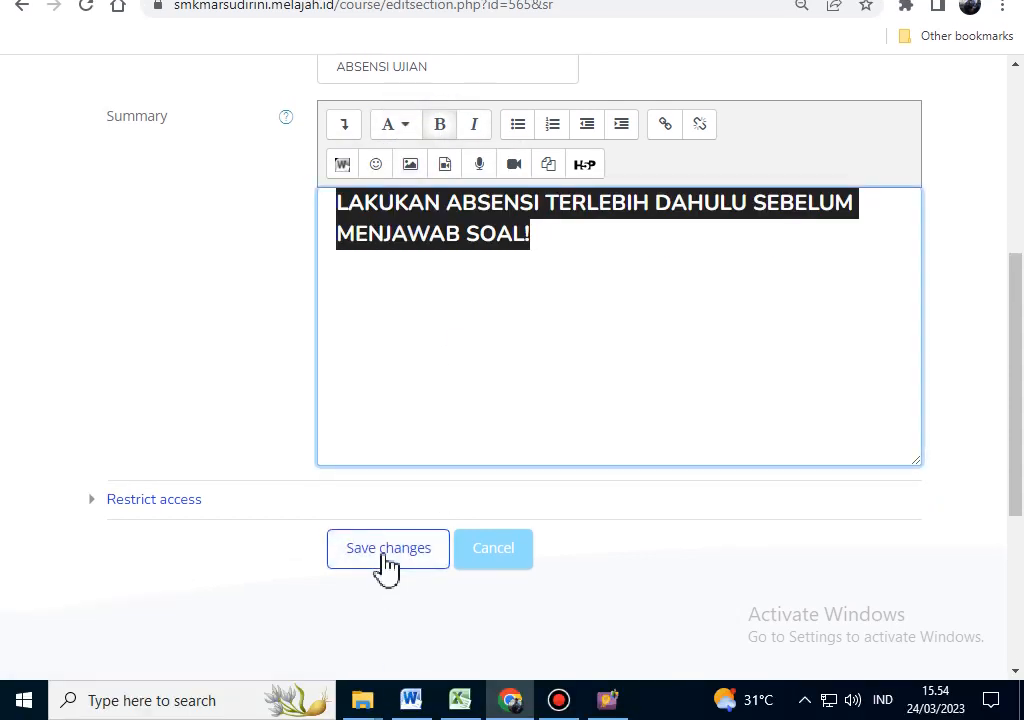
pyautogui.click(383, 553)
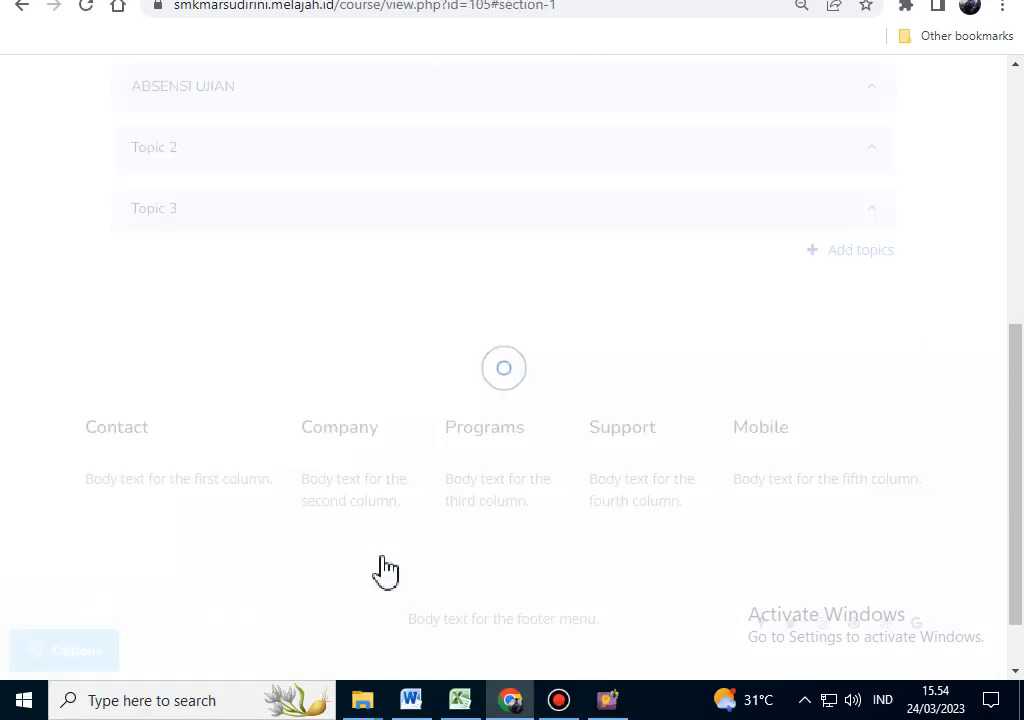
pyautogui.scroll(1, 194, 393)
pyautogui.scroll(1, 198, 408)
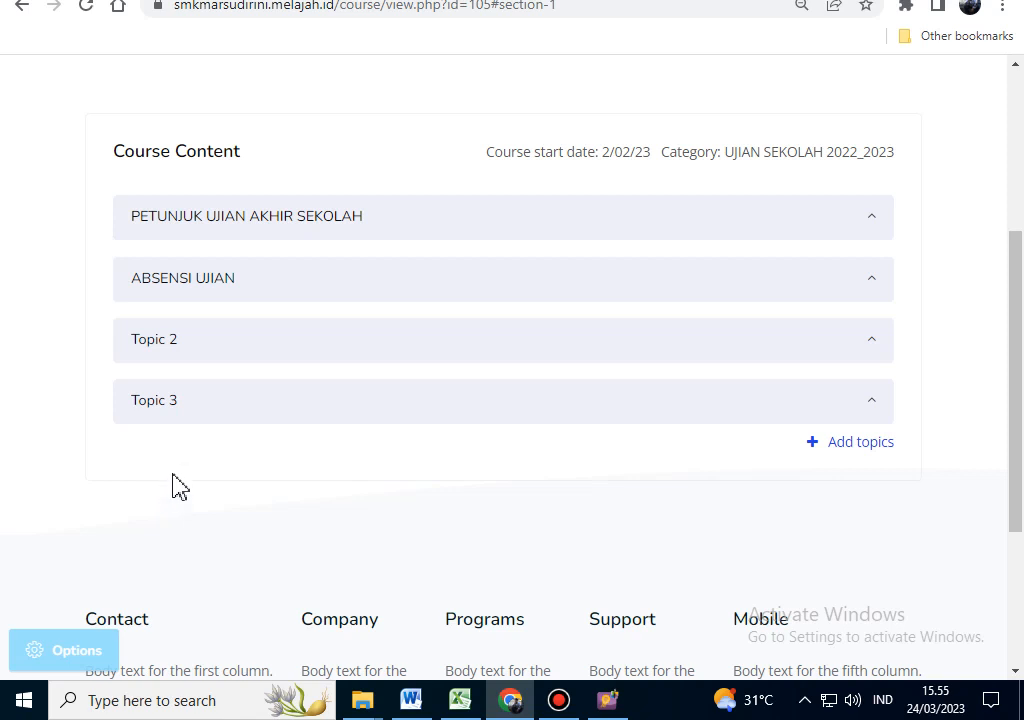
# Step: Check the saved summary of the ABSENSI UJIAN section, and leave only Topic 2 expanded in the course content
pyautogui.click(184, 290)
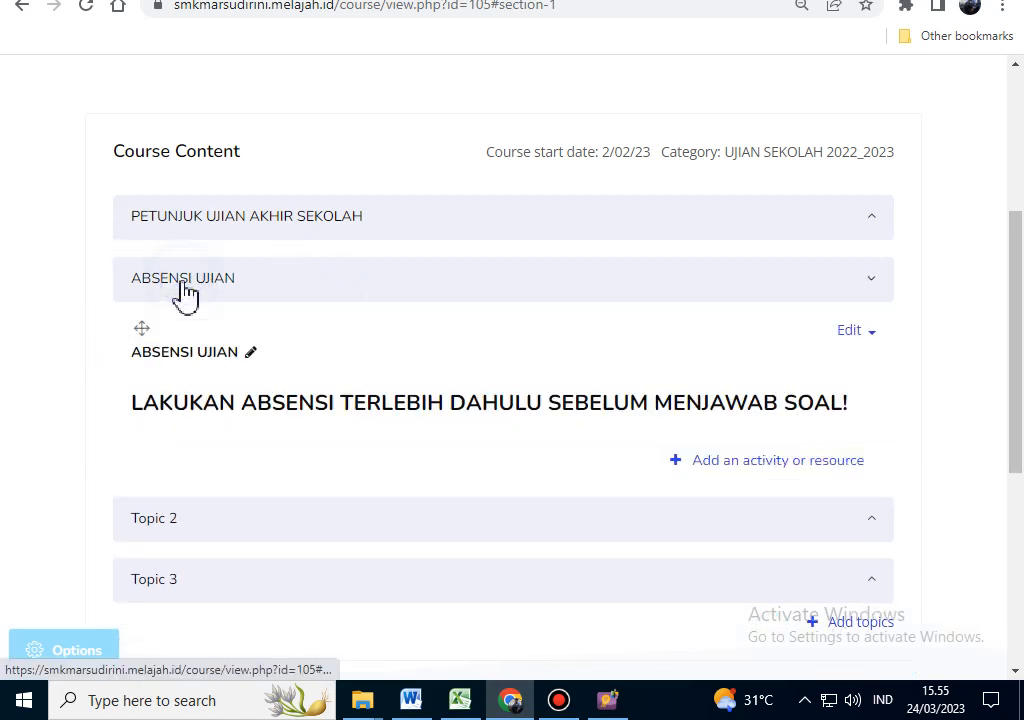
pyautogui.scroll(-3, 96, 322)
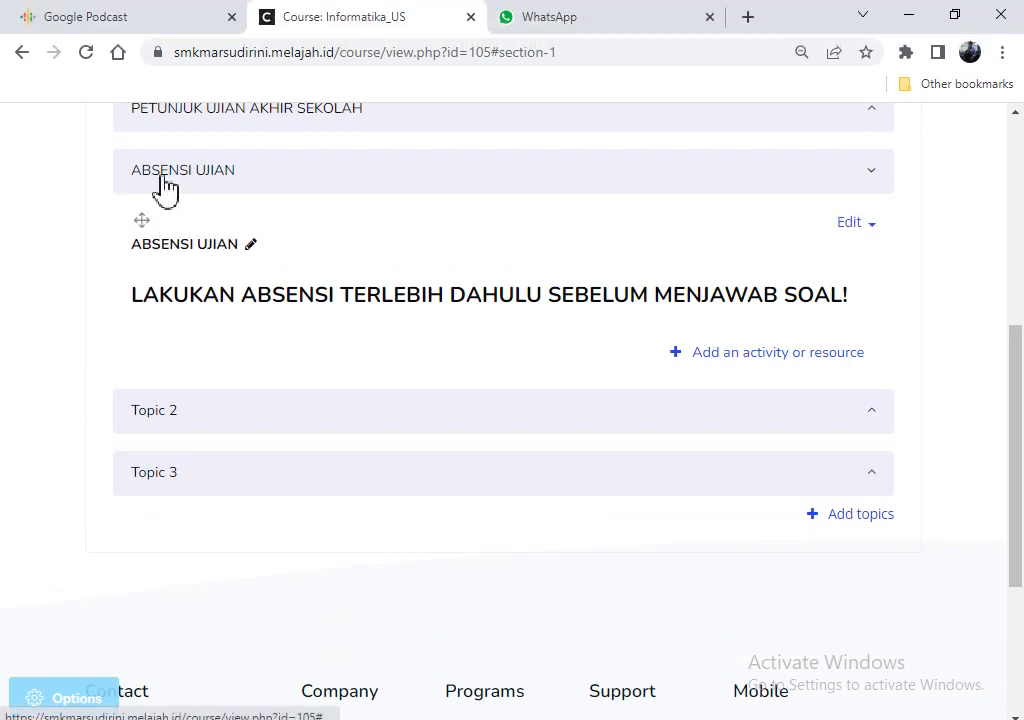
pyautogui.click(162, 413)
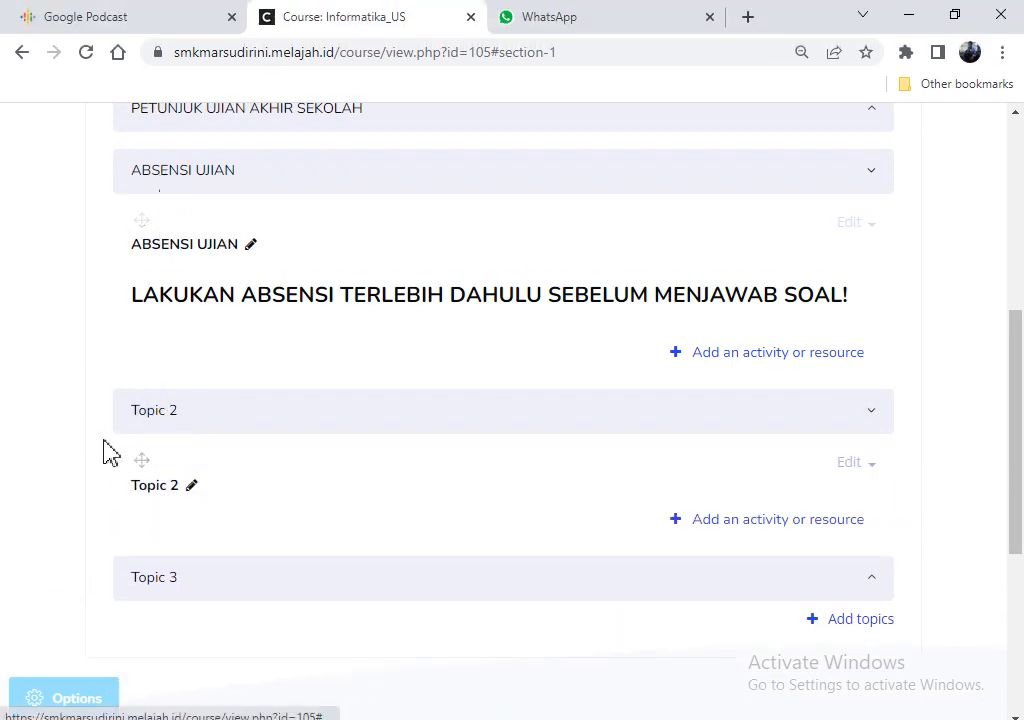
pyautogui.click(195, 178)
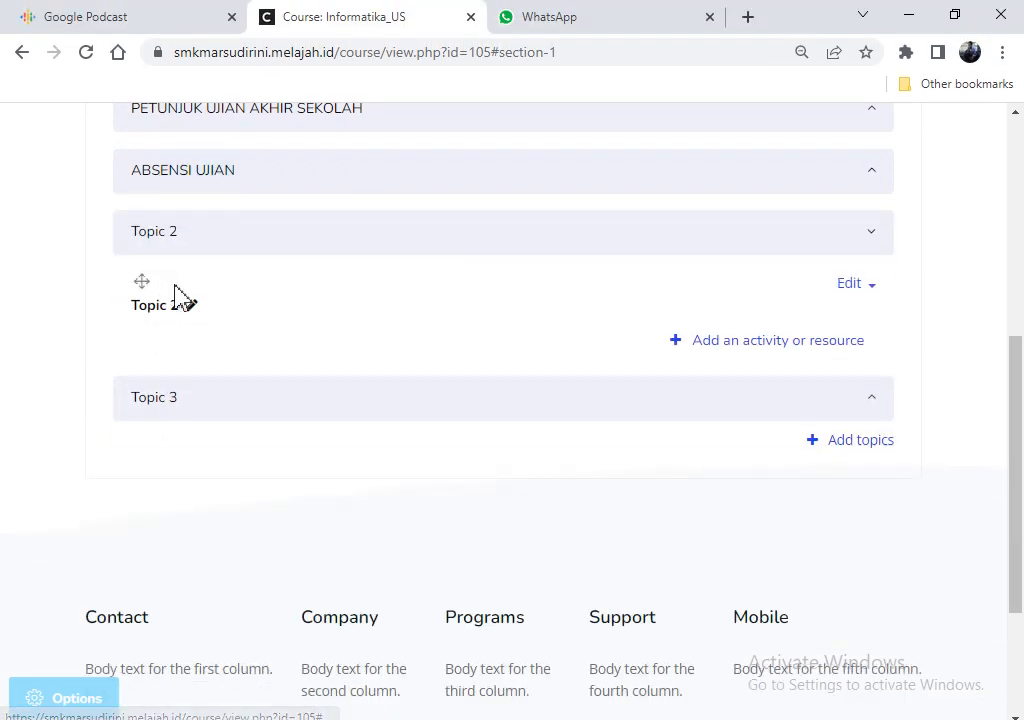
# Step: Edit Topic 2 in the course content and give it the custom section name SOAL UJIAN AKHIR SEKOLAH
pyautogui.click(853, 287)
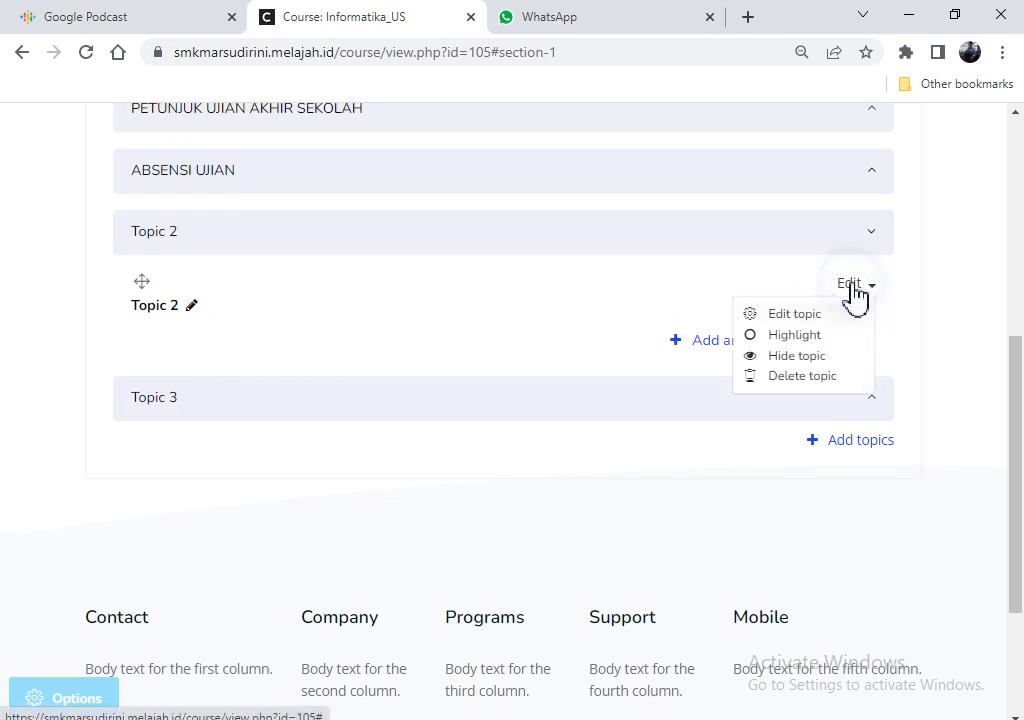
pyautogui.click(810, 313)
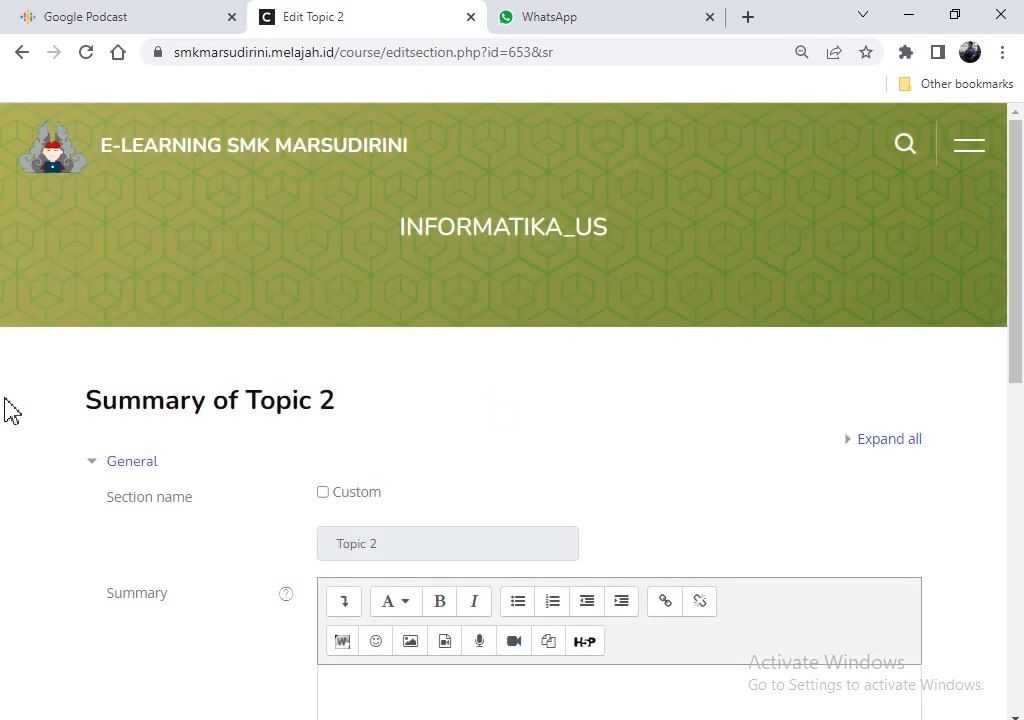
pyautogui.click(323, 467)
pyautogui.click(379, 517)
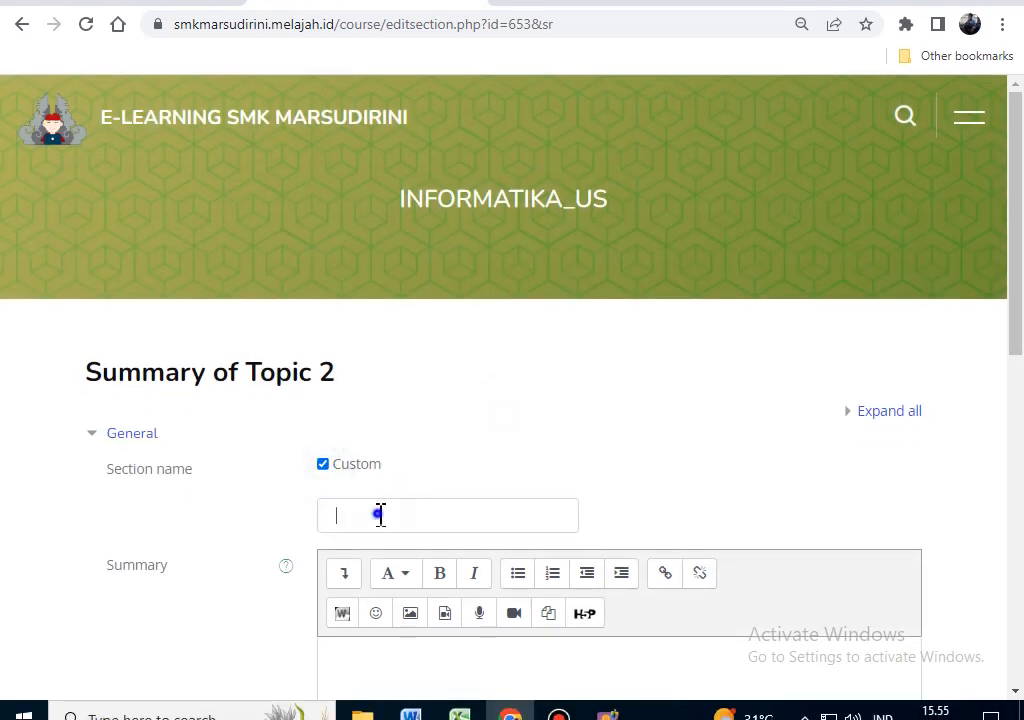
pyautogui.write('SOA')
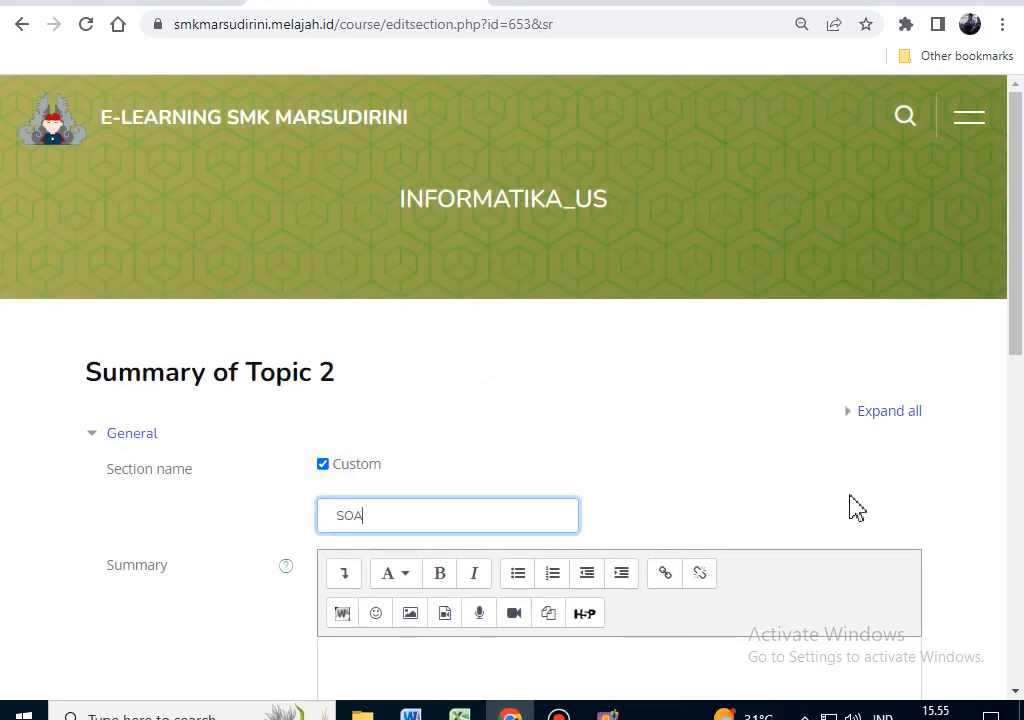
pyautogui.write('L UJIAN AKHIR ')
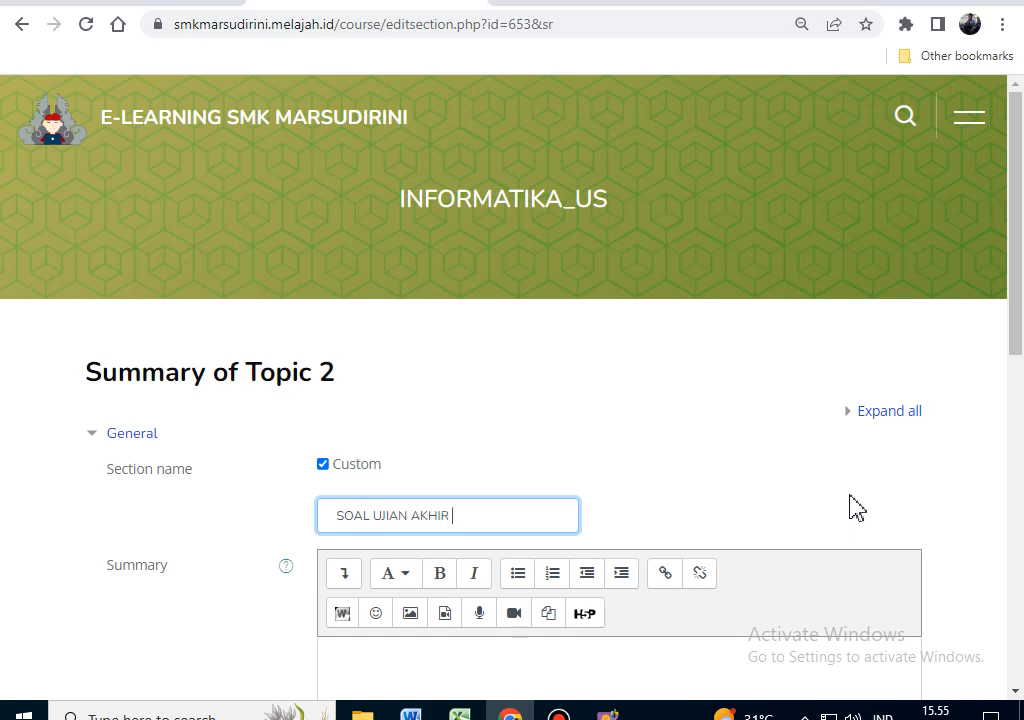
pyautogui.write('SEKOLAH')
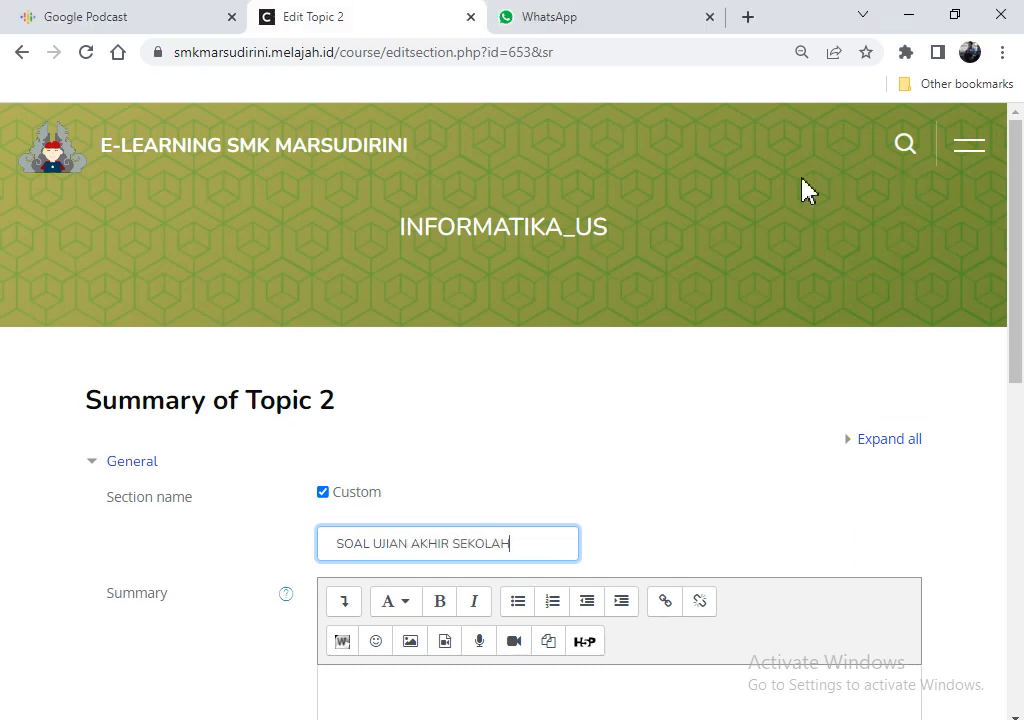
# Step: Enter "SILAHKAN JAWAB PERTANYAAN DI BAWAH INI DENGAN JUJUR!" as the summary of the SOAL UJIAN AKHIR SEKOLAH section
pyautogui.scroll(-2, 645, 591)
pyautogui.click(376, 446)
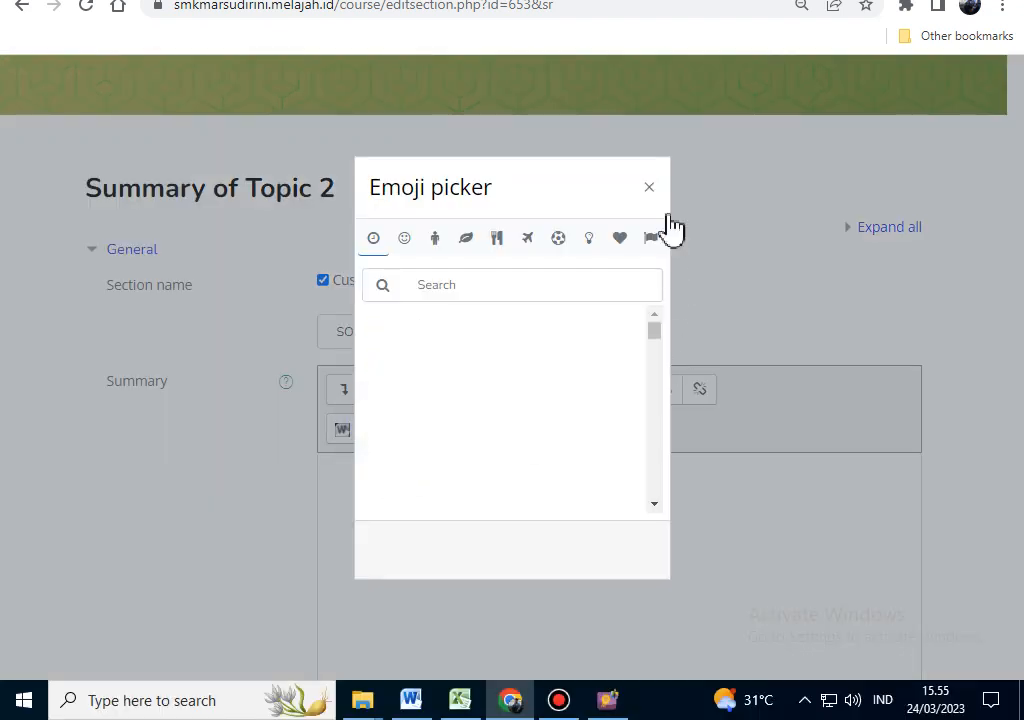
pyautogui.click(650, 186)
pyautogui.click(423, 519)
pyautogui.write('S')
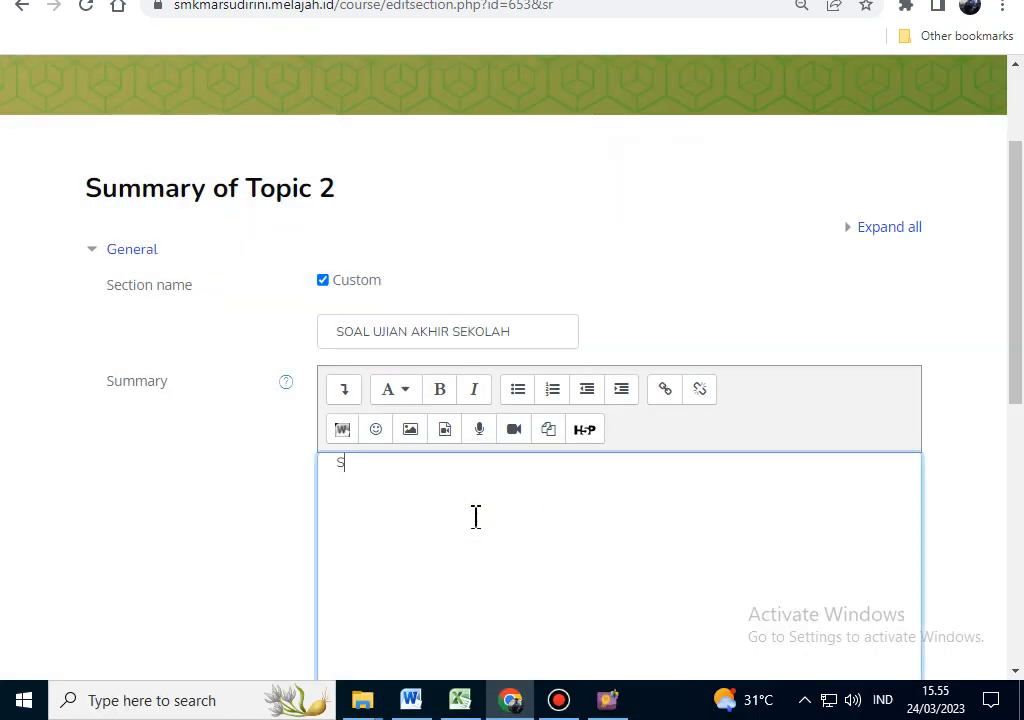
pyautogui.write('ILAHKAN JAWAB PERTANYAAN')
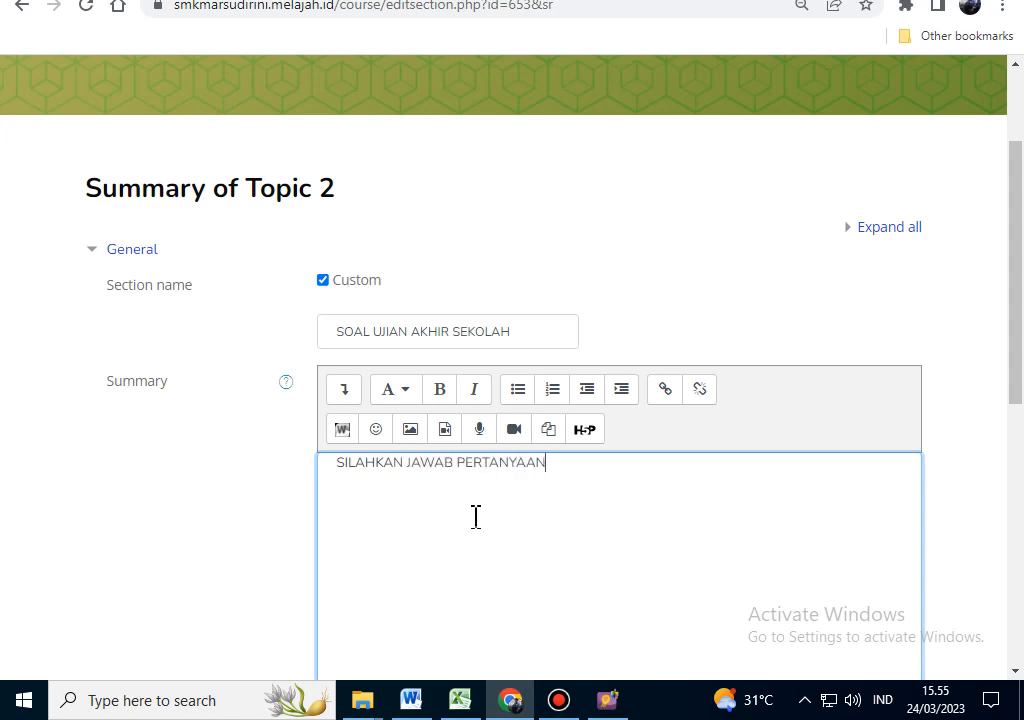
pyautogui.write(' DI BWA')
pyautogui.press('BackSpace')
pyautogui.press('BackSpace')
pyautogui.write('AWAH INI')
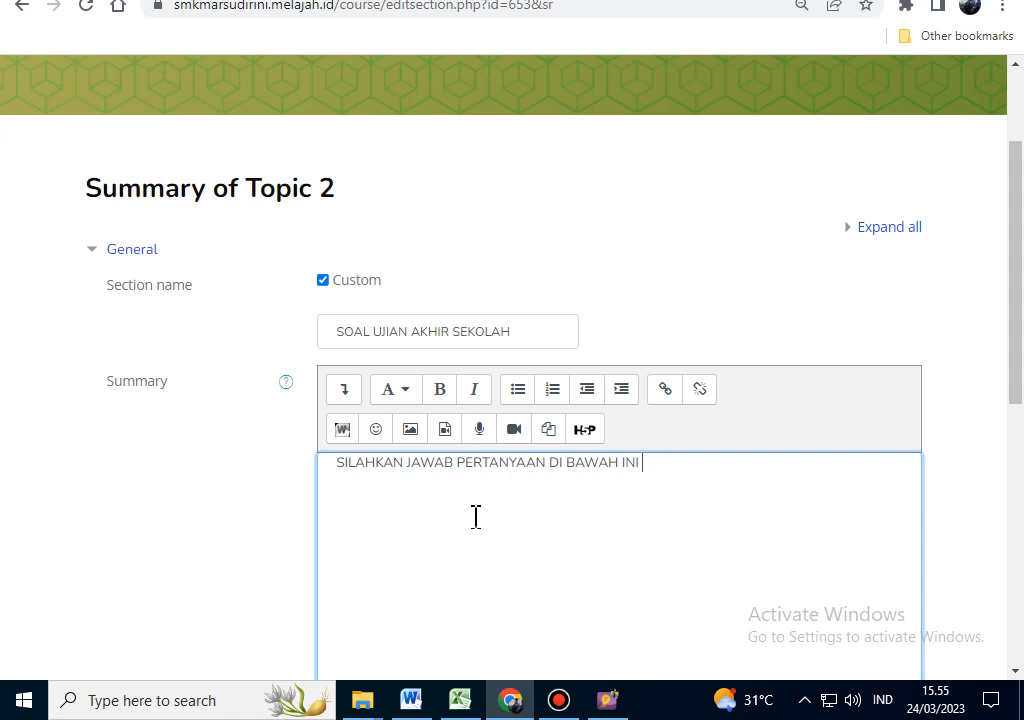
pyautogui.write(' DENGAN JUJUR!')
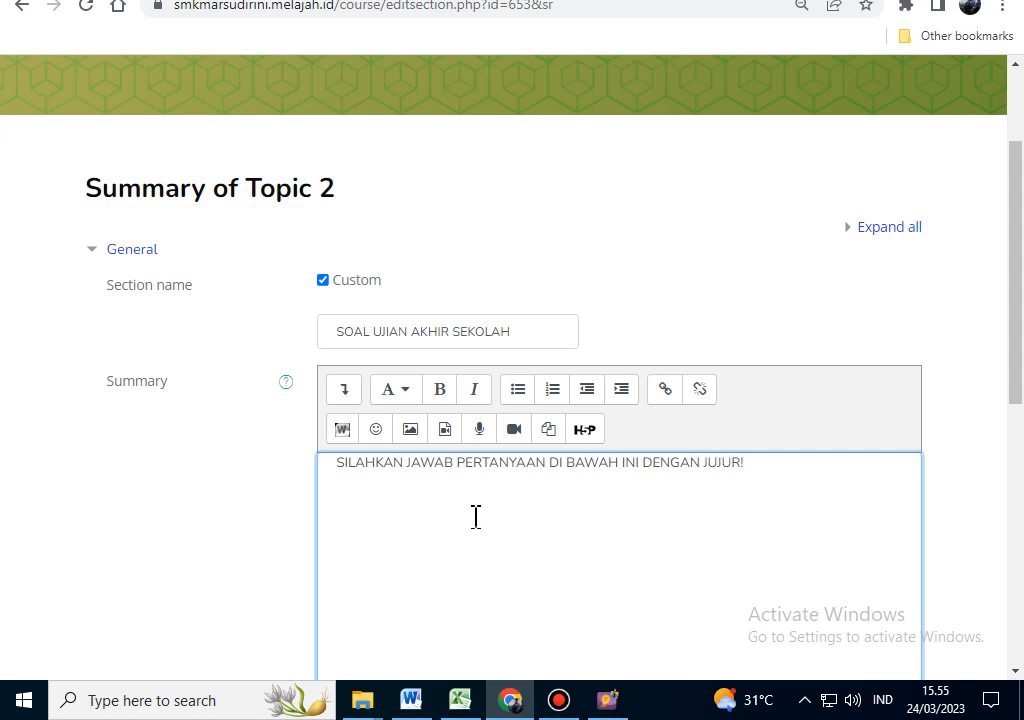
# Step: Format the SOAL UJIAN AKHIR SEKOLAH summary line as bold, large-heading text and save the section changes
pyautogui.scroll(-2, 386, 519)
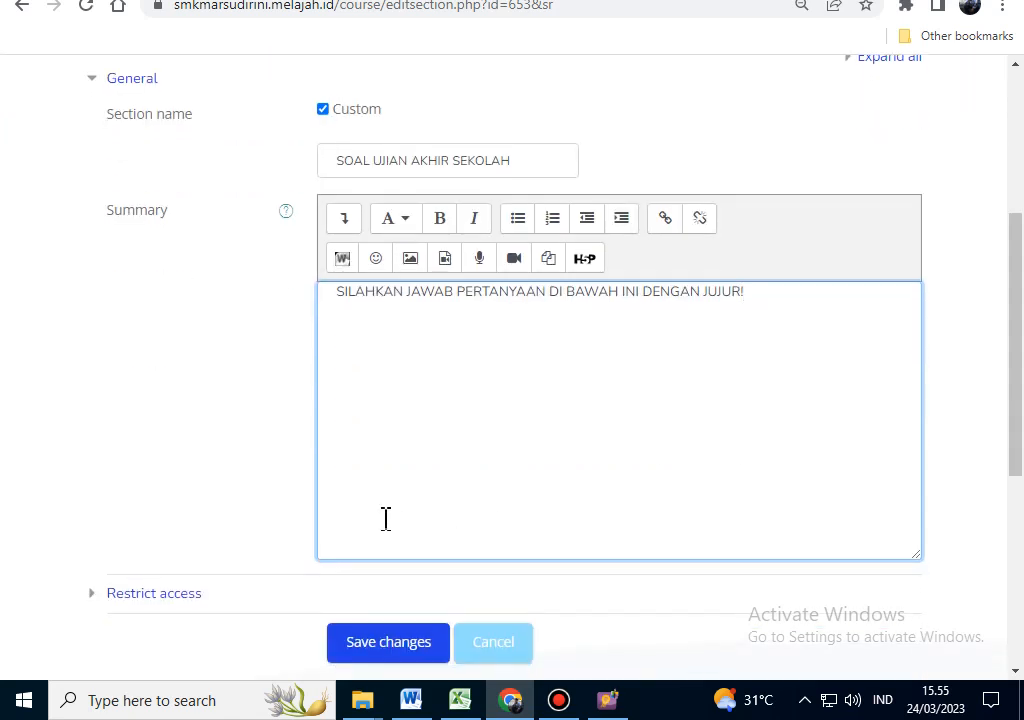
pyautogui.tripleClick(335, 292)
pyautogui.click(439, 219)
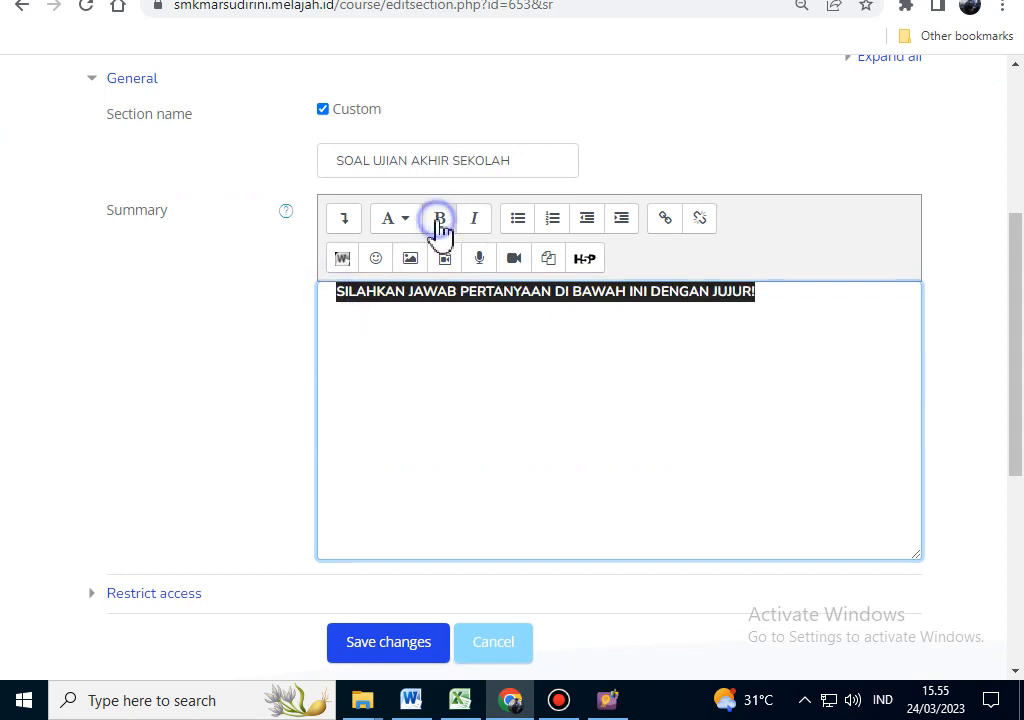
pyautogui.click(405, 222)
pyautogui.click(410, 254)
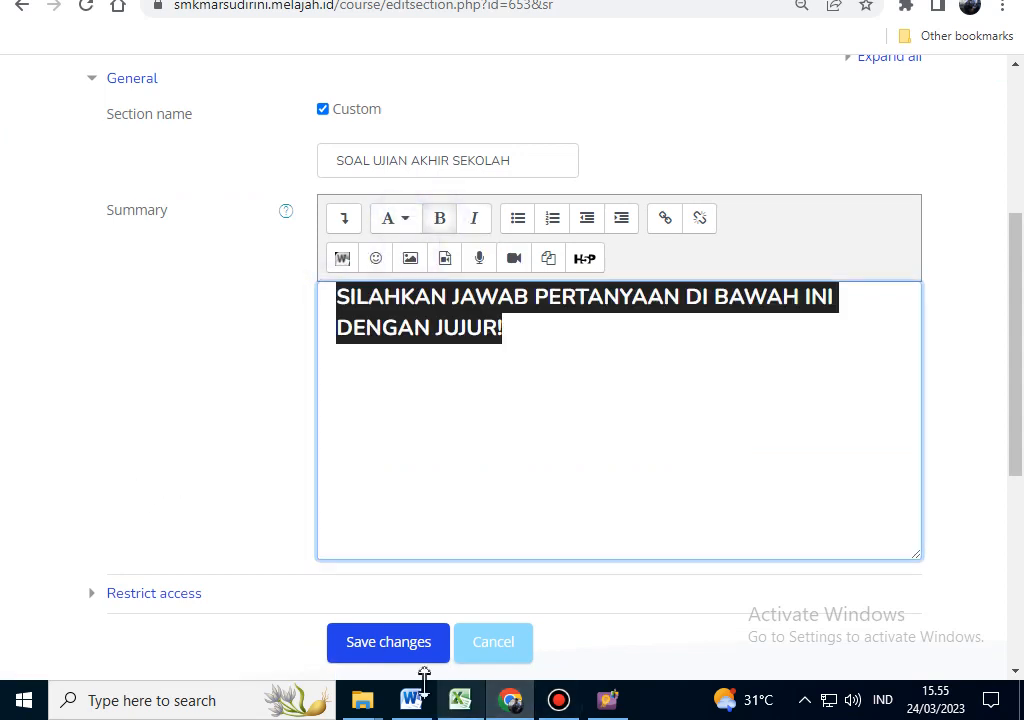
pyautogui.click(388, 645)
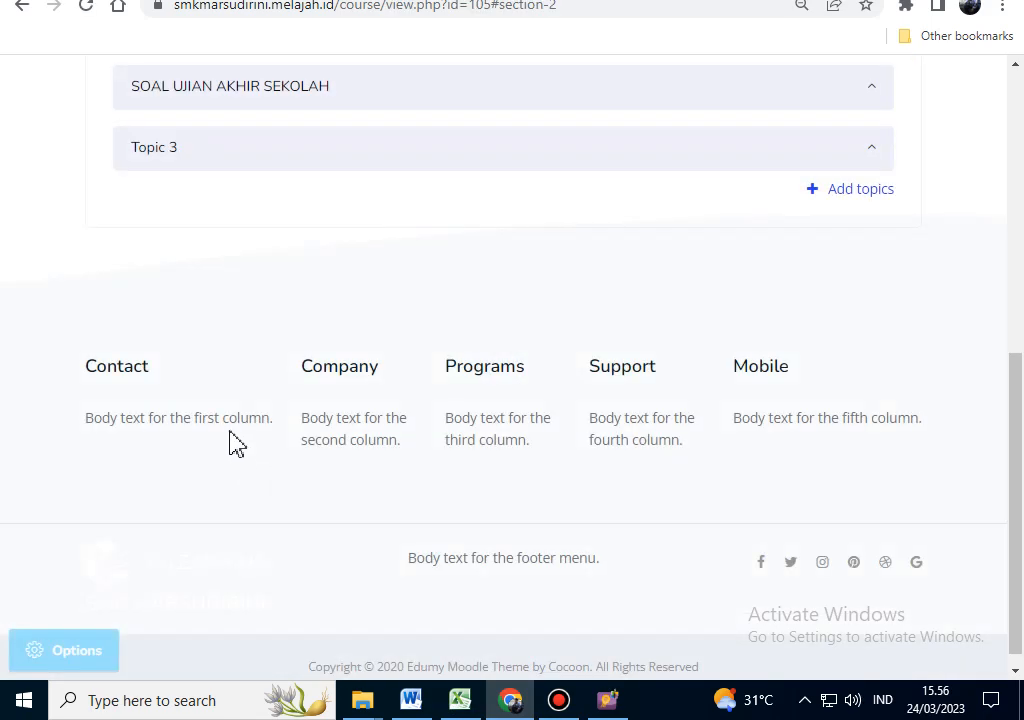
# Step: Add a new Attendance activity to the ABSENSI UJIAN section of the course content
pyautogui.scroll(3, 235, 443)
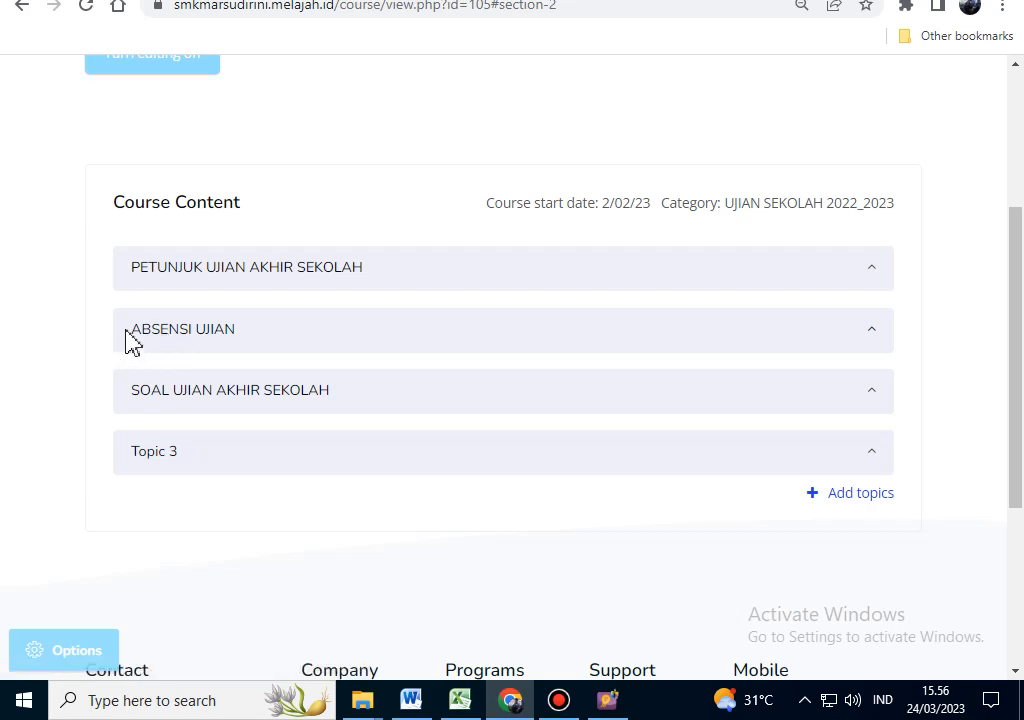
pyautogui.click(188, 338)
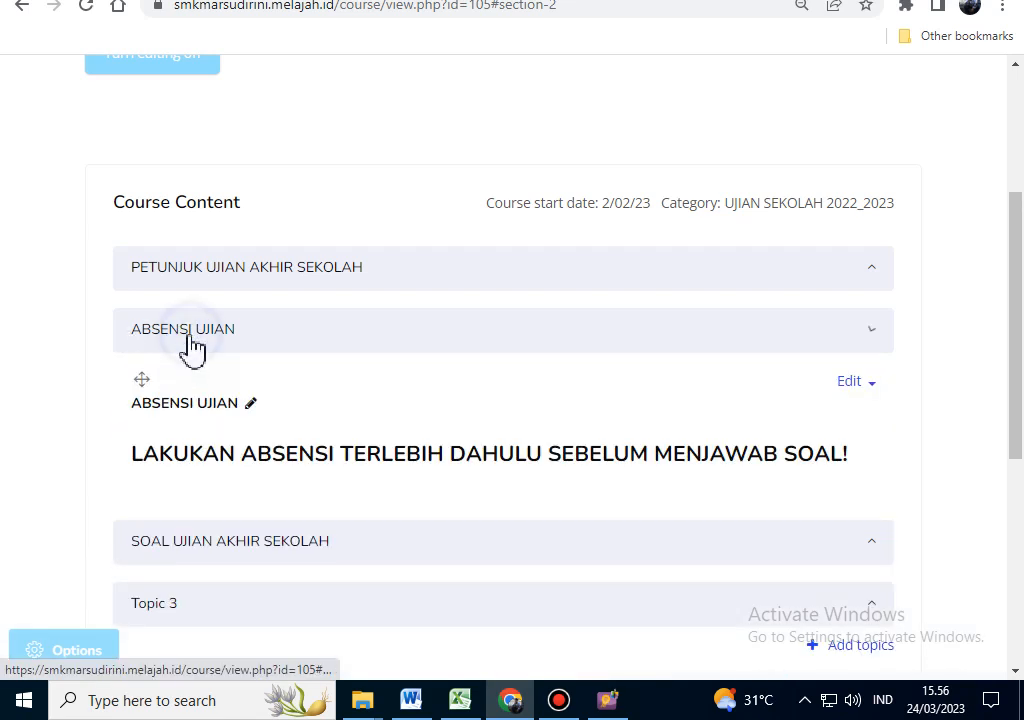
pyautogui.scroll(-1, 91, 341)
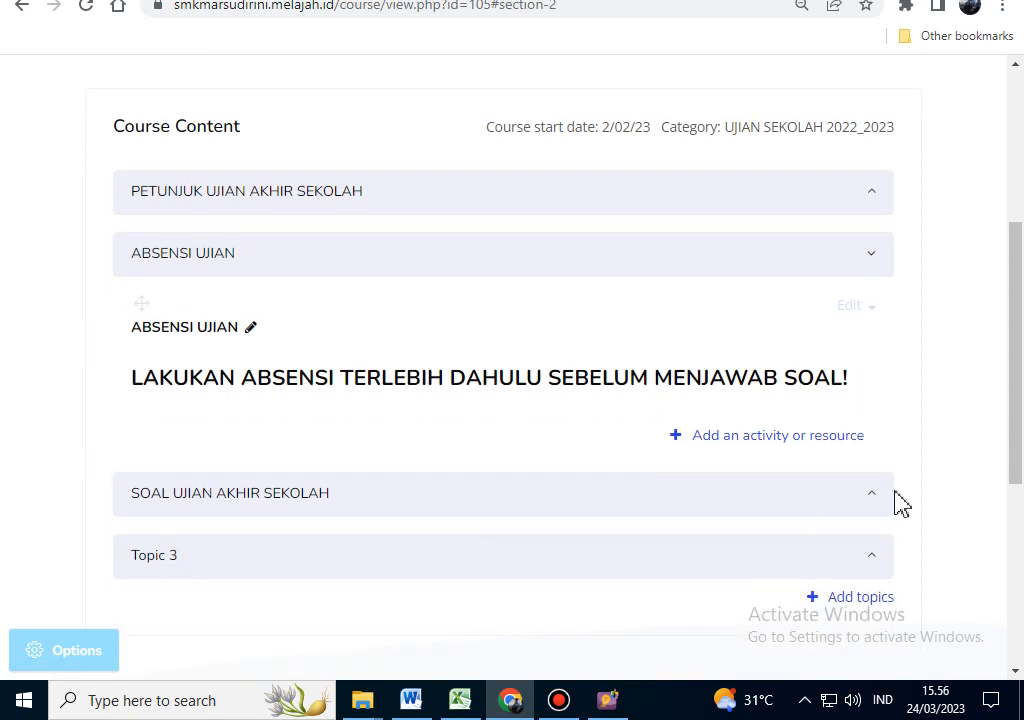
pyautogui.hotkey('ctrl', '+')
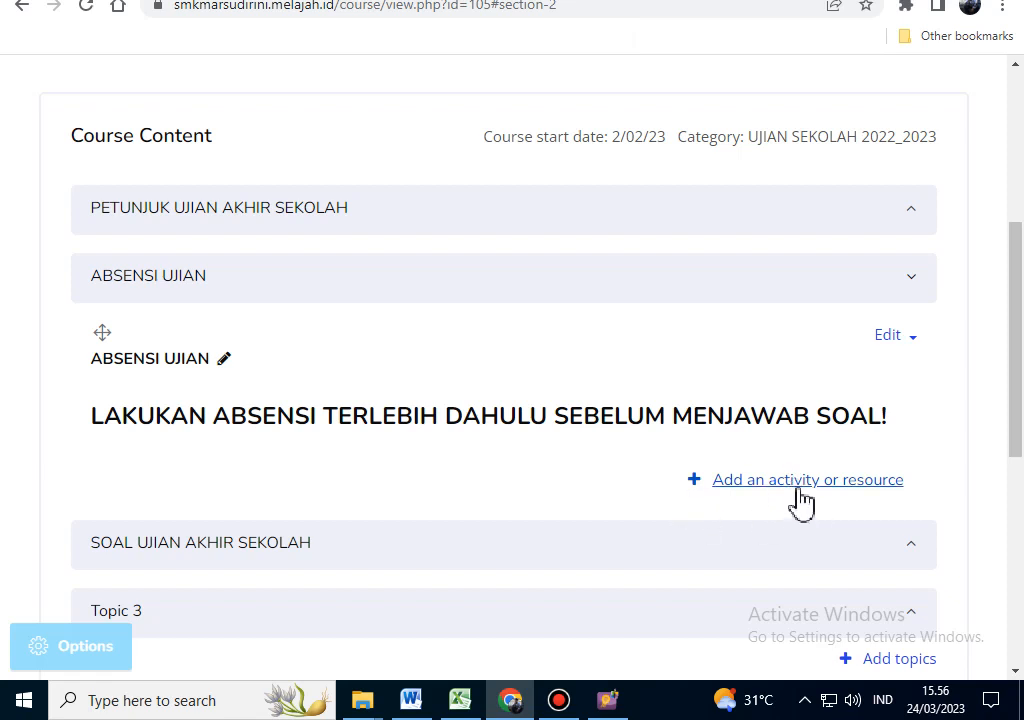
pyautogui.click(797, 490)
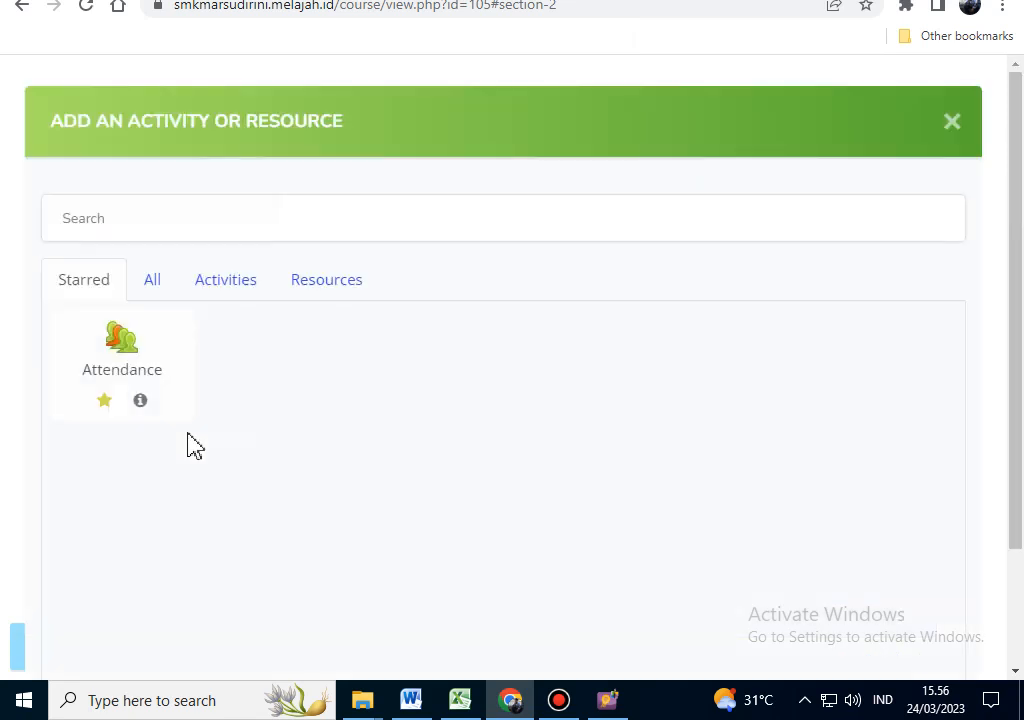
pyautogui.click(119, 355)
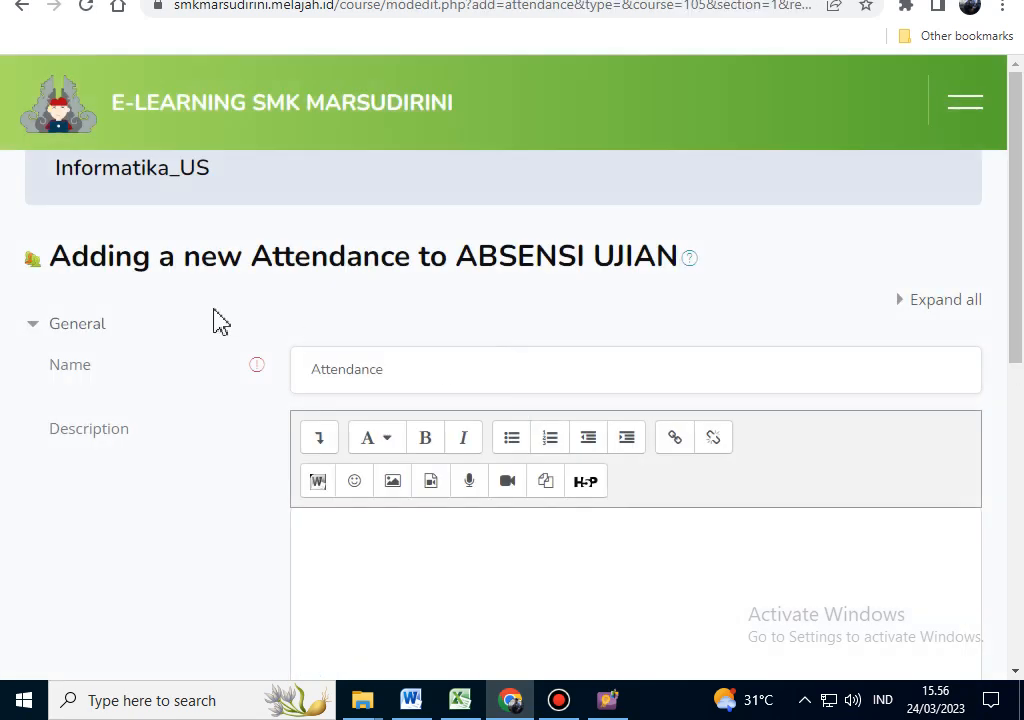
# Step: Name the attendance activity ABSENSI and enter "LAKUKAN ABSENSI TERLEBIH DAHULU!" as its description
pyautogui.scroll(-1, 318, 332)
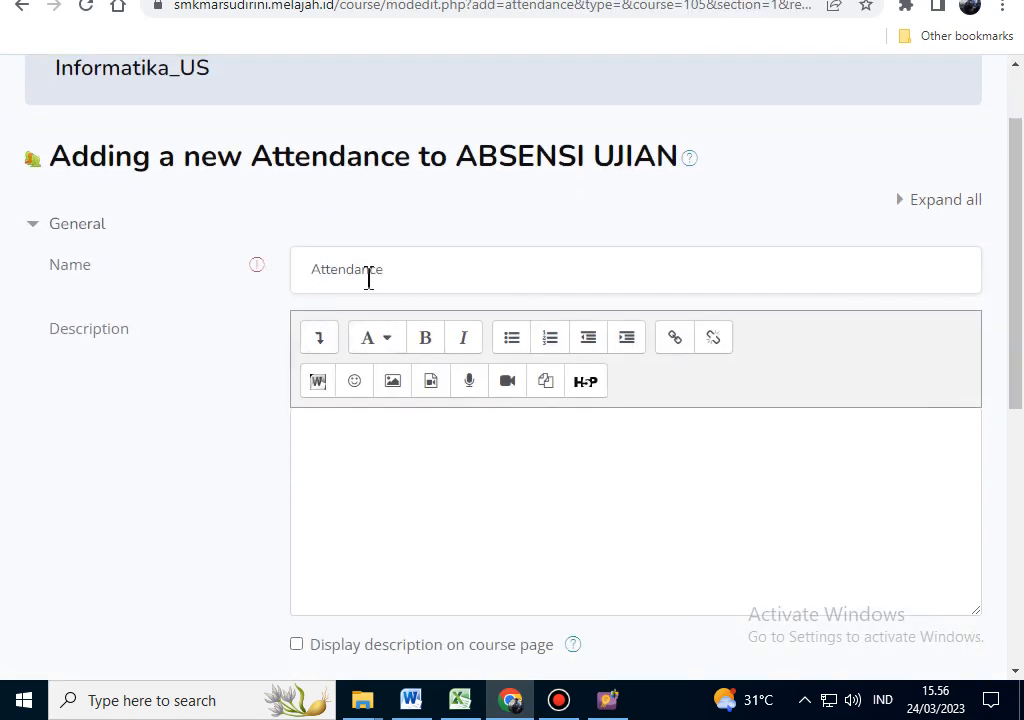
pyautogui.moveTo(426, 282); pyautogui.dragTo(284, 303)
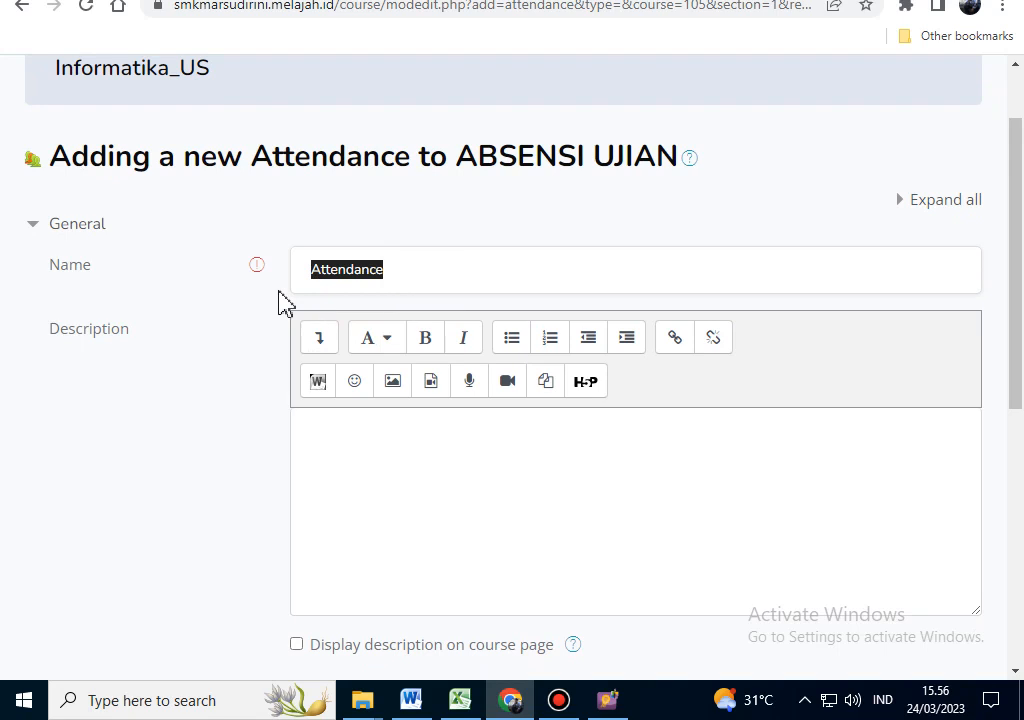
pyautogui.write('ABSENSI')
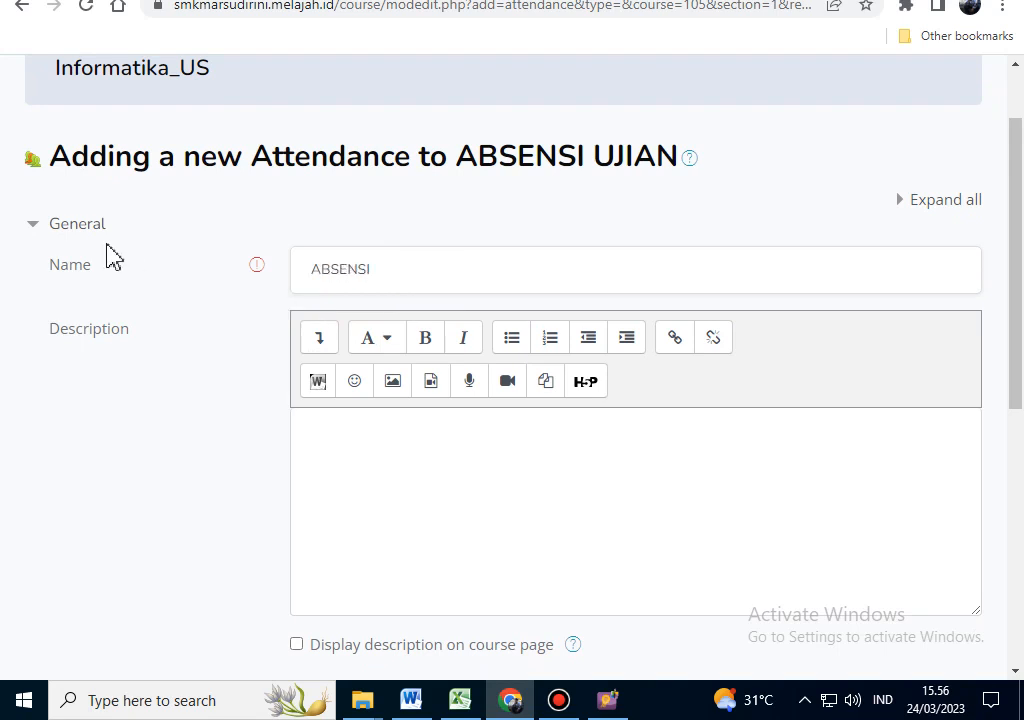
pyautogui.click(327, 455)
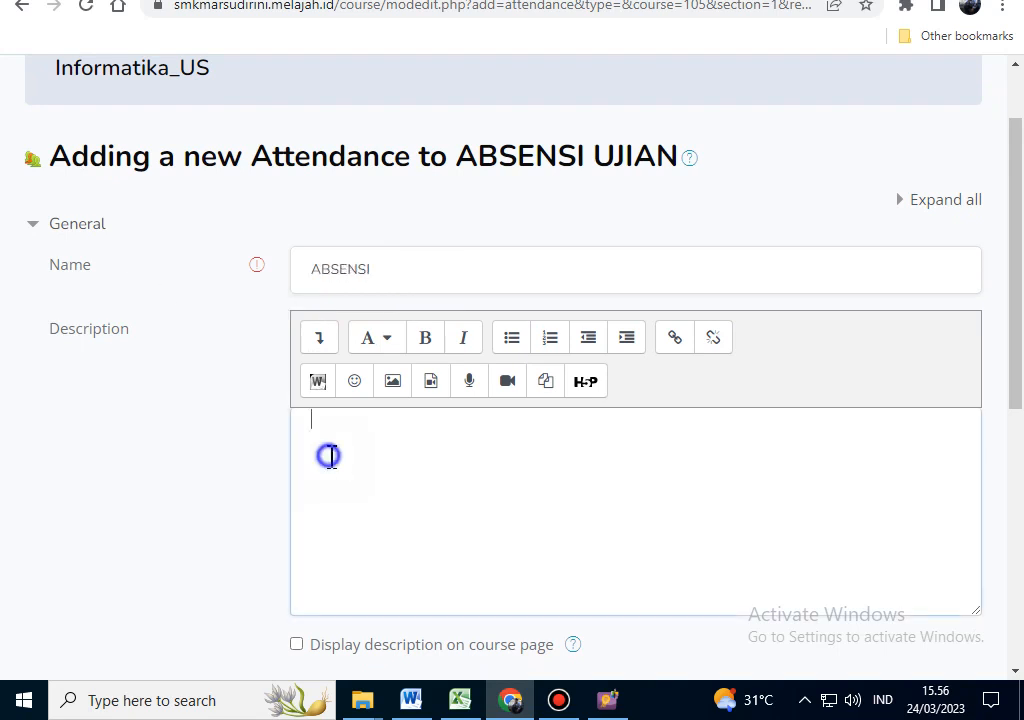
pyautogui.scroll(-2, 254, 434)
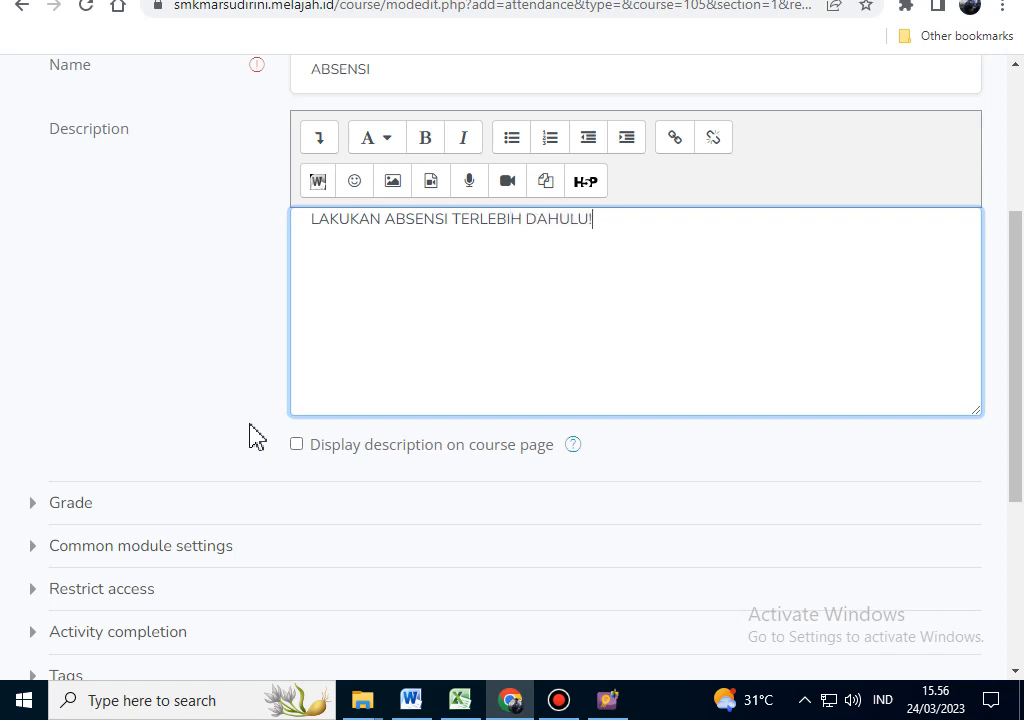
# Step: Make the attendance description bold and enable displaying the description on the course page
pyautogui.tripleClick(305, 236)
pyautogui.click(425, 137)
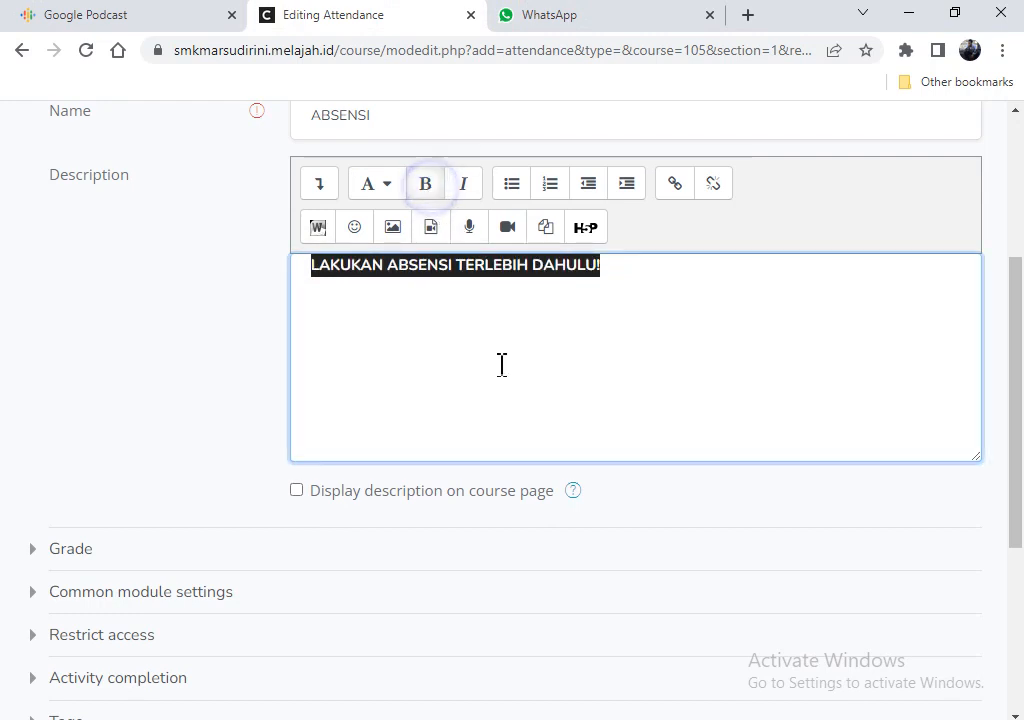
pyautogui.click(295, 491)
# Step: Examine the Grade settings of the attendance activity, collapse them again and enlarge the page to 125%
pyautogui.scroll(-2, 213, 423)
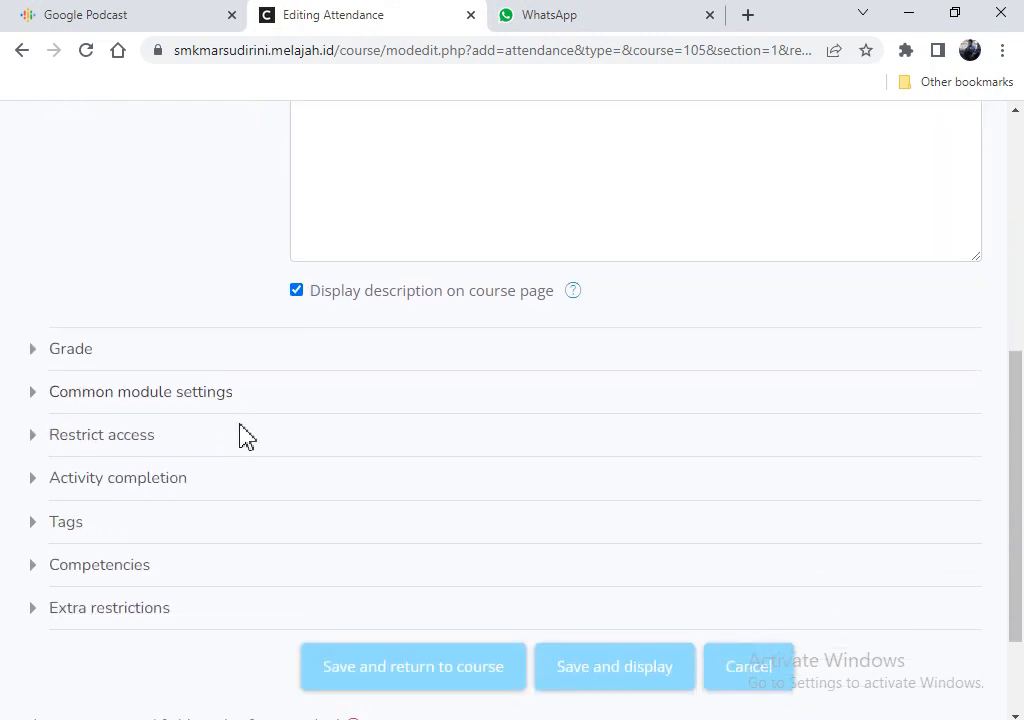
pyautogui.click(35, 352)
pyautogui.click(35, 352)
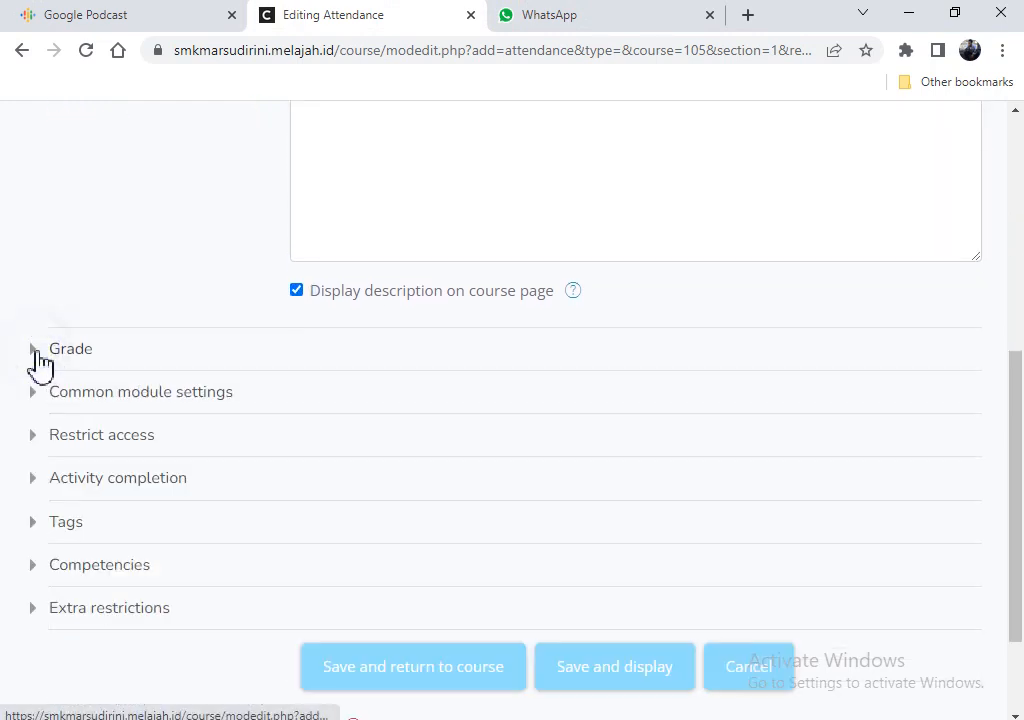
pyautogui.click(35, 350)
pyautogui.scroll(-1, 37, 361)
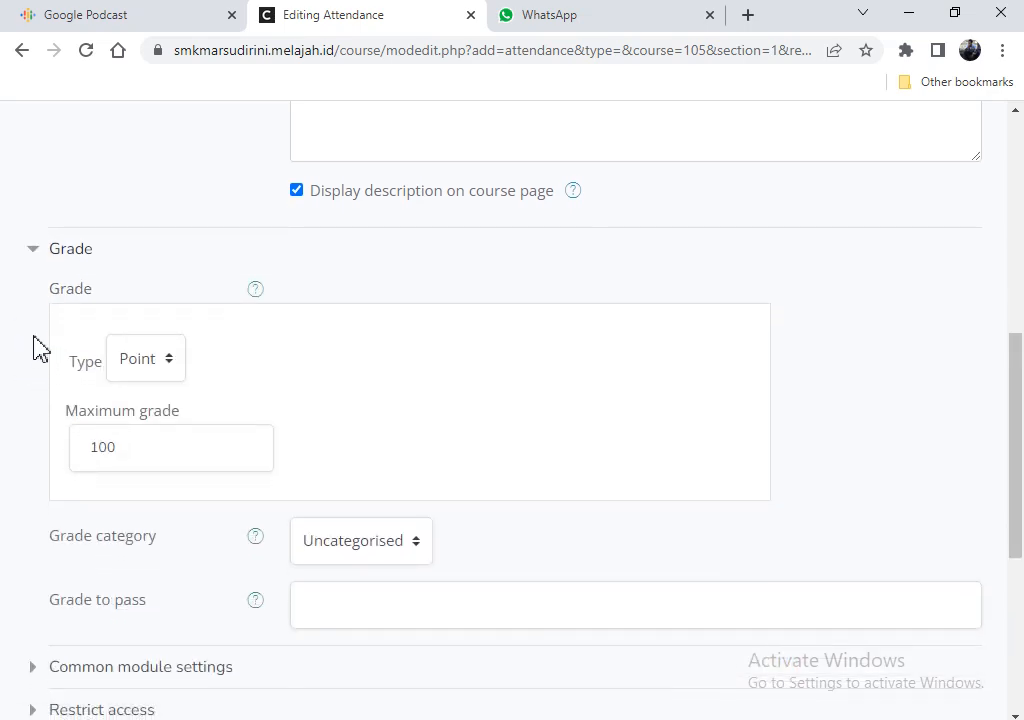
pyautogui.click(33, 250)
pyautogui.hotkey('ctrl', '+')
pyautogui.hotkey('ctrl', '+')
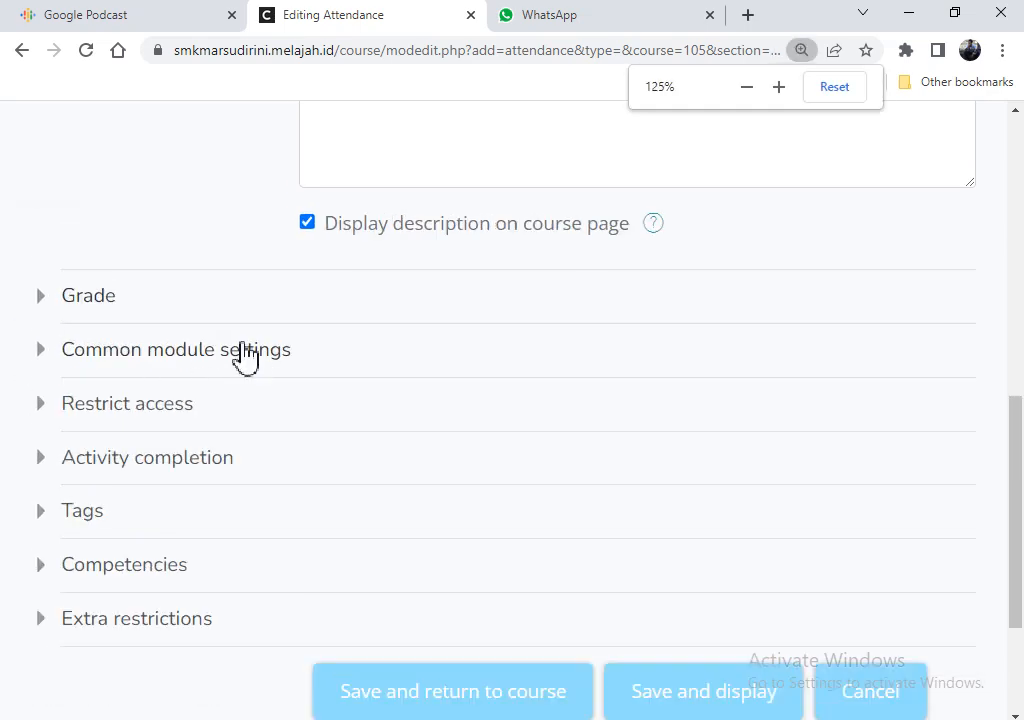
# Step: Add an access restriction to the attendance activity requiring students to belong to the grouping GROUPING
pyautogui.hotkey('ctrl', '-')
pyautogui.hotkey('ctrl', '-')
pyautogui.hotkey('ctrl', '-')
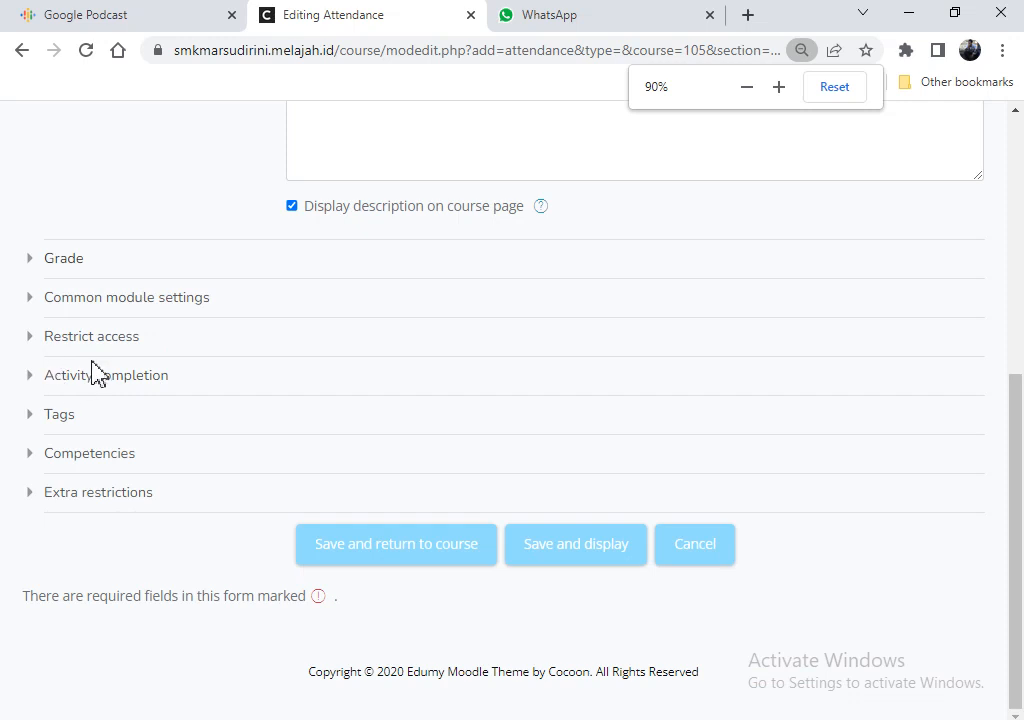
pyautogui.hotkey('ctrl', '-')
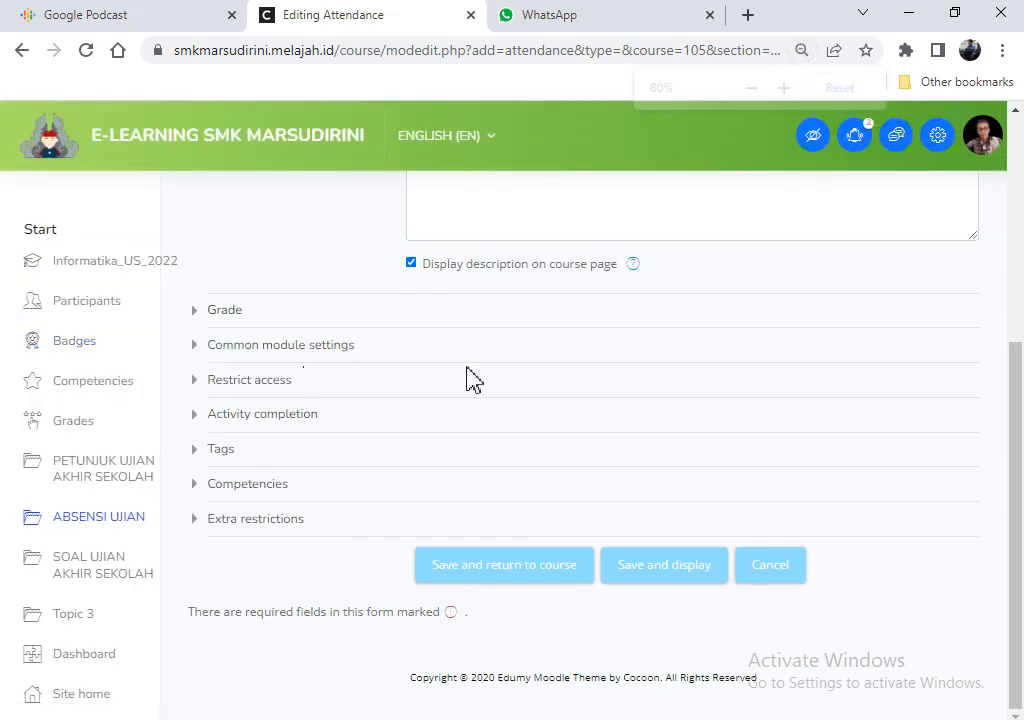
pyautogui.click(196, 386)
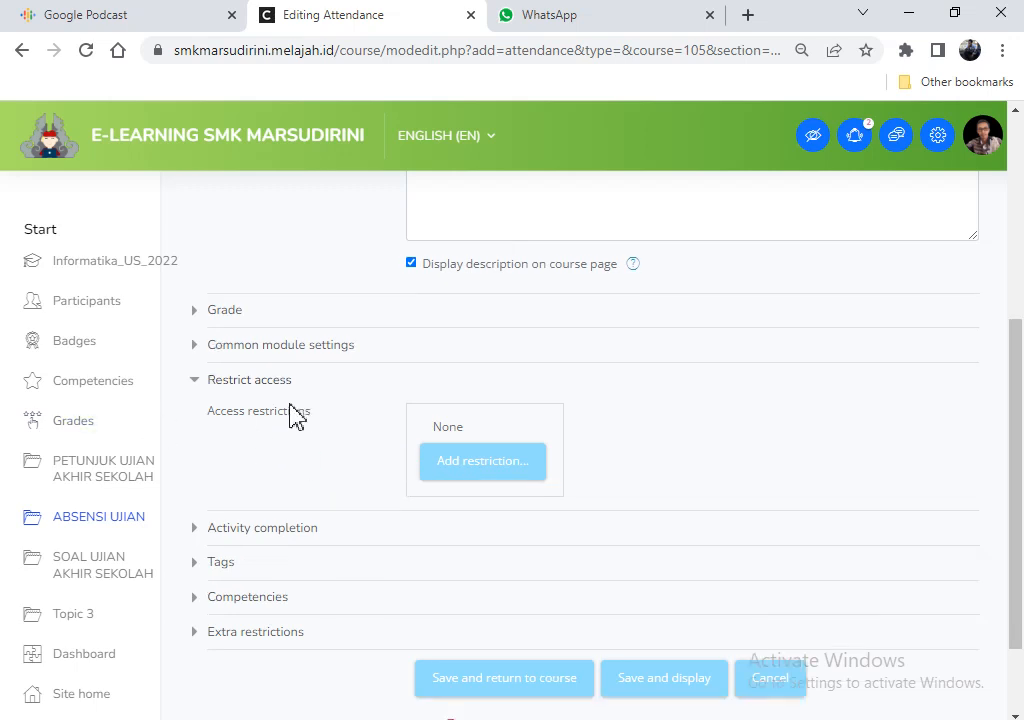
pyautogui.click(488, 474)
pyautogui.click(488, 478)
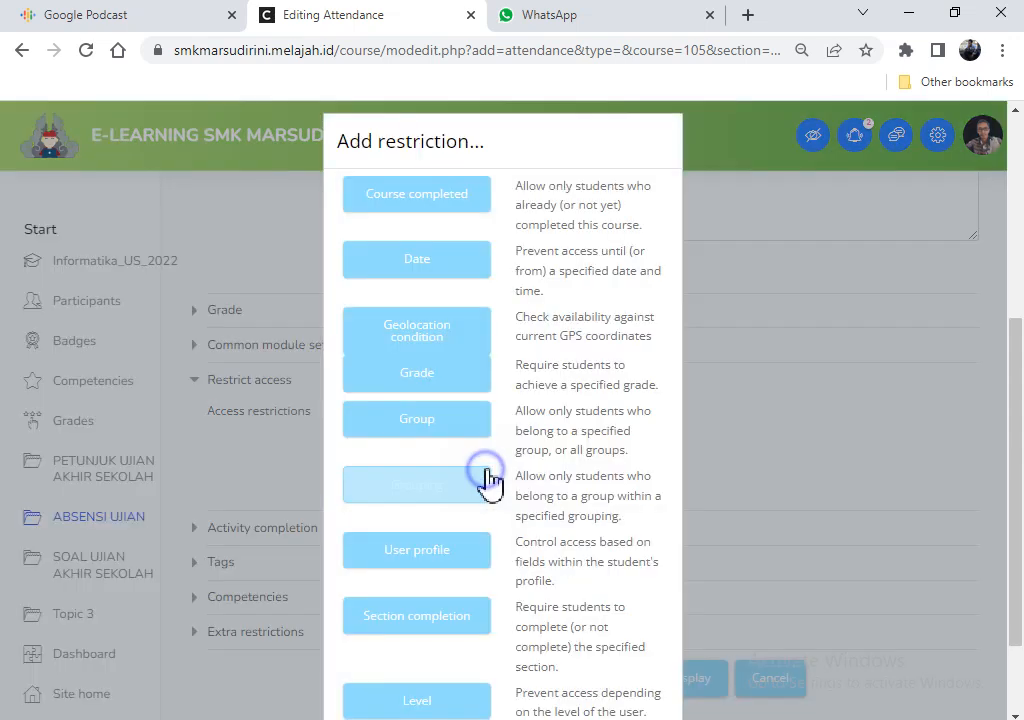
pyautogui.scroll(-2, 620, 450)
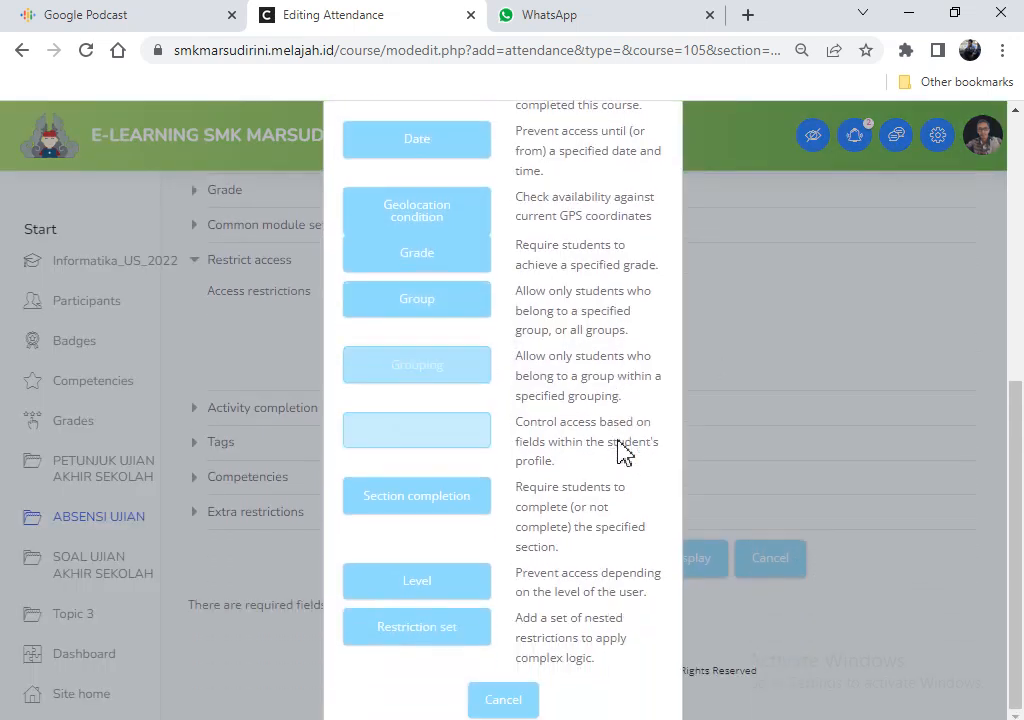
pyautogui.click(416, 381)
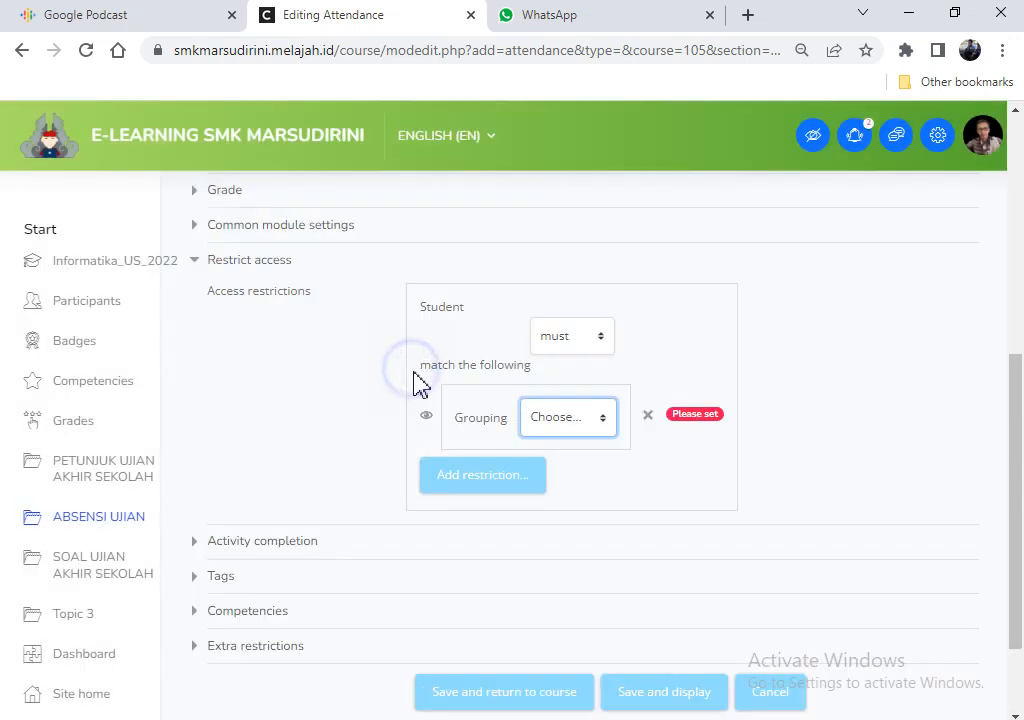
pyautogui.click(572, 440)
pyautogui.click(577, 466)
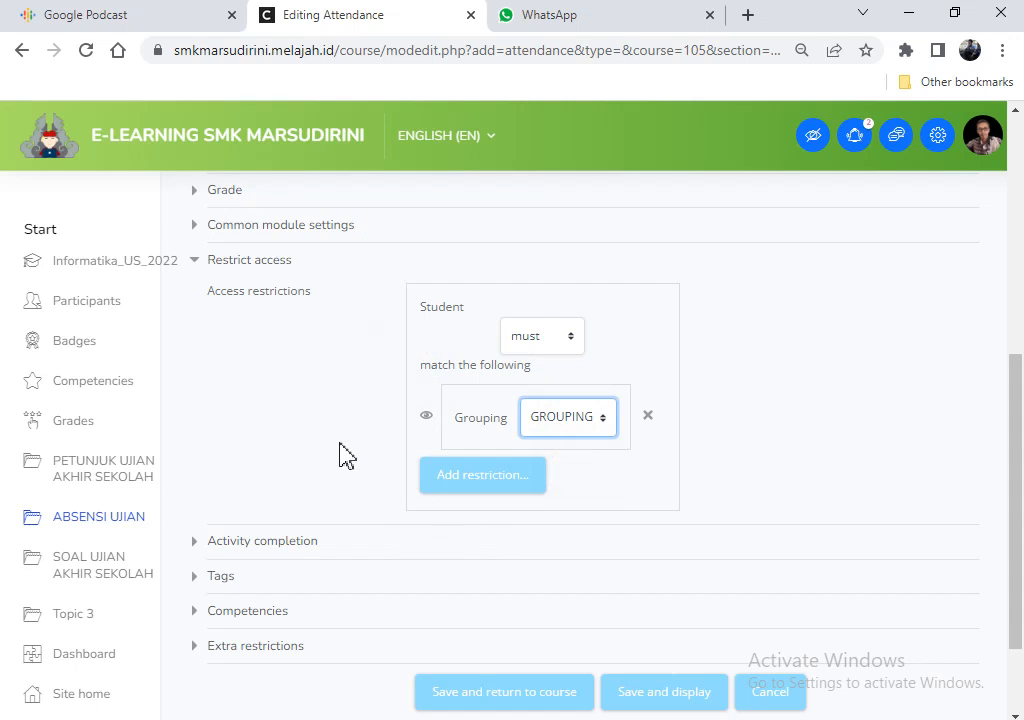
# Step: Set completion tracking to show the activity as complete when conditions are met, requiring students to receive a grade
pyautogui.scroll(-2, 340, 456)
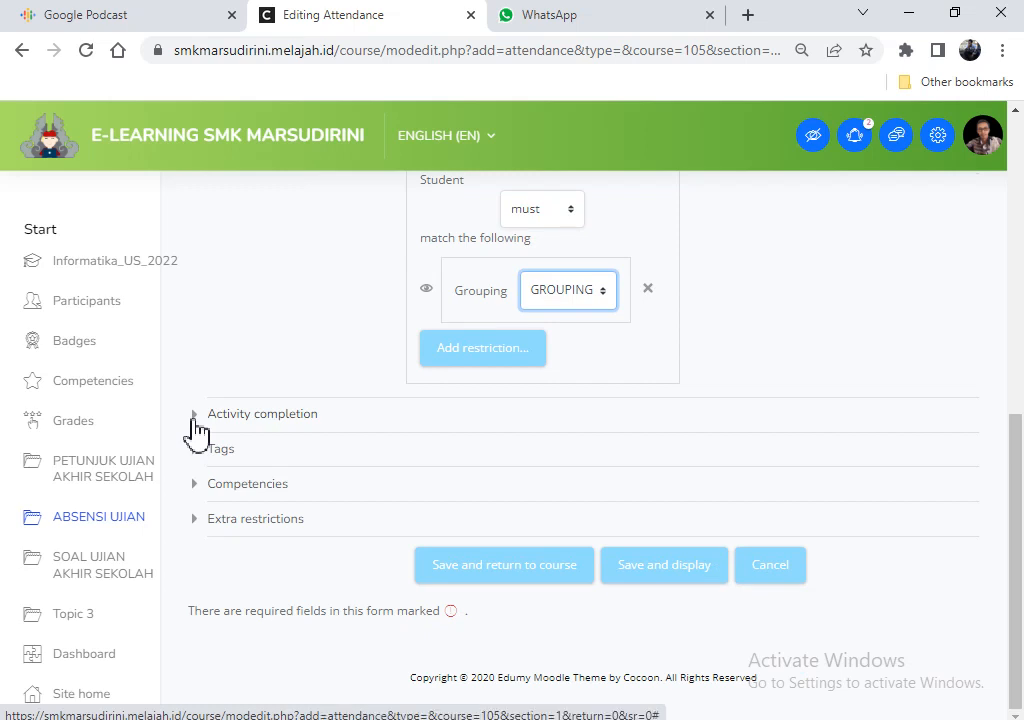
pyautogui.click(197, 425)
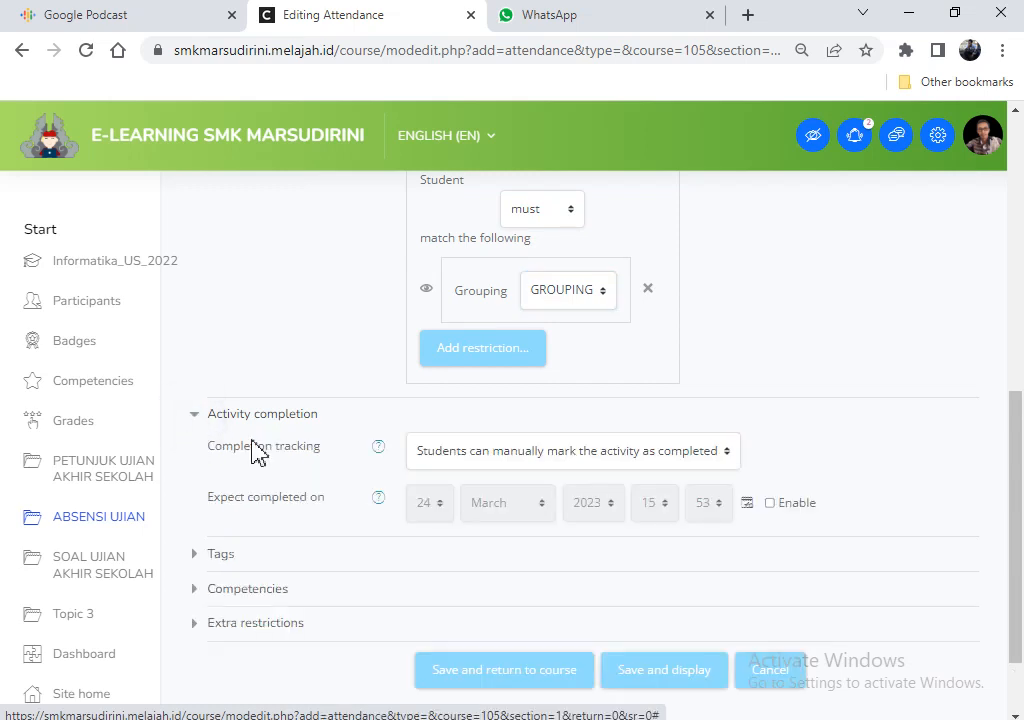
pyautogui.click(542, 458)
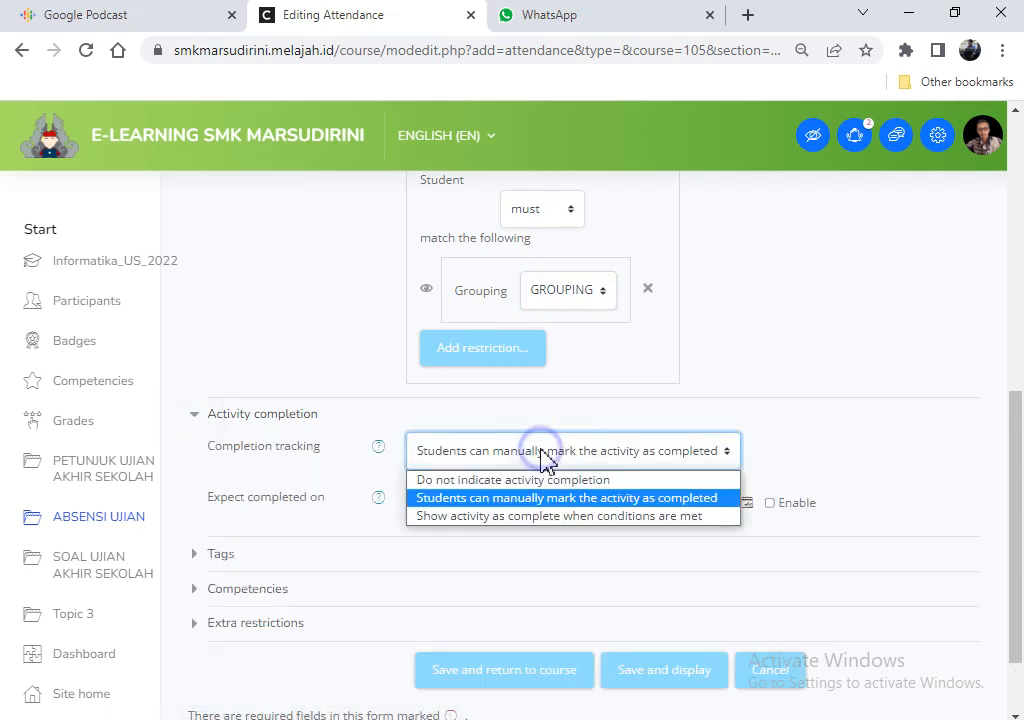
pyautogui.click(489, 518)
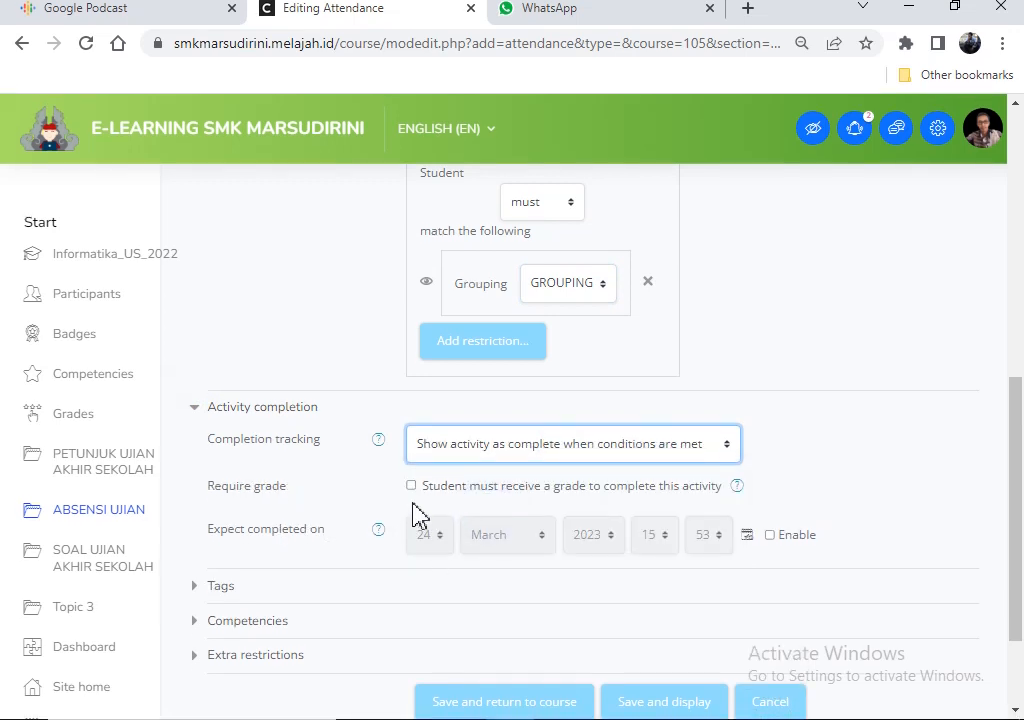
pyautogui.scroll(-2, 420, 500)
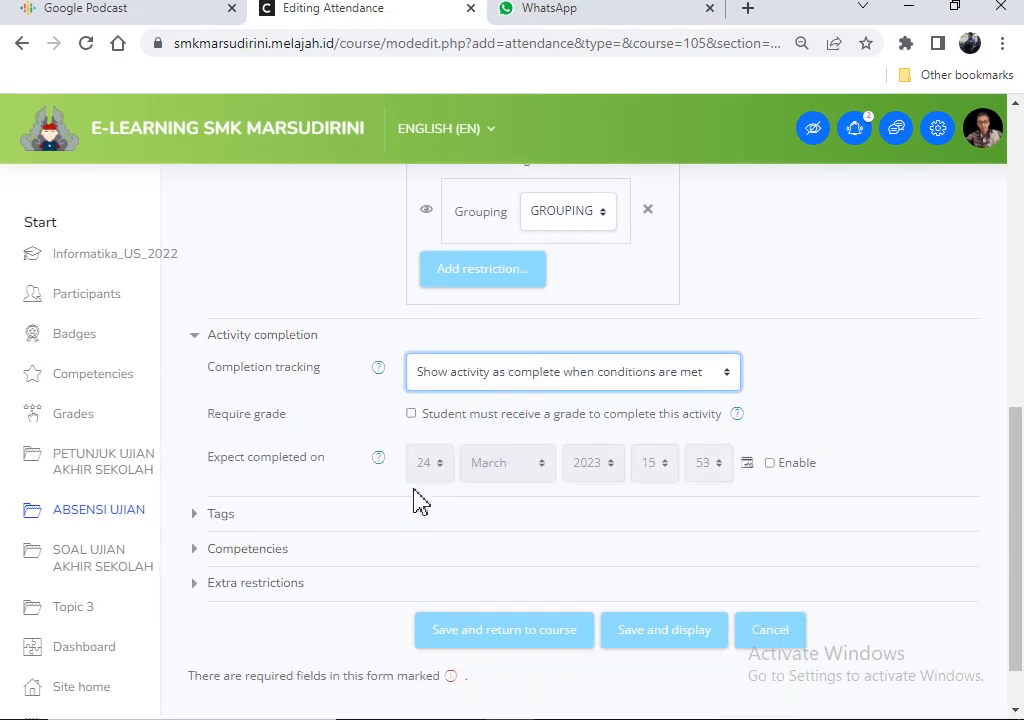
pyautogui.click(412, 418)
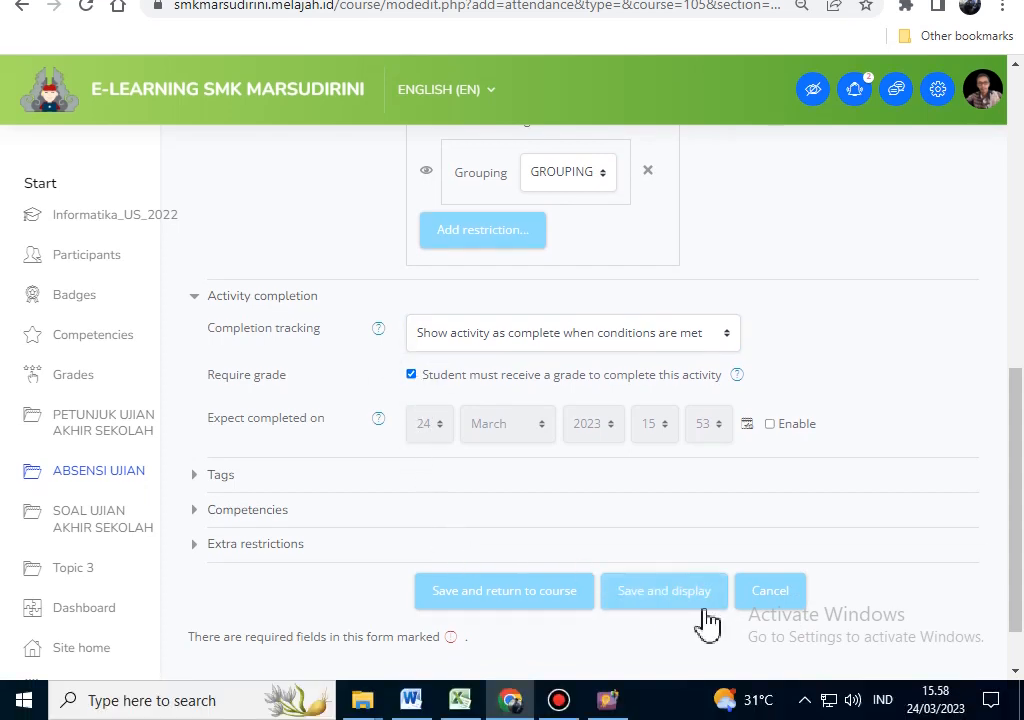
# Step: Review the attendance activity's settings from name to activity completion, and save and display the activity
pyautogui.click(648, 638)
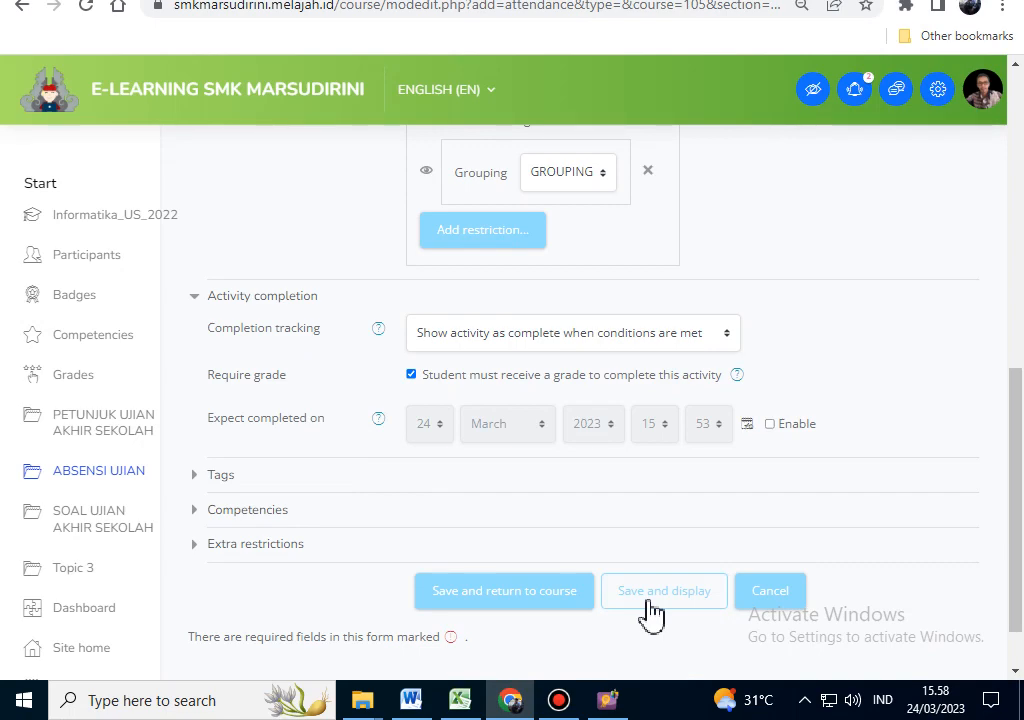
pyautogui.scroll(6, 423, 473)
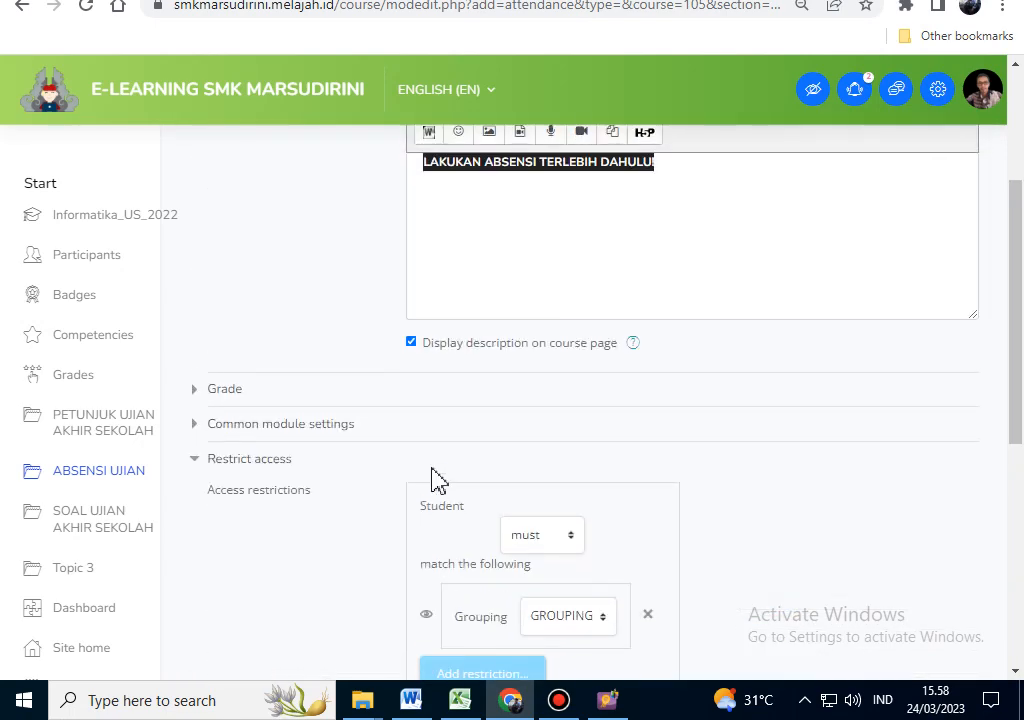
pyautogui.scroll(2, 436, 468)
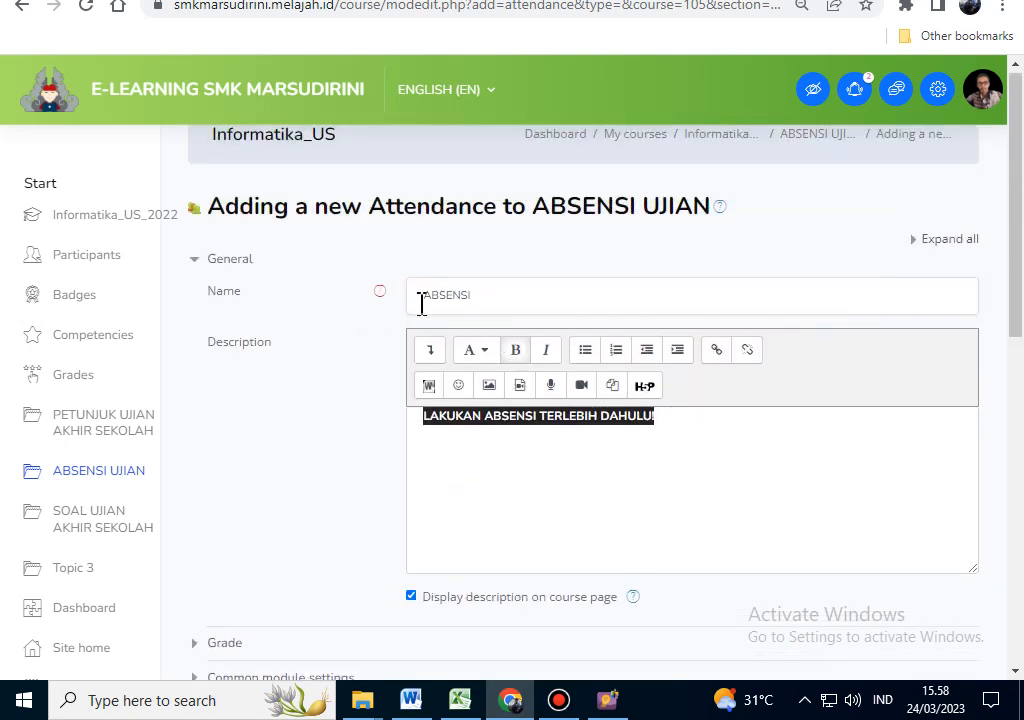
pyautogui.scroll(-4, 440, 390)
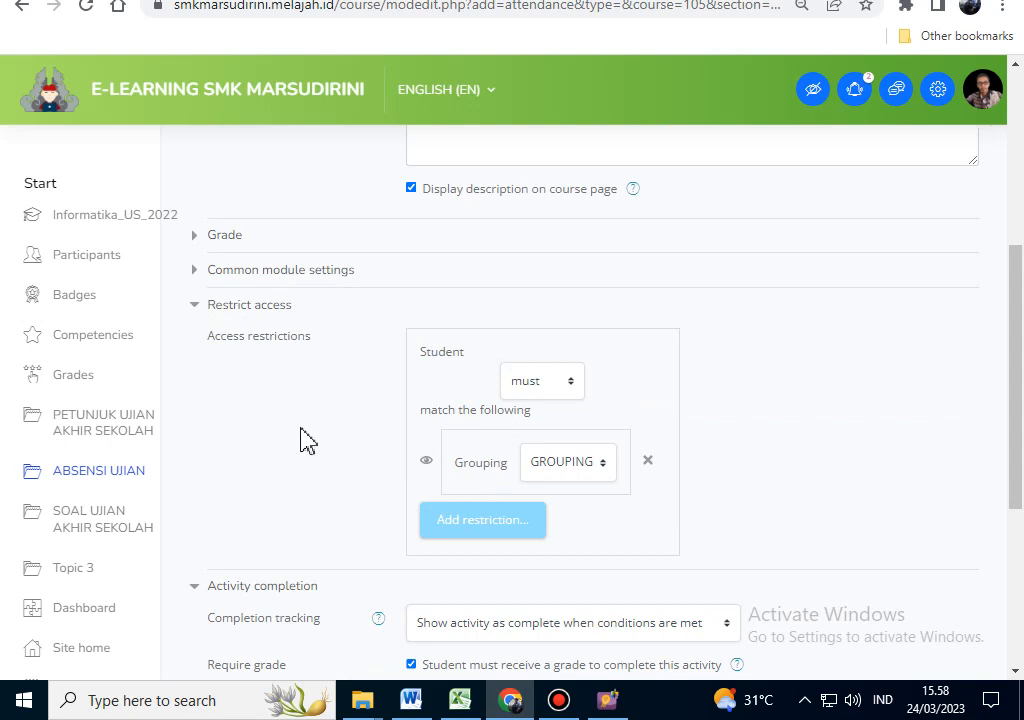
pyautogui.scroll(-3, 336, 436)
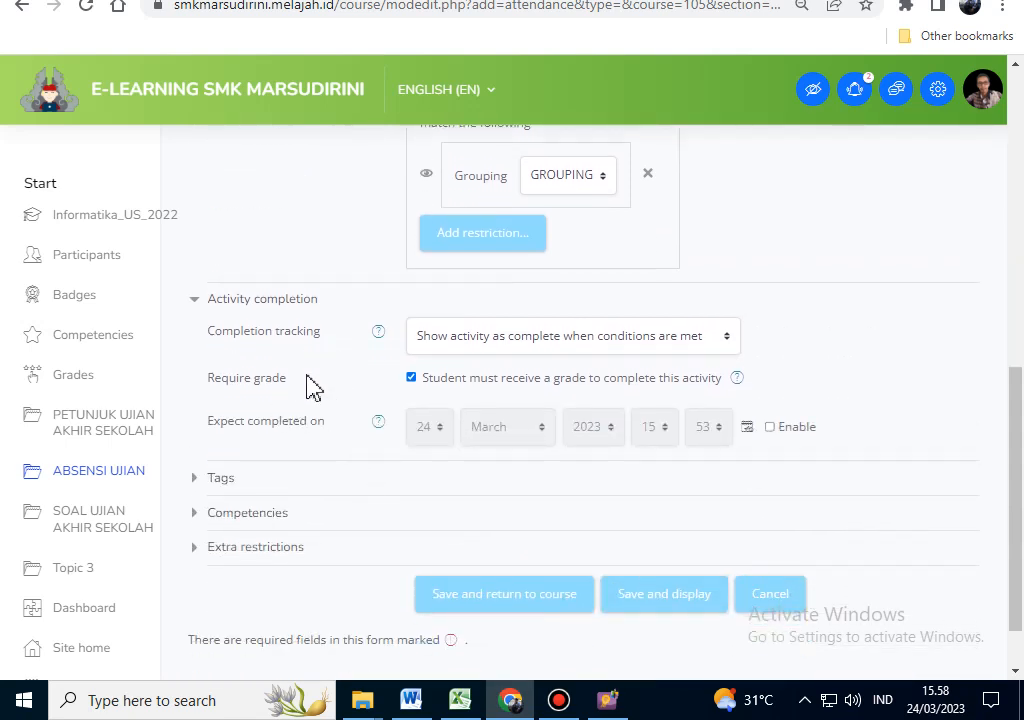
pyautogui.click(660, 600)
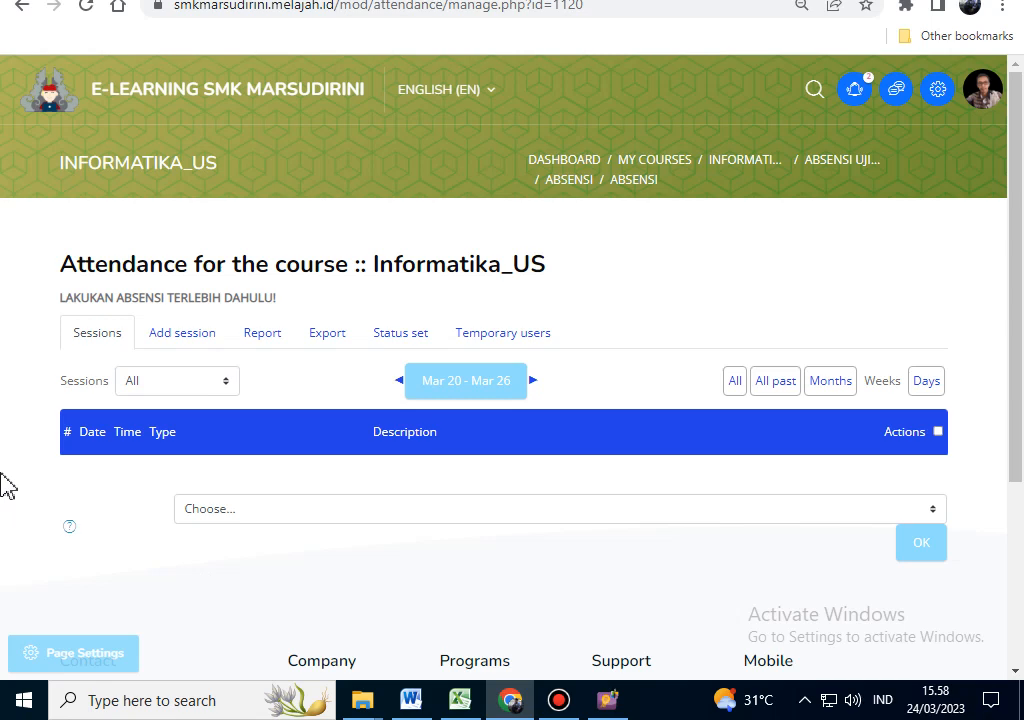
# Step: Start a new attendance session for the groups XII_AP, XII_BG_A, XII_BG_B and XII_Bsn
pyautogui.scroll(-1, 5, 480)
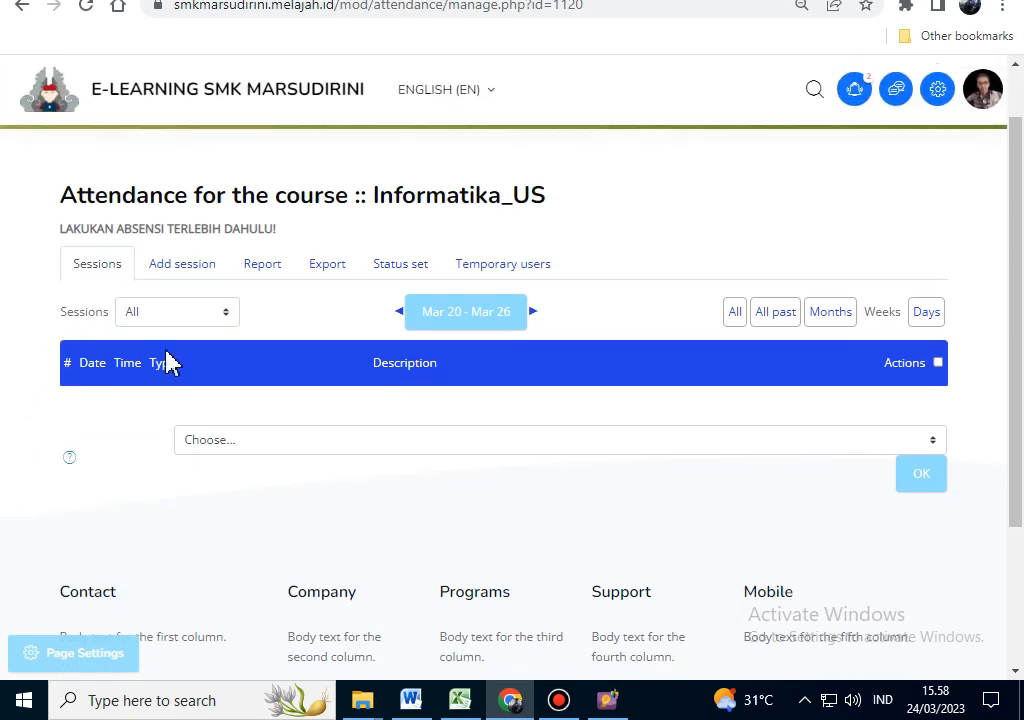
pyautogui.click(183, 280)
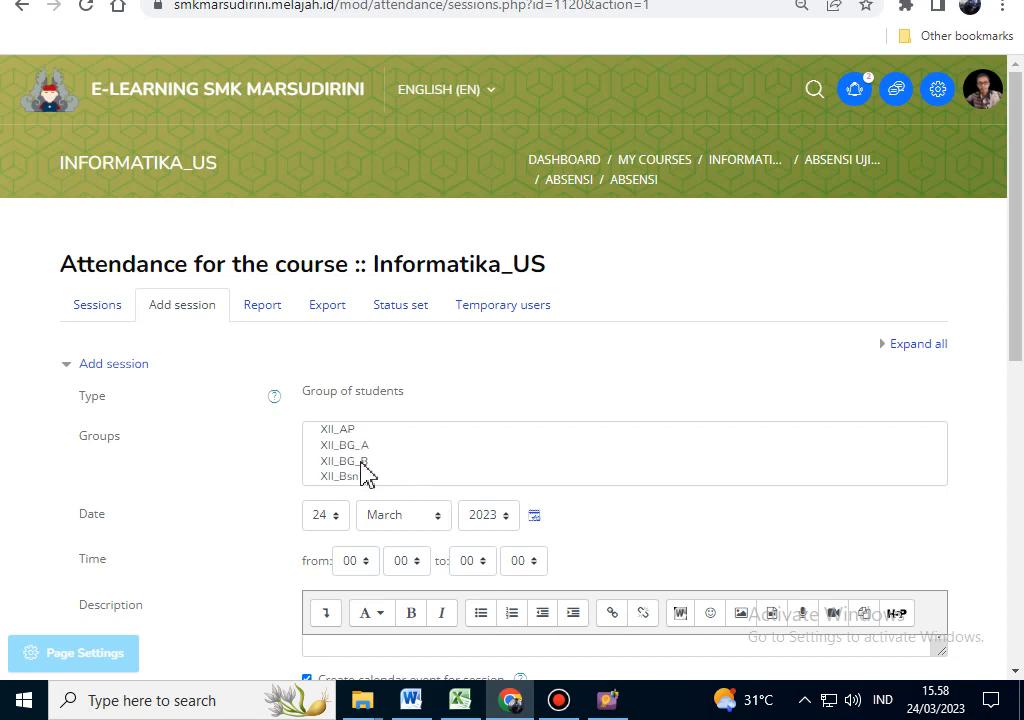
pyautogui.click(337, 431)
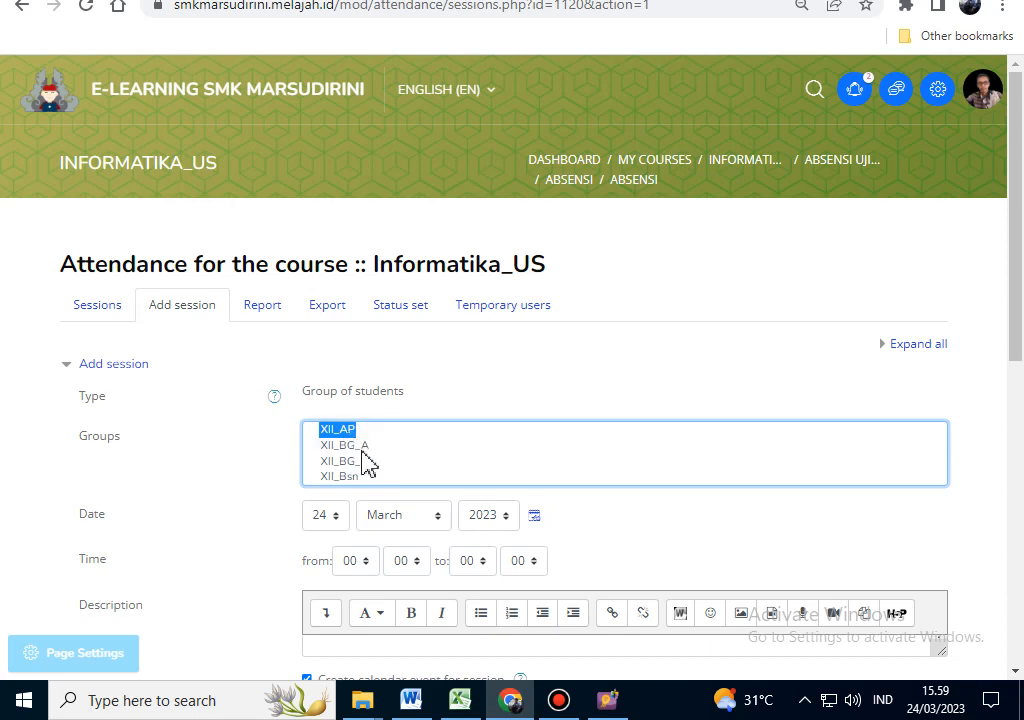
pyautogui.keyDown('shift'); pyautogui.click(347, 477); pyautogui.keyUp('shift')
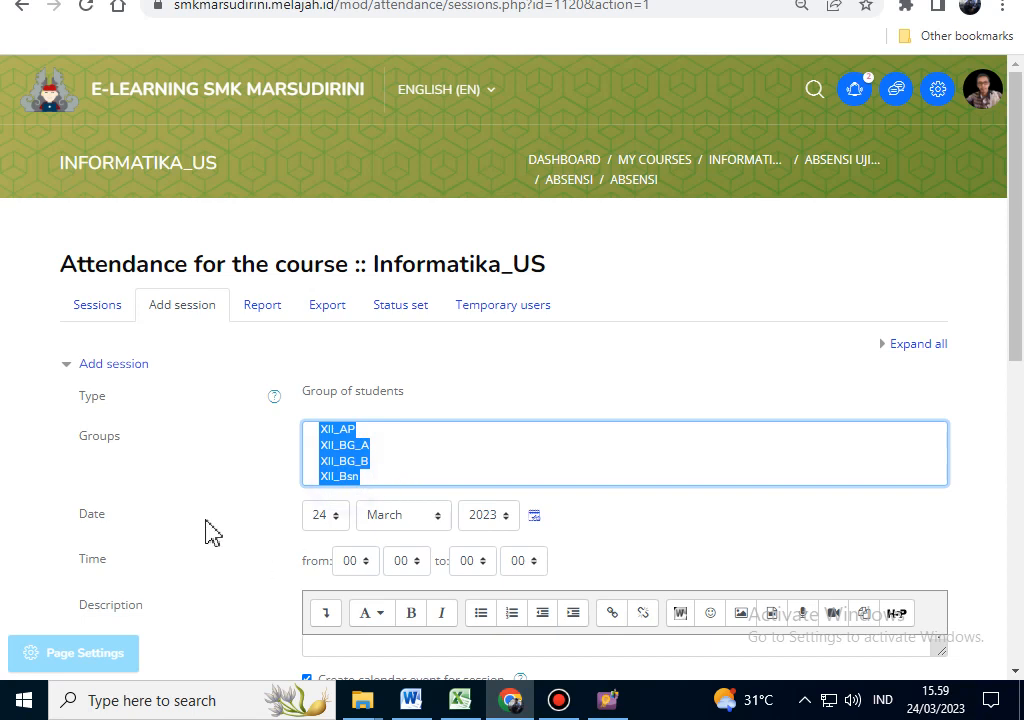
# Step: Set the attendance session's date to 27 March 2023
pyautogui.scroll(-1, 208, 532)
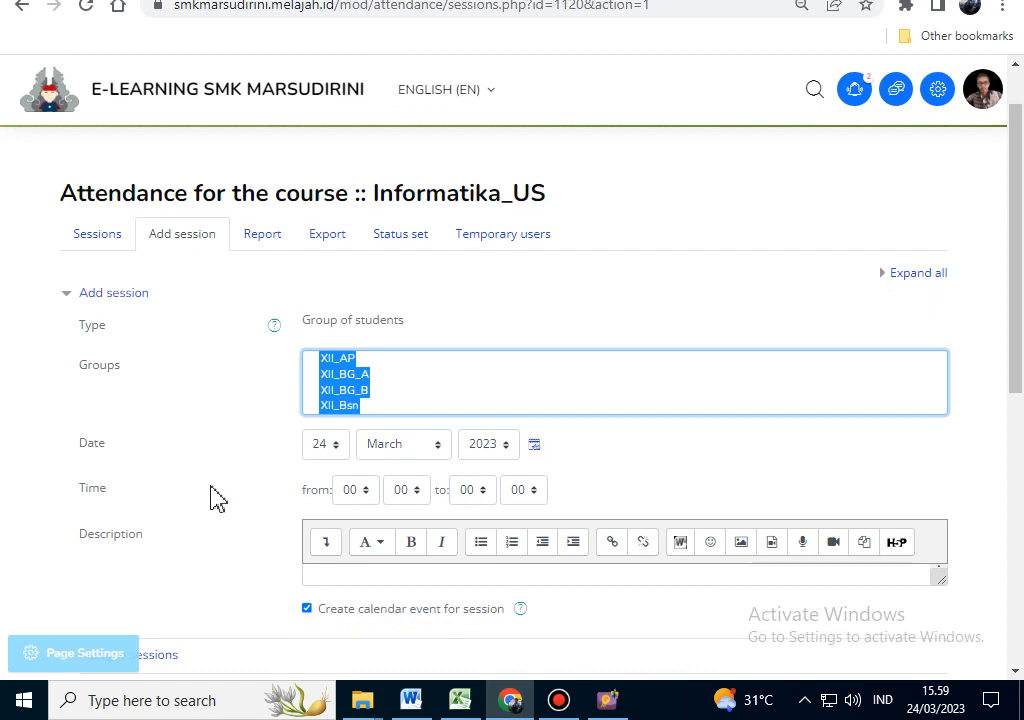
pyautogui.click(325, 450)
pyautogui.moveTo(348, 313); pyautogui.dragTo(348, 377)
pyautogui.click(329, 365)
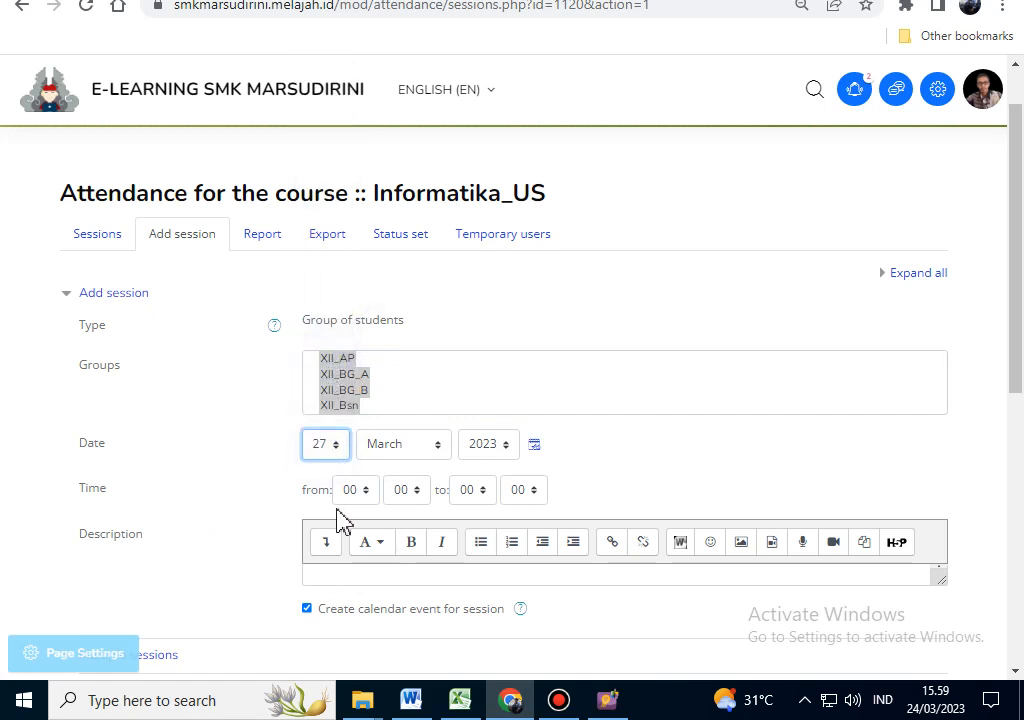
# Step: Set the attendance session's time from 07:00 to 10:30
pyautogui.scroll(-3, 200, 450)
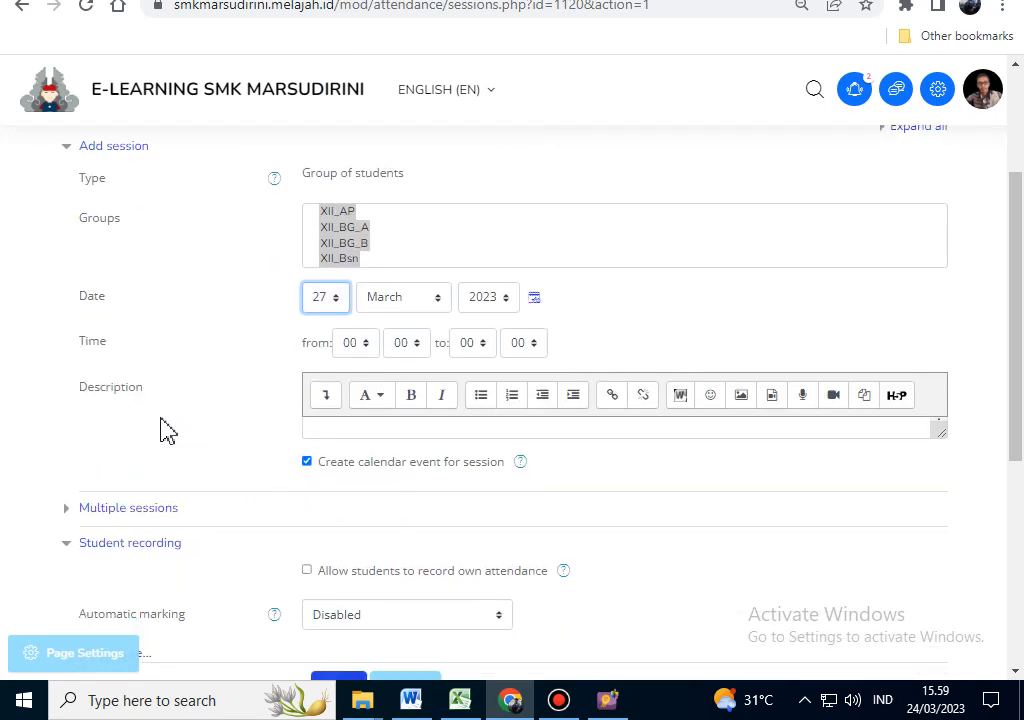
pyautogui.click(362, 348)
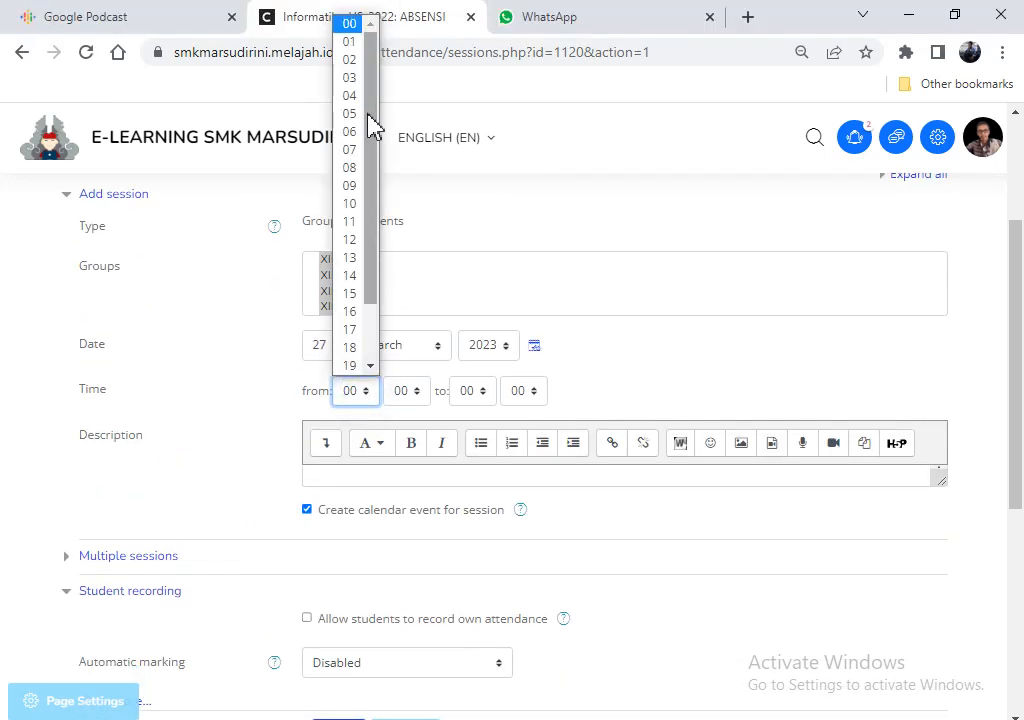
pyautogui.click(359, 150)
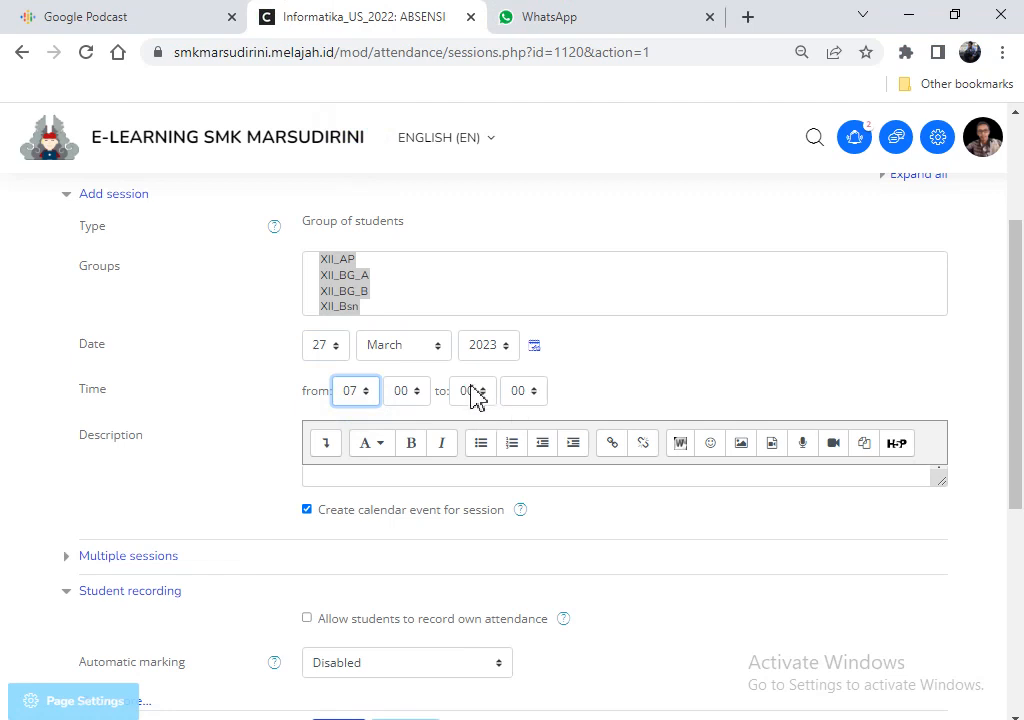
pyautogui.click(470, 391)
pyautogui.click(478, 205)
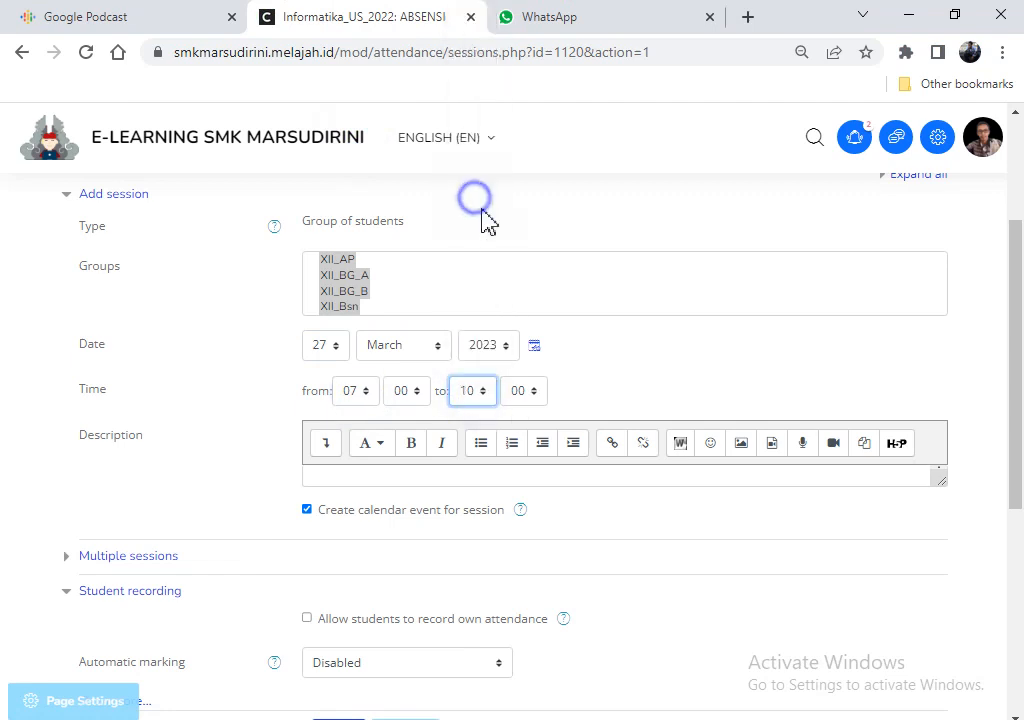
pyautogui.click(525, 390)
pyautogui.click(525, 523)
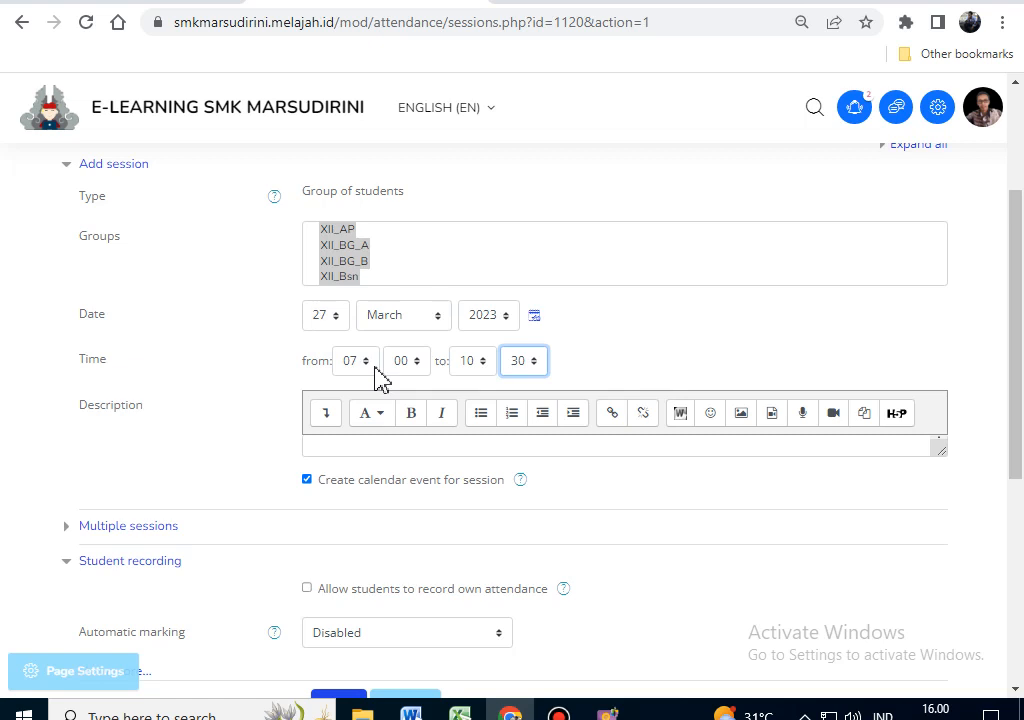
# Step: Enter "SILAHKAN LAKUKAN ABSENSI TERLEBIH DAHULU!" as the session description and format it as a bold, large heading
pyautogui.scroll(-1, 236, 425)
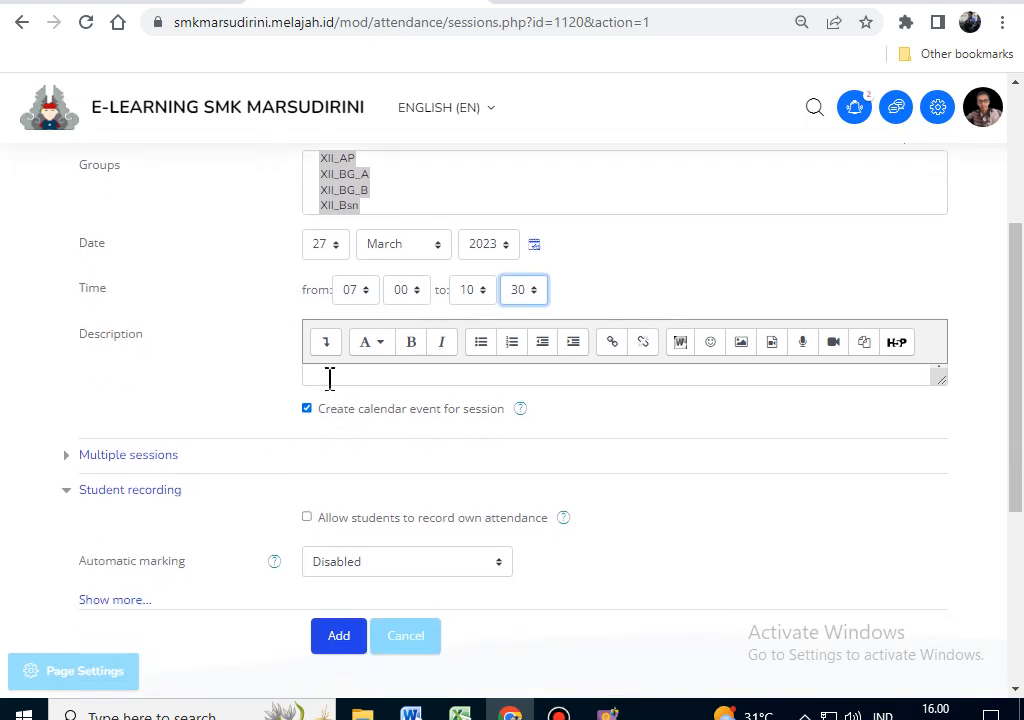
pyautogui.click(329, 378)
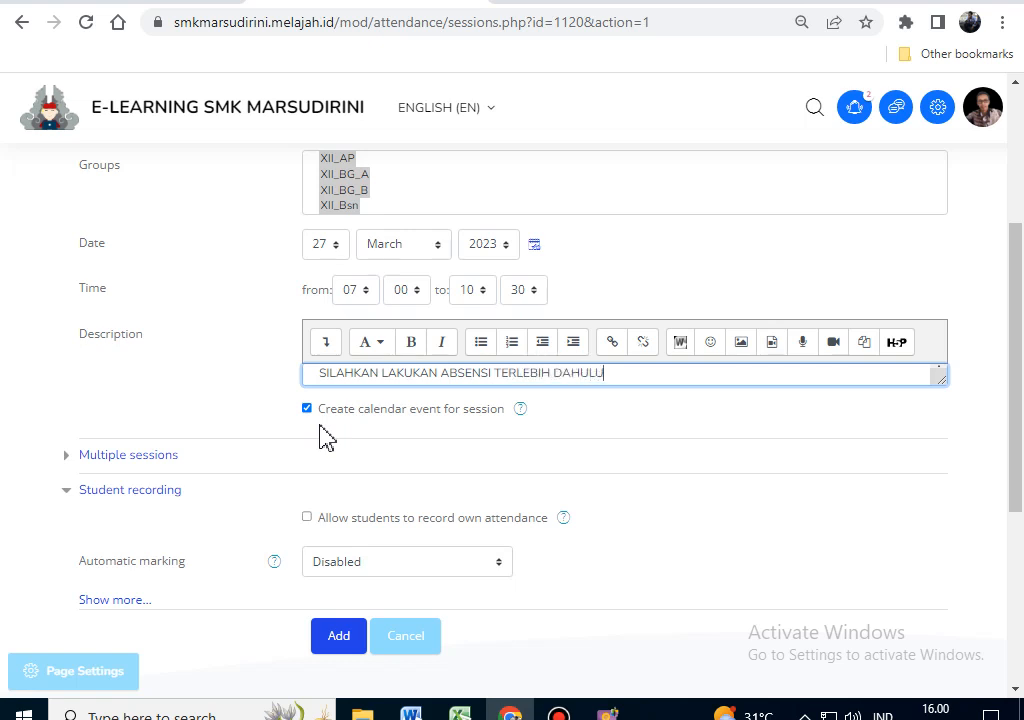
pyautogui.tripleClick(312, 373)
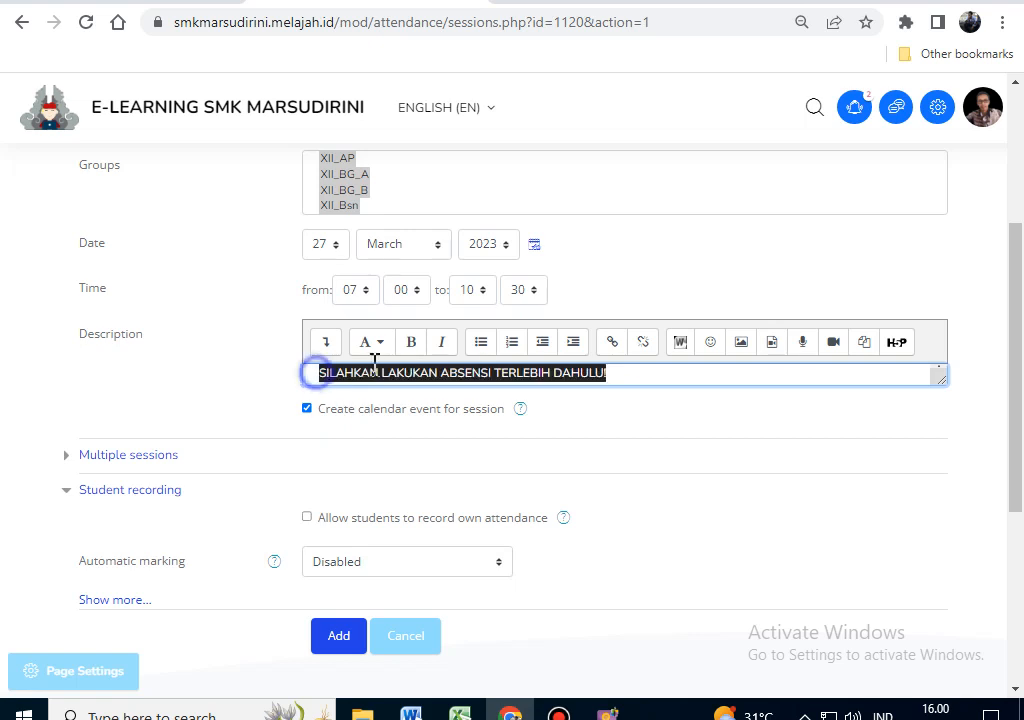
pyautogui.click(411, 342)
pyautogui.click(368, 345)
pyautogui.click(373, 375)
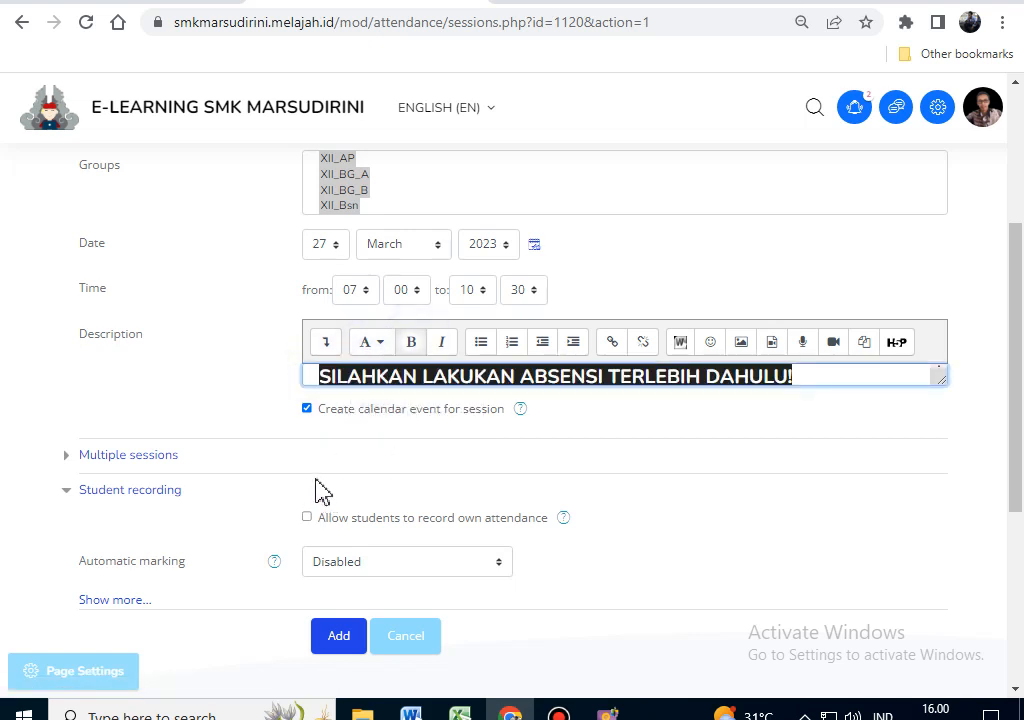
# Step: Set the session to repeat on Mondays until 27 March 2023
pyautogui.scroll(-1, 157, 410)
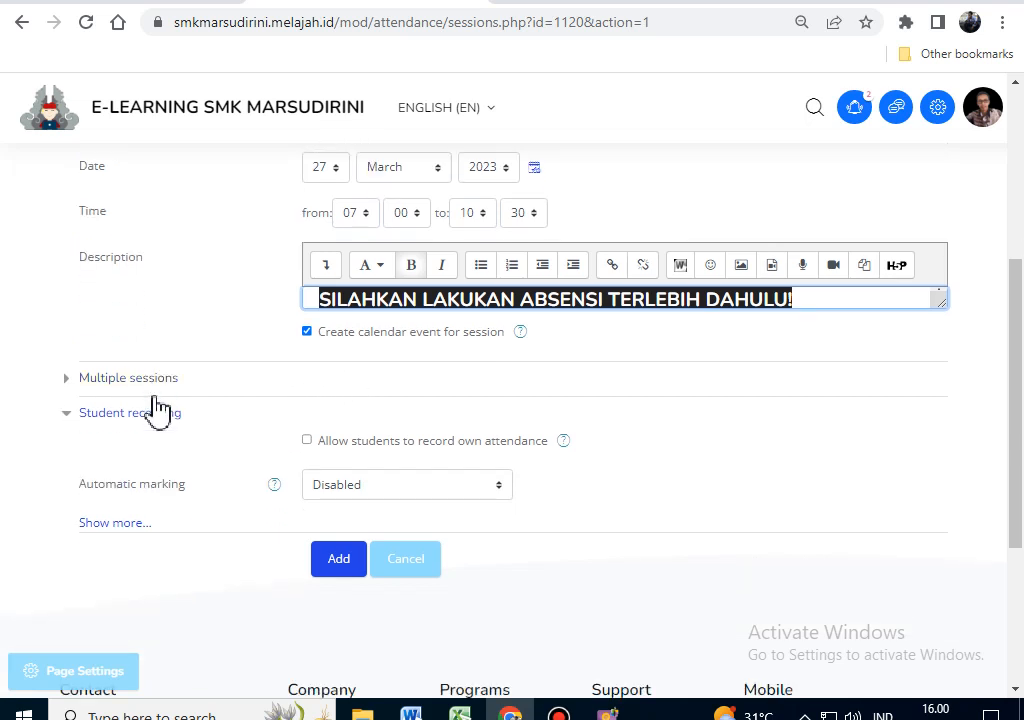
pyautogui.scroll(-1, 155, 405)
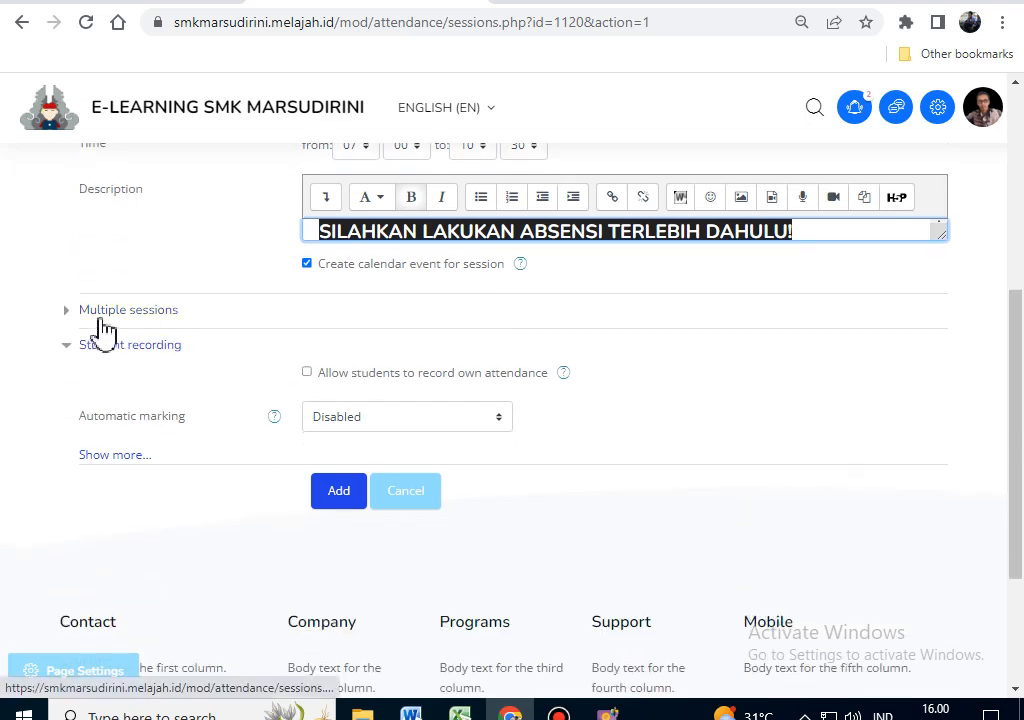
pyautogui.click(92, 318)
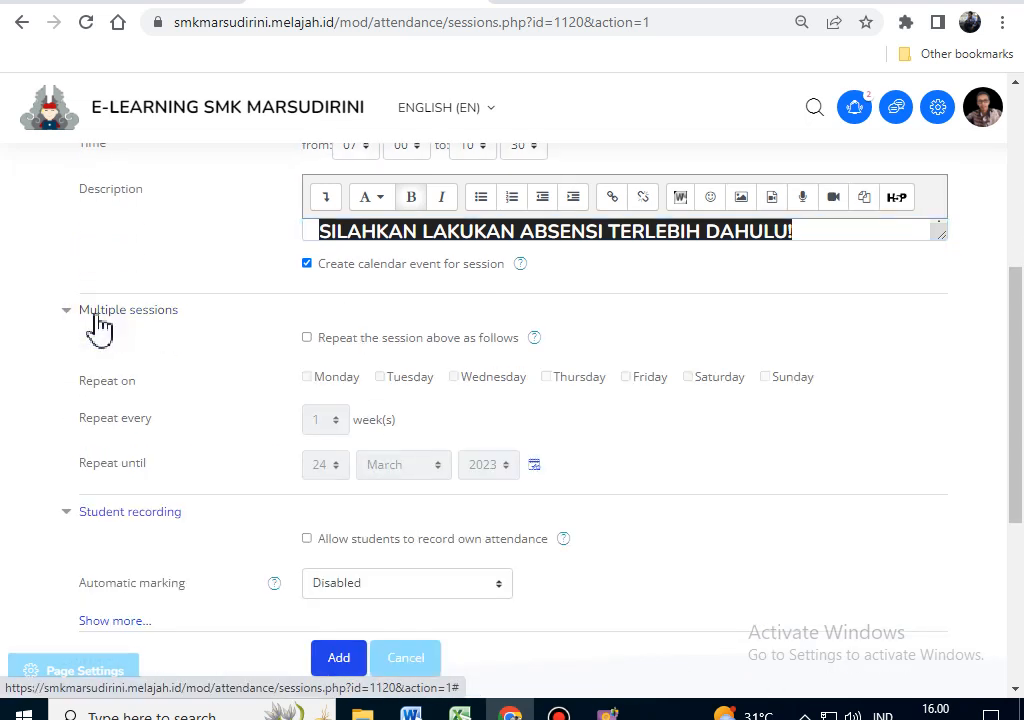
pyautogui.click(307, 339)
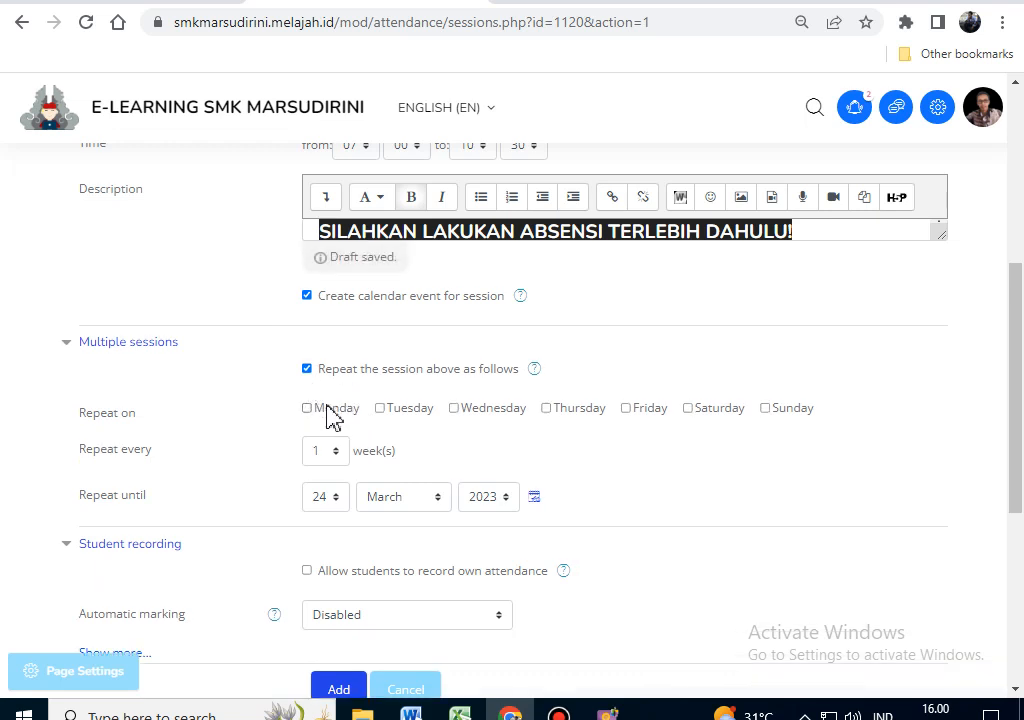
pyautogui.click(309, 409)
pyautogui.scroll(-2, 425, 395)
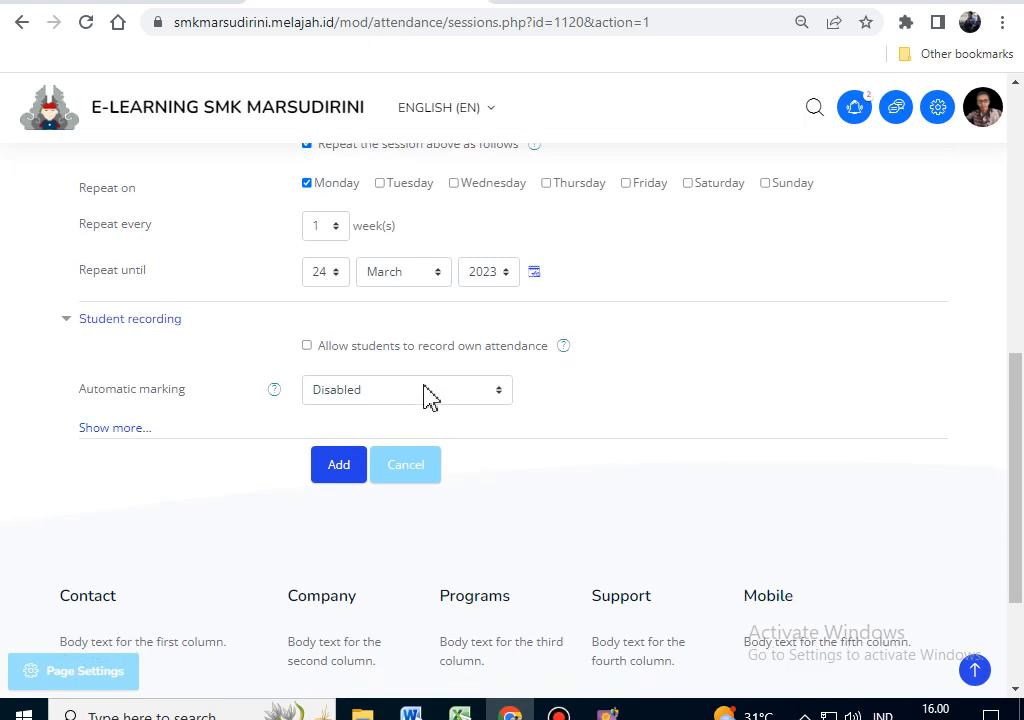
pyautogui.click(329, 289)
pyautogui.moveTo(347, 425); pyautogui.dragTo(345, 520)
pyautogui.click(322, 566)
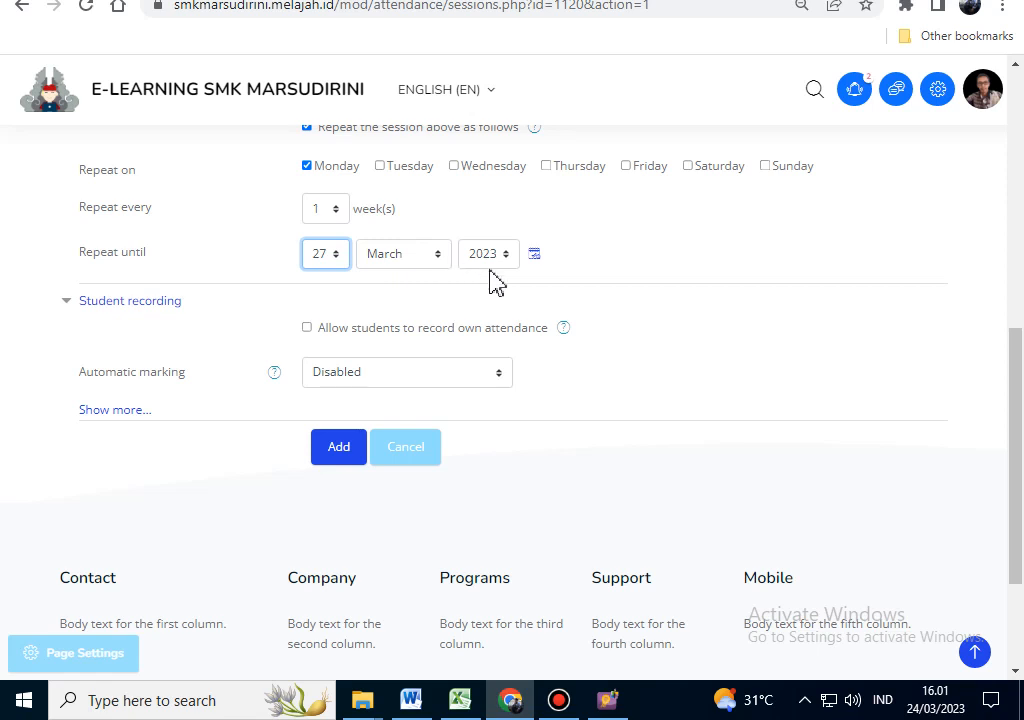
# Step: Allow students to record their own attendance, with the highest available status selected automatically
pyautogui.scroll(-1, 213, 365)
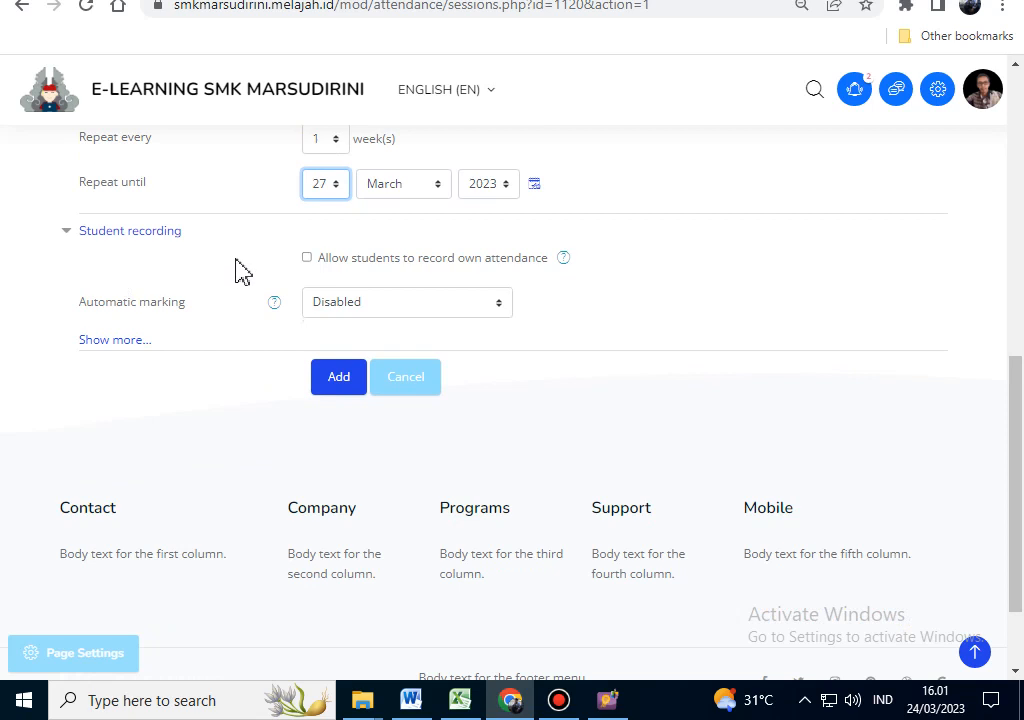
pyautogui.click(307, 258)
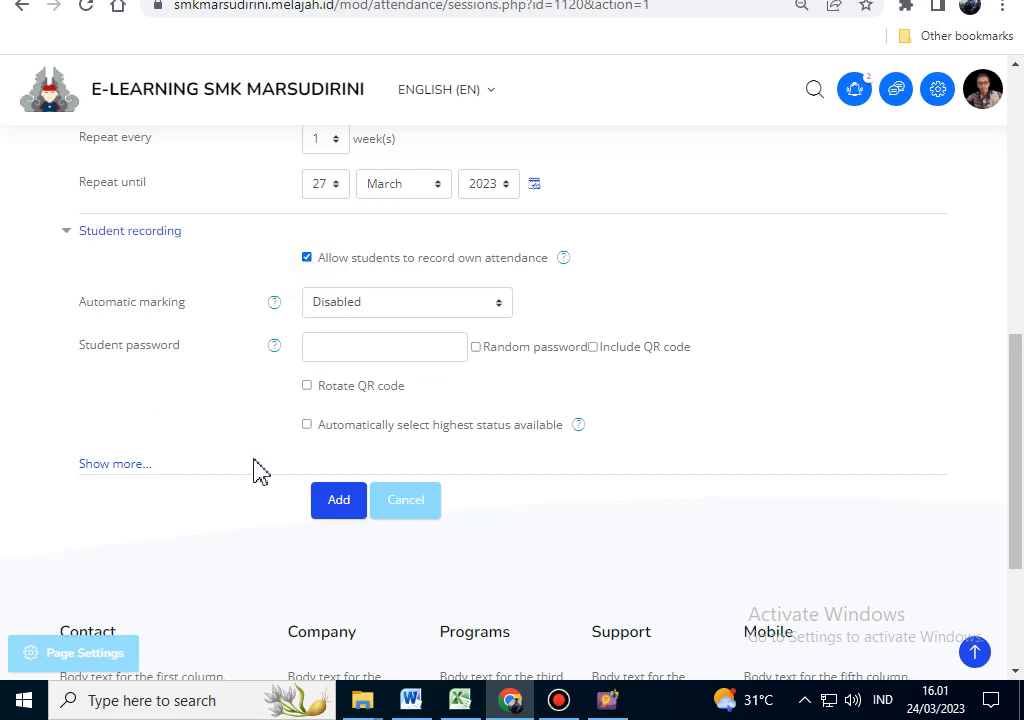
pyautogui.click(307, 424)
# Step: Review the session settings and add the attendance sessions for the selected groups
pyautogui.scroll(4, 240, 460)
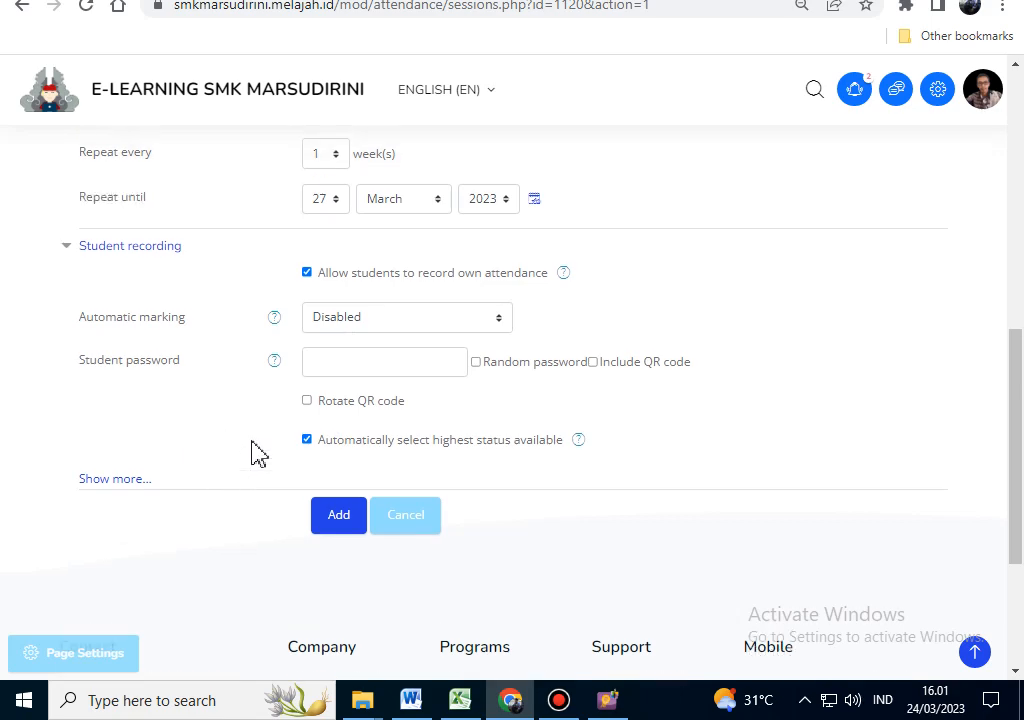
pyautogui.scroll(-4, 274, 320)
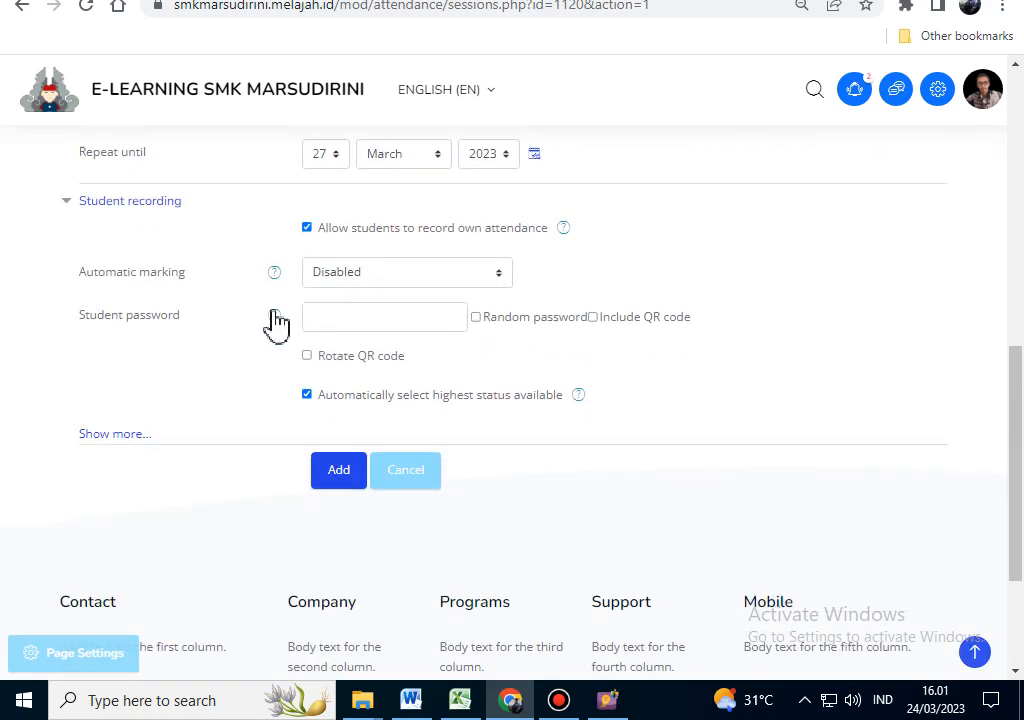
pyautogui.scroll(3, 276, 322)
pyautogui.scroll(4, 279, 322)
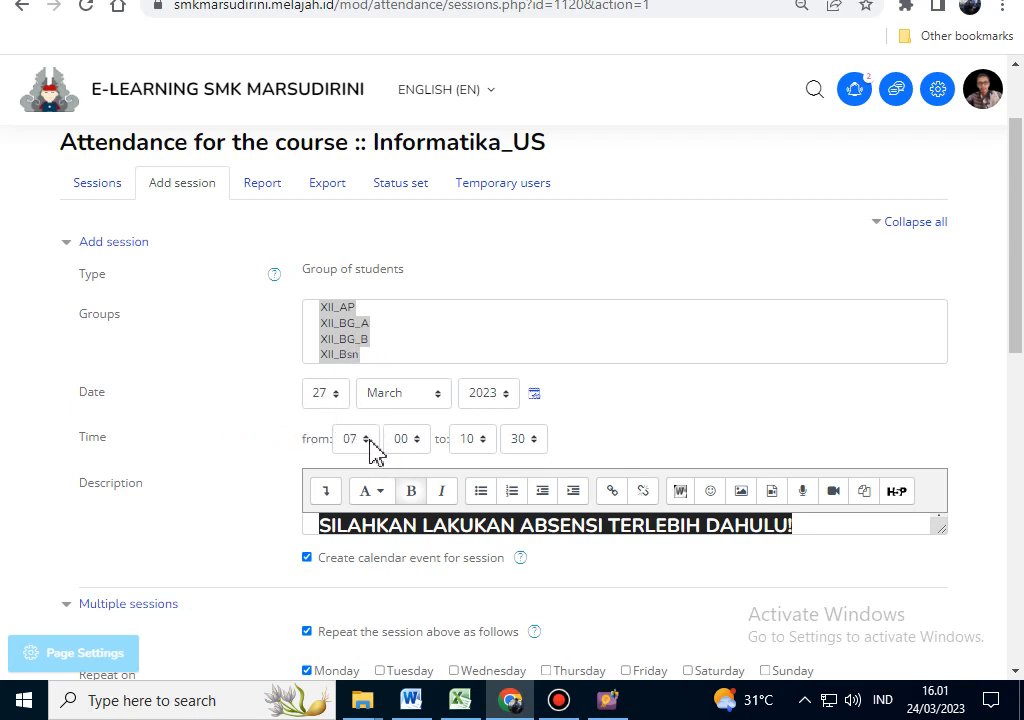
pyautogui.scroll(-3, 370, 450)
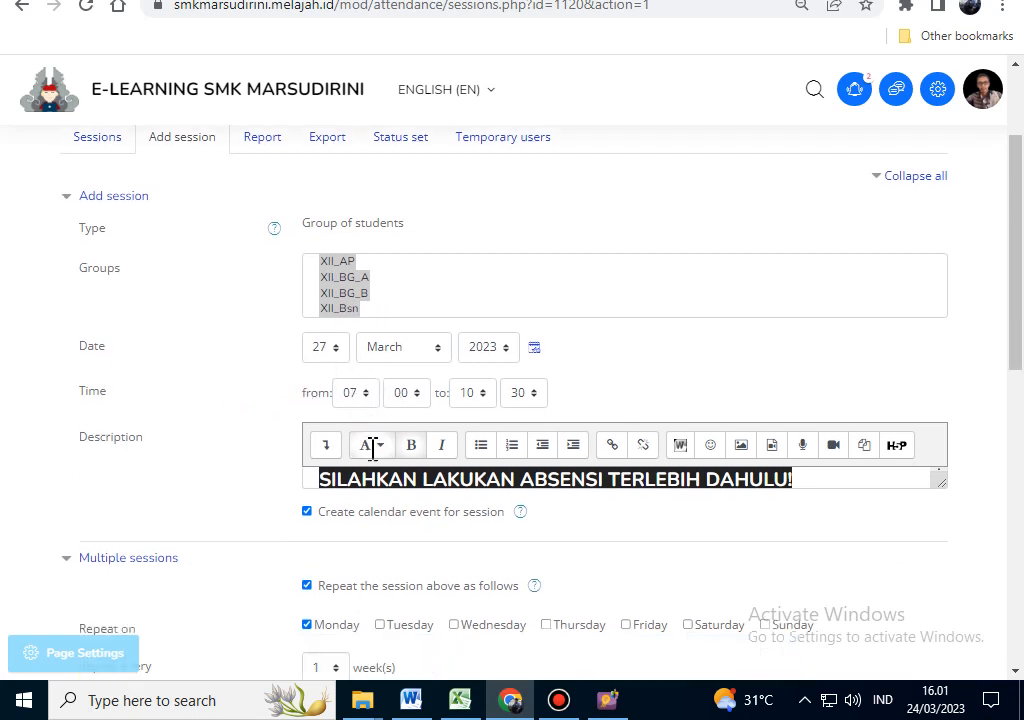
pyautogui.scroll(-2, 286, 354)
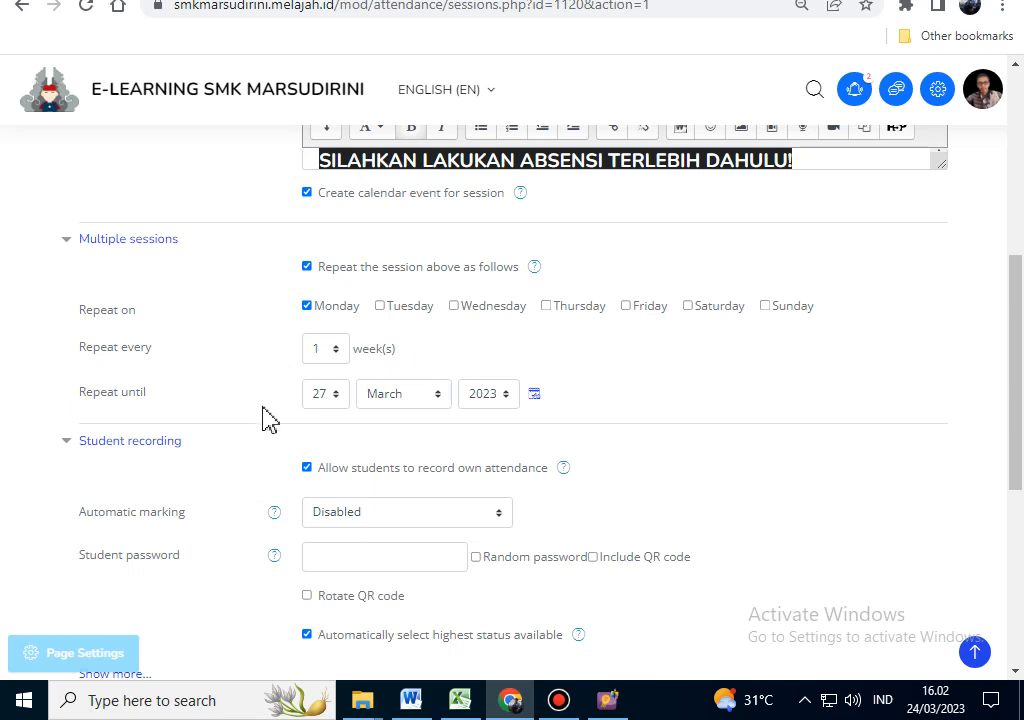
pyautogui.scroll(-2, 242, 389)
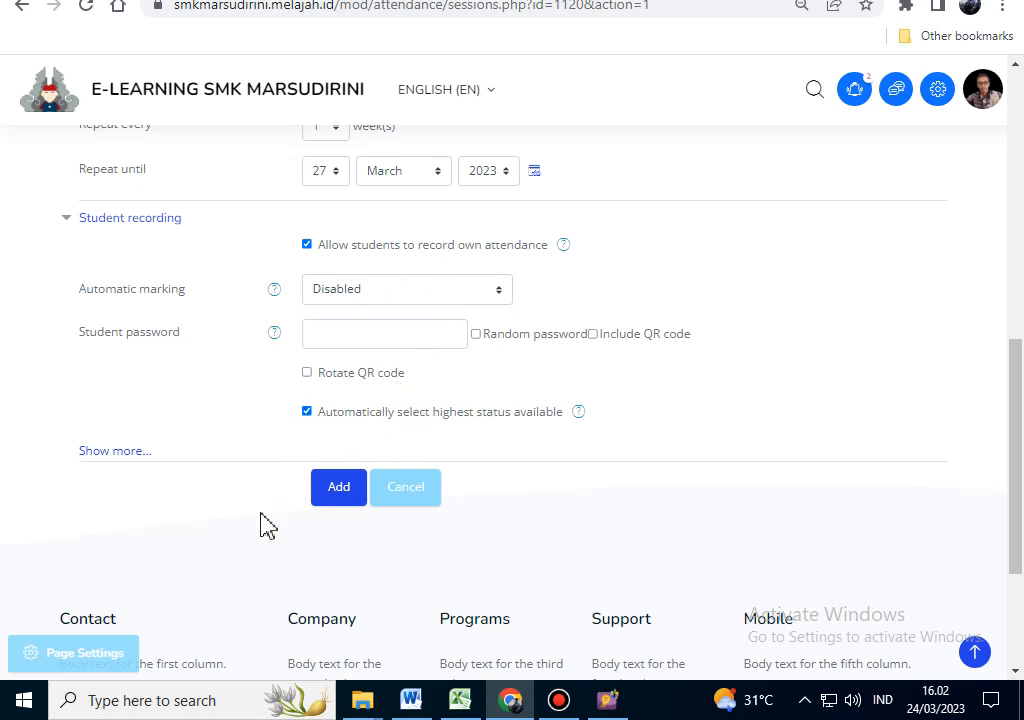
pyautogui.click(340, 497)
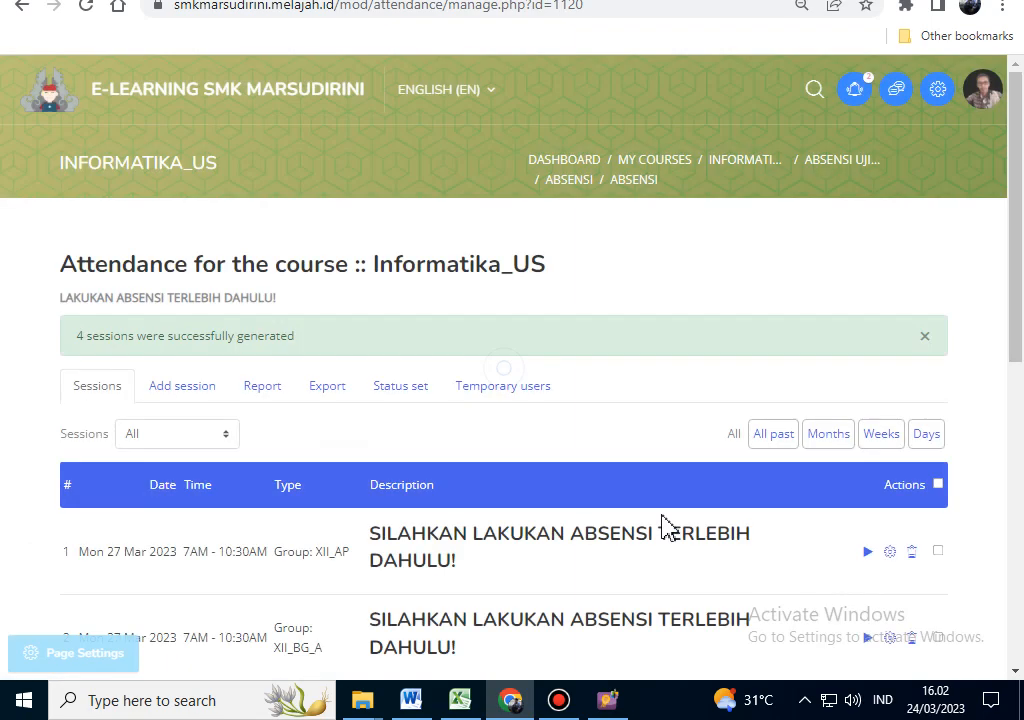
# Step: Check the generated group sessions and open the attendance status set settings
pyautogui.scroll(-5, 420, 350)
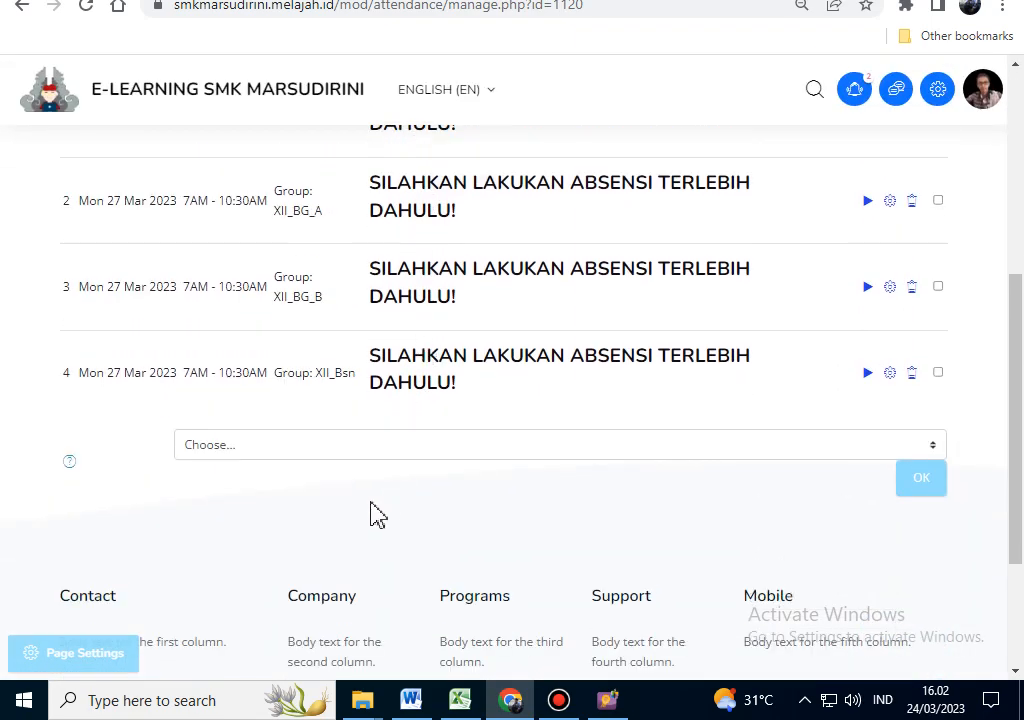
pyautogui.scroll(3, 350, 490)
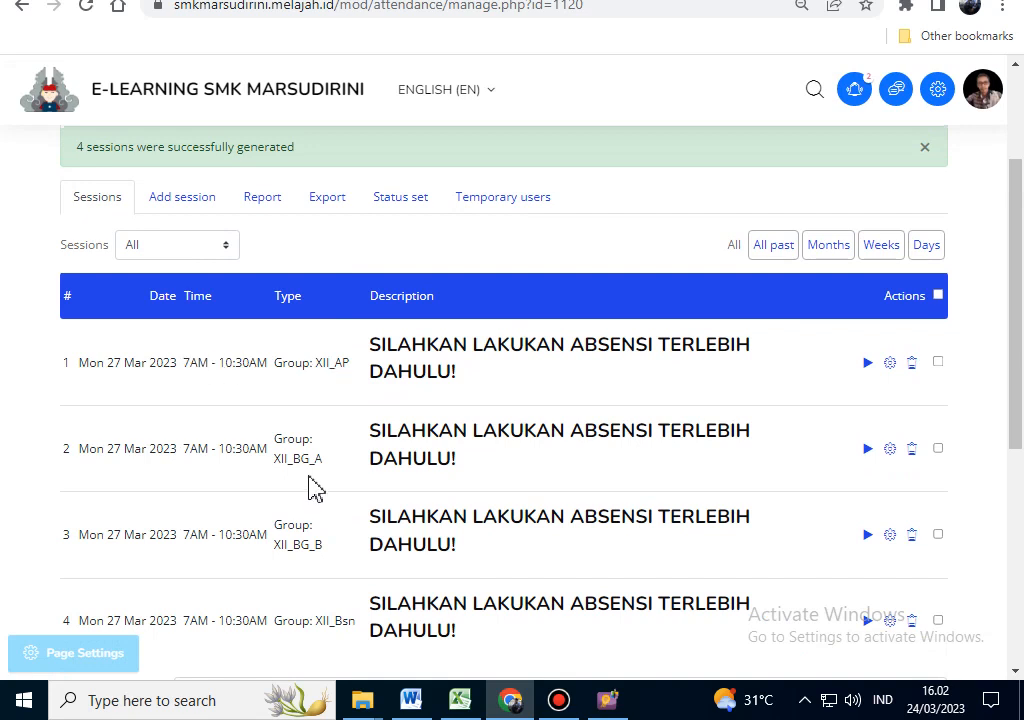
pyautogui.scroll(-1, 280, 475)
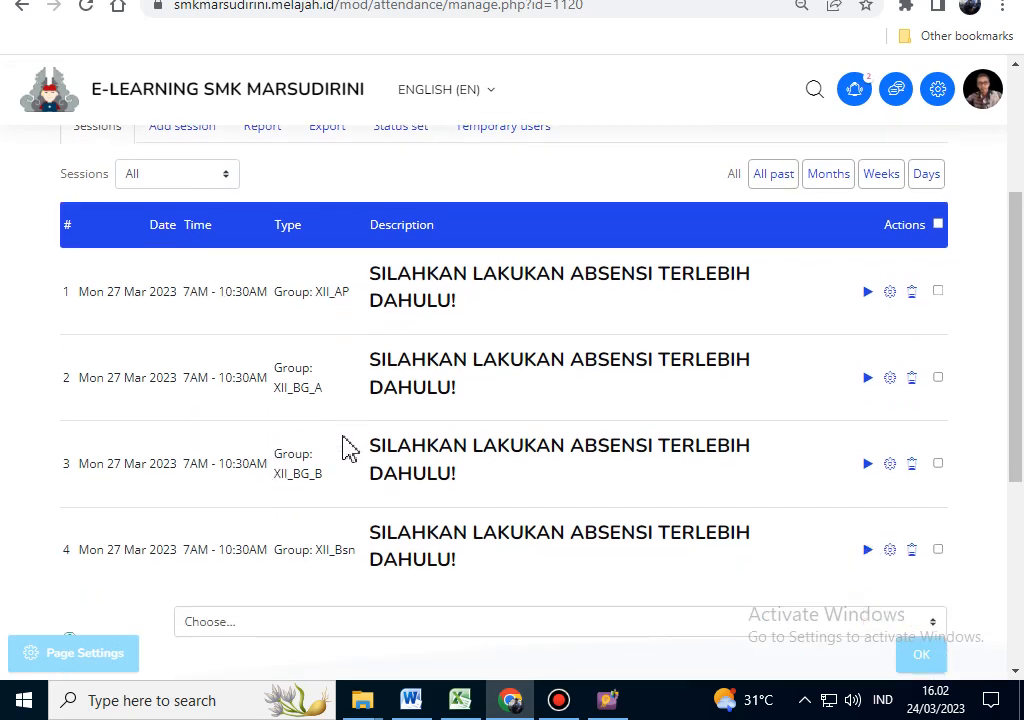
pyautogui.scroll(-1, 300, 500)
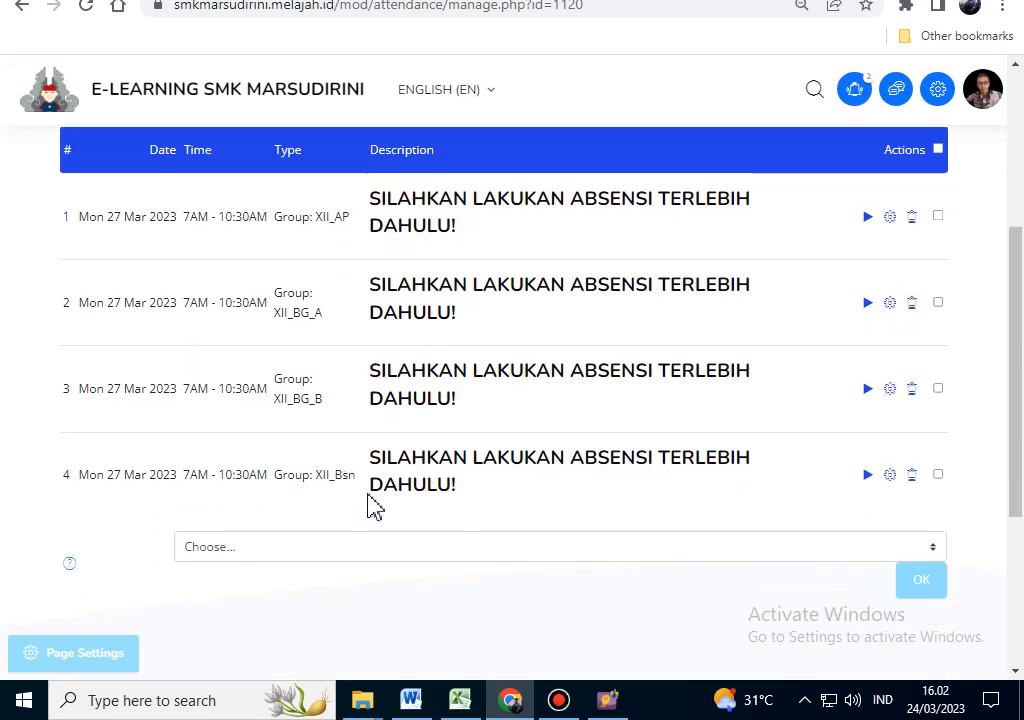
pyautogui.scroll(2, 446, 490)
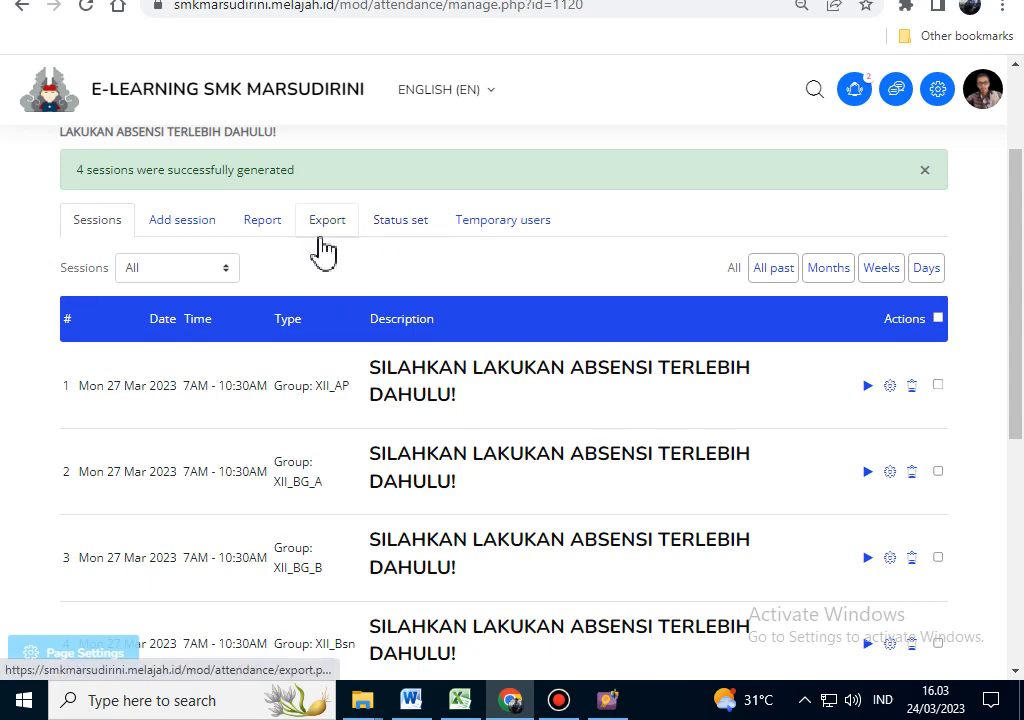
pyautogui.click(407, 240)
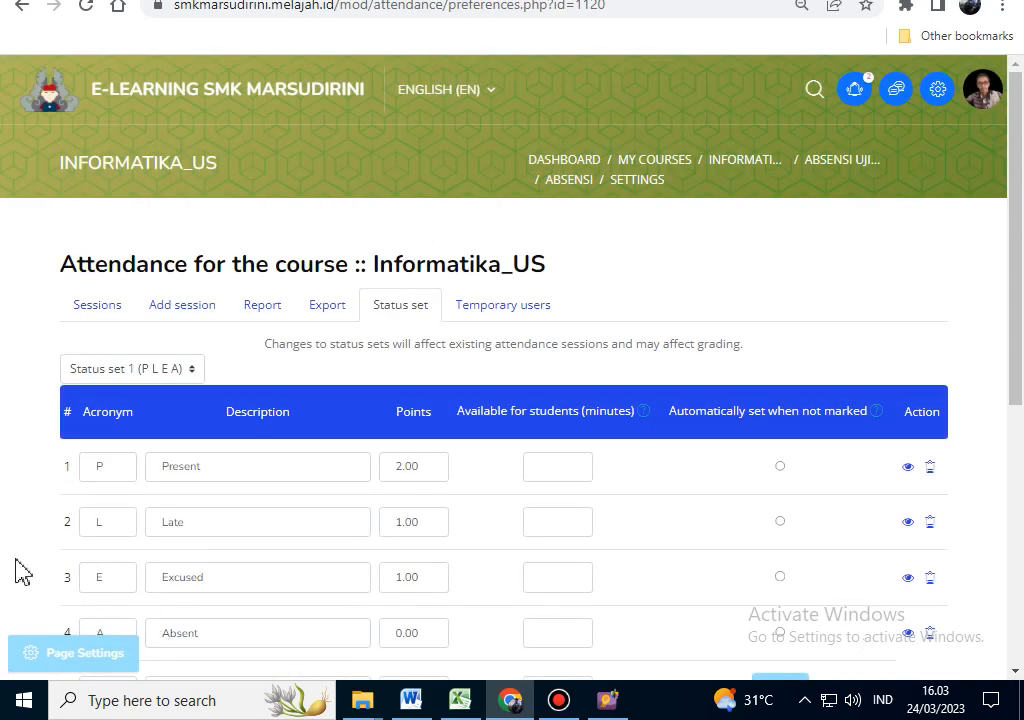
# Step: Change the Present status to acronym H, description HADIR and 5 points
pyautogui.scroll(-1, 10, 470)
pyautogui.doubleClick(118, 406)
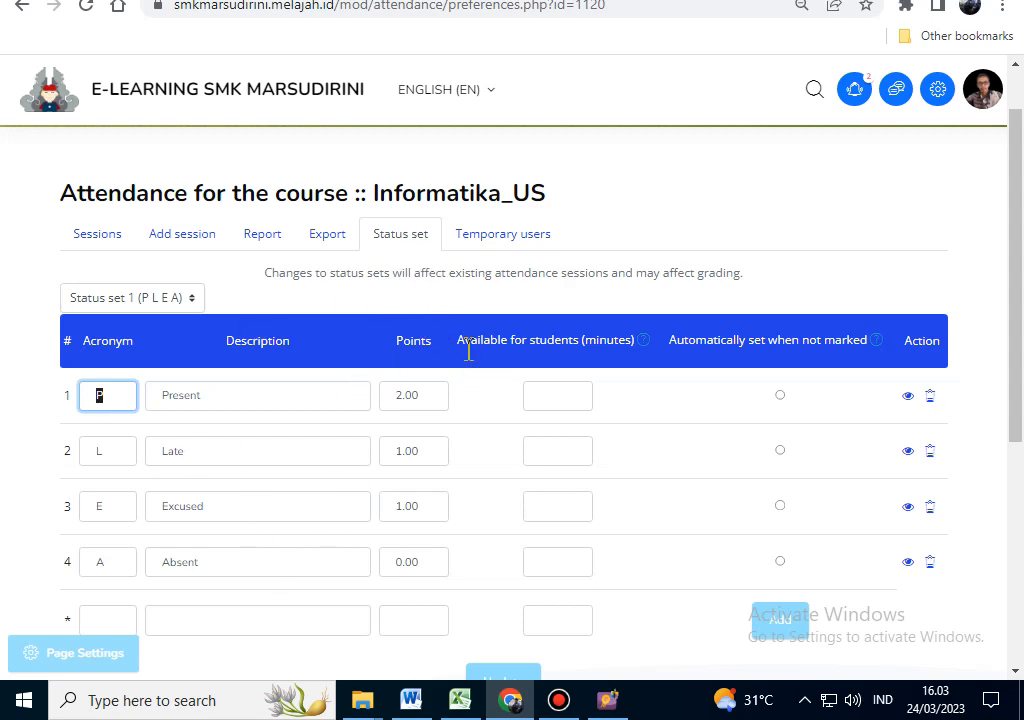
pyautogui.scroll(-3, 8, 362)
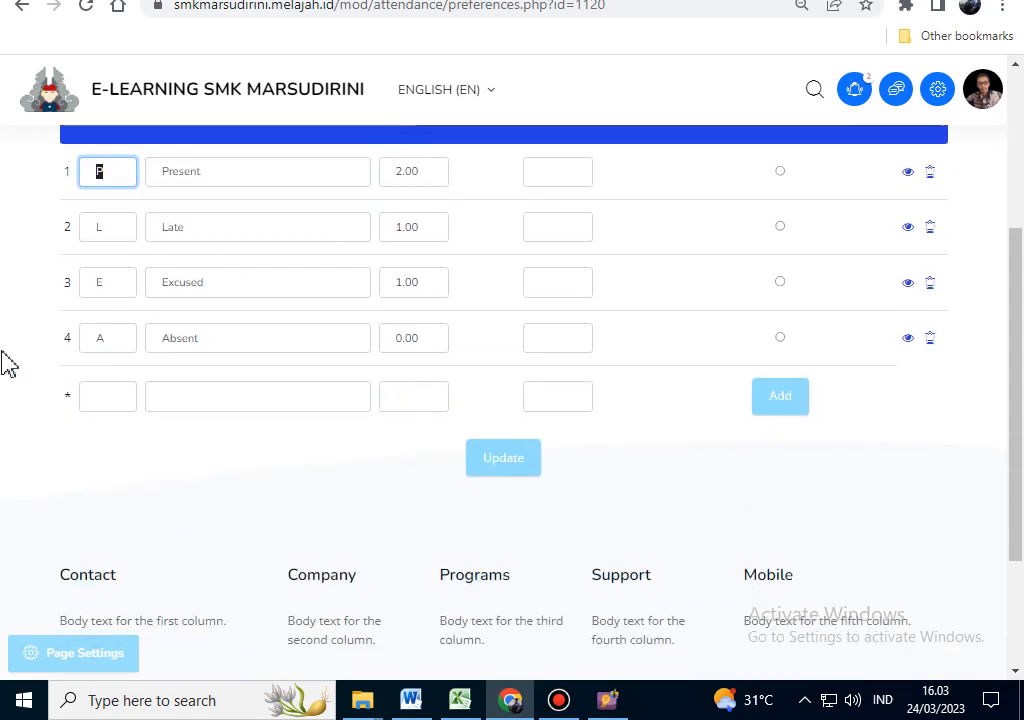
pyautogui.scroll(2, 6, 361)
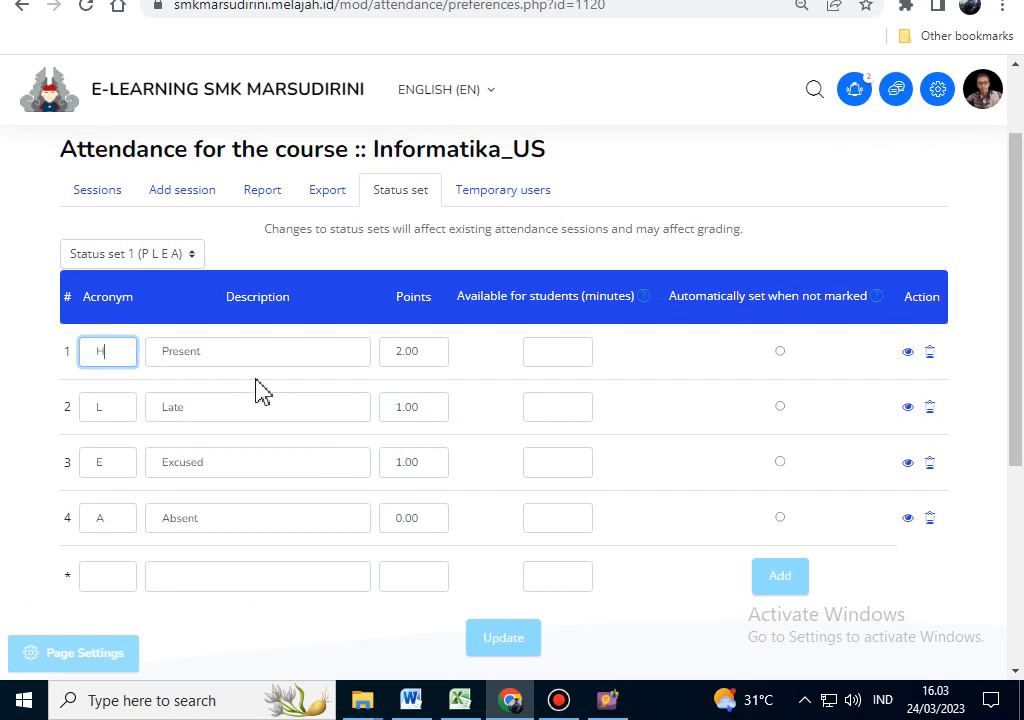
pyautogui.press('Tab')
pyautogui.write('HA')
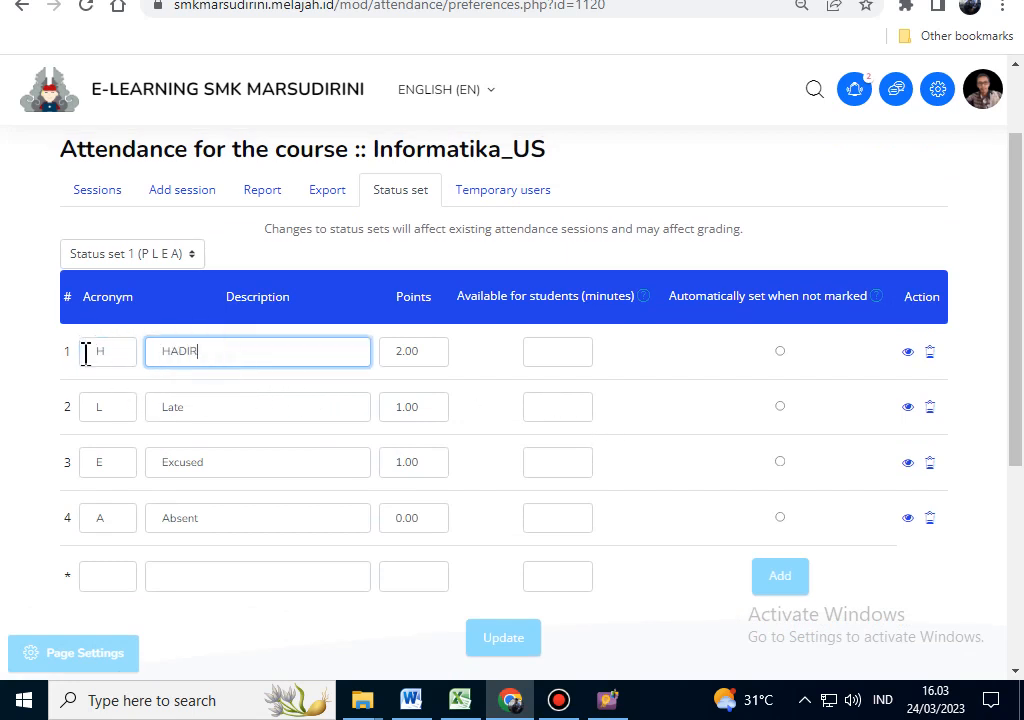
pyautogui.click(396, 354)
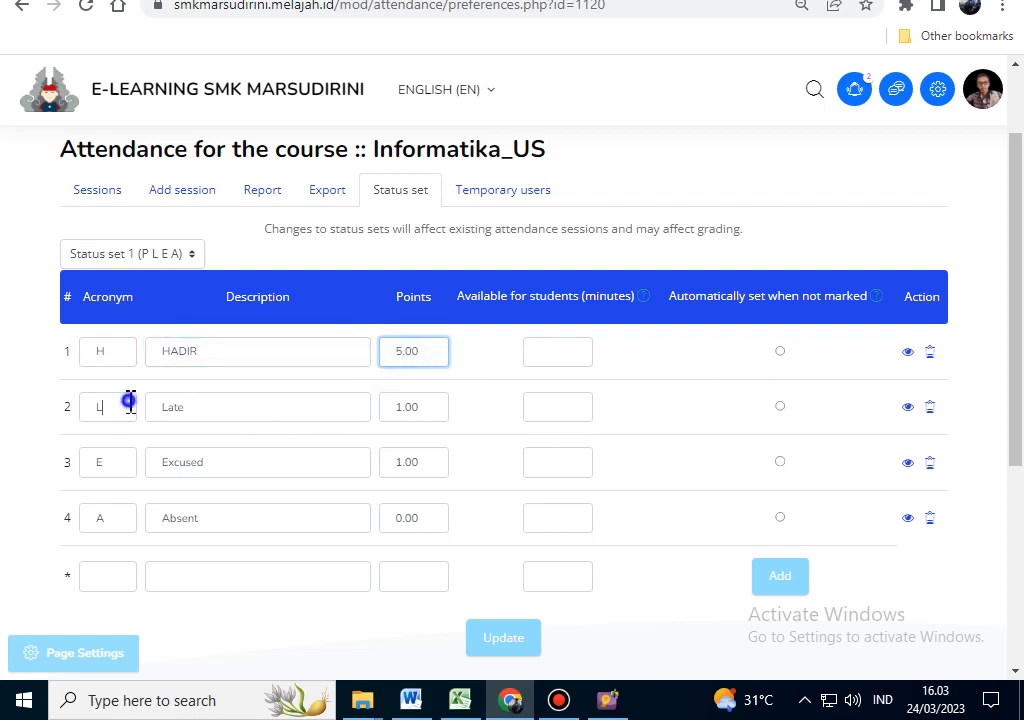
# Step: Change the Late status to I with description IZIN, and the Excused status to S with description SAKIT
pyautogui.moveTo(128, 404); pyautogui.dragTo(85, 406)
pyautogui.write('I')
pyautogui.press('Tab')
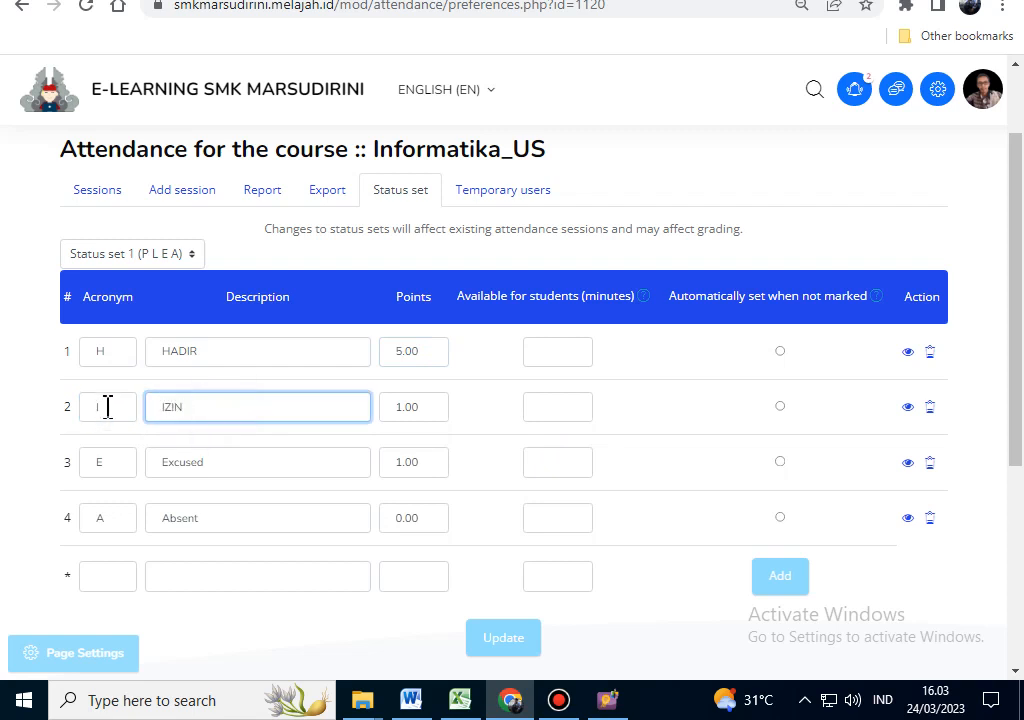
pyautogui.doubleClick(119, 464)
pyautogui.write('S')
pyautogui.press('Tab')
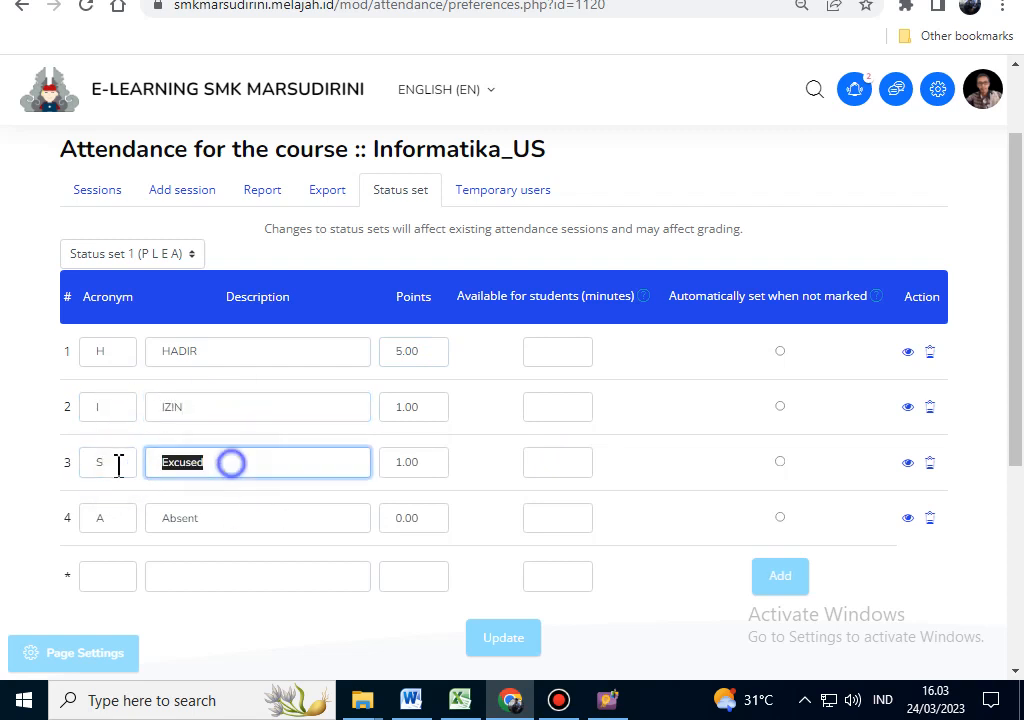
pyautogui.write('SAKIT')
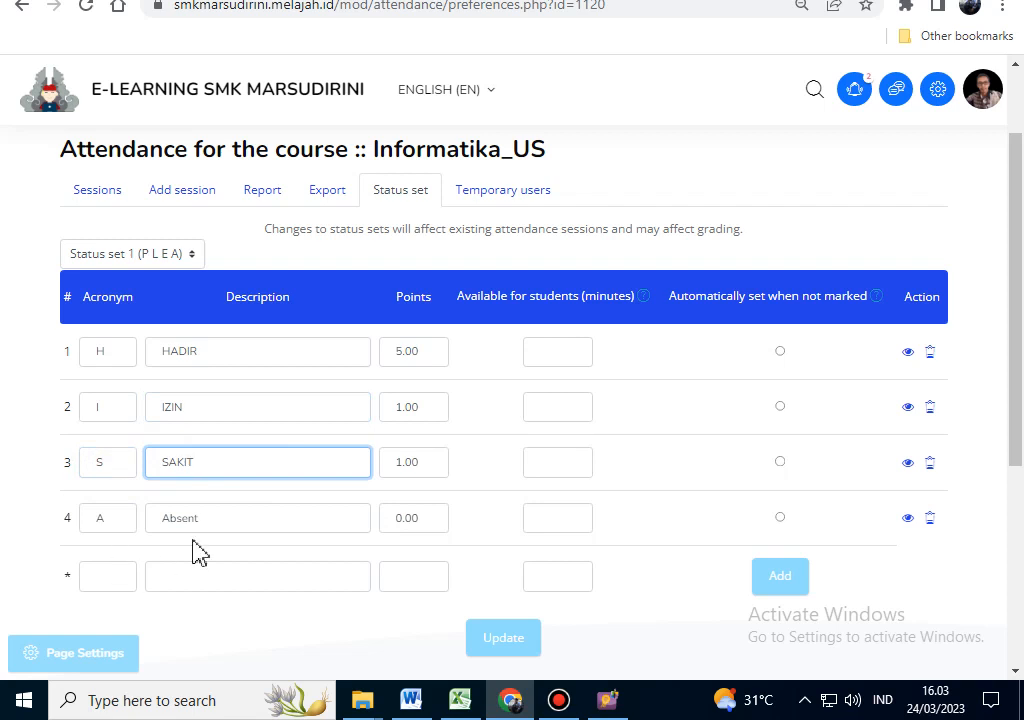
# Step: Change the Absent status description to TANPA KETERANGAN and update the status set
pyautogui.doubleClick(190, 519)
pyautogui.write('TANPA KETERANGAN')
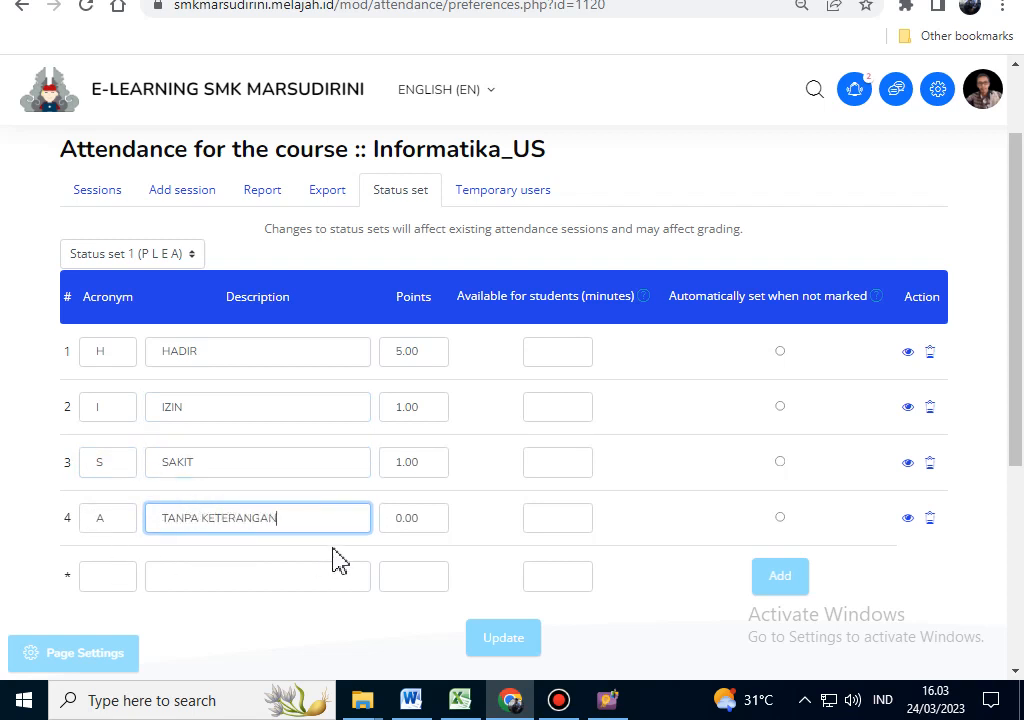
pyautogui.scroll(-2, 11, 530)
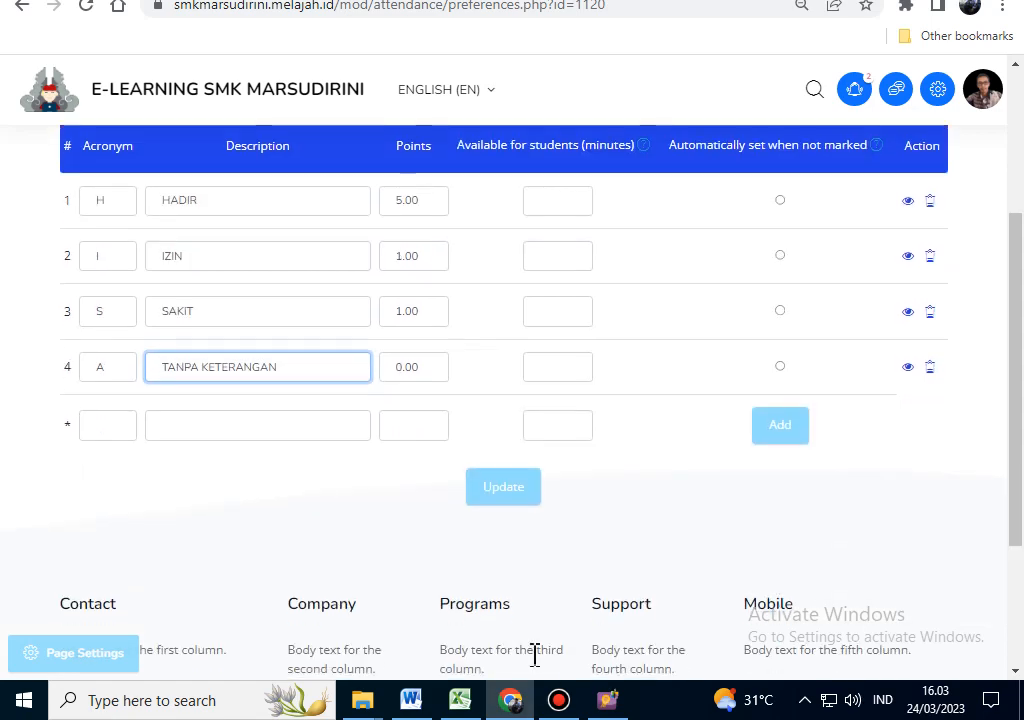
pyautogui.click(504, 497)
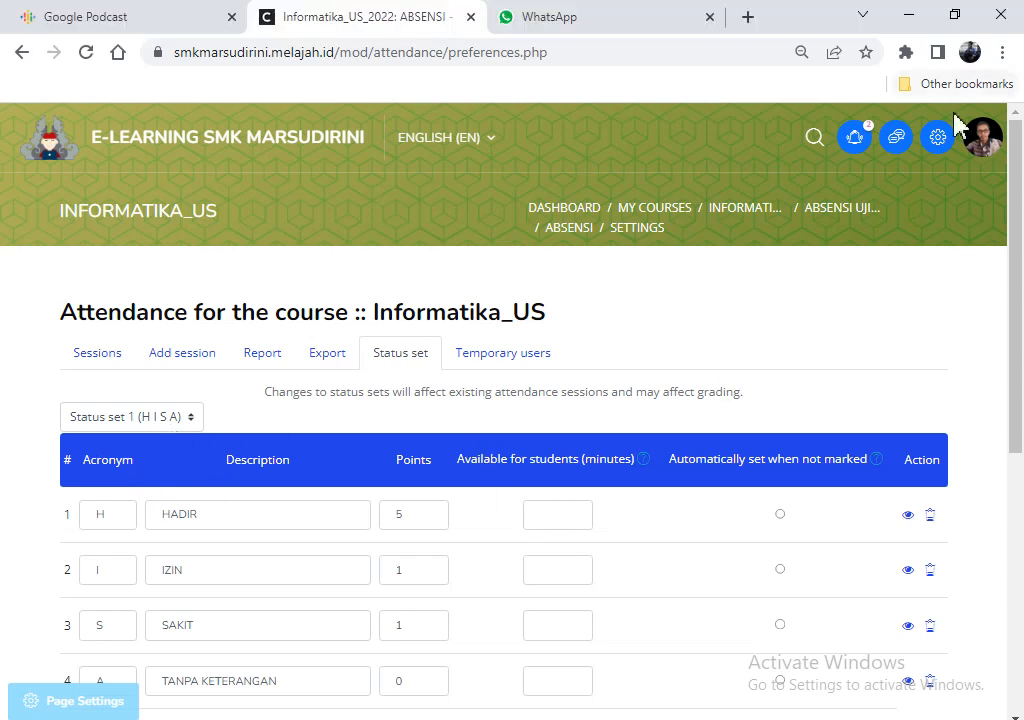
# Step: Return to the Informatika_US course page and expand the ABSENSI UJIAN topic
pyautogui.click(734, 210)
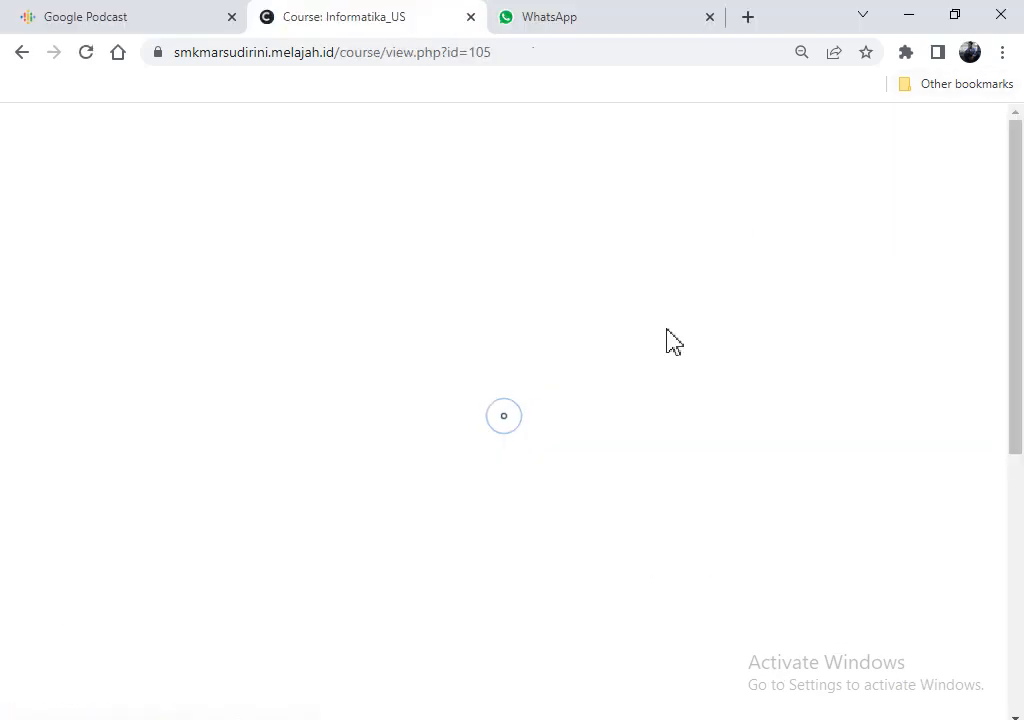
pyautogui.scroll(-2, 16, 445)
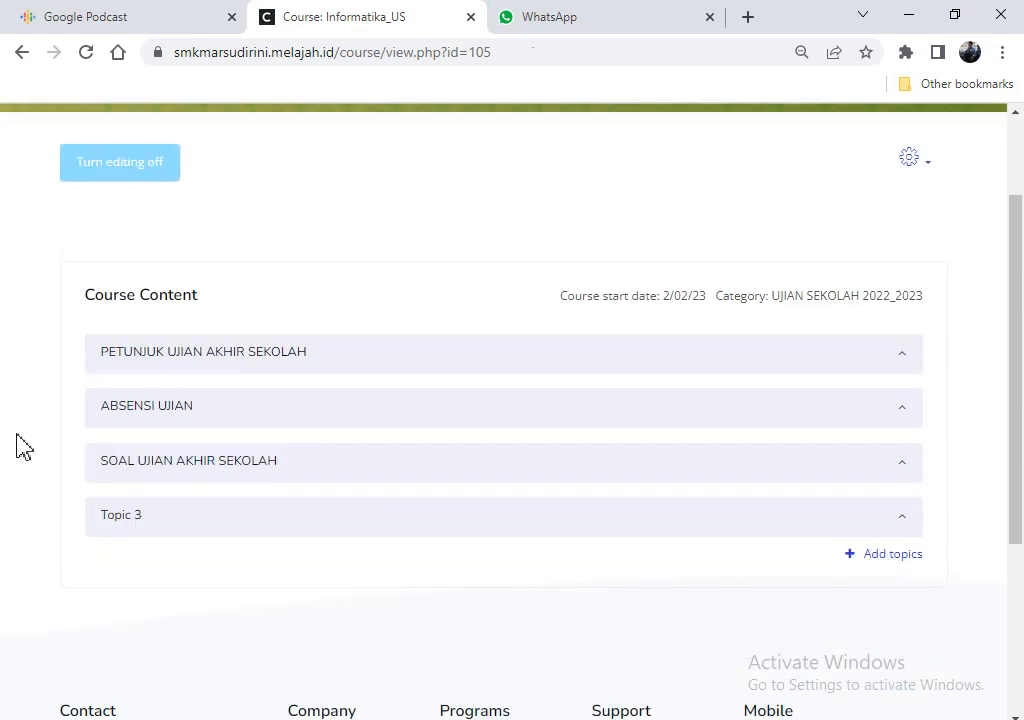
pyautogui.click(140, 396)
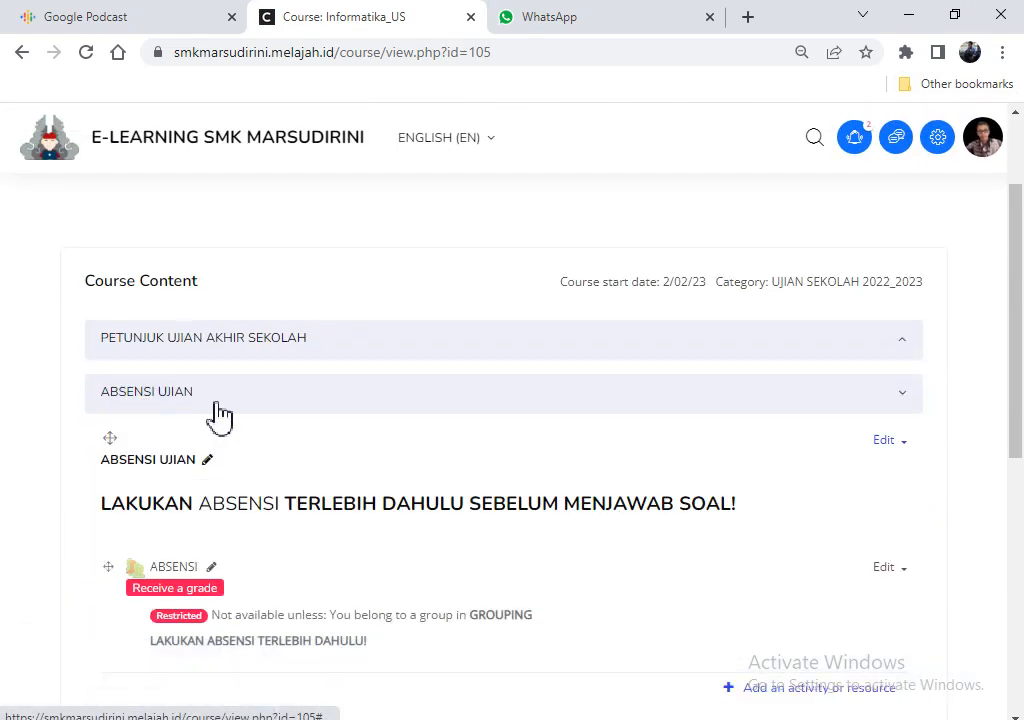
pyautogui.scroll(-2, 360, 492)
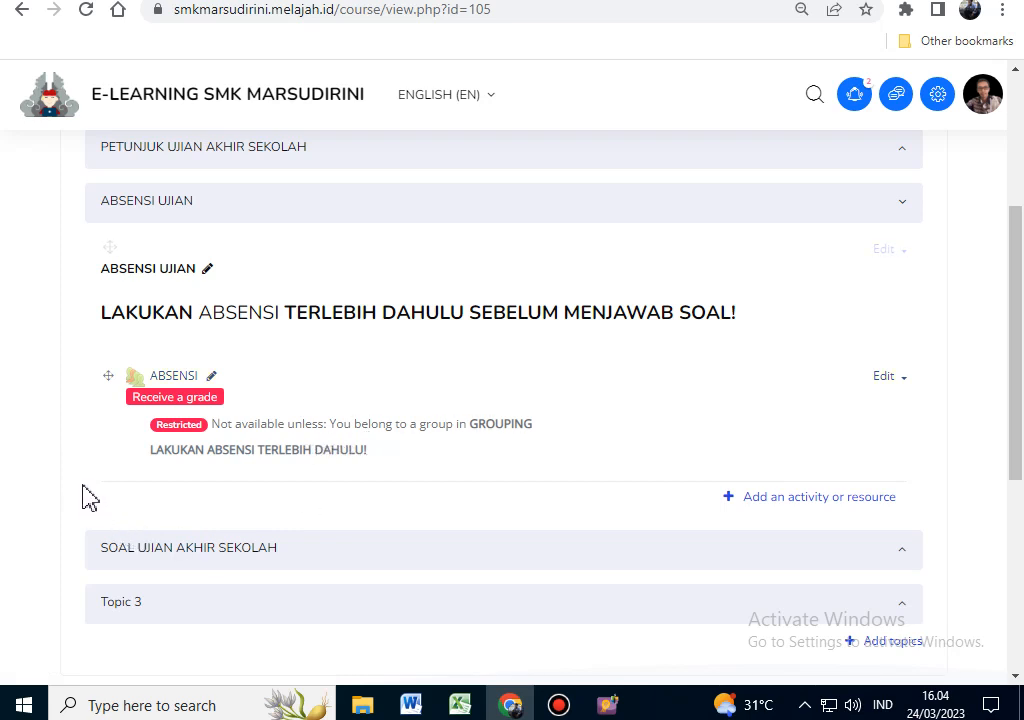
pyautogui.click(165, 275)
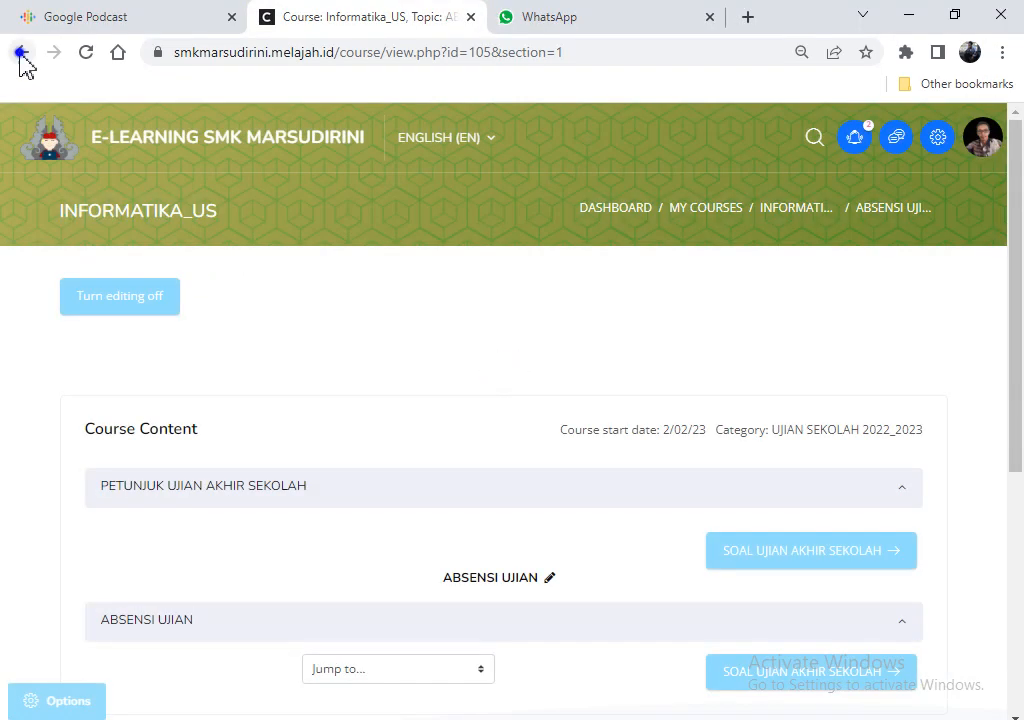
pyautogui.click(21, 52)
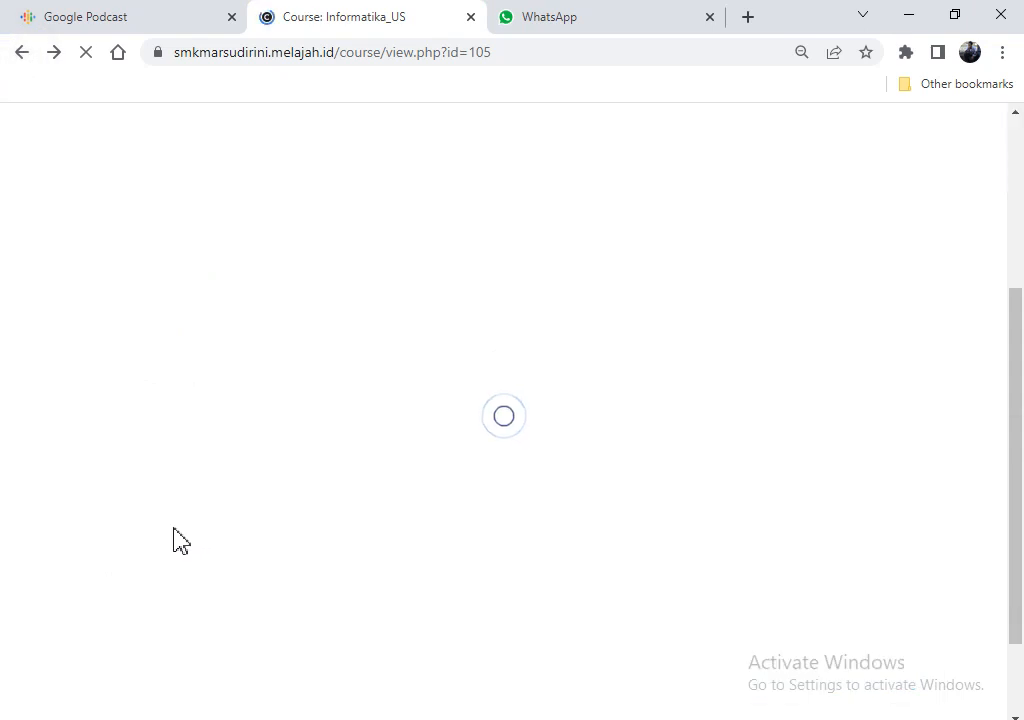
pyautogui.scroll(1, 157, 498)
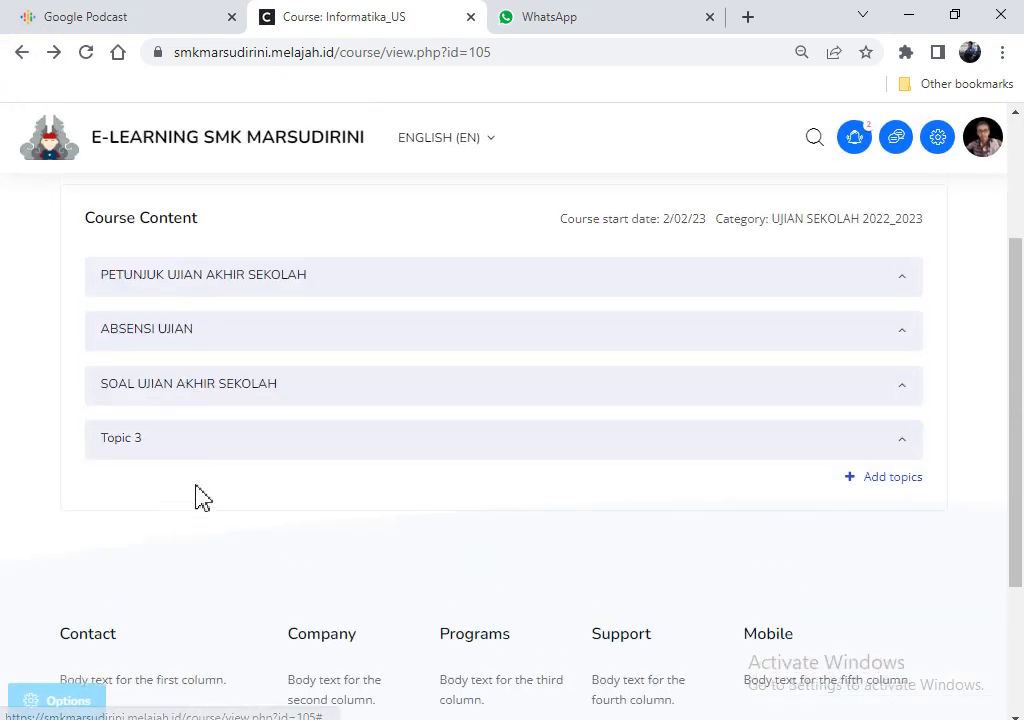
# Step: Expand the SOAL UJIAN AKHIR SEKOLAH topic on the course page
pyautogui.click(181, 402)
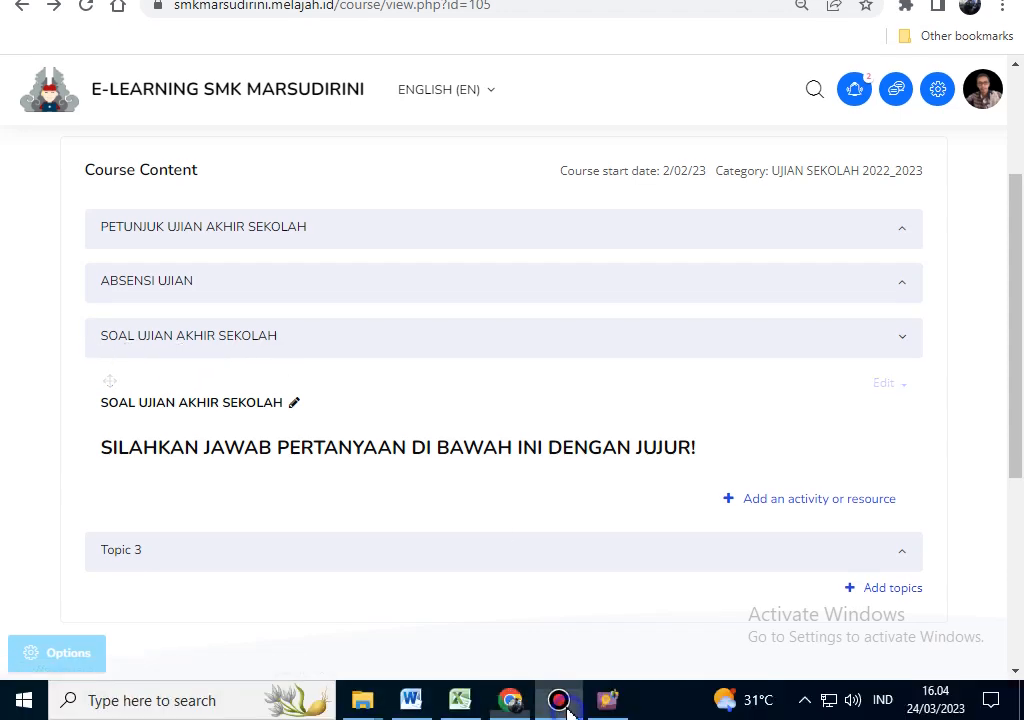
pyautogui.click(560, 702)
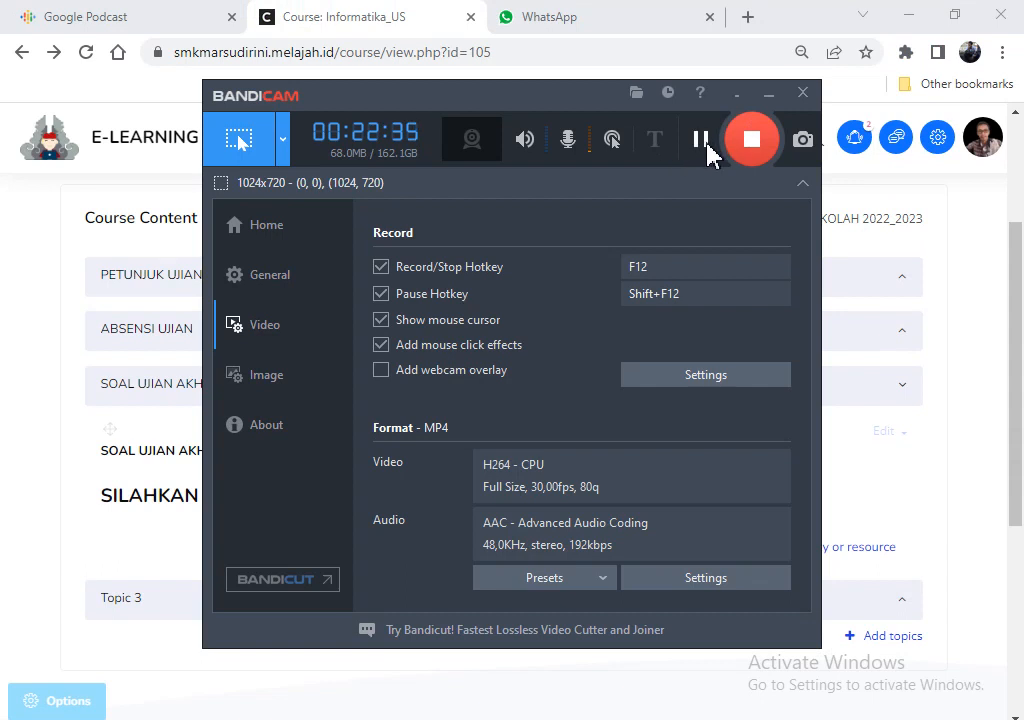
pyautogui.click(768, 95)
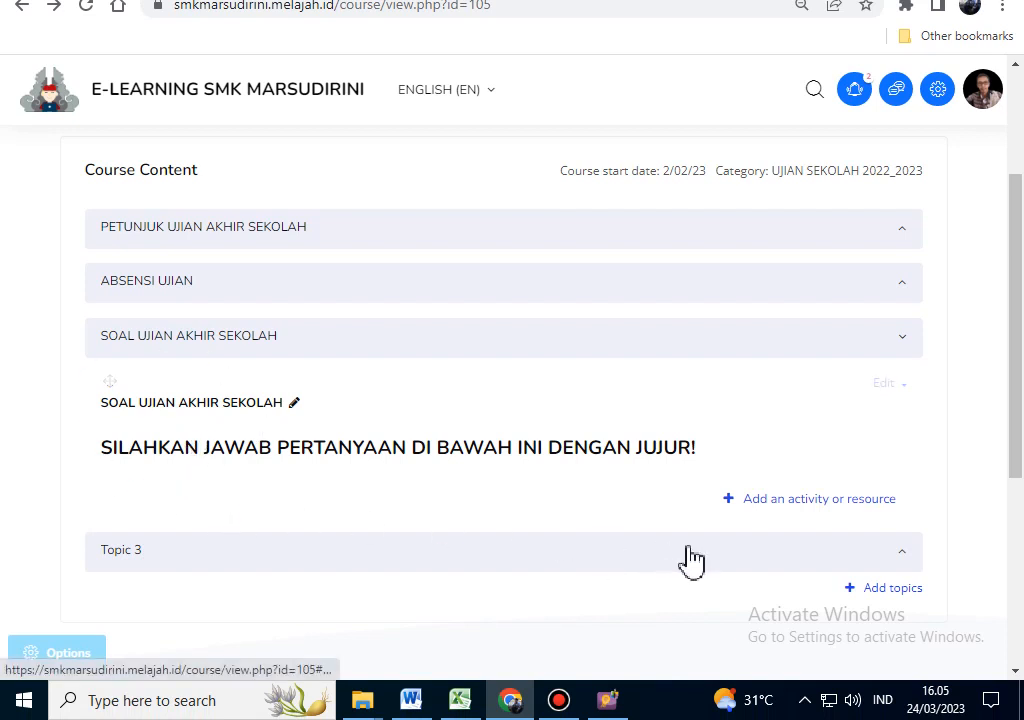
# Step: Start adding a new Quiz activity to the SOAL UJIAN AKHIR SEKOLAH topic
pyautogui.click(776, 510)
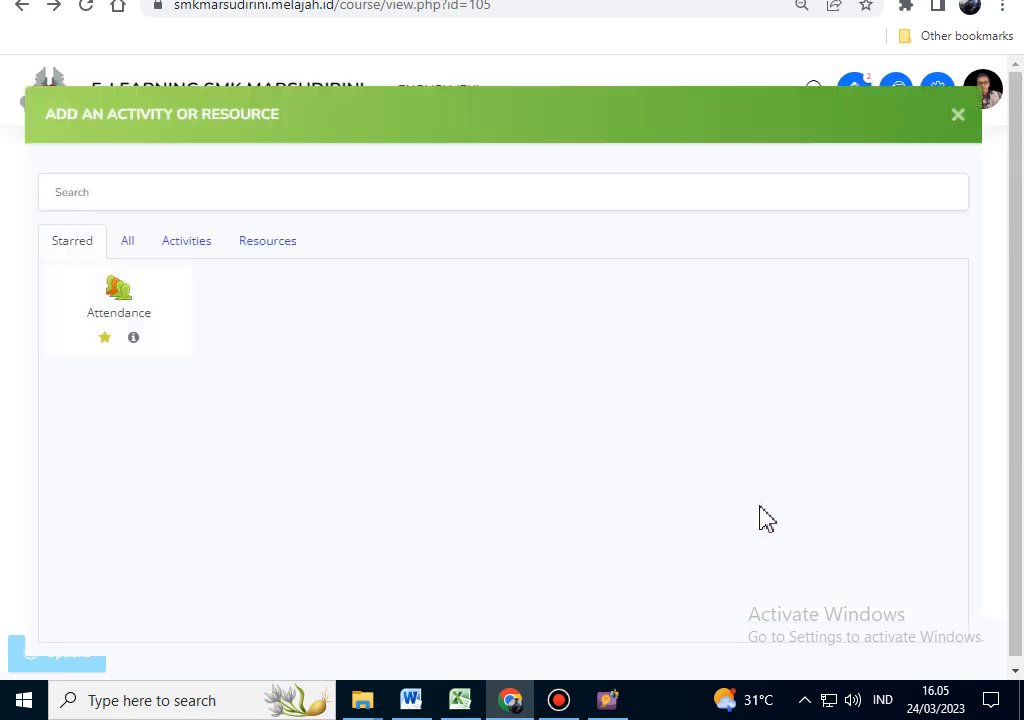
pyautogui.click(128, 245)
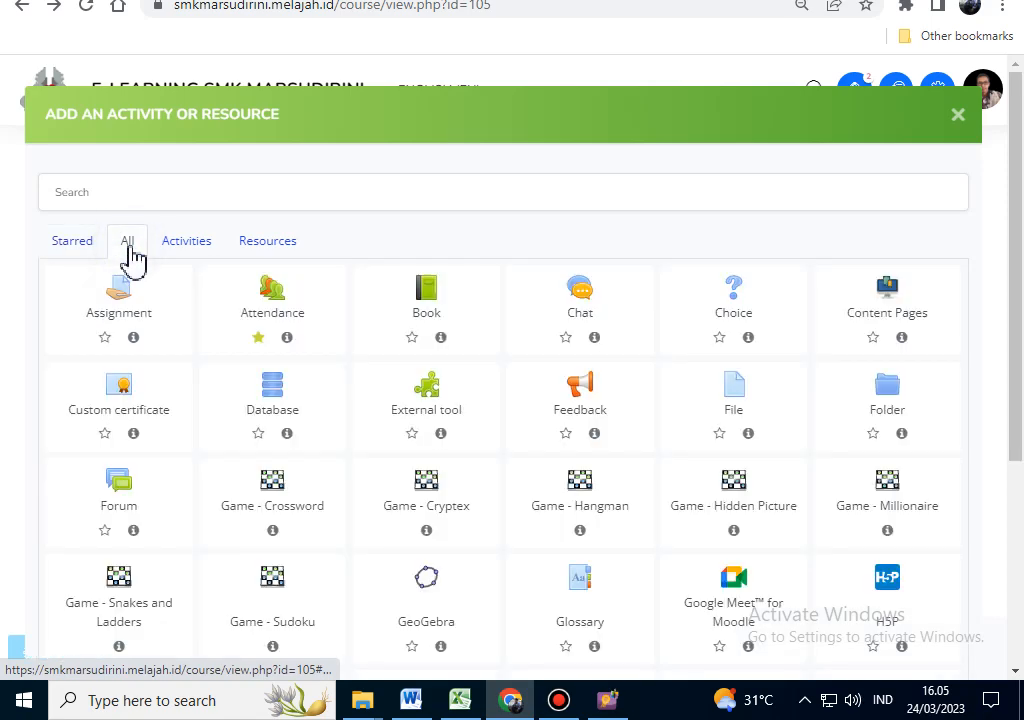
pyautogui.scroll(-1, 223, 318)
pyautogui.scroll(-3, 222, 320)
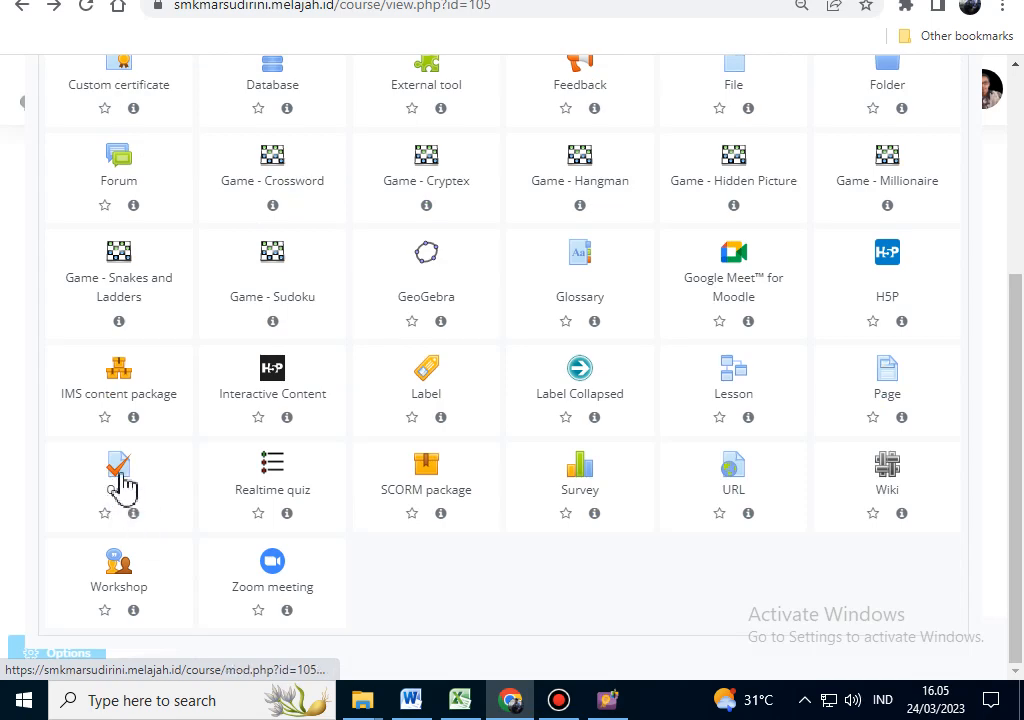
pyautogui.click(122, 483)
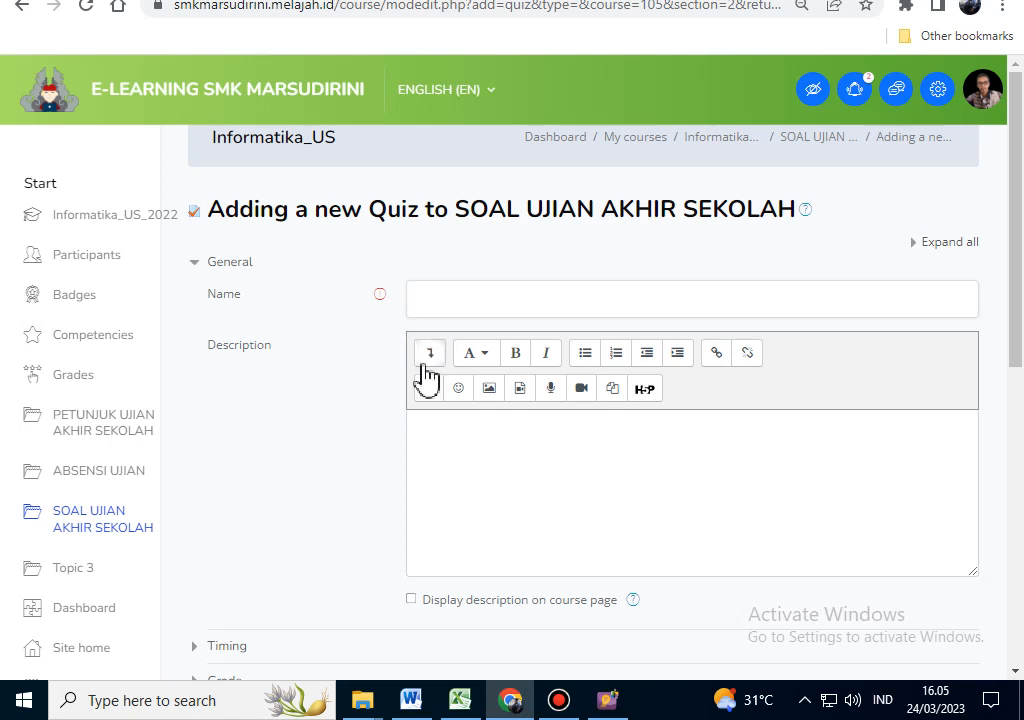
# Step: Name the new quiz UJIAN AKHIR SEKOLAH_2023
pyautogui.click(437, 304)
pyautogui.hotkey('ctrl', '+')
pyautogui.scroll(-3, 872, 240)
pyautogui.hotkey('ctrl', '-')
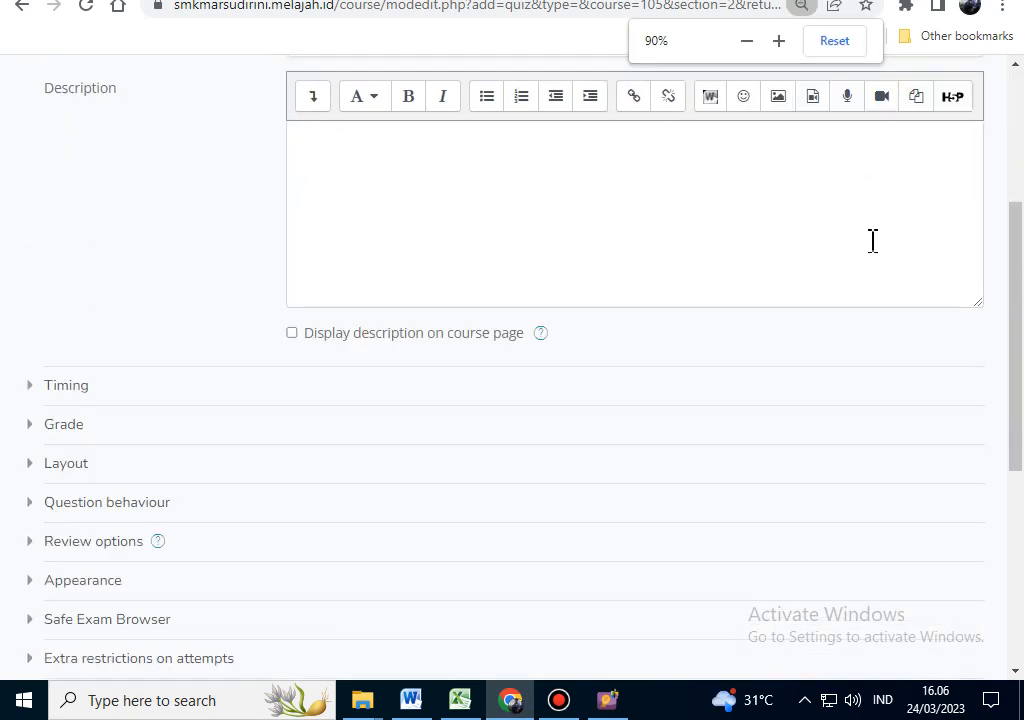
pyautogui.hotkey('ctrl', '-')
pyautogui.scroll(3, 869, 240)
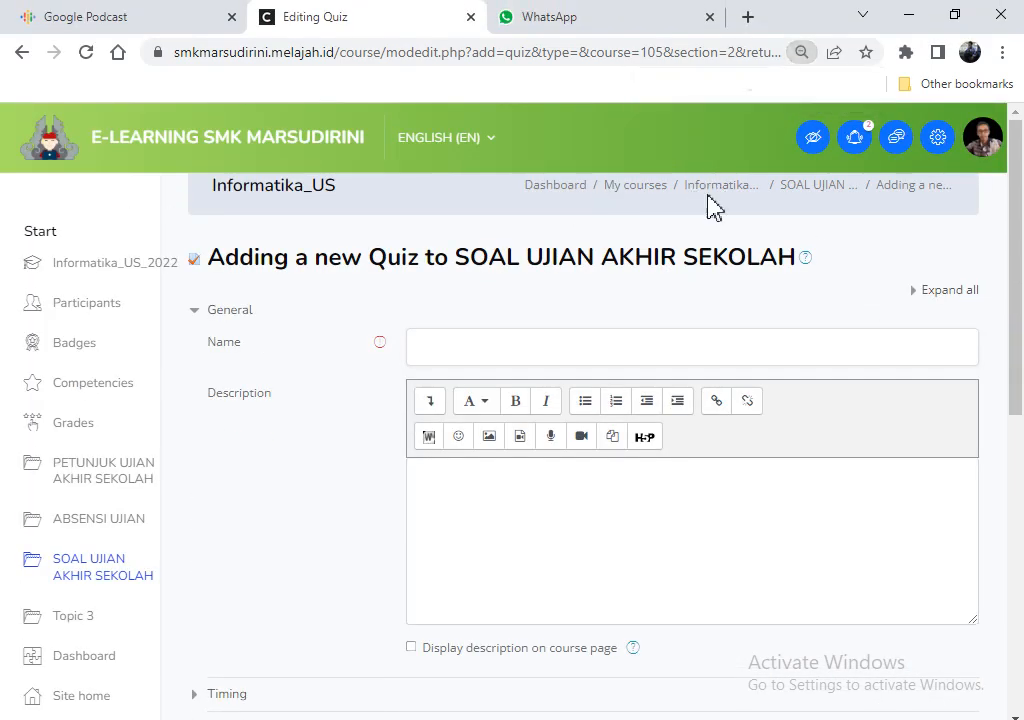
pyautogui.hotkey('ctrl', '+')
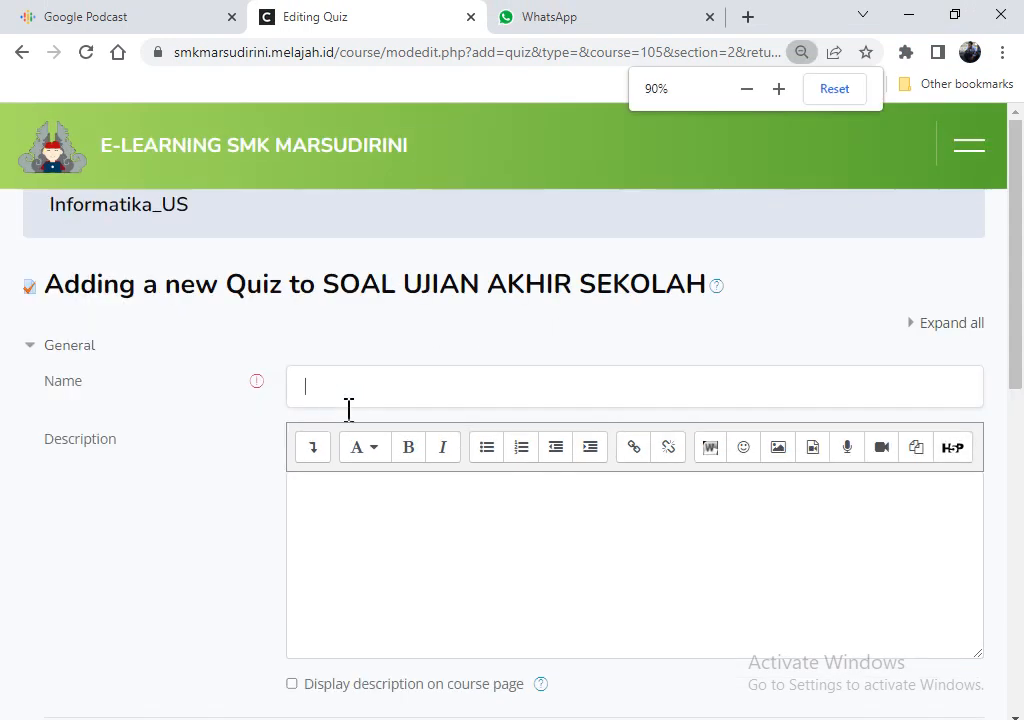
pyautogui.click(343, 389)
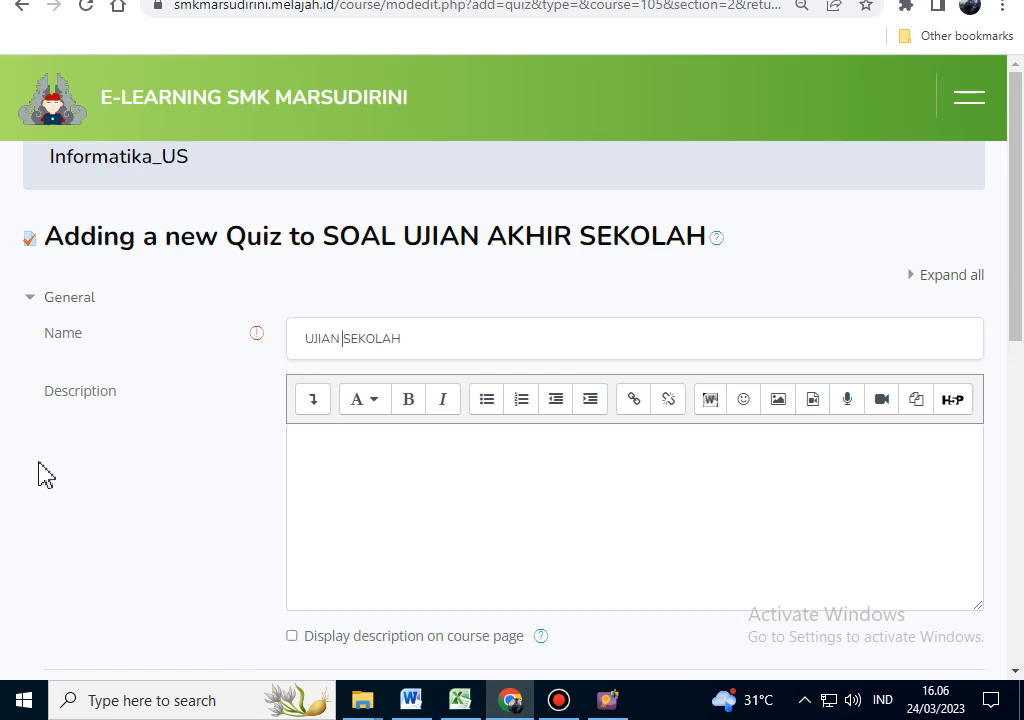
pyautogui.write('AKHIR')
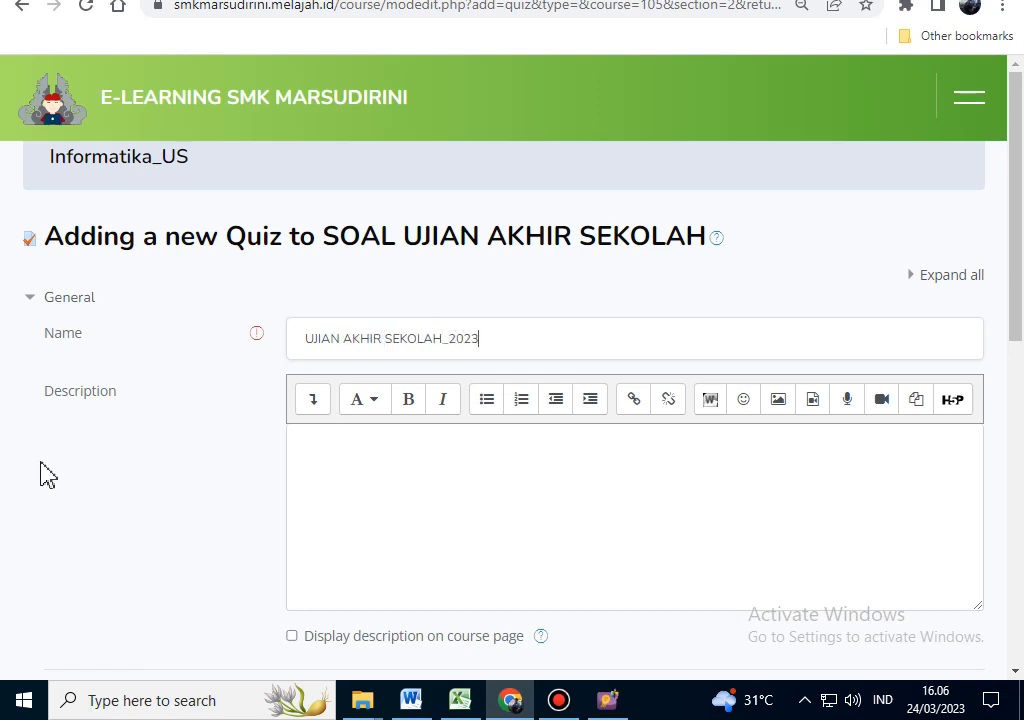
# Step: Enter SILAHKAN JAWAB SOAL DI BAWAH INI DENGAN JUJUR! as the quiz description
pyautogui.scroll(-1, 132, 446)
pyautogui.click(397, 413)
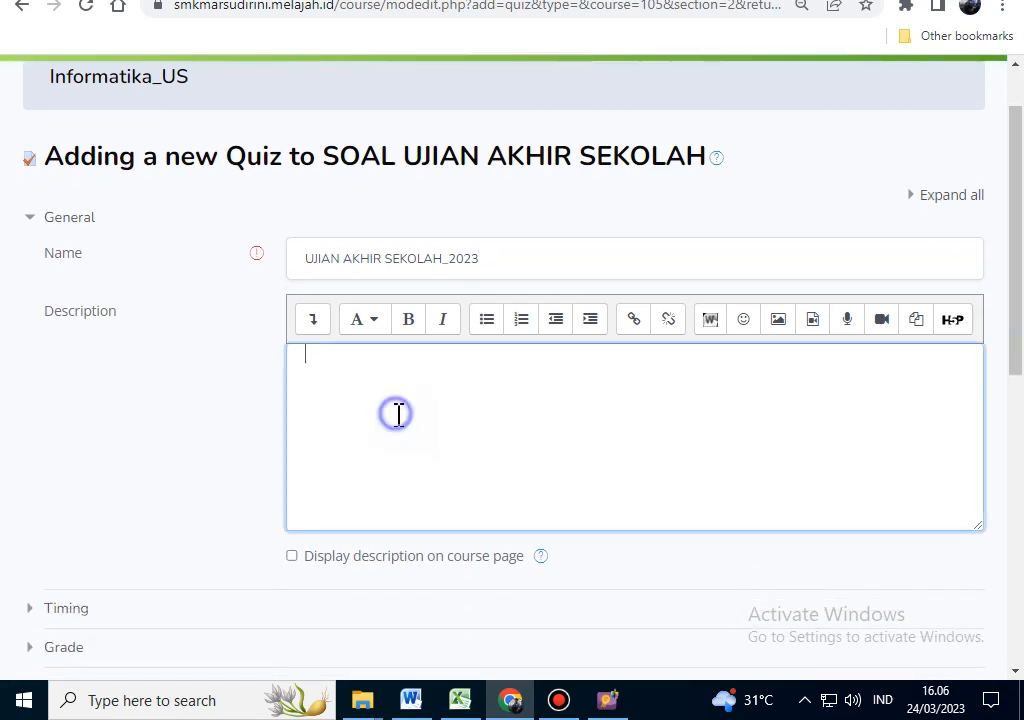
pyautogui.hotkey('ctrl', '-')
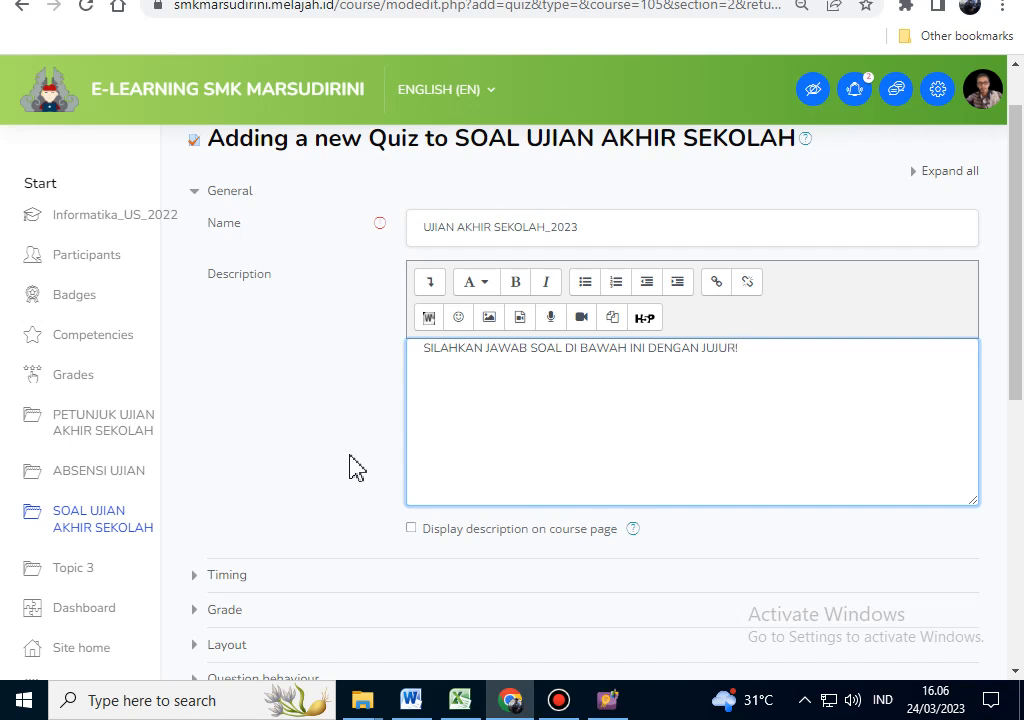
# Step: Format the quiz description as a bold heading and have it displayed on the course page
pyautogui.tripleClick(425, 358)
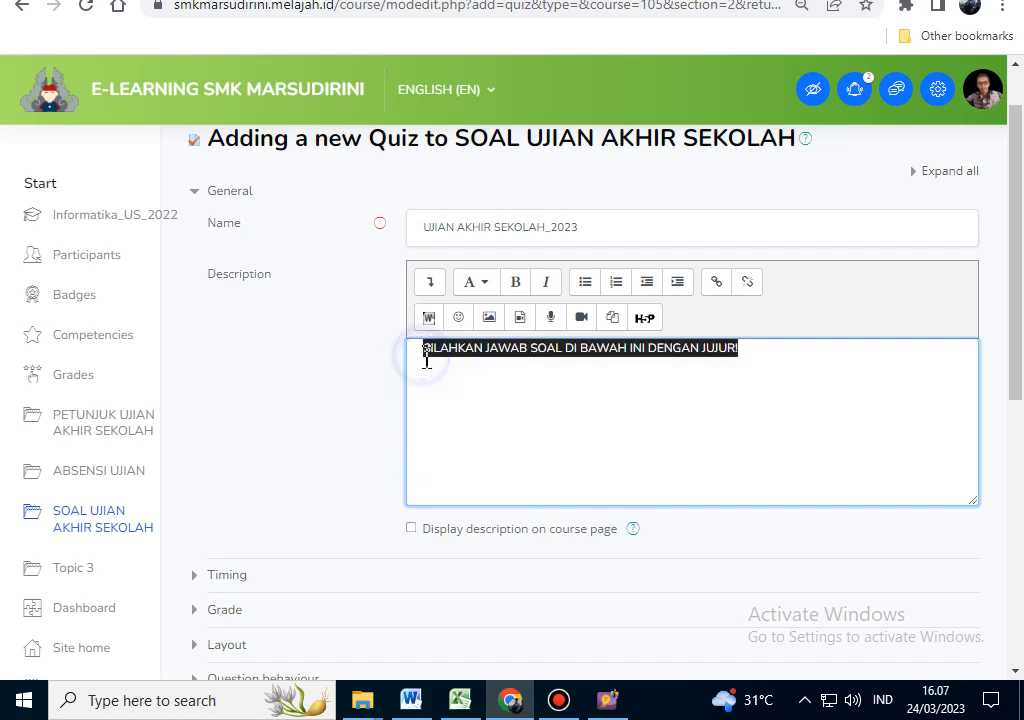
pyautogui.click(518, 284)
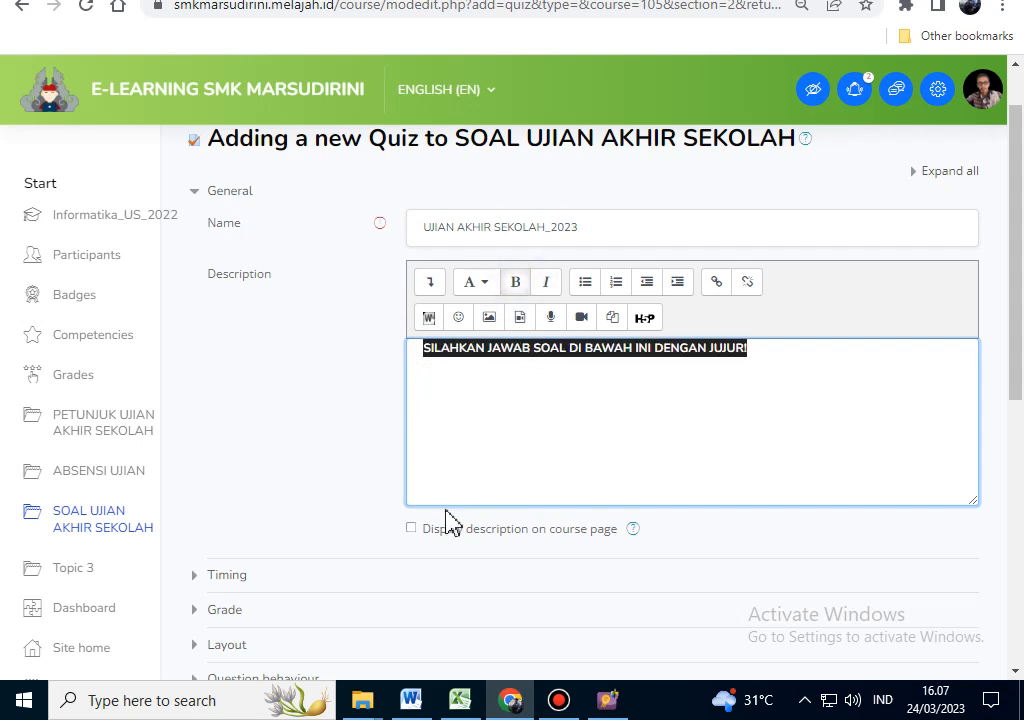
pyautogui.click(468, 284)
pyautogui.click(490, 331)
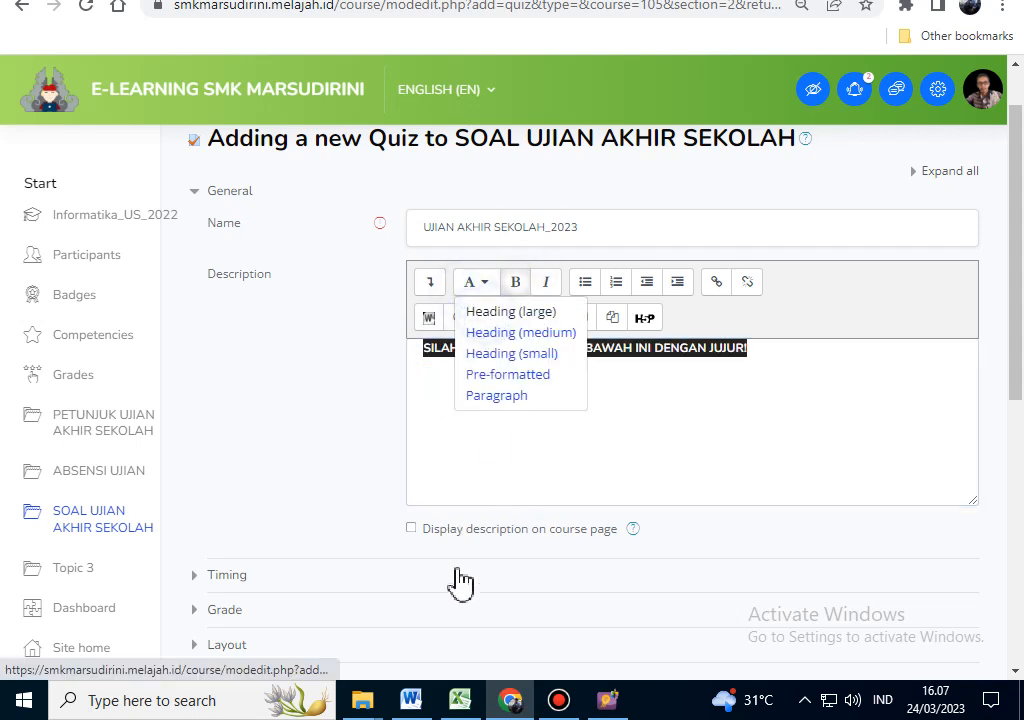
pyautogui.click(411, 530)
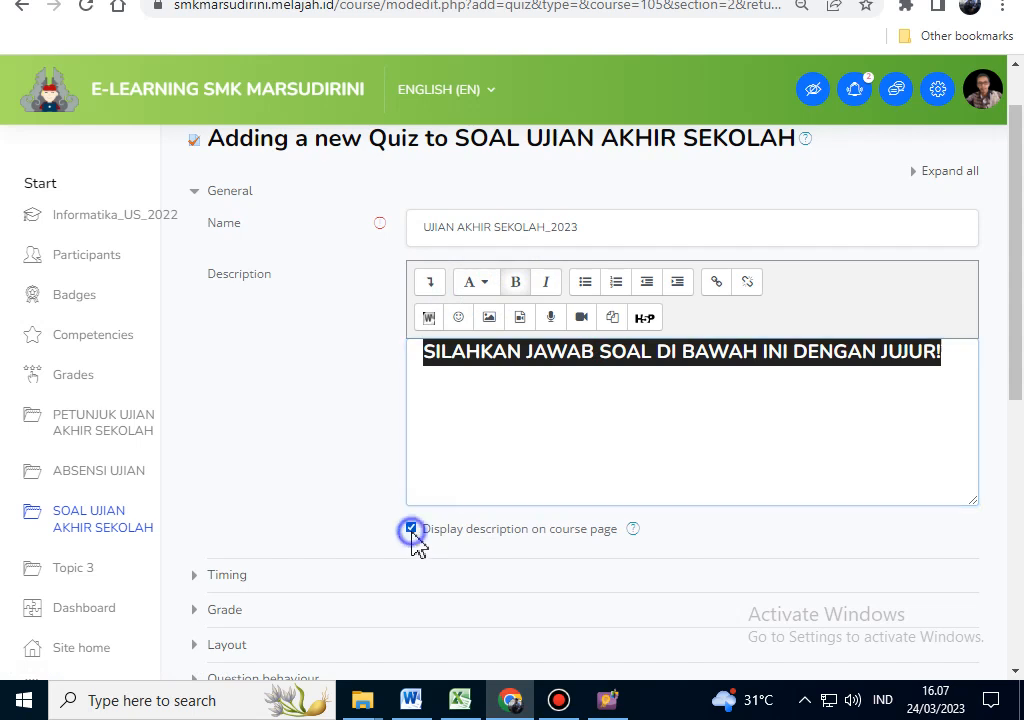
# Step: Expand the quiz's Timing settings and enable both the opening and closing dates
pyautogui.scroll(-3, 338, 438)
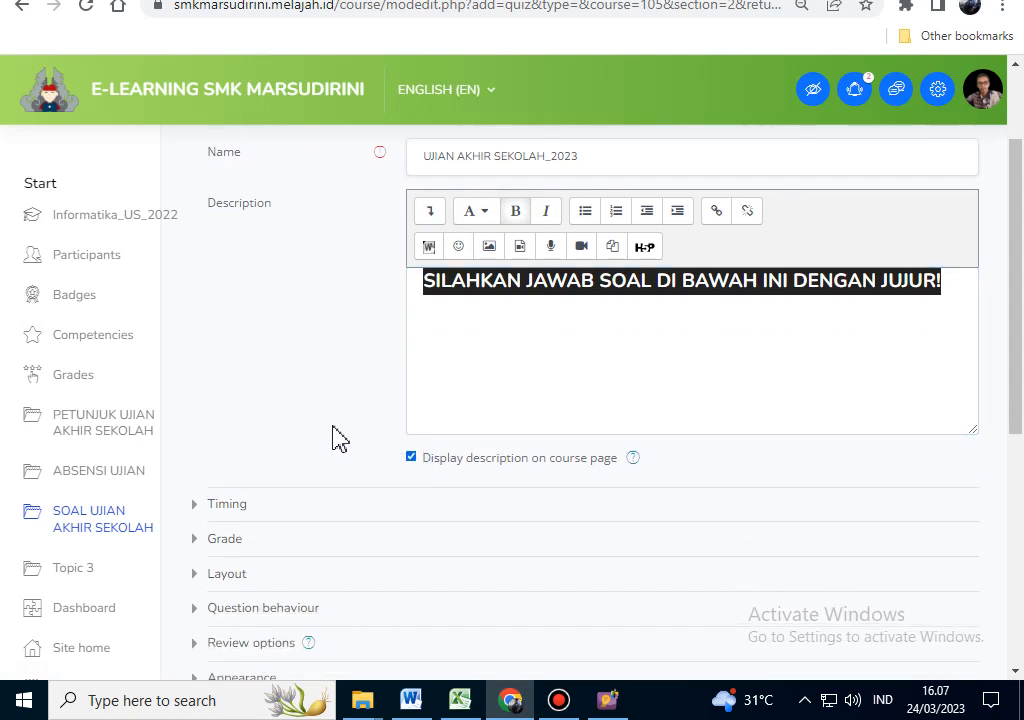
pyautogui.scroll(-1, 281, 425)
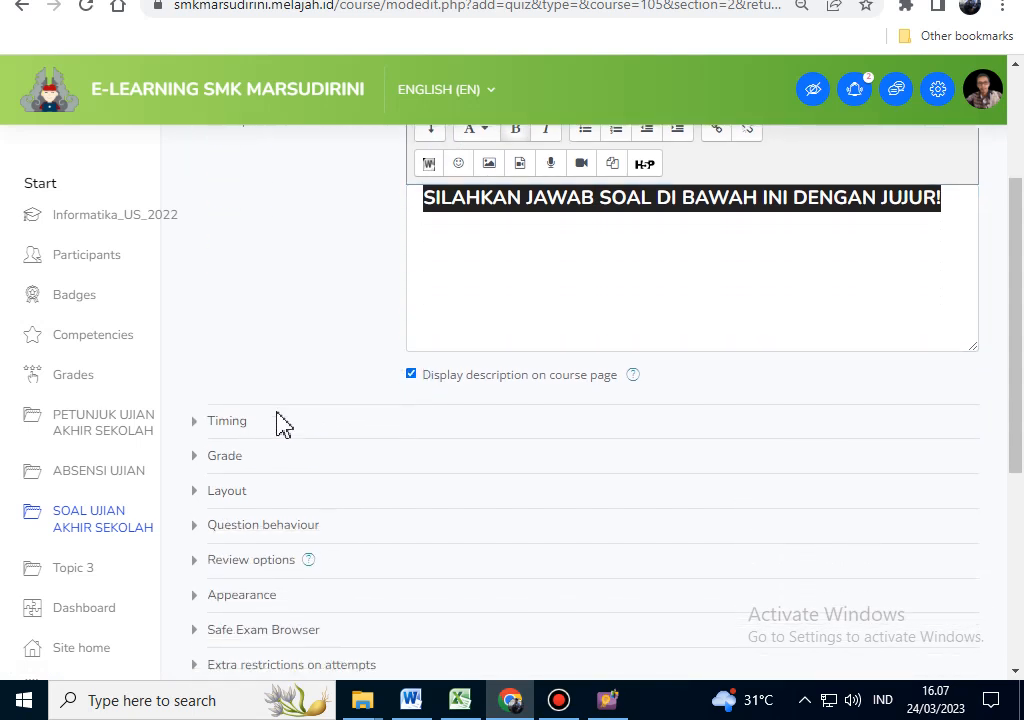
pyautogui.click(196, 363)
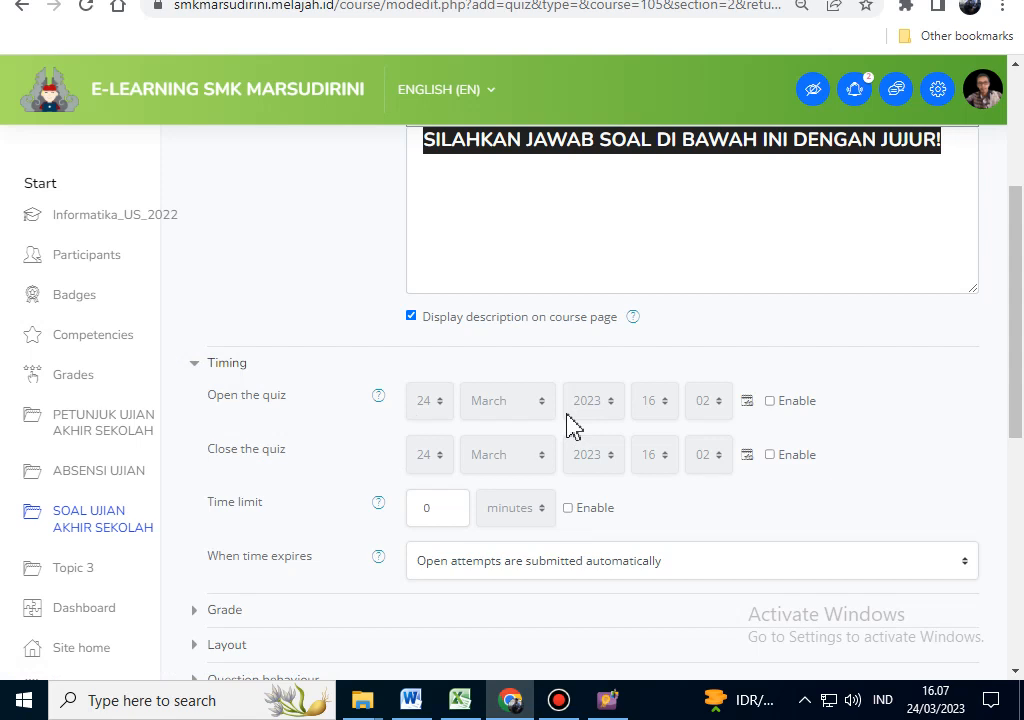
pyautogui.click(770, 401)
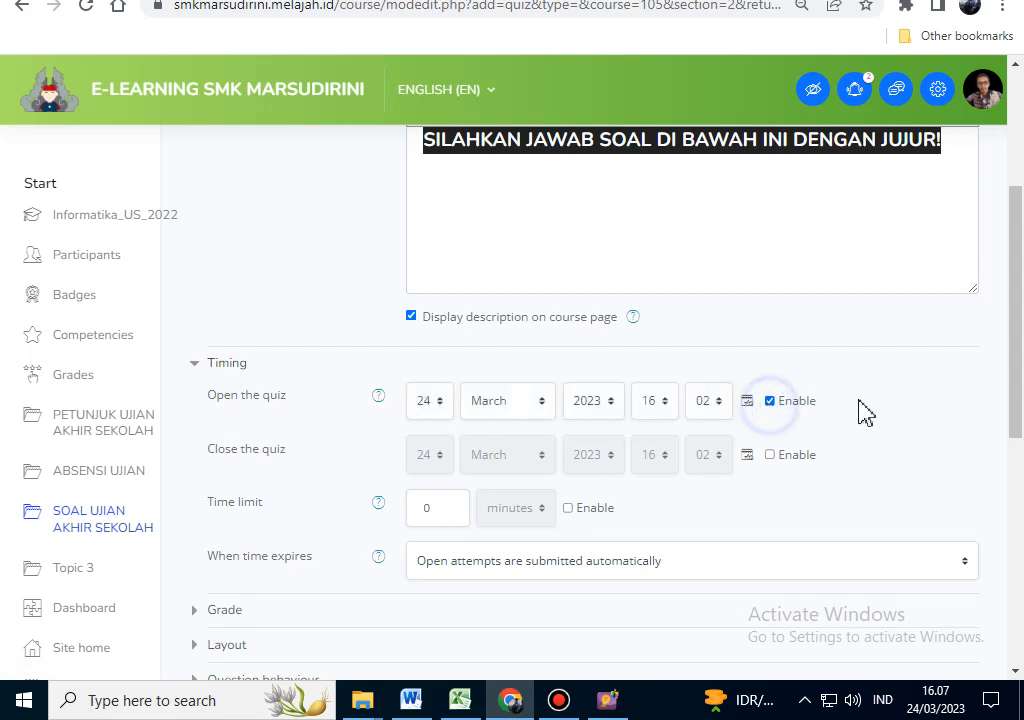
pyautogui.scroll(-1, 865, 413)
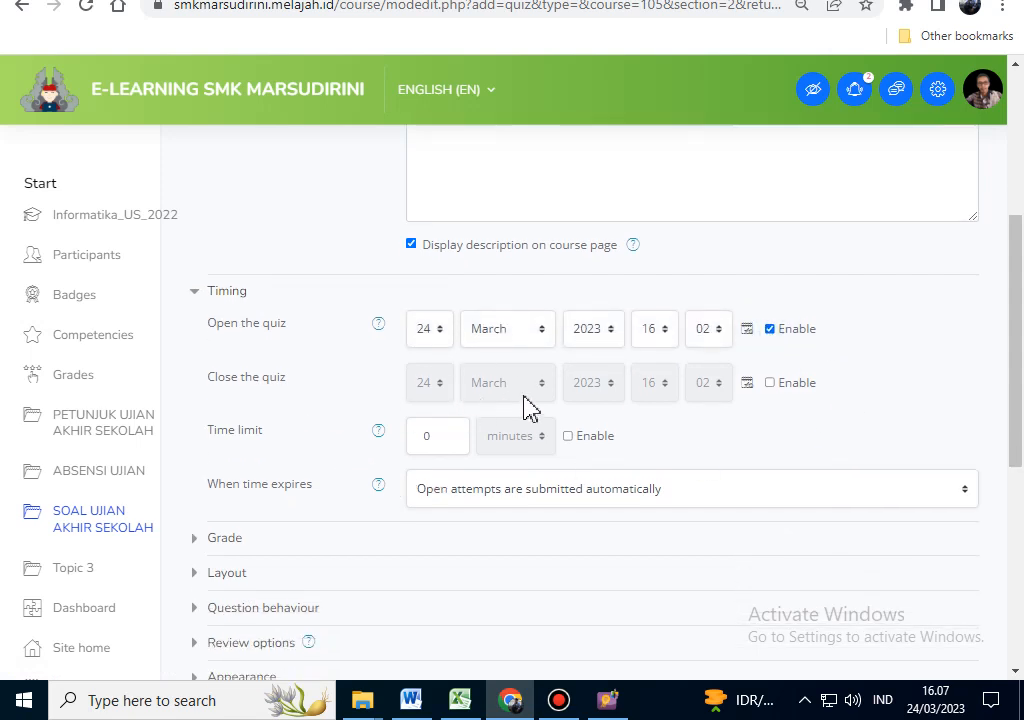
pyautogui.click(769, 389)
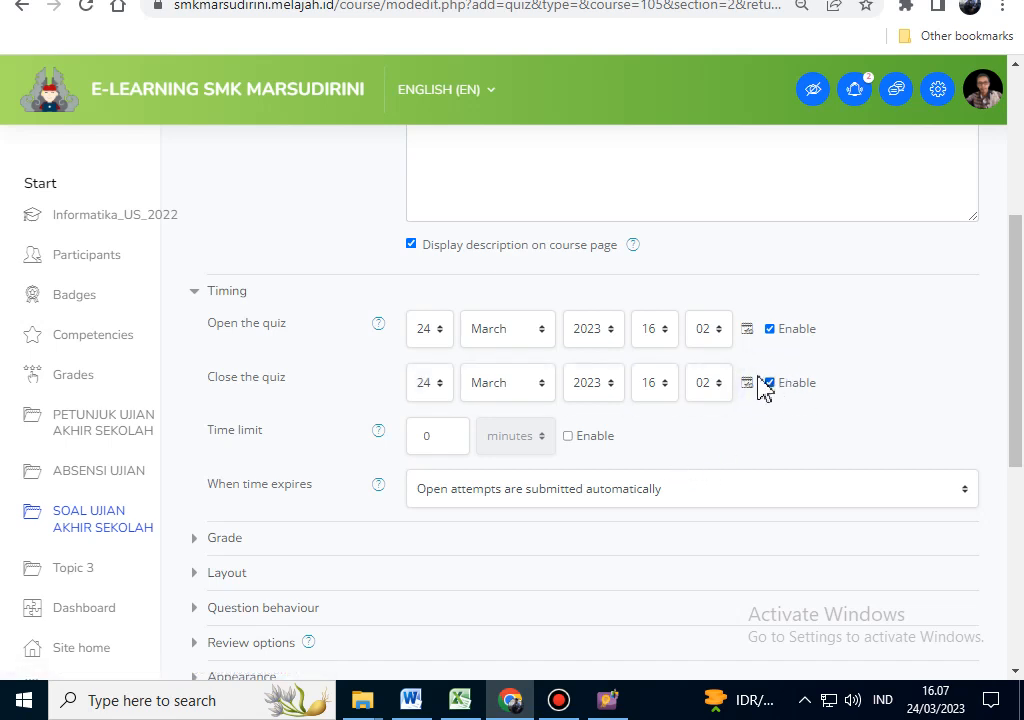
# Step: Set the quiz to open on 27 March 2023 at 07:00
pyautogui.click(426, 338)
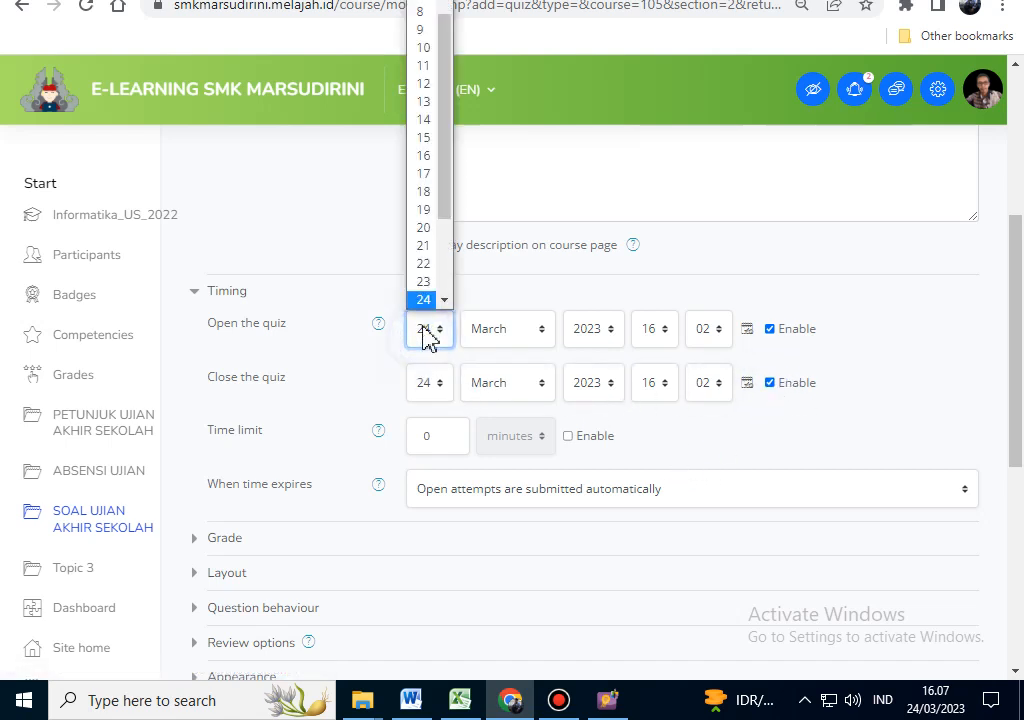
pyautogui.moveTo(446, 229); pyautogui.dragTo(447, 275)
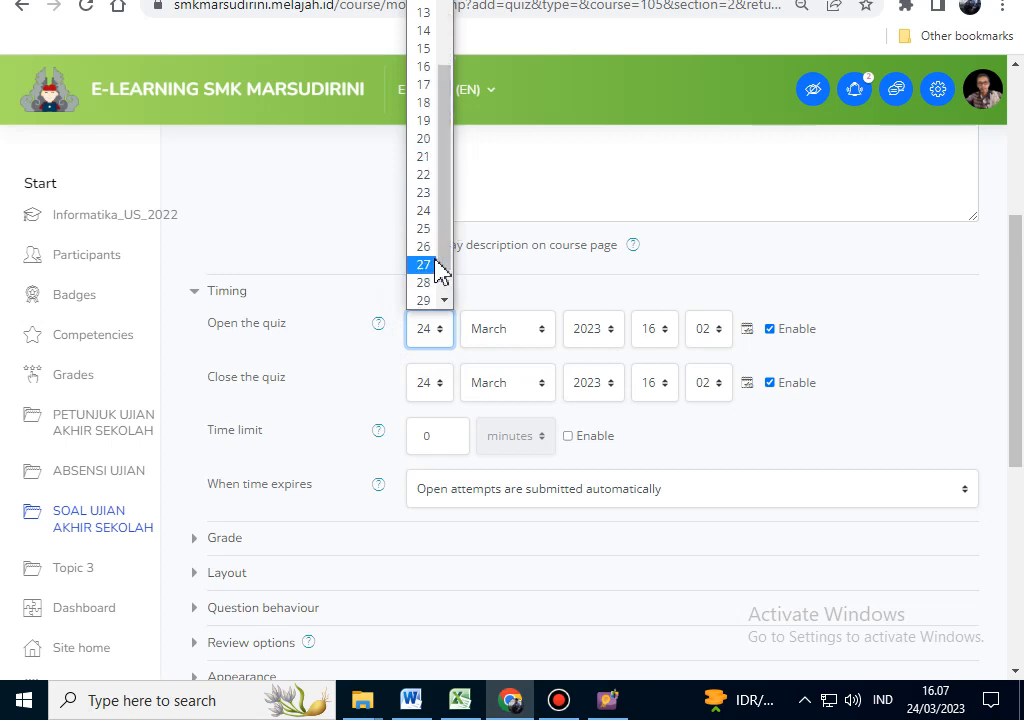
pyautogui.click(428, 268)
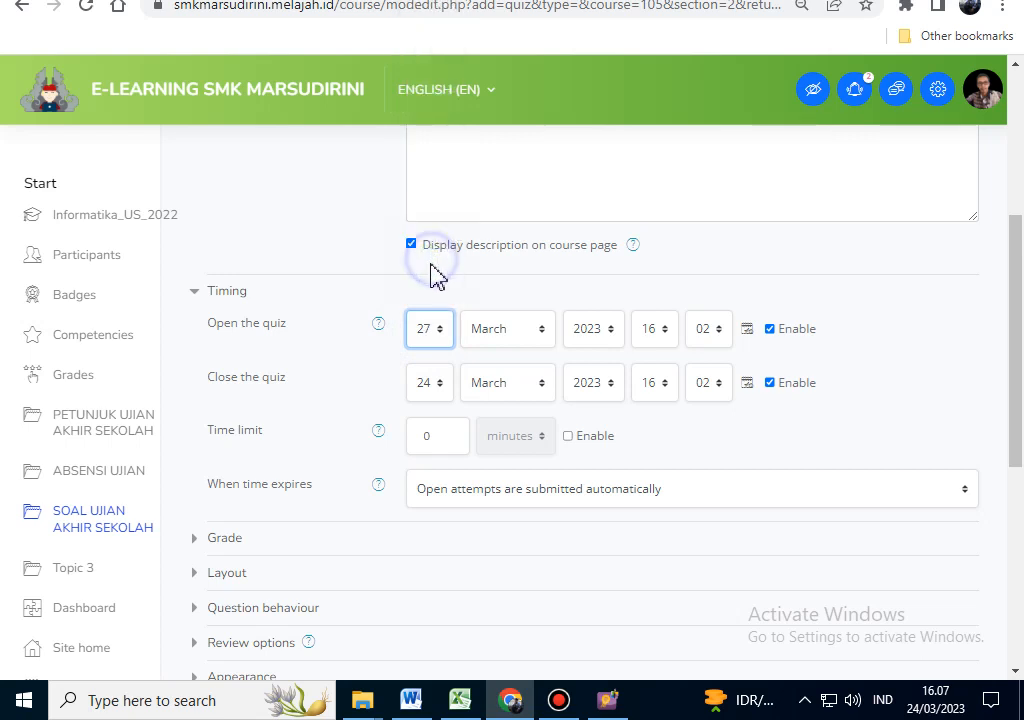
pyautogui.click(656, 332)
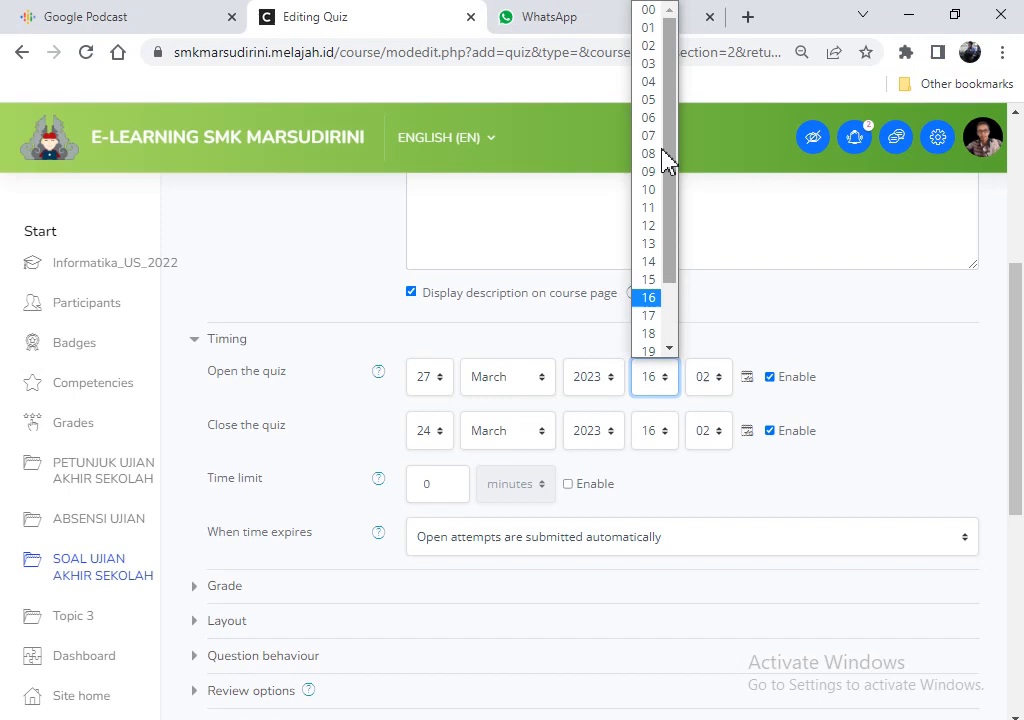
pyautogui.click(660, 140)
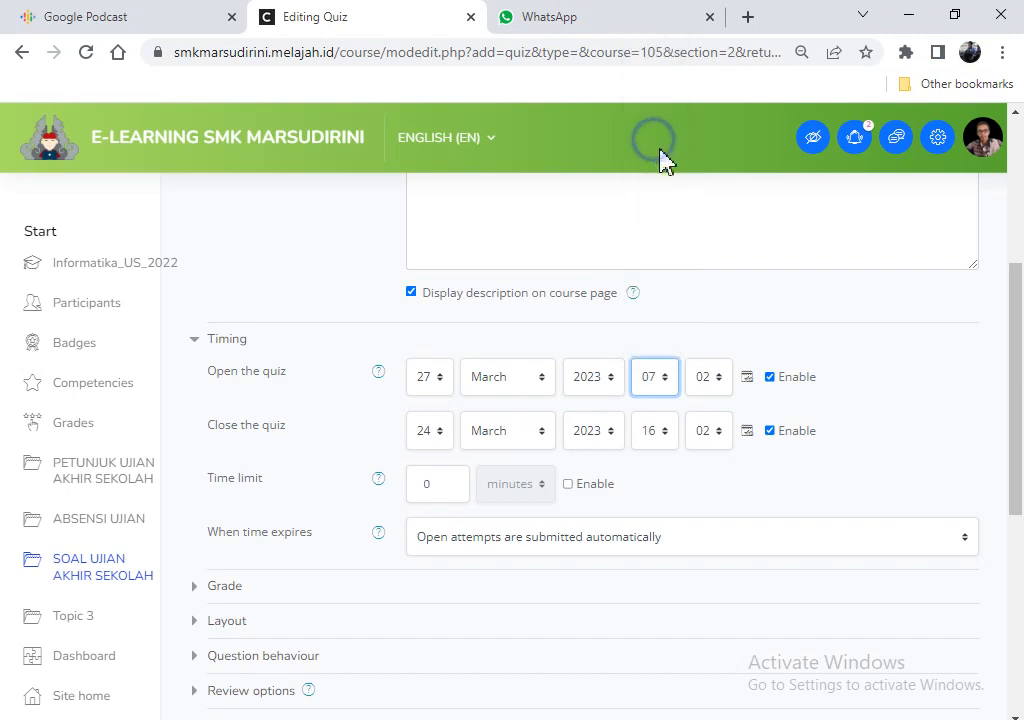
pyautogui.click(708, 378)
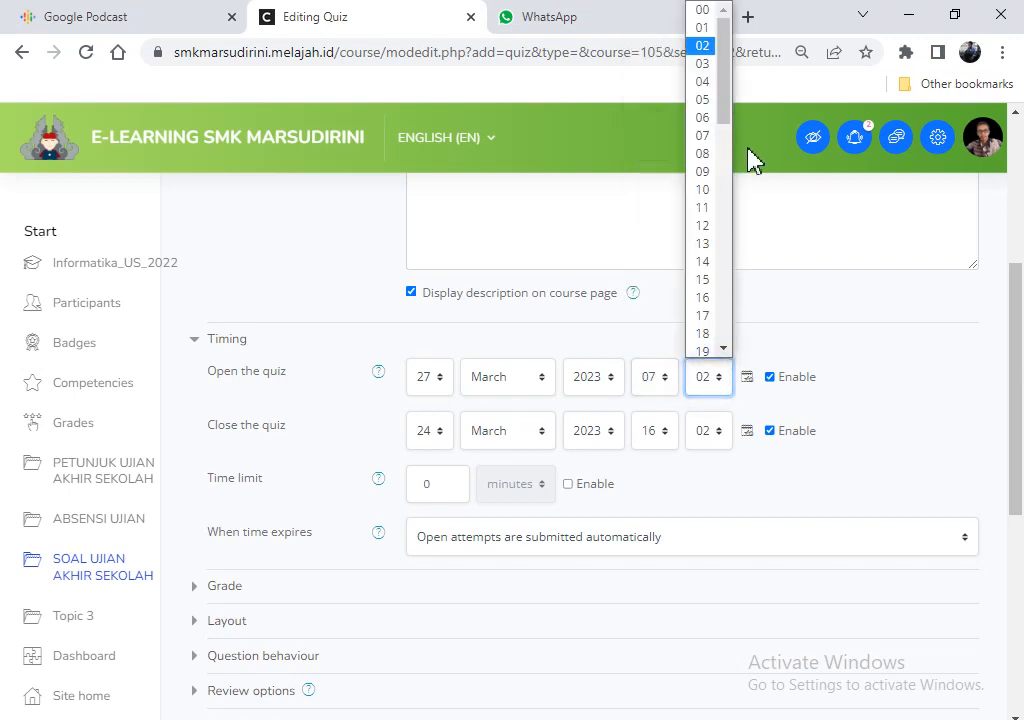
pyautogui.click(702, 12)
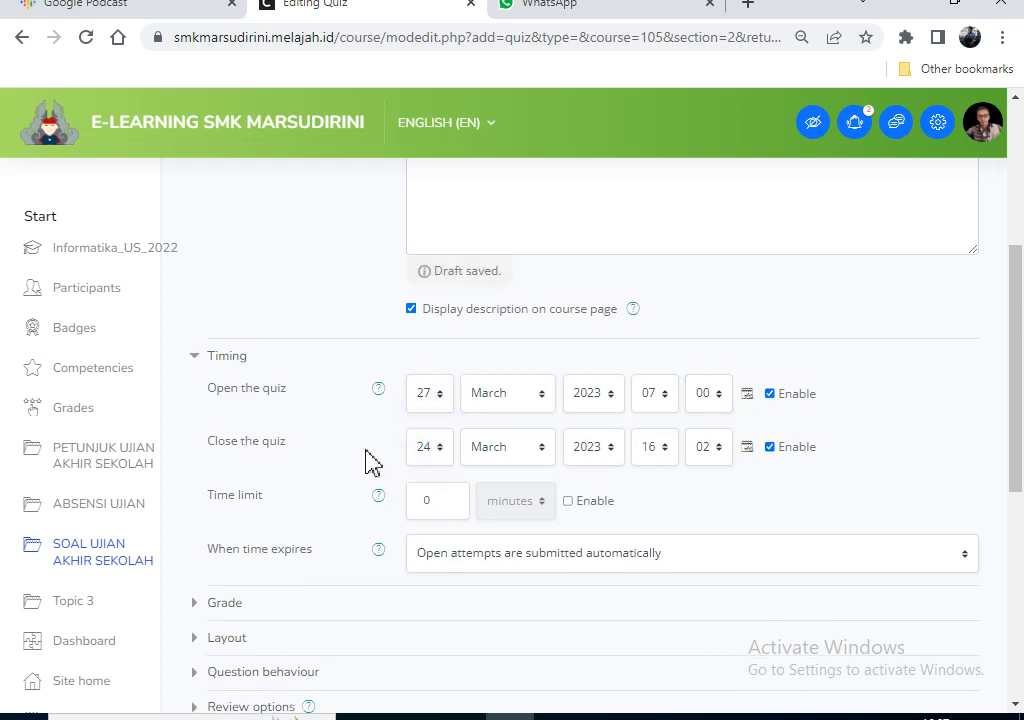
# Step: Set the quiz to close on 27 March 2023 at 10:30
pyautogui.click(427, 452)
pyautogui.moveTo(450, 313); pyautogui.dragTo(452, 343)
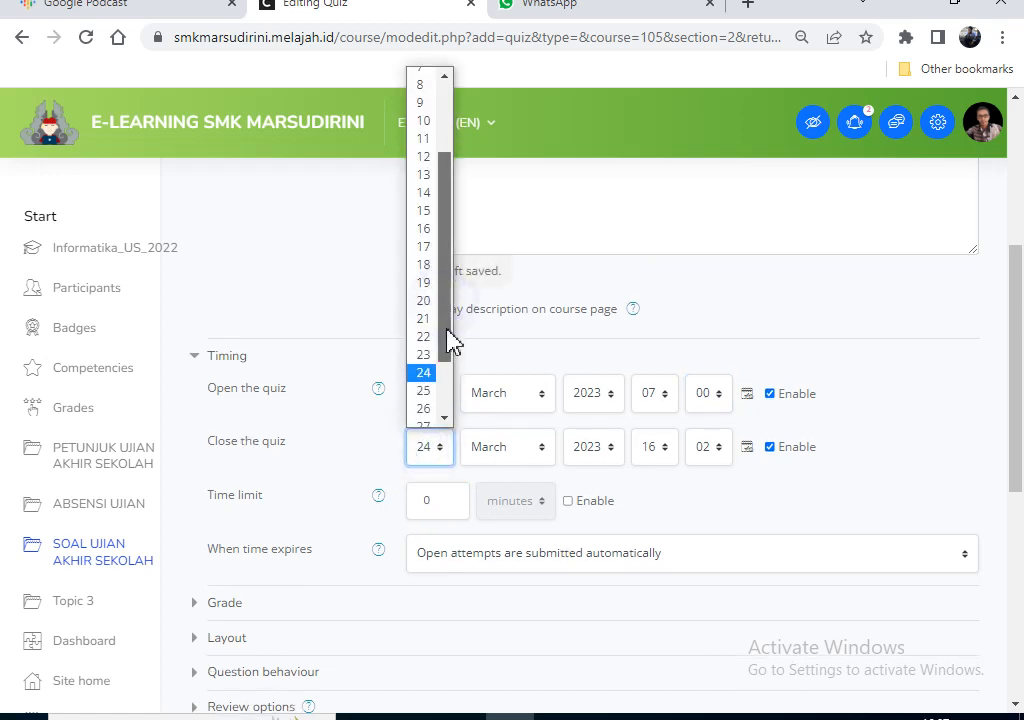
pyautogui.click(439, 422)
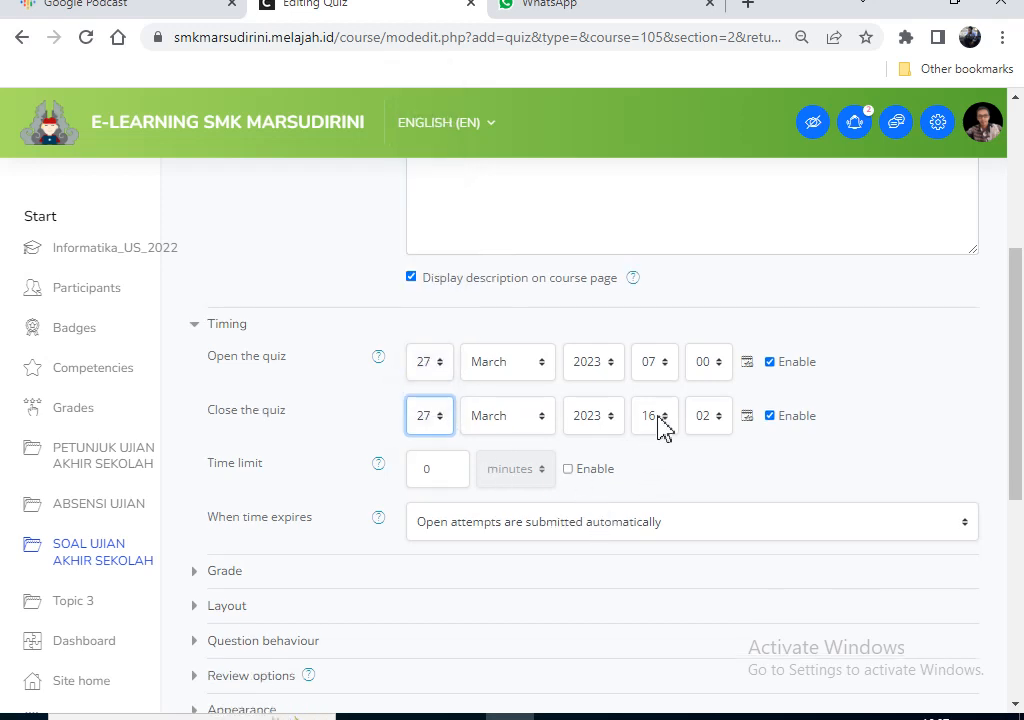
pyautogui.click(660, 425)
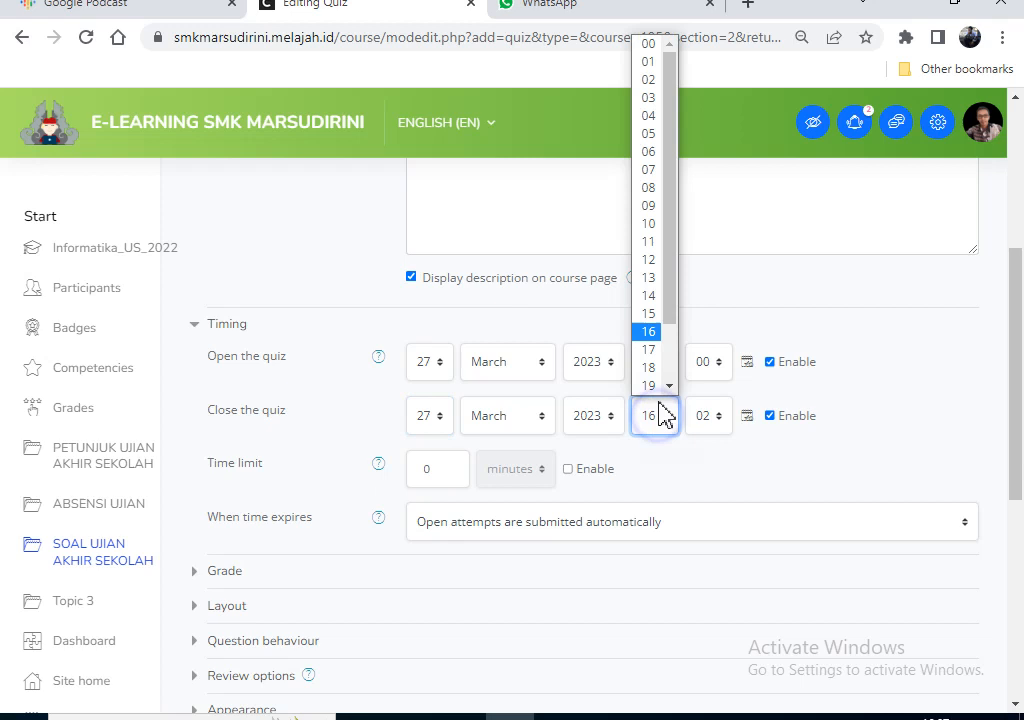
pyautogui.click(656, 224)
pyautogui.click(713, 425)
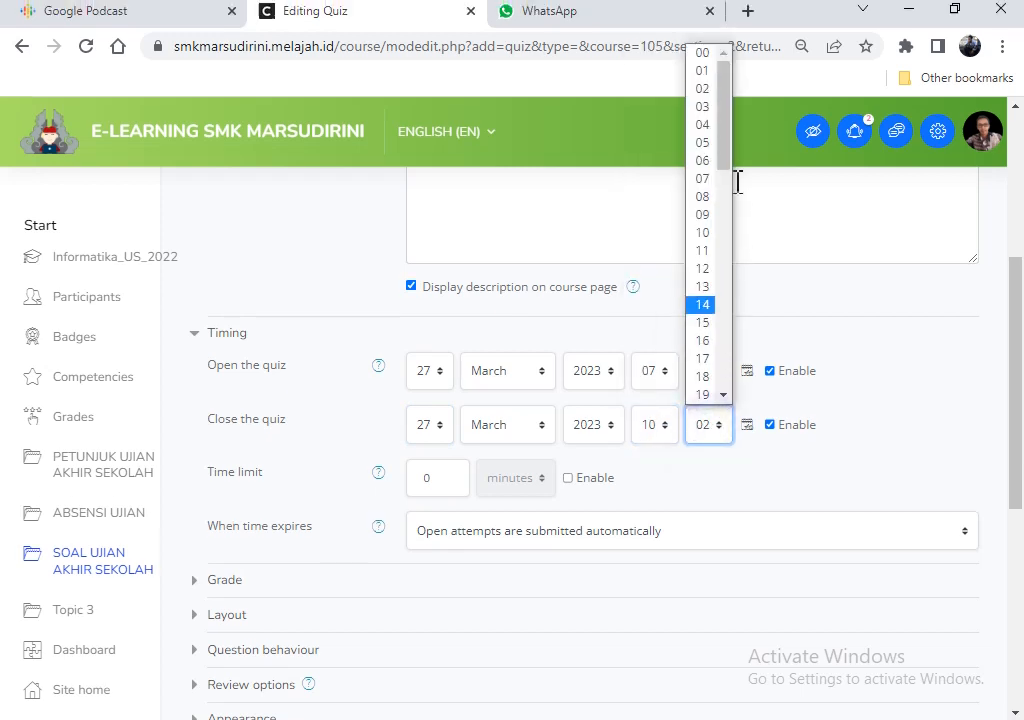
pyautogui.moveTo(722, 165); pyautogui.dragTo(722, 238)
pyautogui.click(699, 337)
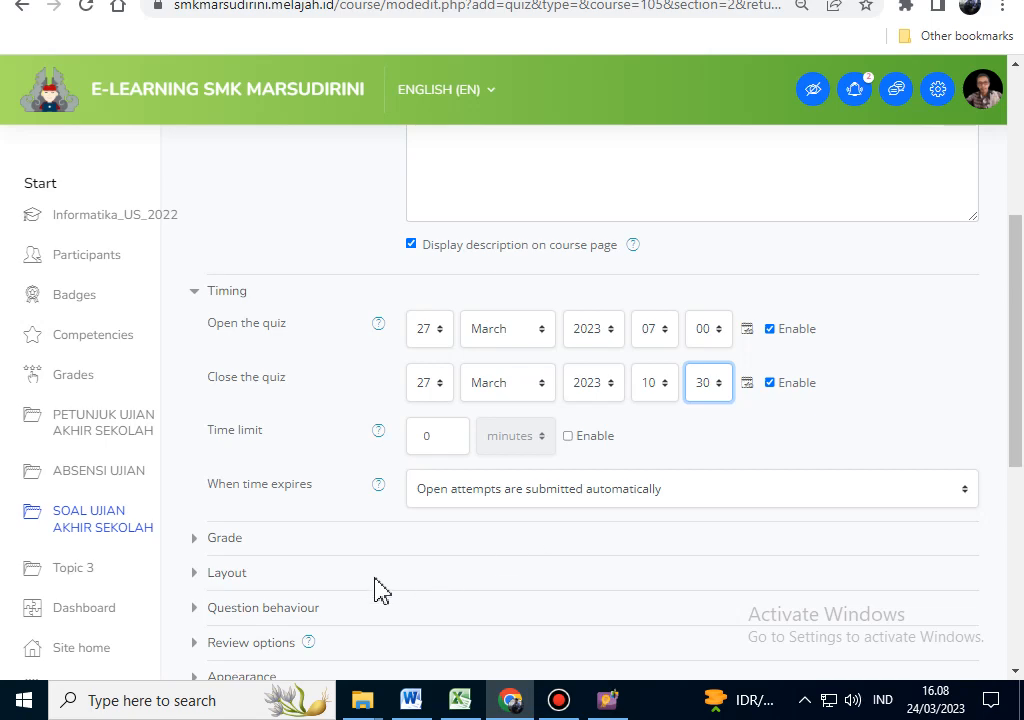
# Step: Expand the quiz's Grade settings and set the attempts allowed to 2
pyautogui.scroll(2, 380, 590)
pyautogui.scroll(-5, 382, 590)
pyautogui.scroll(1, 476, 402)
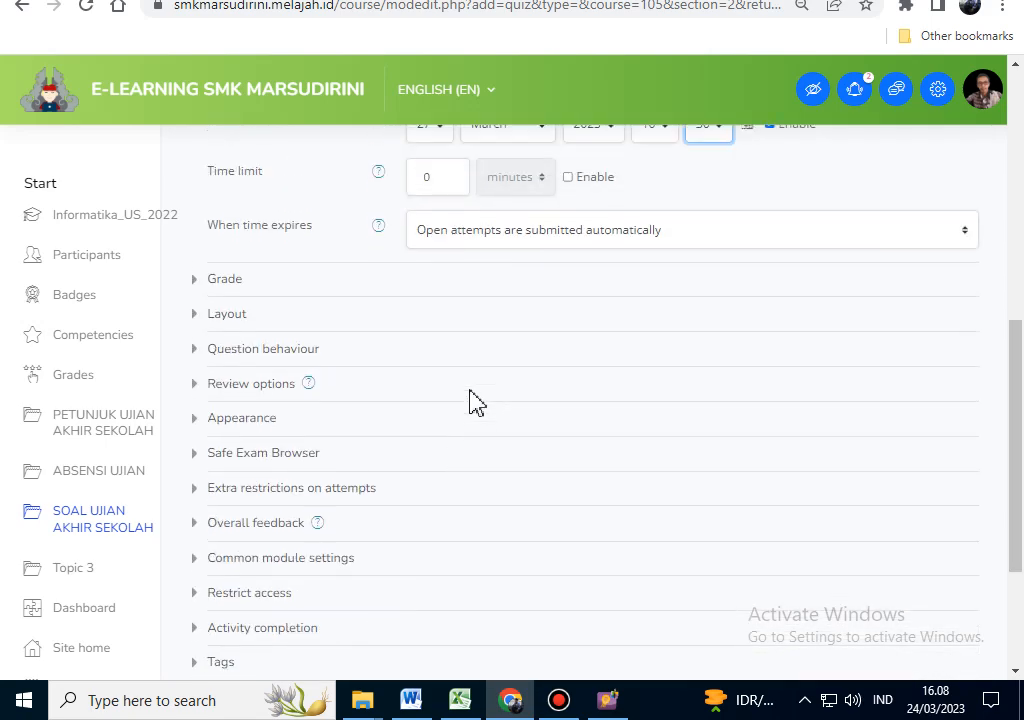
pyautogui.scroll(1, 476, 402)
pyautogui.click(196, 316)
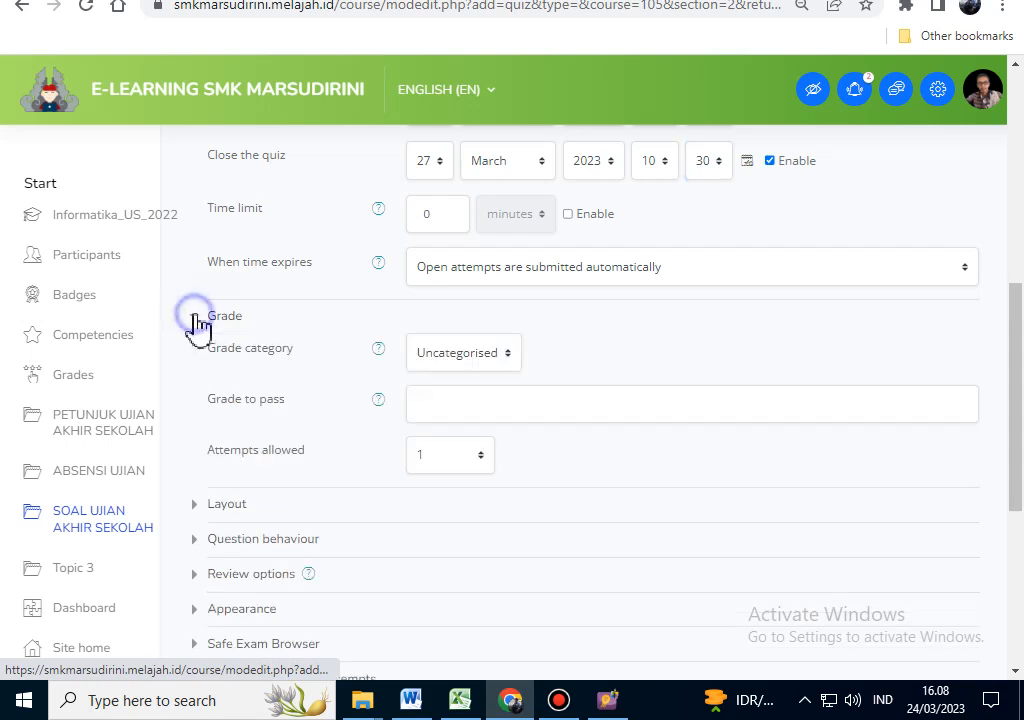
pyautogui.scroll(-1, 600, 410)
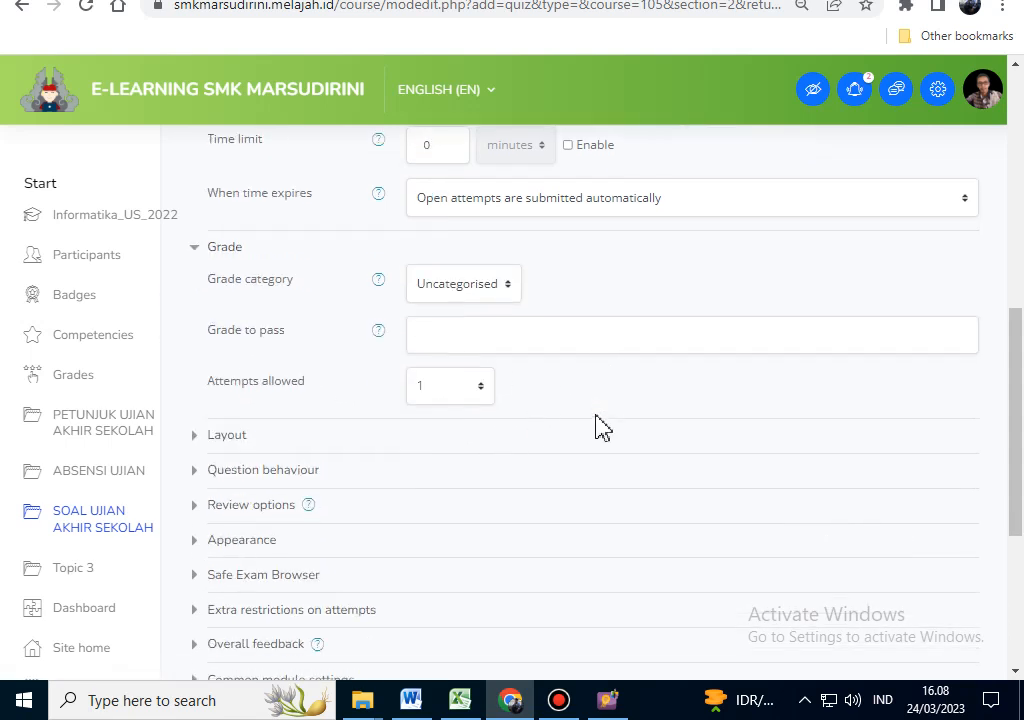
pyautogui.click(436, 401)
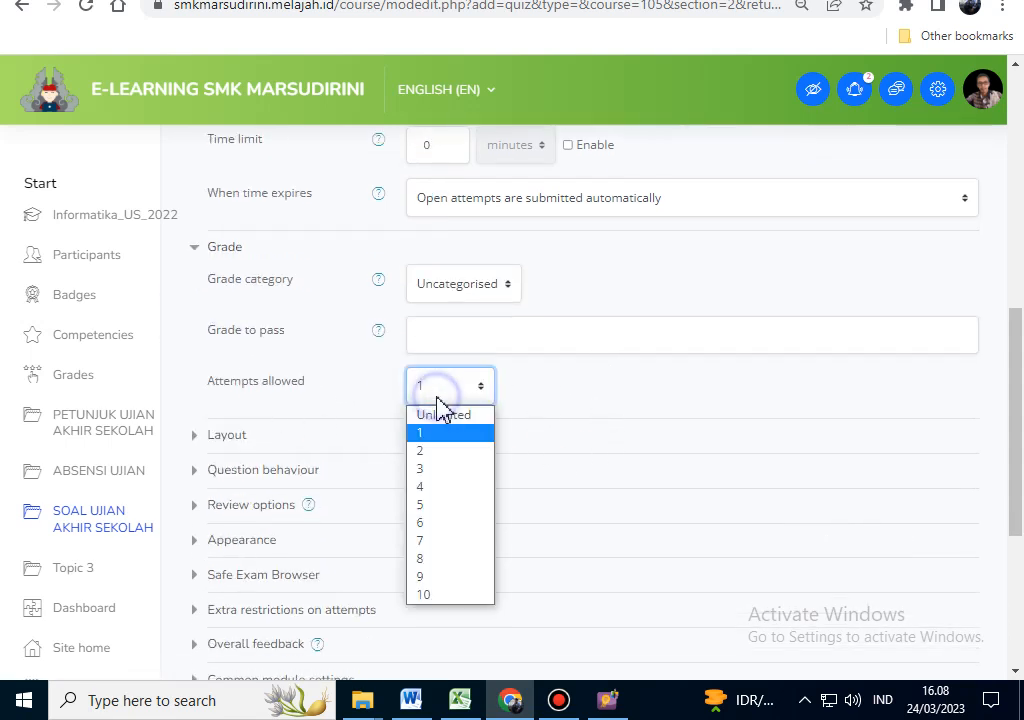
pyautogui.click(434, 450)
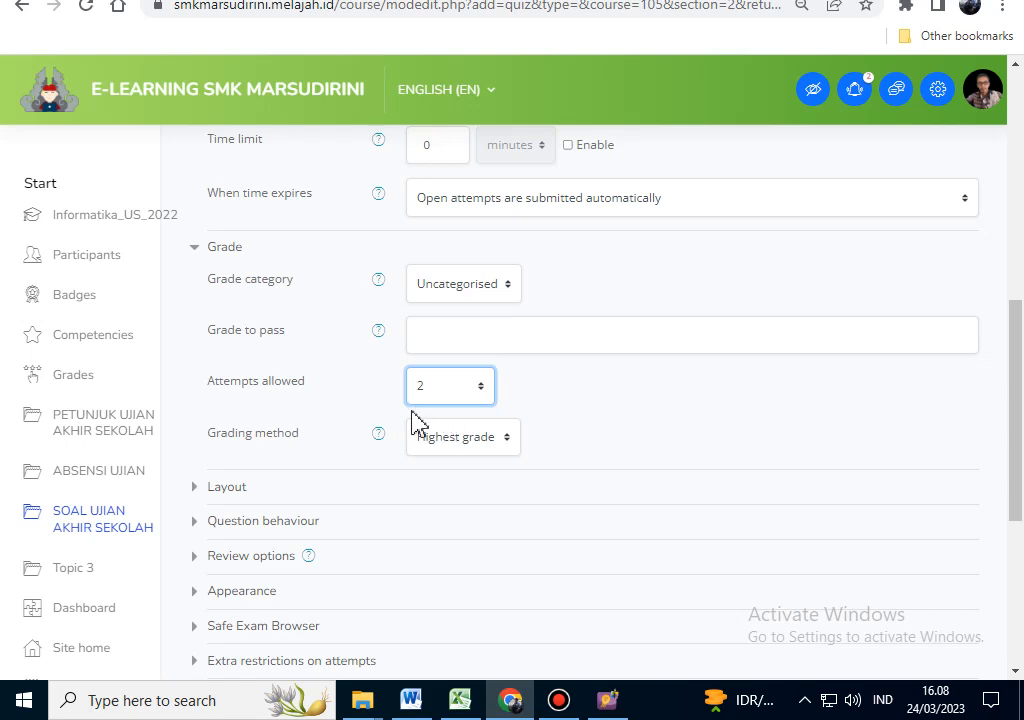
# Step: In the review options, enable the attempt, whether correct, marks and overall feedback for immediately after the attempt
pyautogui.scroll(-1, 414, 420)
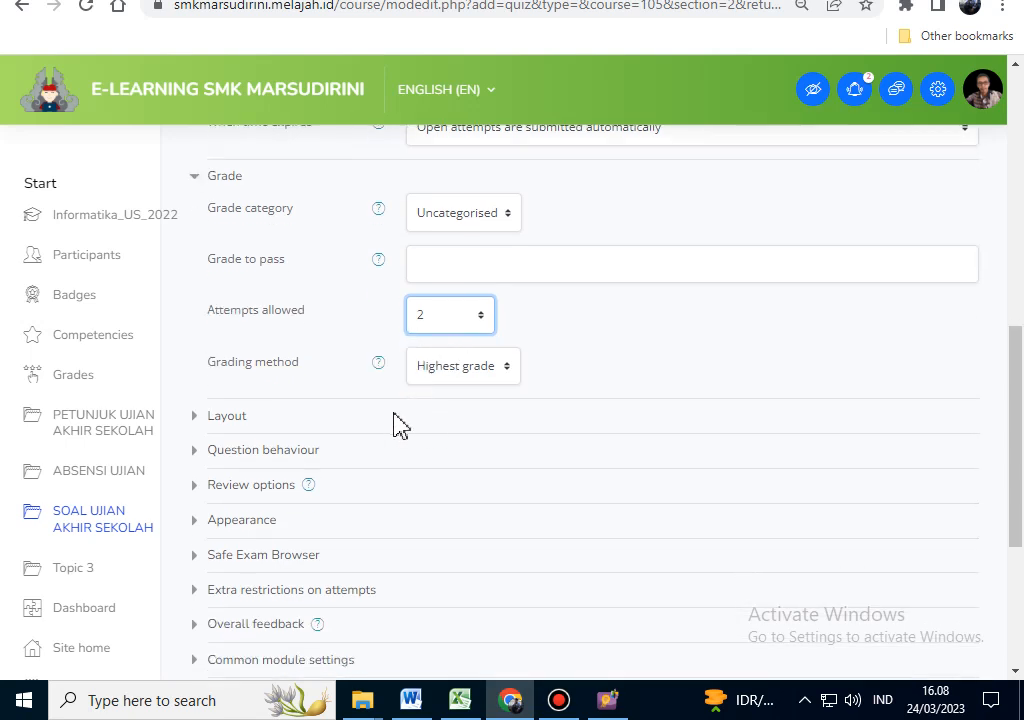
pyautogui.scroll(-3, 400, 423)
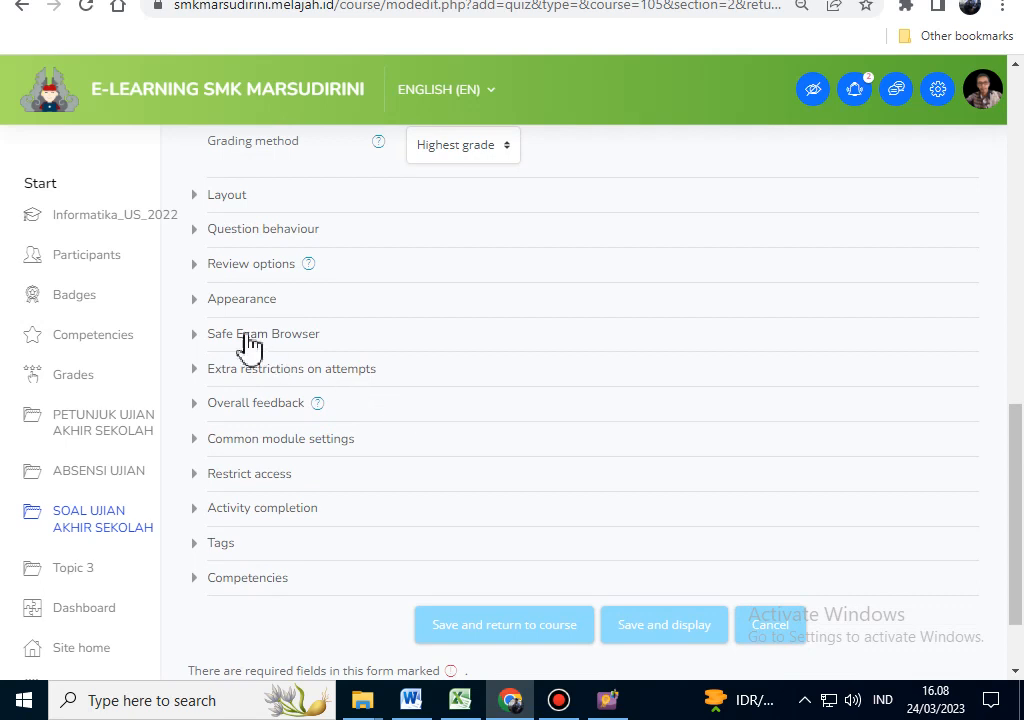
pyautogui.click(197, 229)
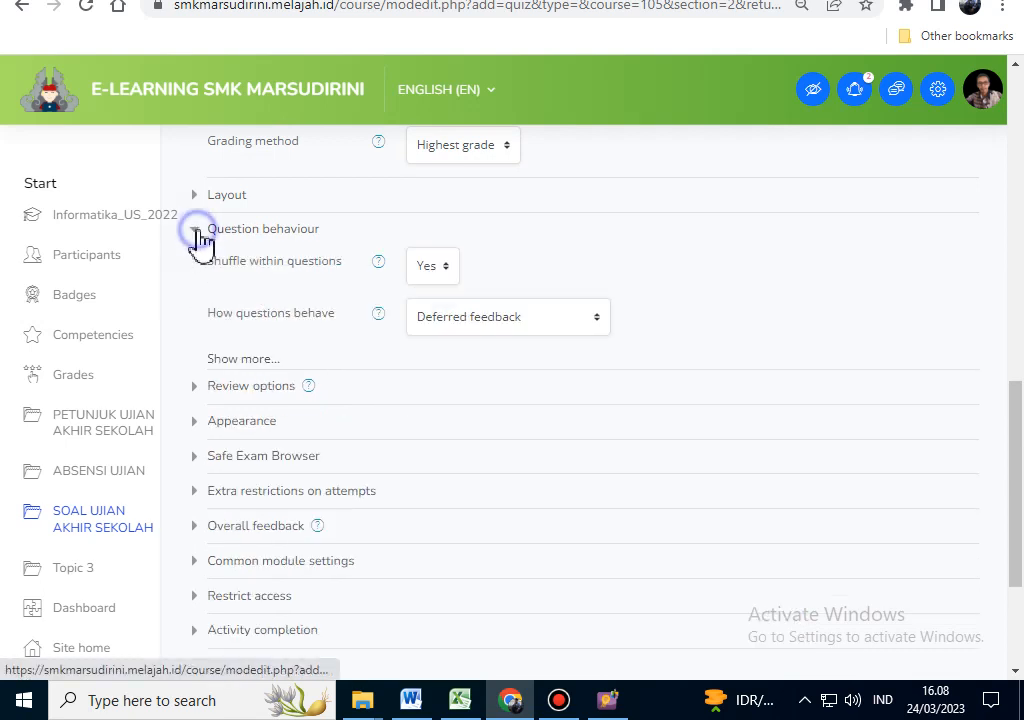
pyautogui.click(199, 231)
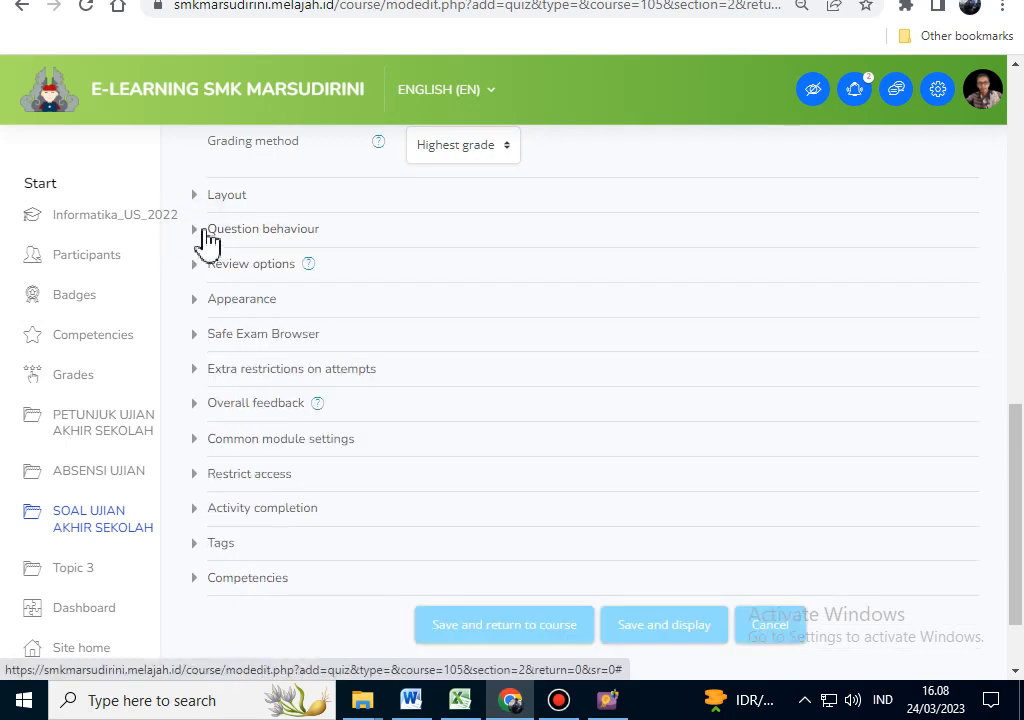
pyautogui.click(197, 263)
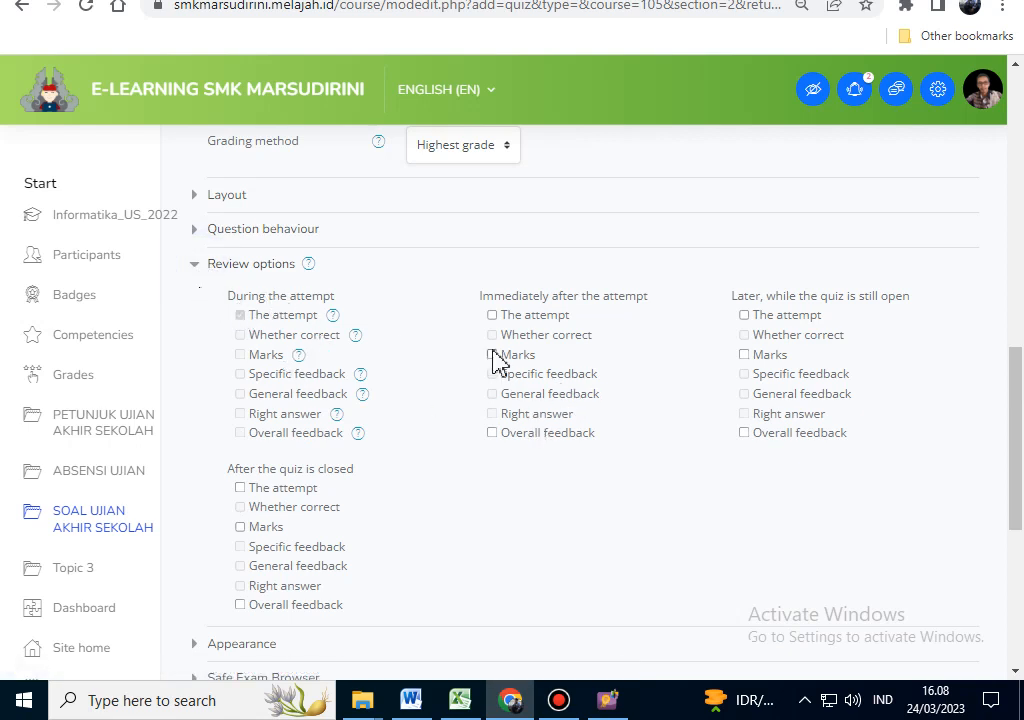
pyautogui.click(493, 316)
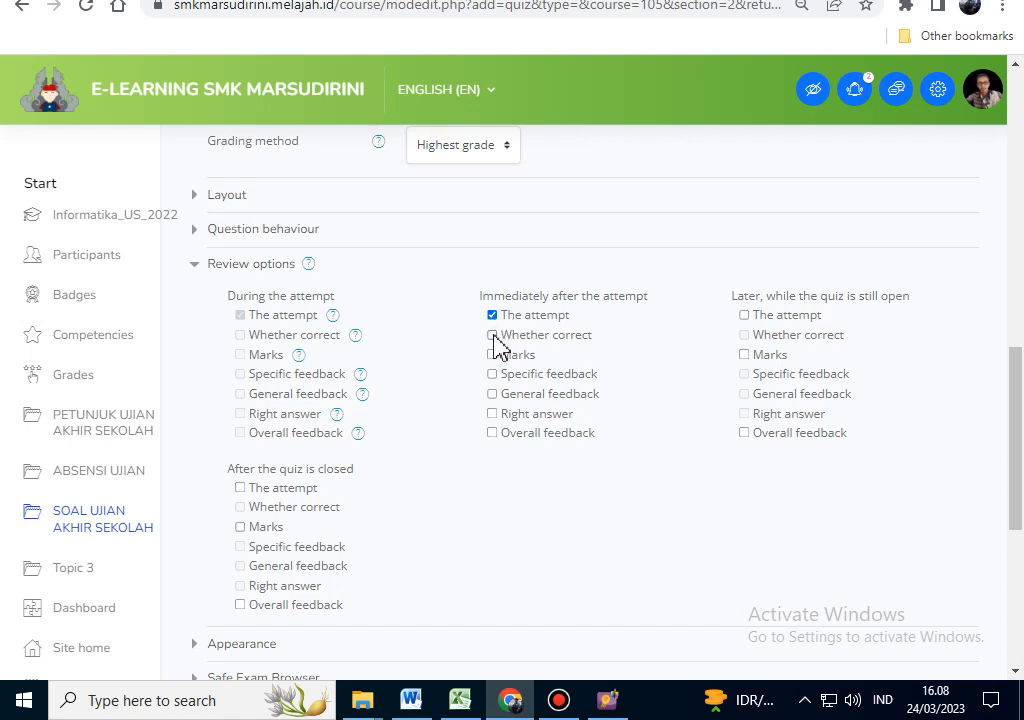
pyautogui.click(492, 335)
pyautogui.click(492, 355)
pyautogui.click(493, 436)
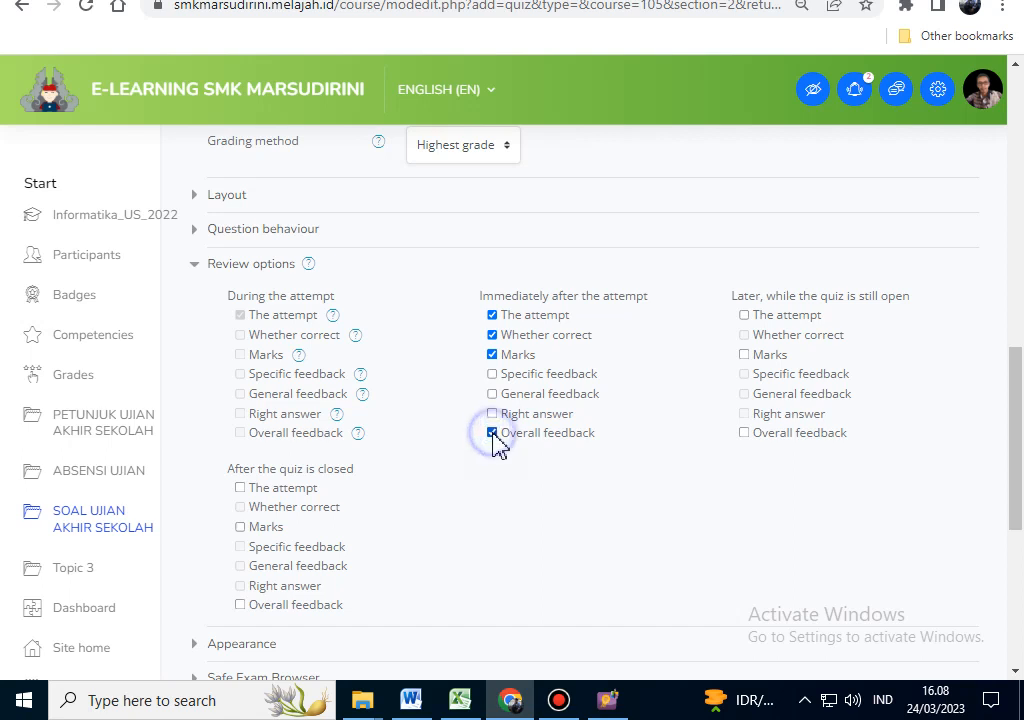
# Step: Enable the attempt, whether correct, marks and overall feedback for review while the quiz is still open
pyautogui.click(744, 316)
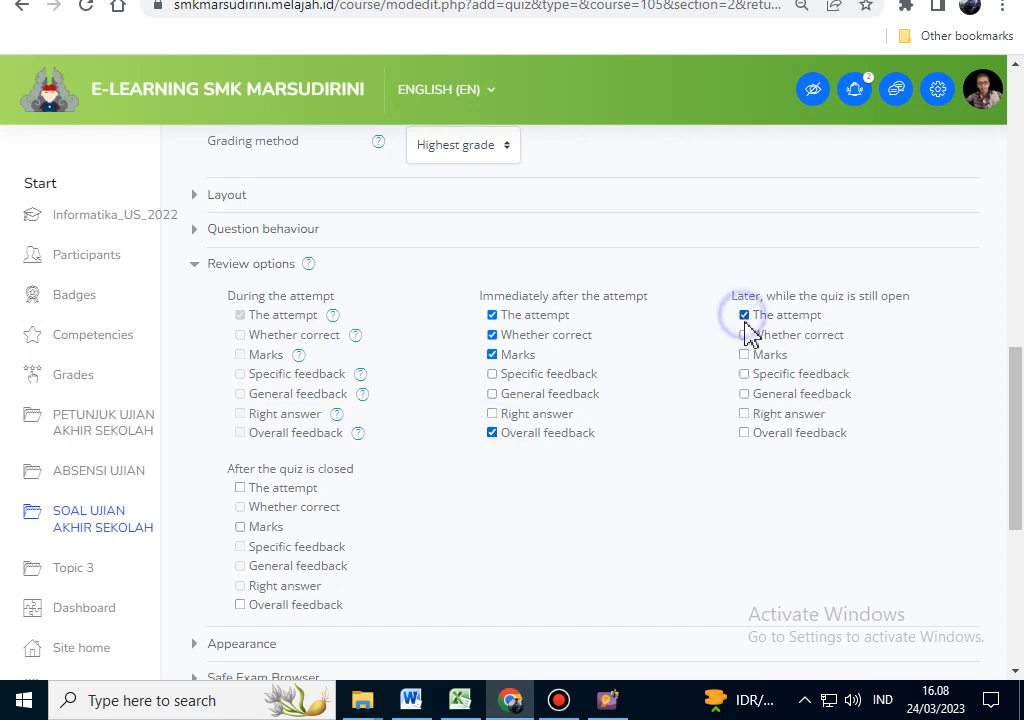
pyautogui.click(745, 336)
pyautogui.click(745, 355)
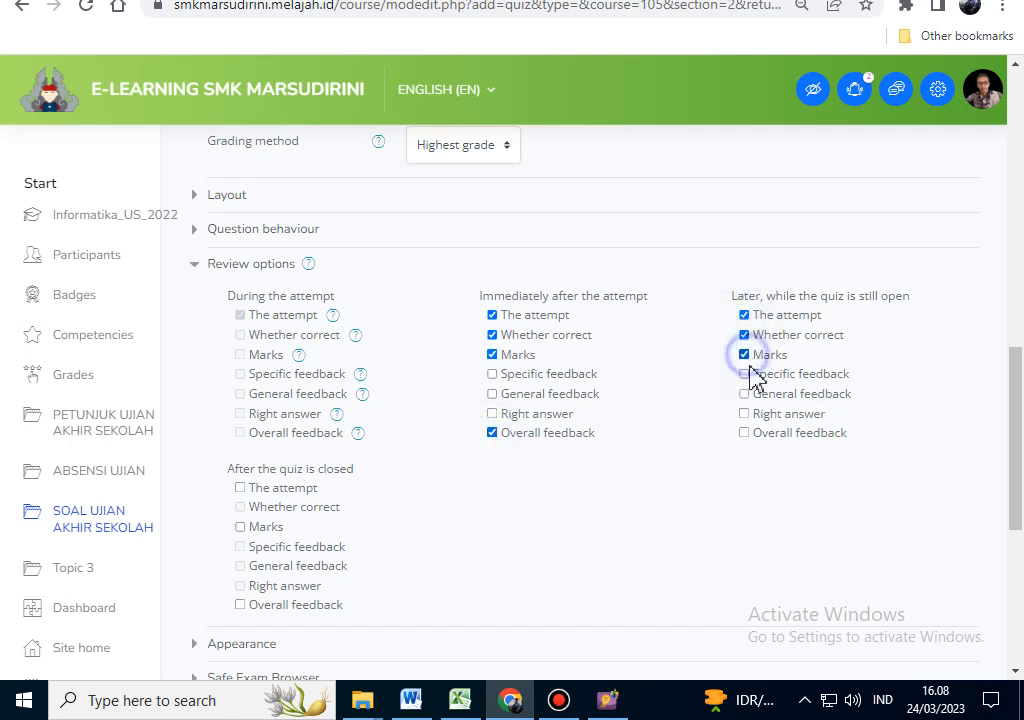
pyautogui.click(745, 433)
# Step: Enable the attempt, whether correct, marks and overall feedback for review after the quiz is closed
pyautogui.scroll(-2, 567, 495)
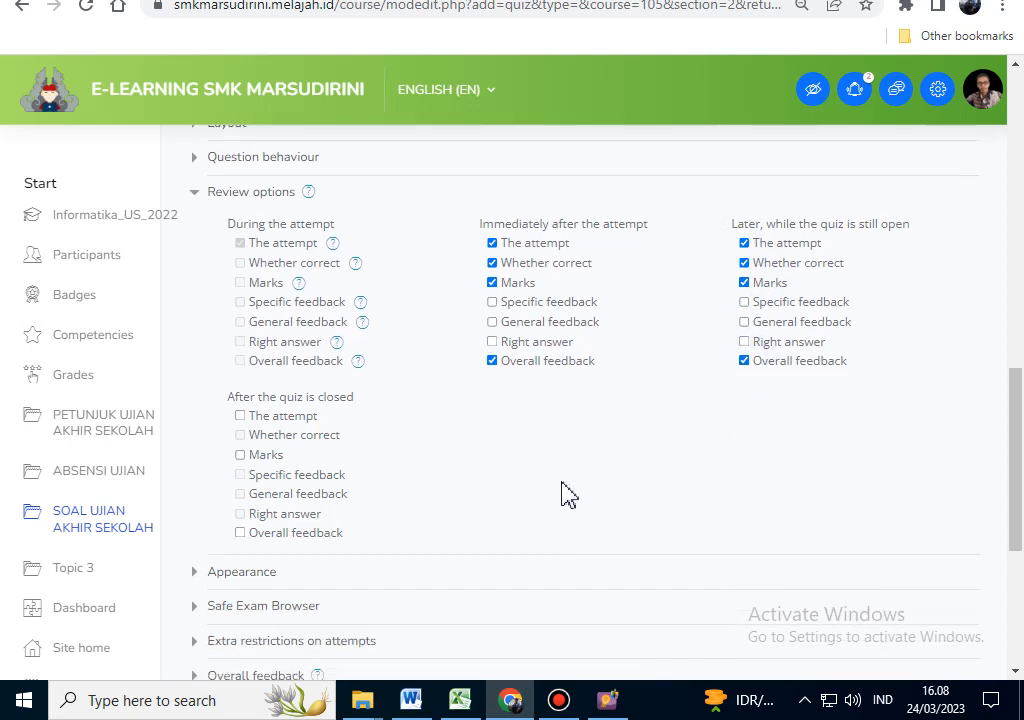
pyautogui.click(240, 341)
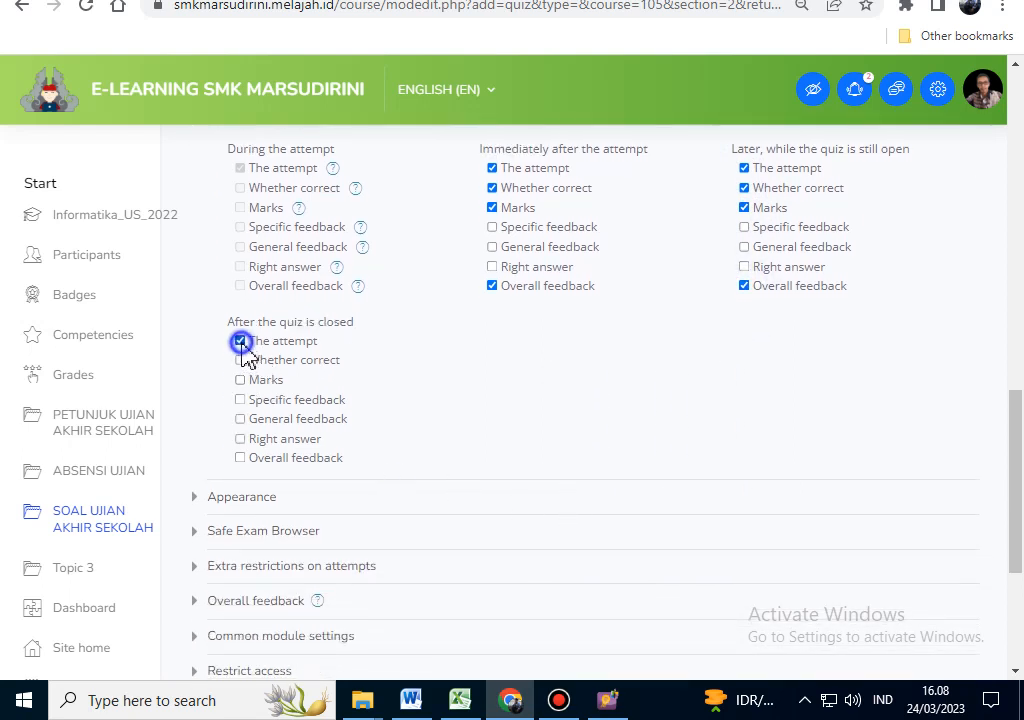
pyautogui.click(240, 360)
pyautogui.click(241, 381)
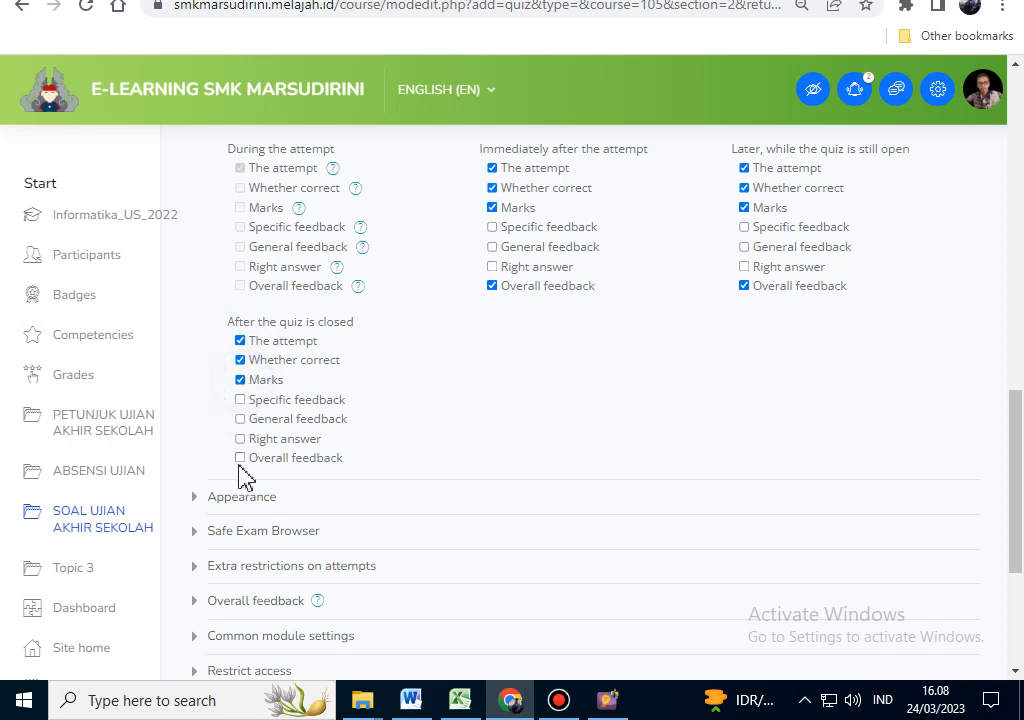
pyautogui.click(240, 458)
pyautogui.scroll(2, 612, 384)
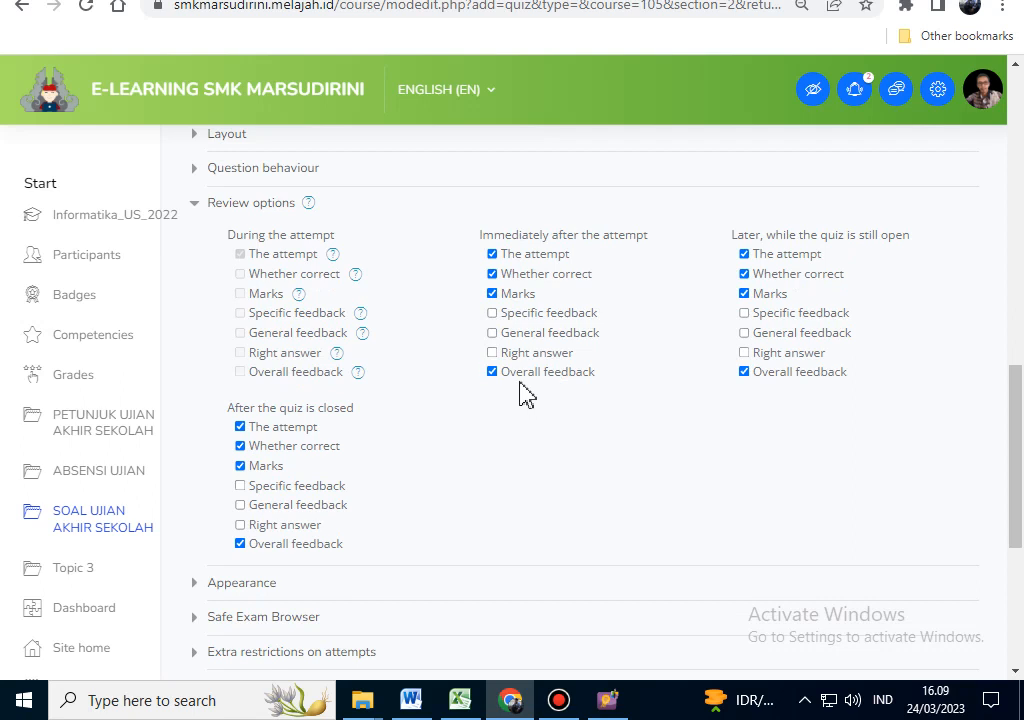
# Step: Add an access restriction requiring students to belong to the grouping GROUPING
pyautogui.scroll(-3, 527, 392)
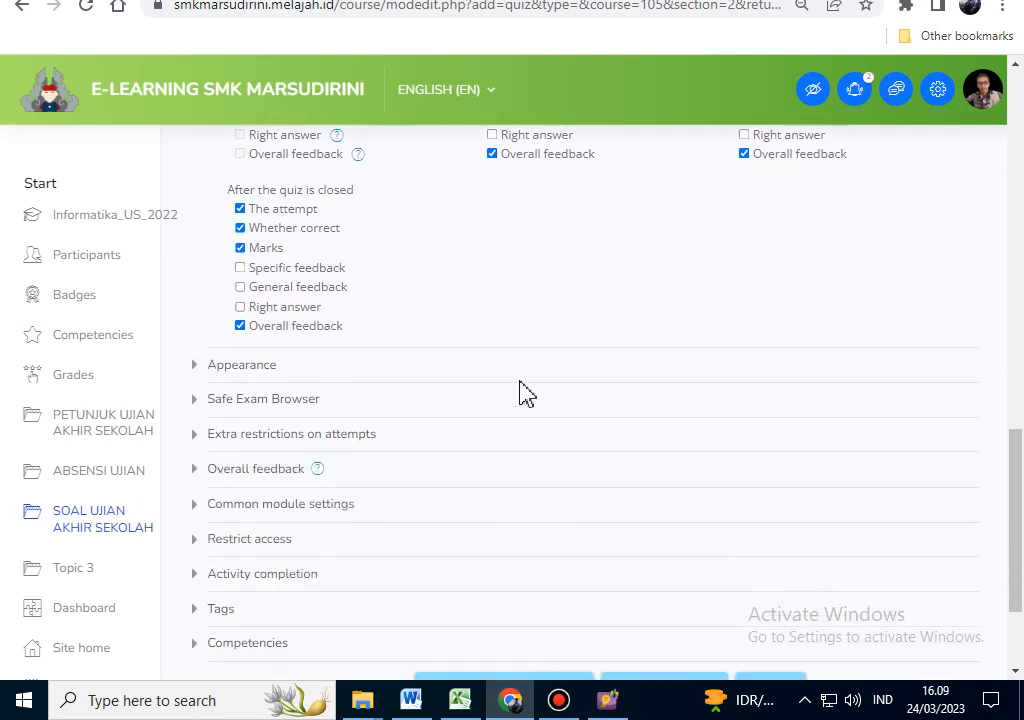
pyautogui.scroll(-2, 527, 393)
pyautogui.scroll(1, 527, 393)
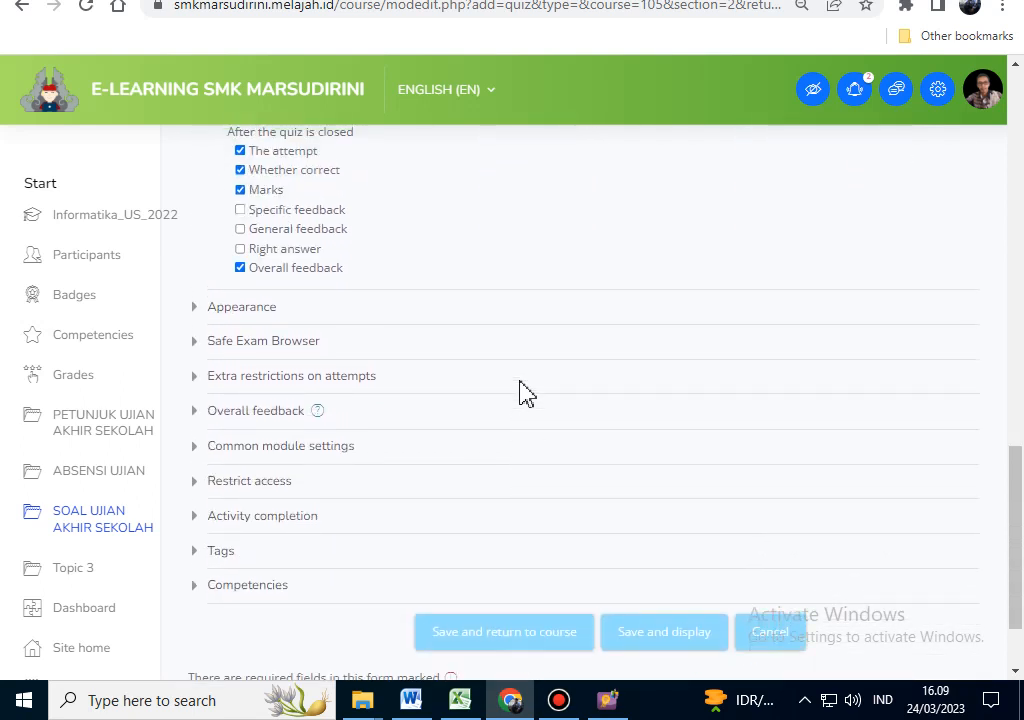
pyautogui.scroll(-1, 527, 393)
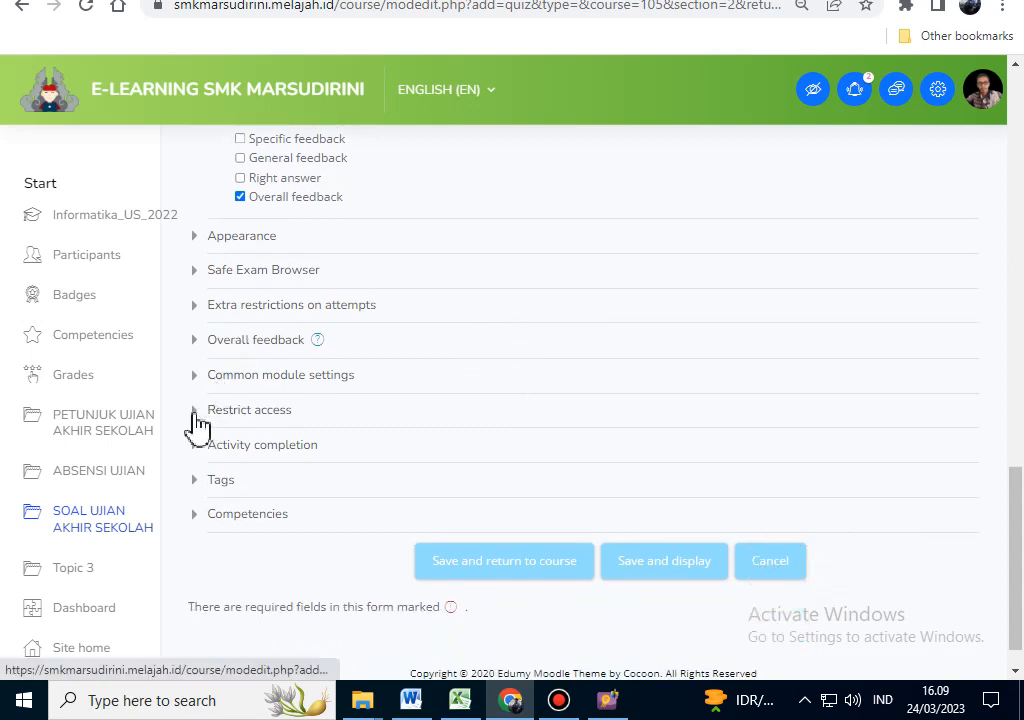
pyautogui.click(198, 427)
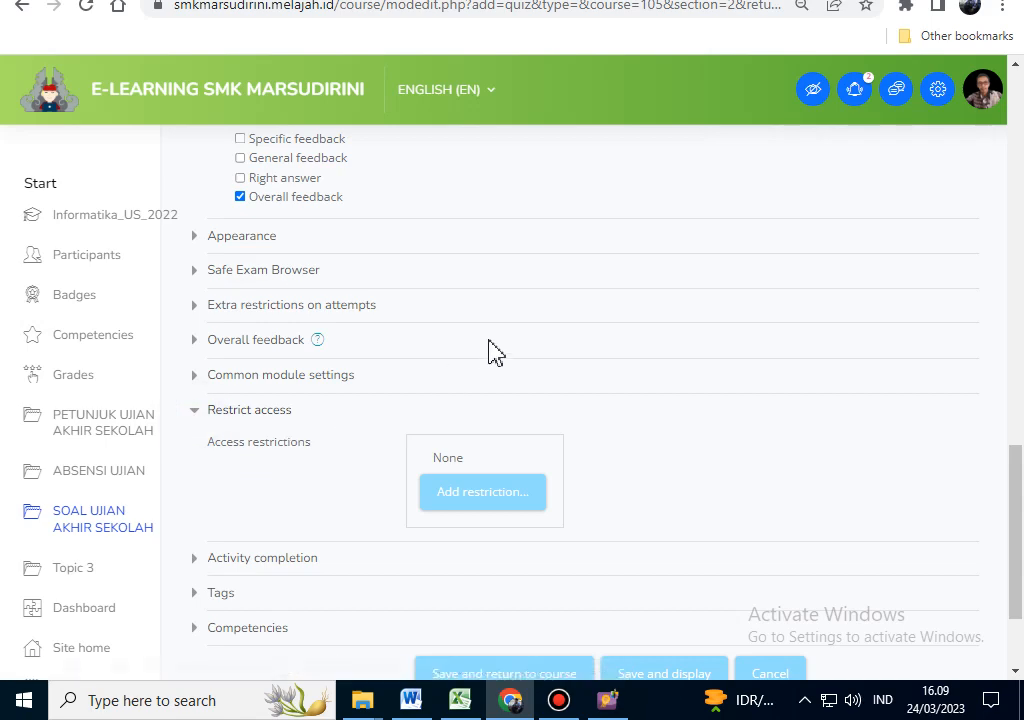
pyautogui.scroll(-1, 490, 350)
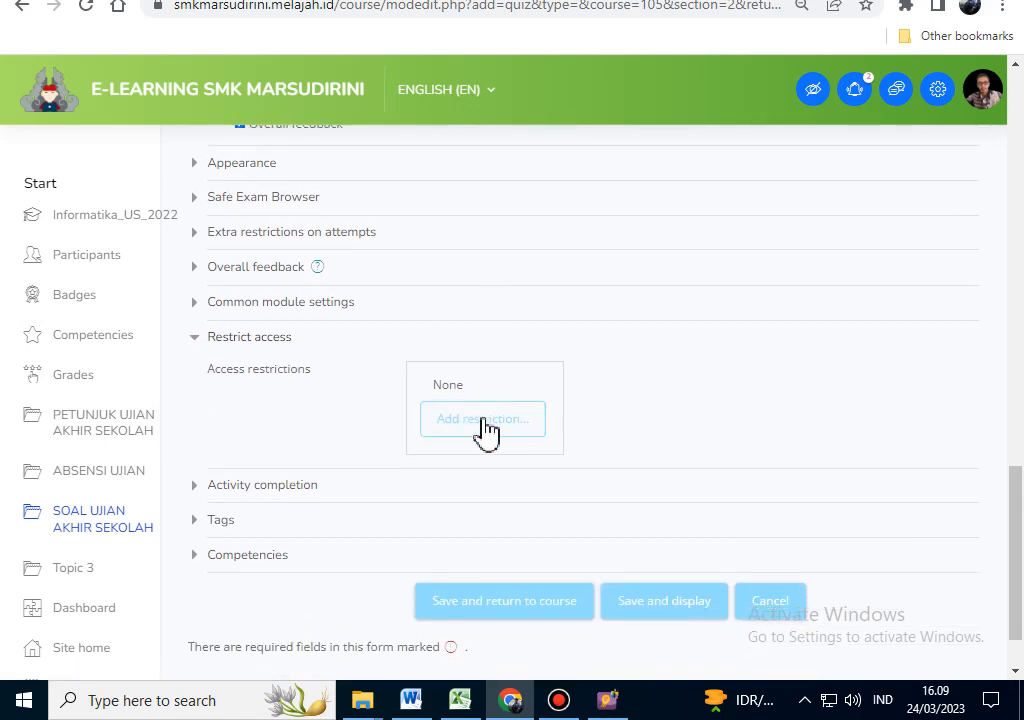
pyautogui.click(485, 430)
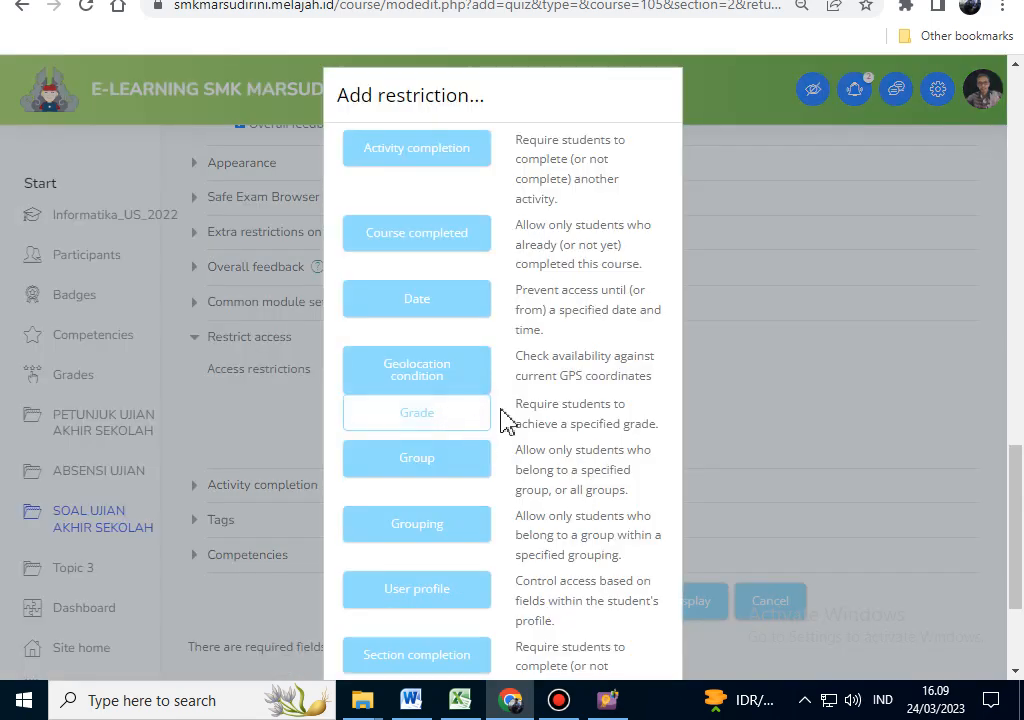
pyautogui.click(411, 527)
pyautogui.click(577, 500)
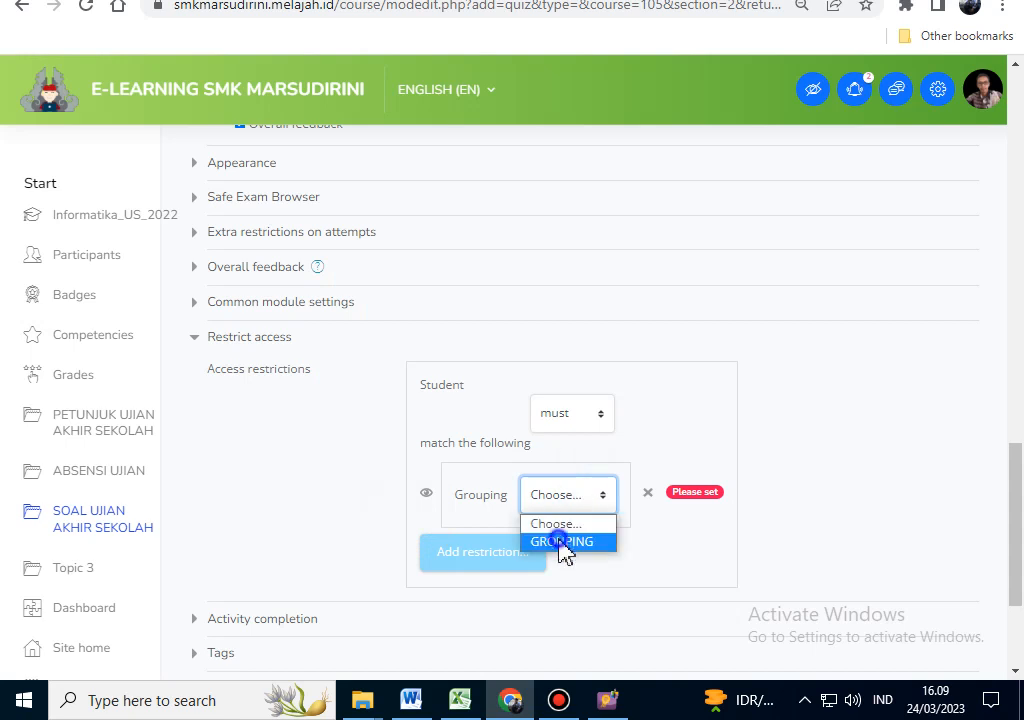
pyautogui.click(561, 543)
# Step: Set activity completion to show the quiz as complete when conditions are met, requiring a grade and a minimum of 1 attempt
pyautogui.scroll(-2, 297, 400)
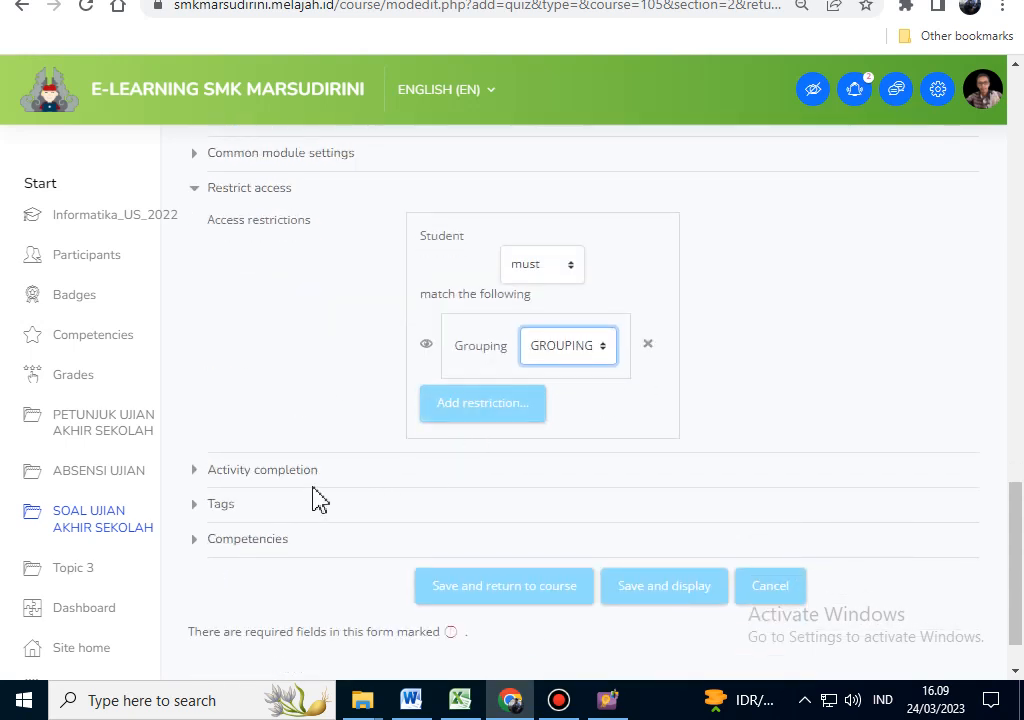
pyautogui.click(248, 482)
pyautogui.scroll(-2, 500, 373)
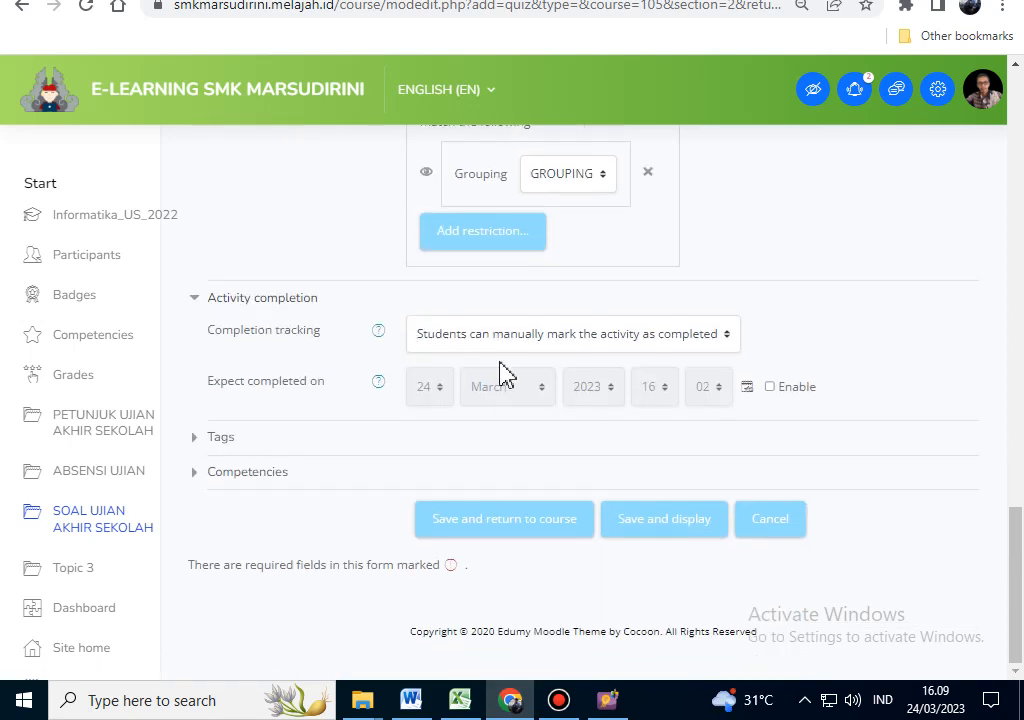
pyautogui.click(492, 342)
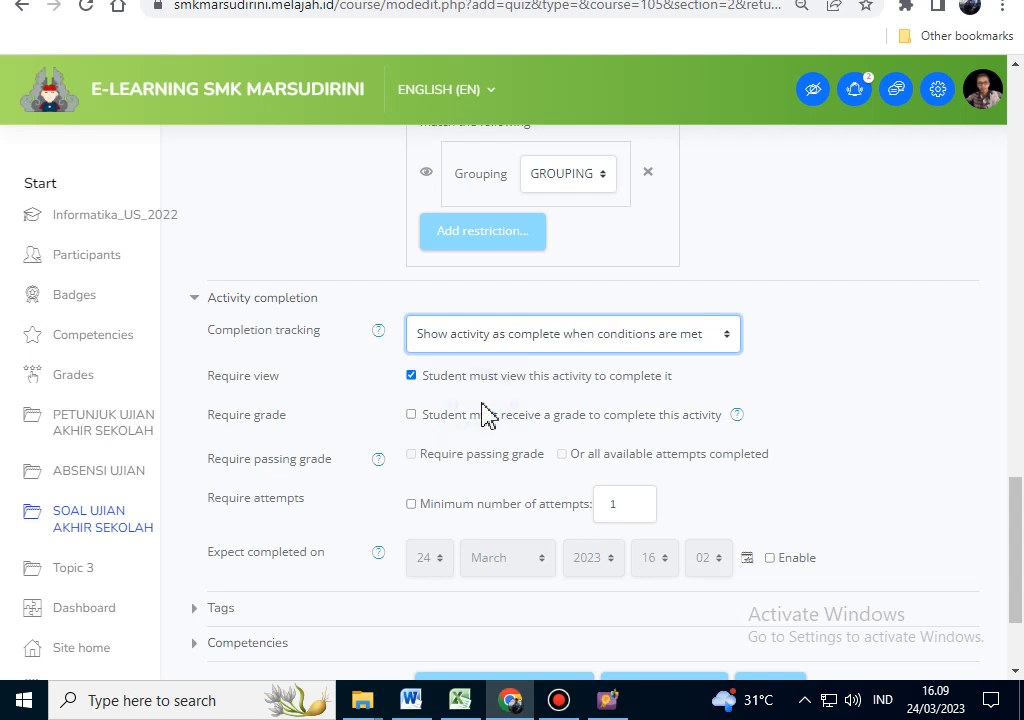
pyautogui.click(411, 414)
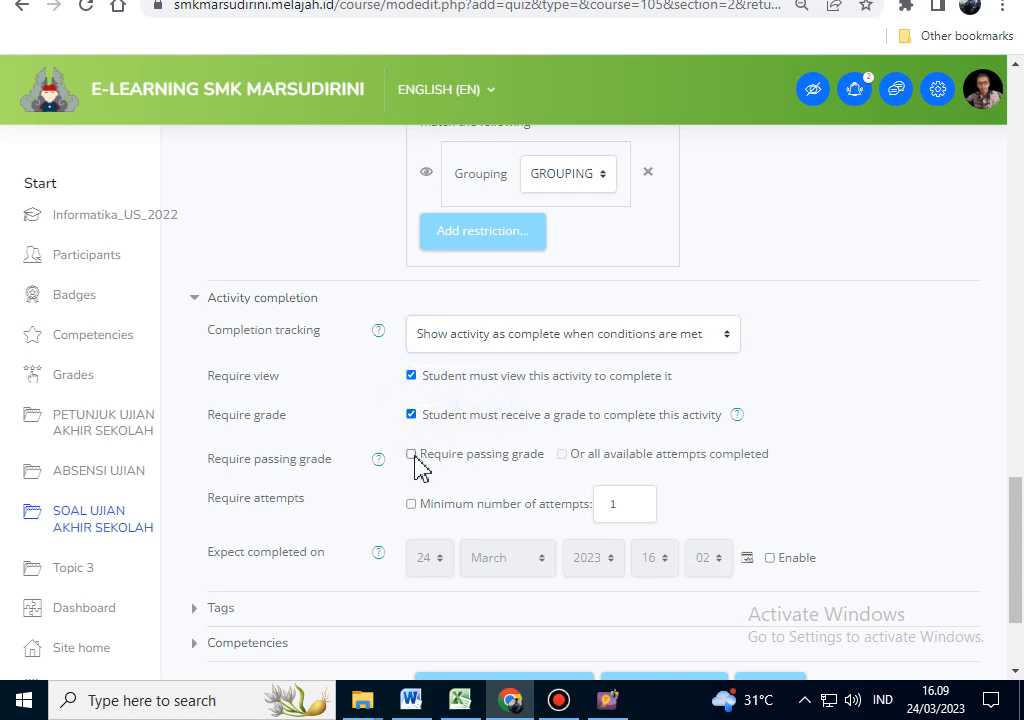
pyautogui.click(412, 504)
pyautogui.scroll(-1, 648, 374)
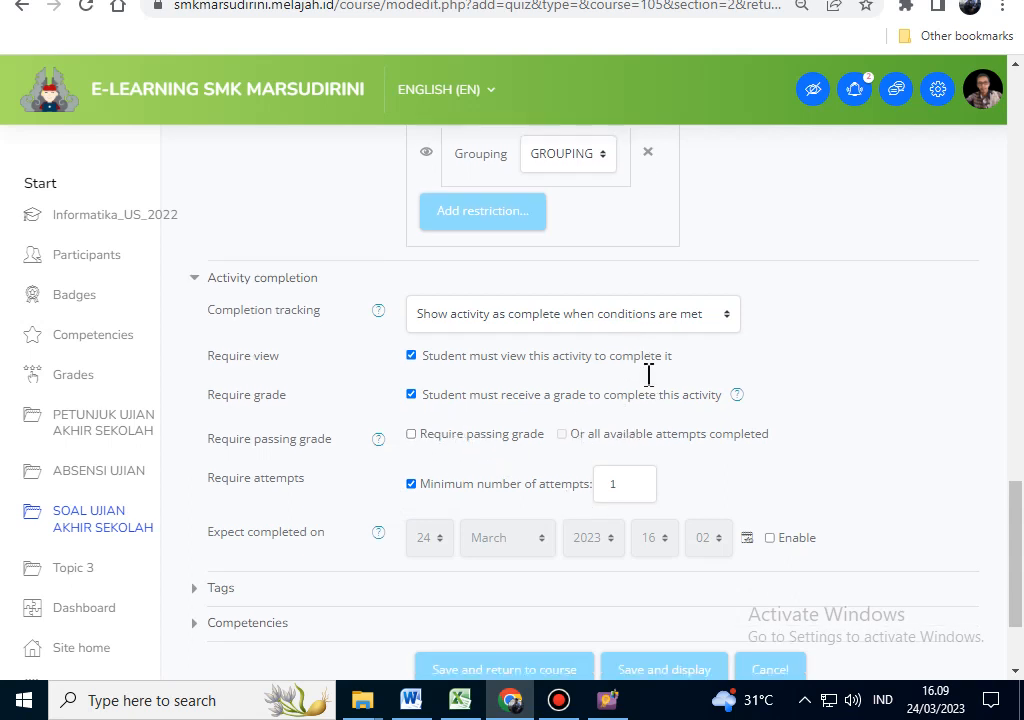
# Step: Leave the expected completion date disabled, then save the quiz settings and display the quiz
pyautogui.scroll(-3, 648, 380)
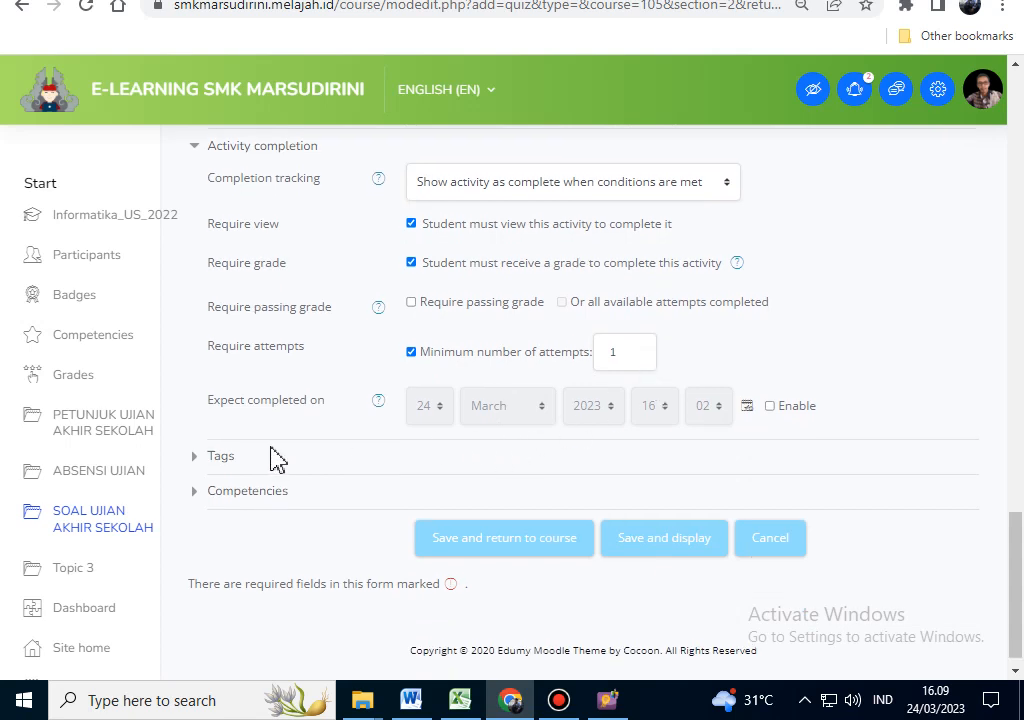
pyautogui.click(770, 407)
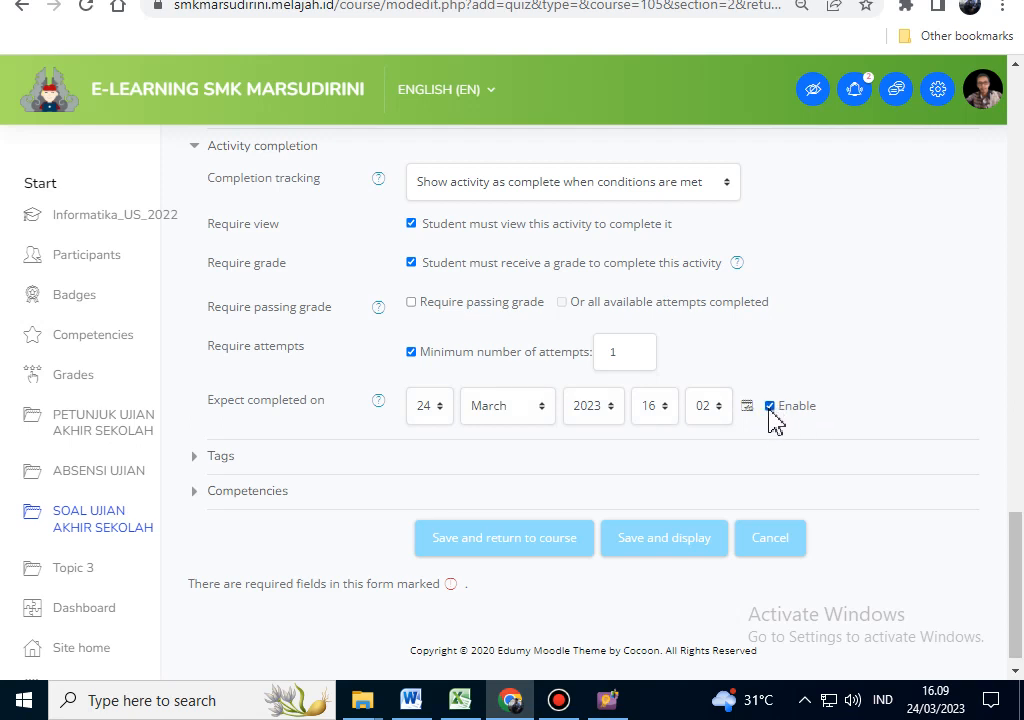
pyautogui.click(770, 406)
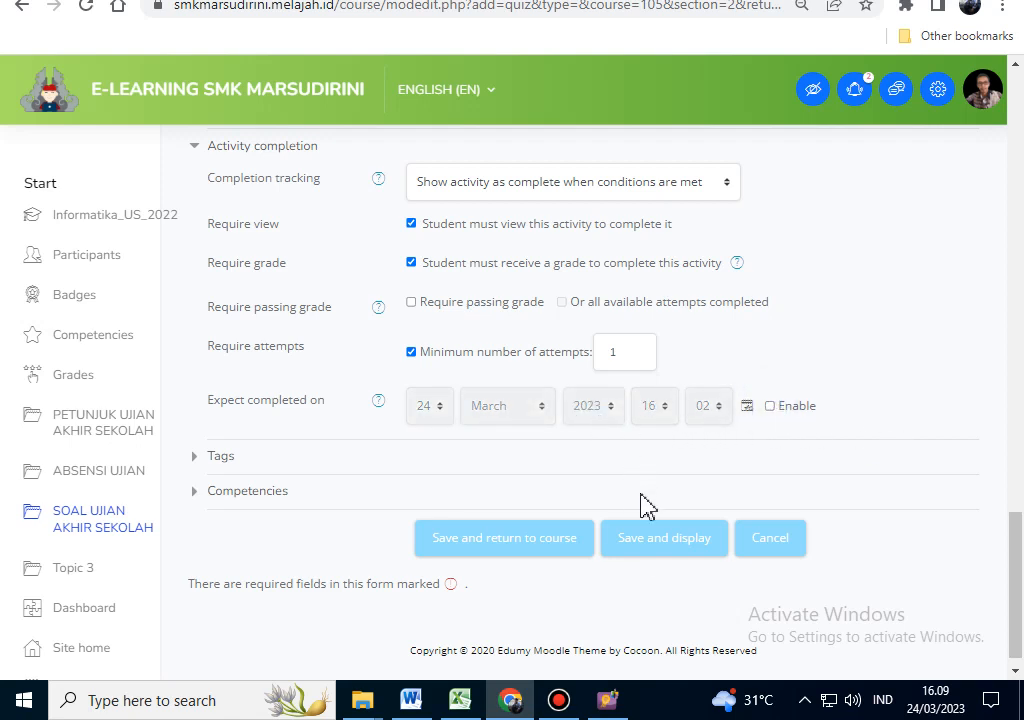
pyautogui.click(658, 553)
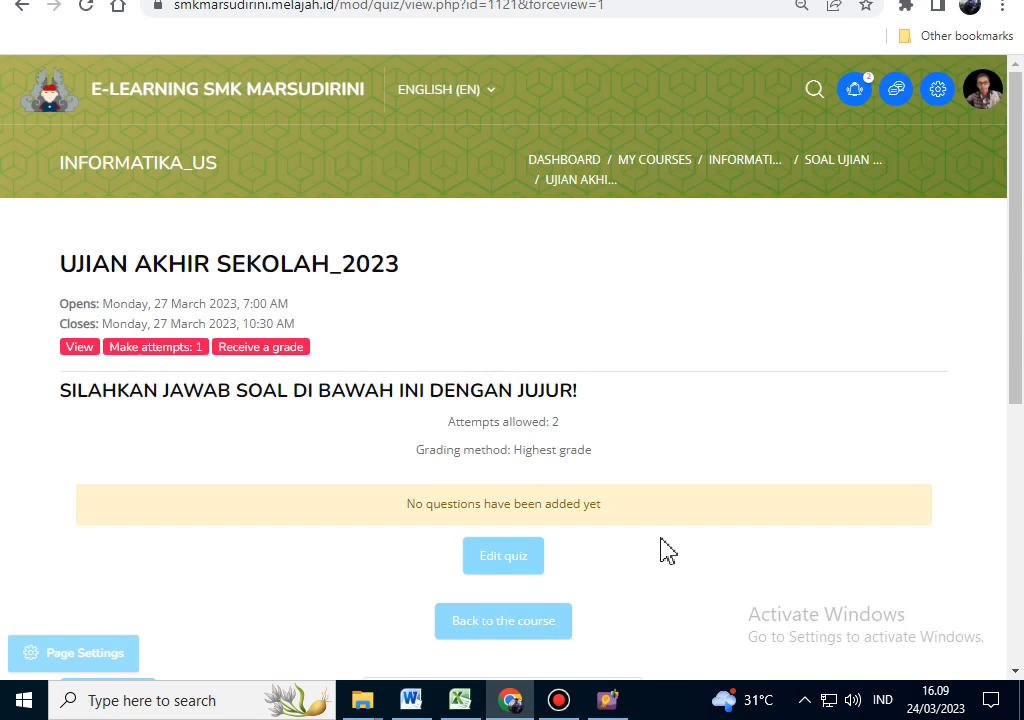
pyautogui.click(558, 700)
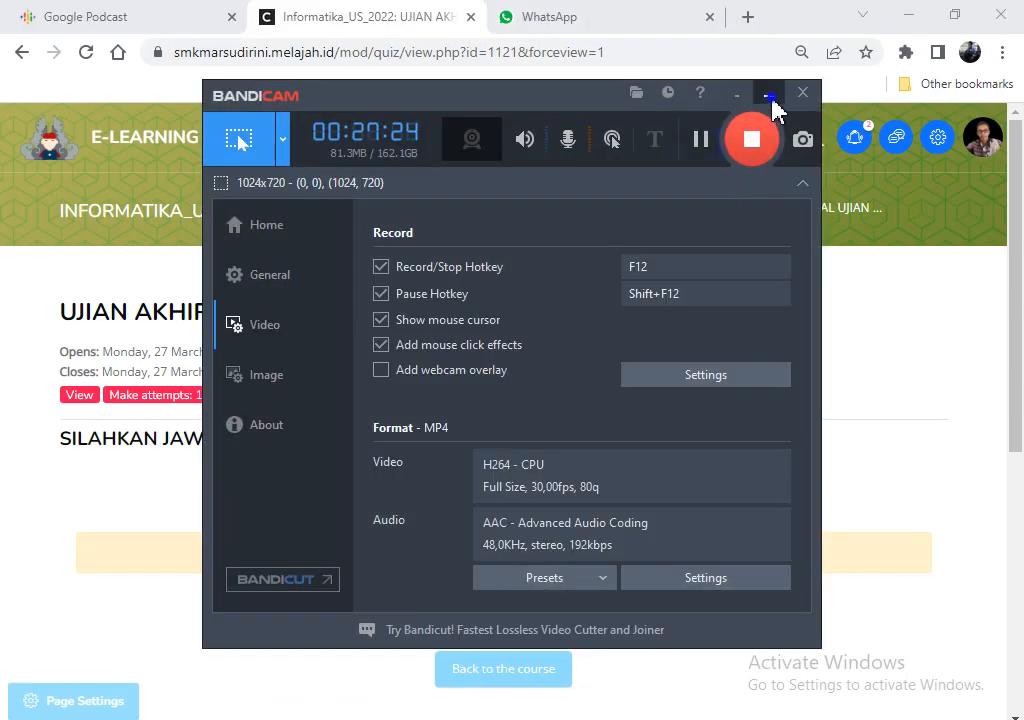
pyautogui.click(769, 96)
pyautogui.scroll(-2, 350, 470)
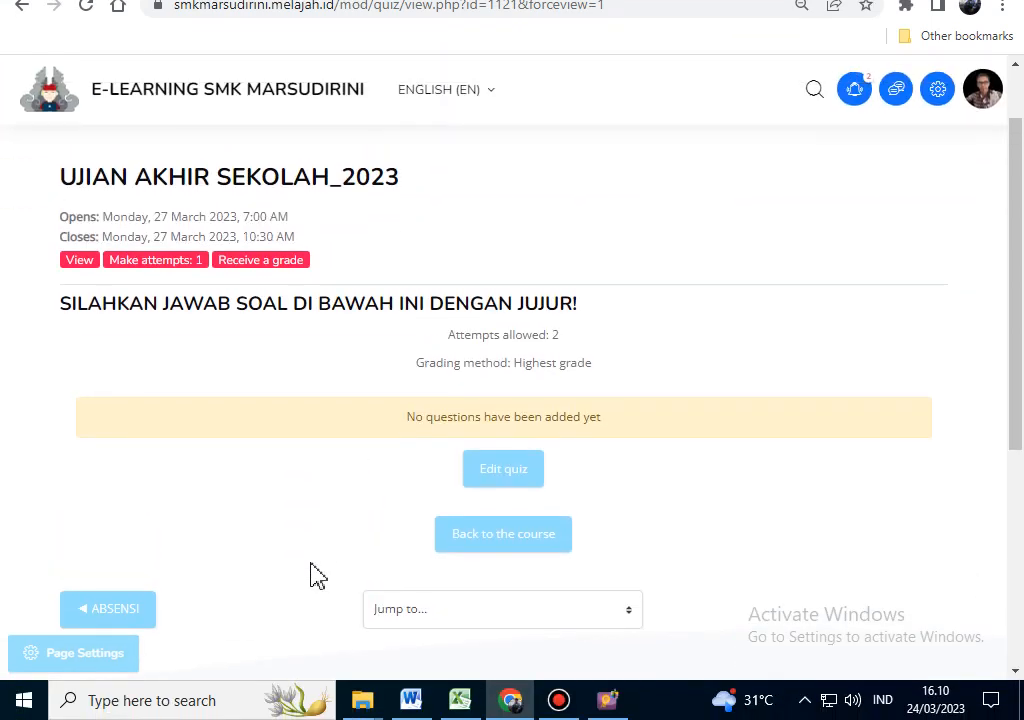
pyautogui.scroll(-1, 352, 540)
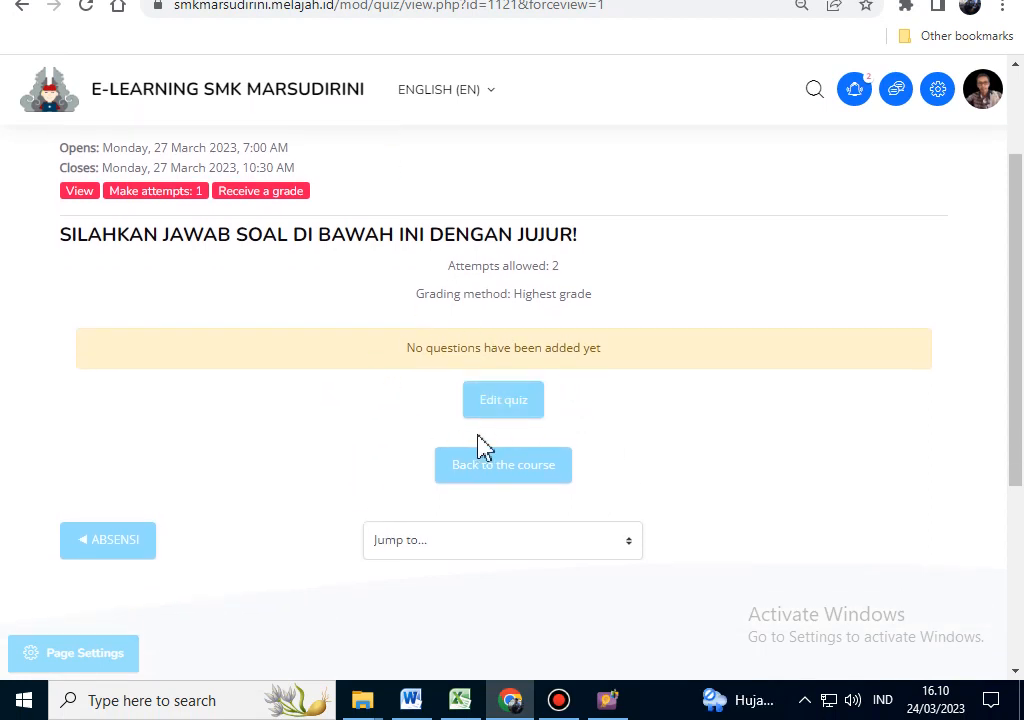
pyautogui.click(440, 485)
# Step: Switch to ExamView and start exporting the master_soal_2023.bnk question bank in Blackboard 6.0-7.0 format
pyautogui.click(607, 700)
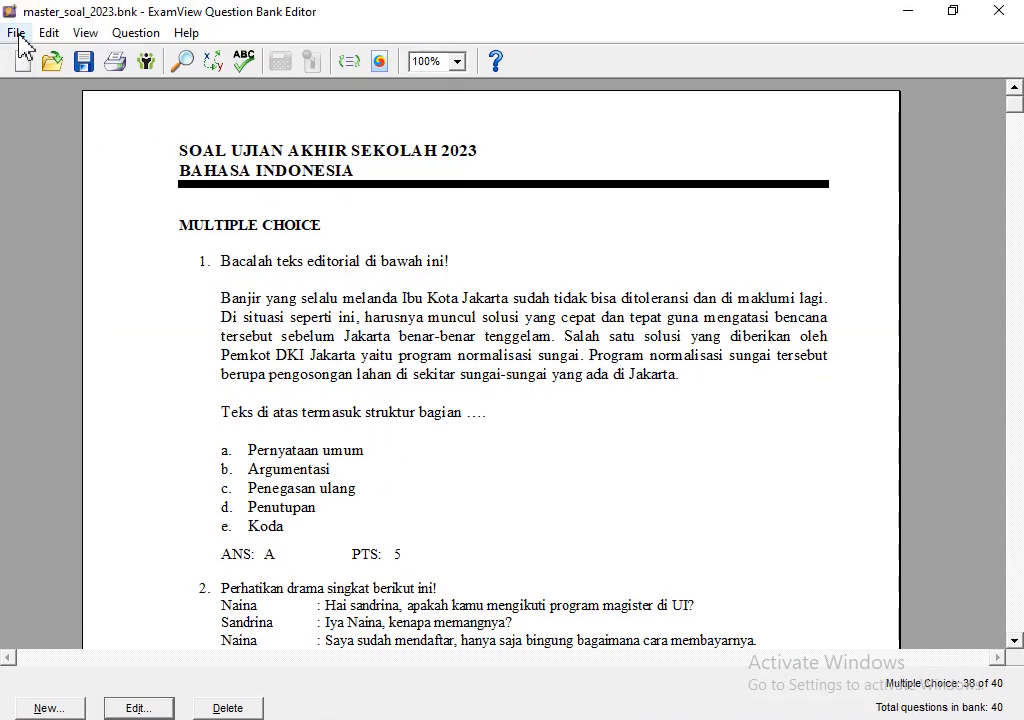
pyautogui.click(17, 33)
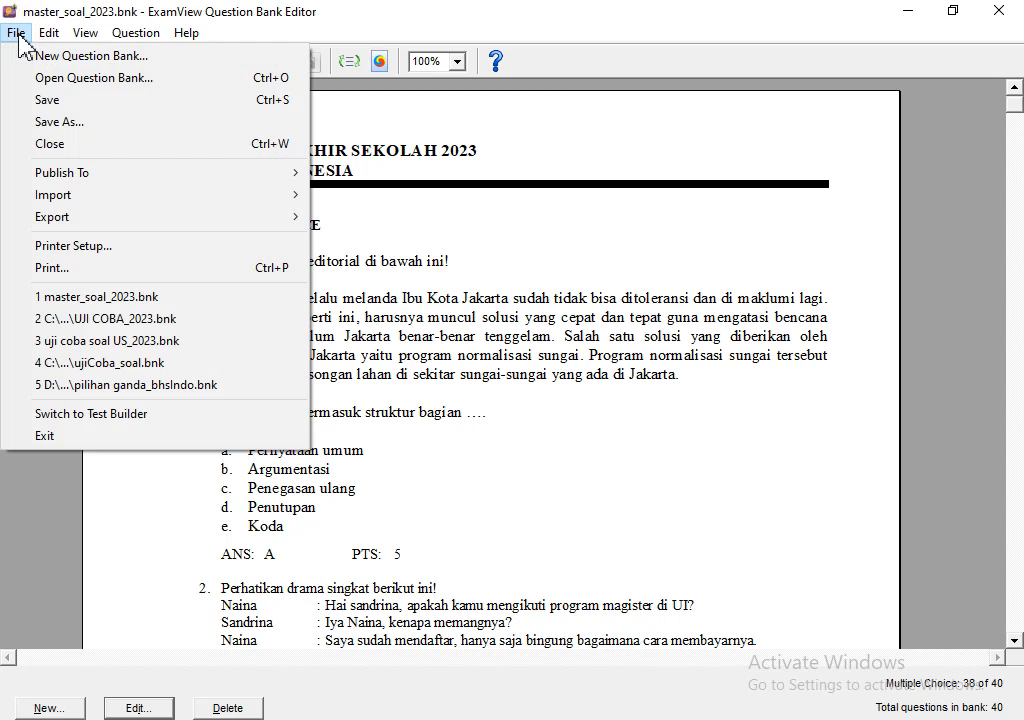
pyautogui.moveTo(95, 228)
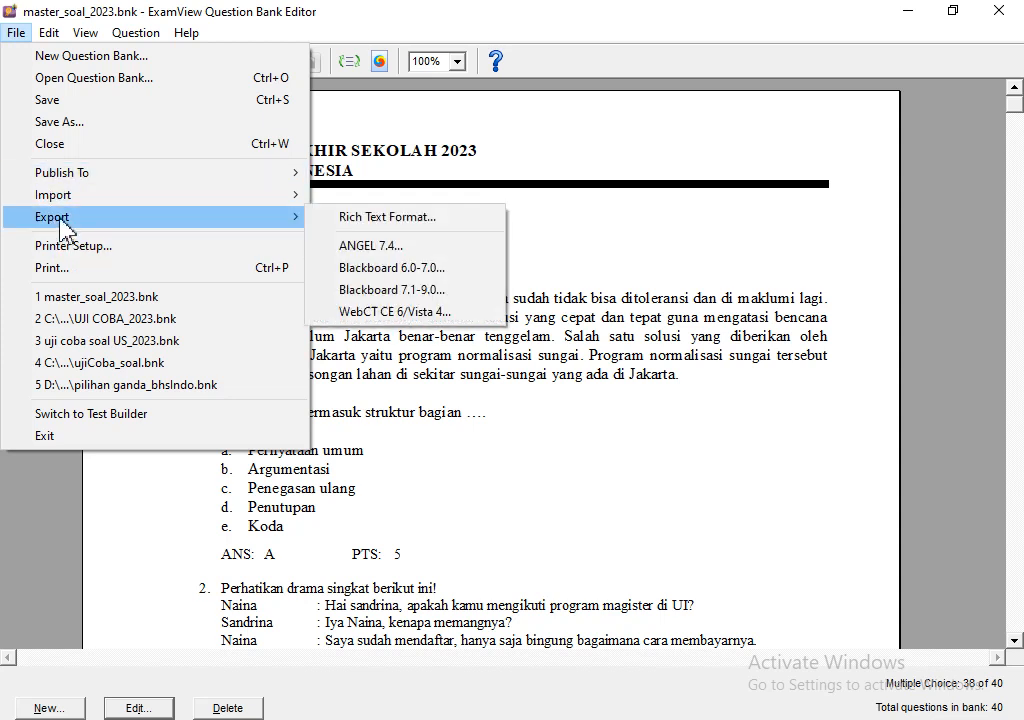
pyautogui.click(366, 272)
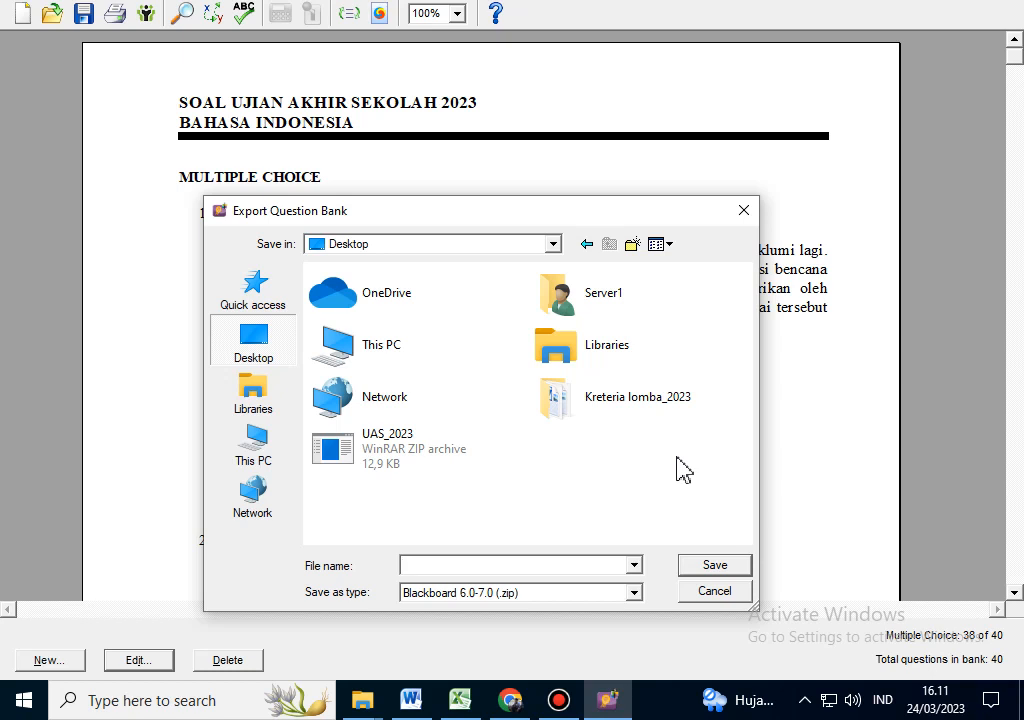
# Step: Name the export file UAS_2023_TIK, copy that name and save the zip to the Desktop
pyautogui.write('uas')
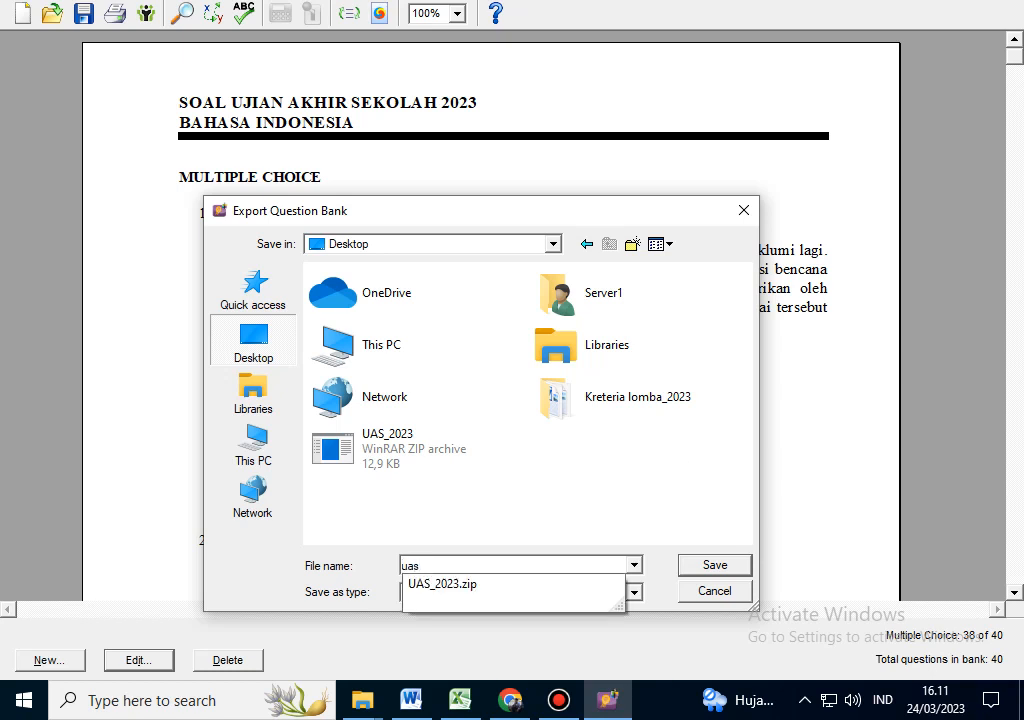
pyautogui.press('BackSpace')
pyautogui.press('BackSpace')
pyautogui.press('BackSpace')
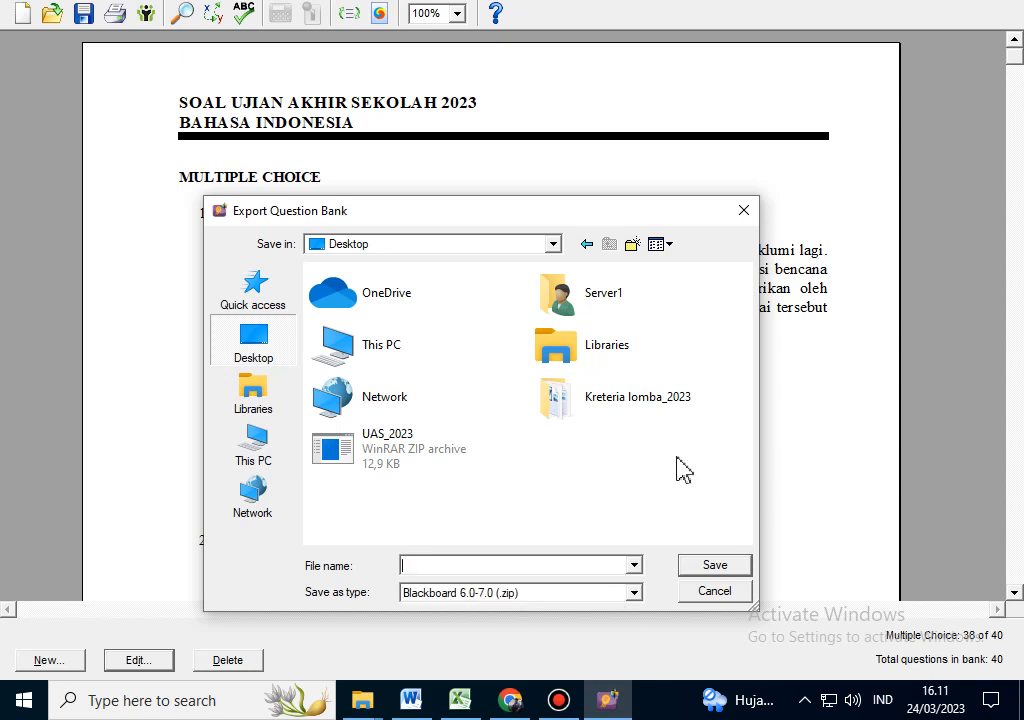
pyautogui.write('UAS_2023')
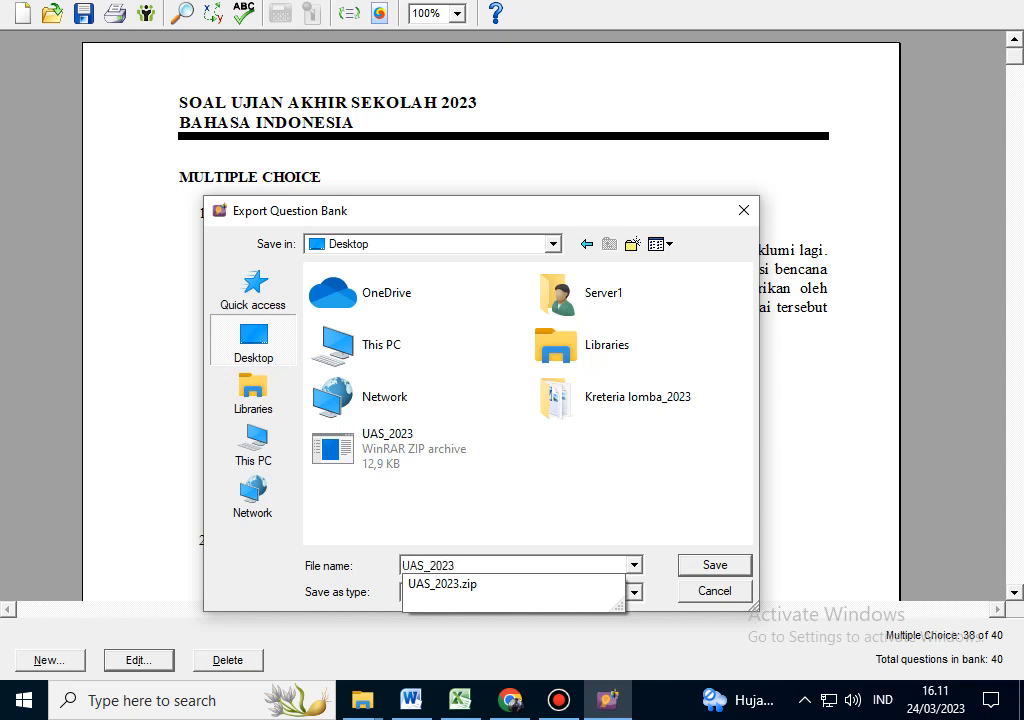
pyautogui.write('_INF')
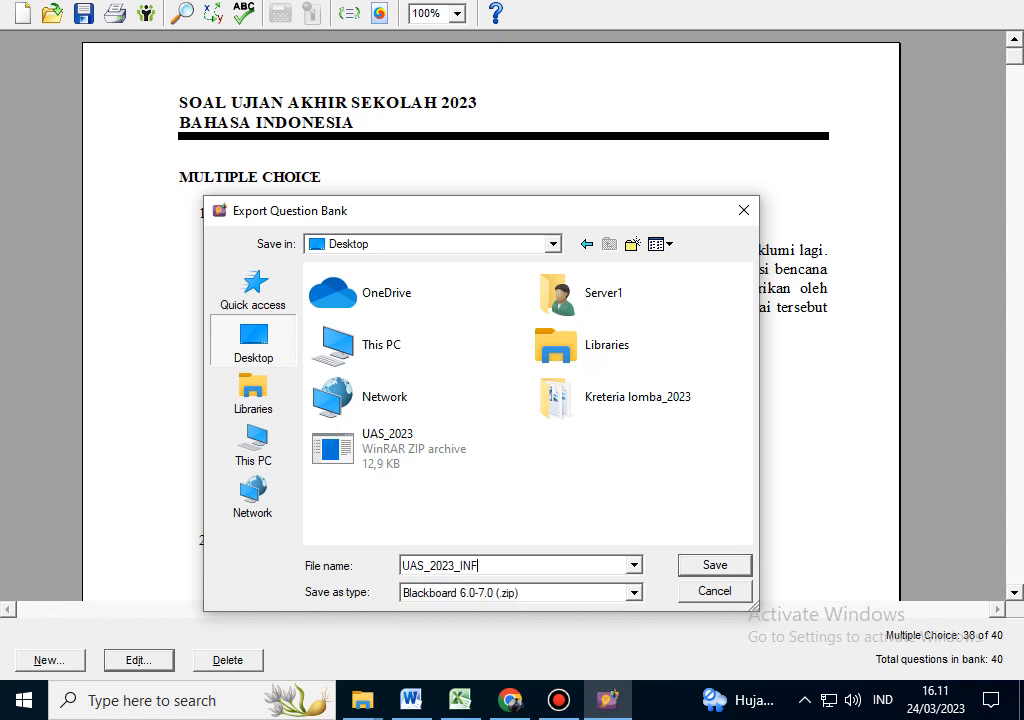
pyautogui.press('BackSpace')
pyautogui.press('BackSpace')
pyautogui.press('BackSpace')
pyautogui.press('BackSpace')
pyautogui.doubleClick(413, 567)
pyautogui.hotkey('ctrl', 'c')
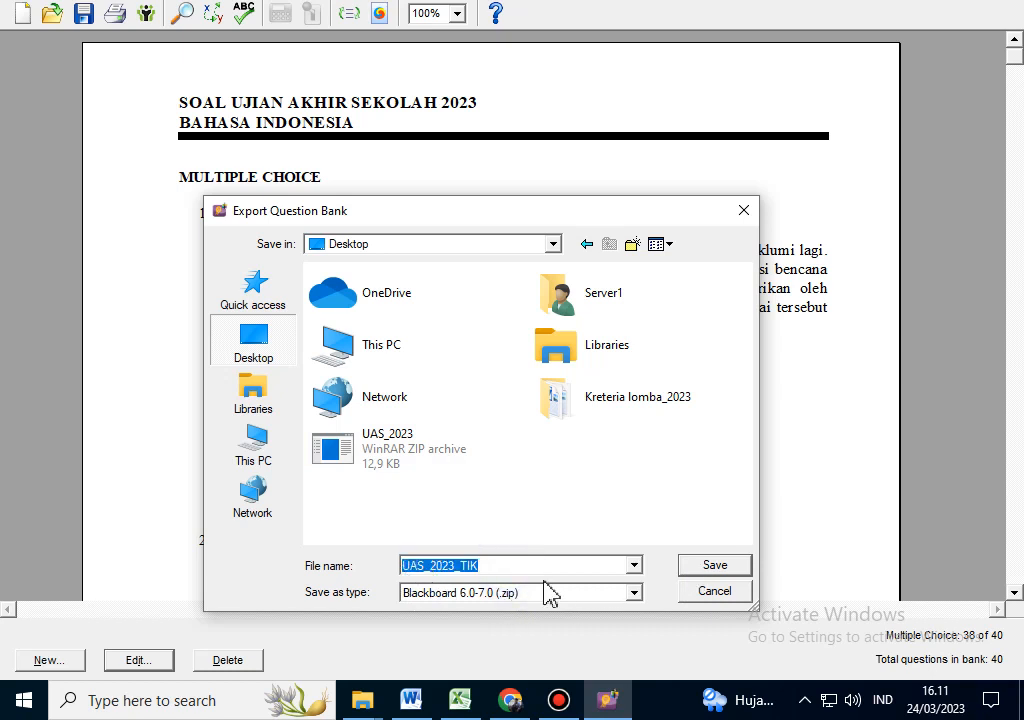
pyautogui.click(690, 572)
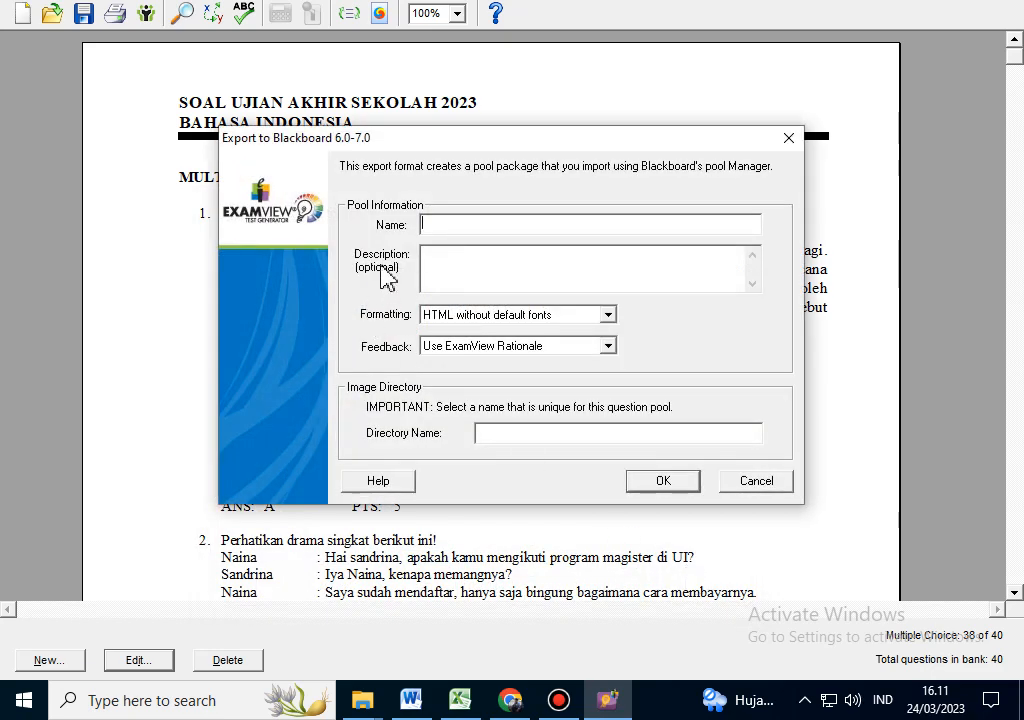
# Step: Set both the pool name and the image directory name to UAS_2023_TIK and complete the Blackboard export
pyautogui.click(441, 228)
pyautogui.write('UAS_2023_TIK')
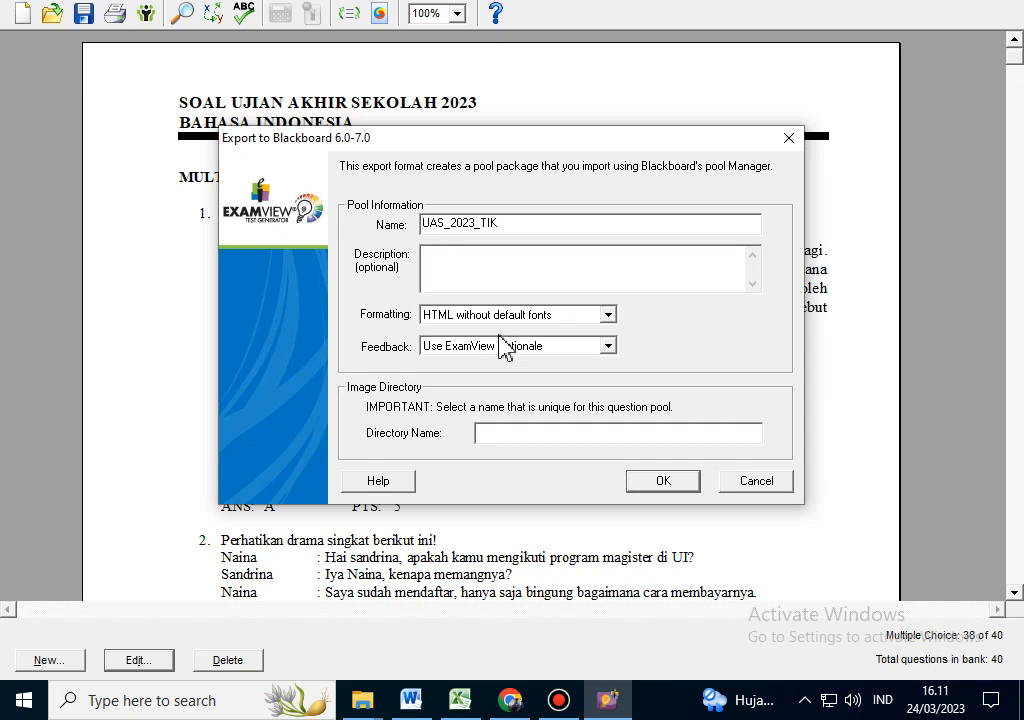
pyautogui.click(484, 430)
pyautogui.hotkey('ctrl', 'v')
pyautogui.click(664, 484)
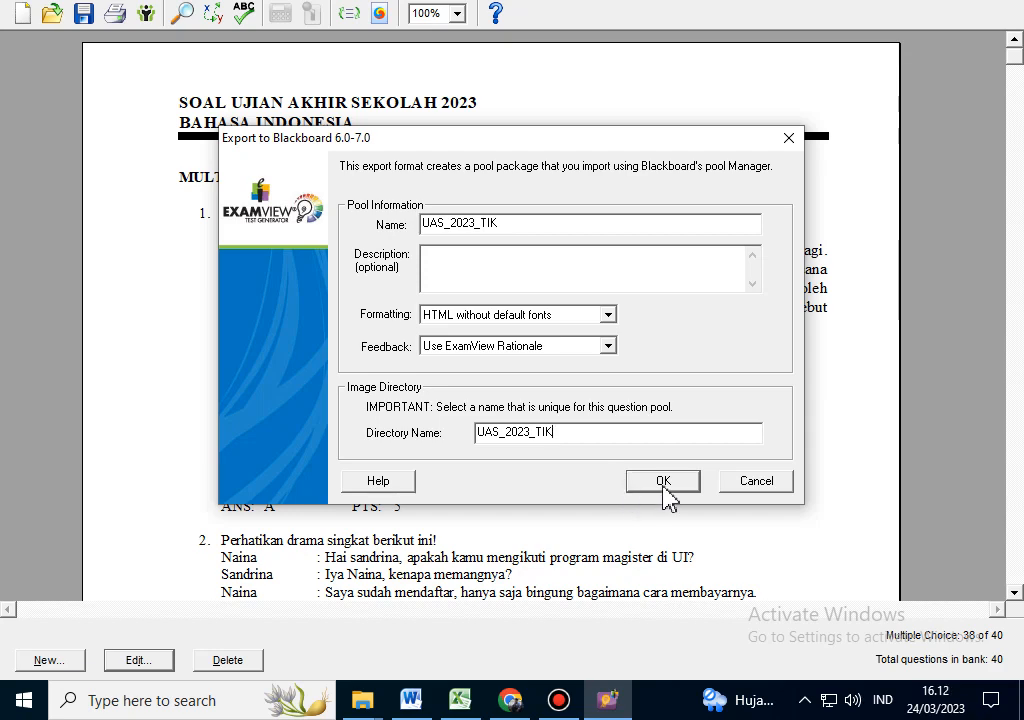
pyautogui.click(664, 484)
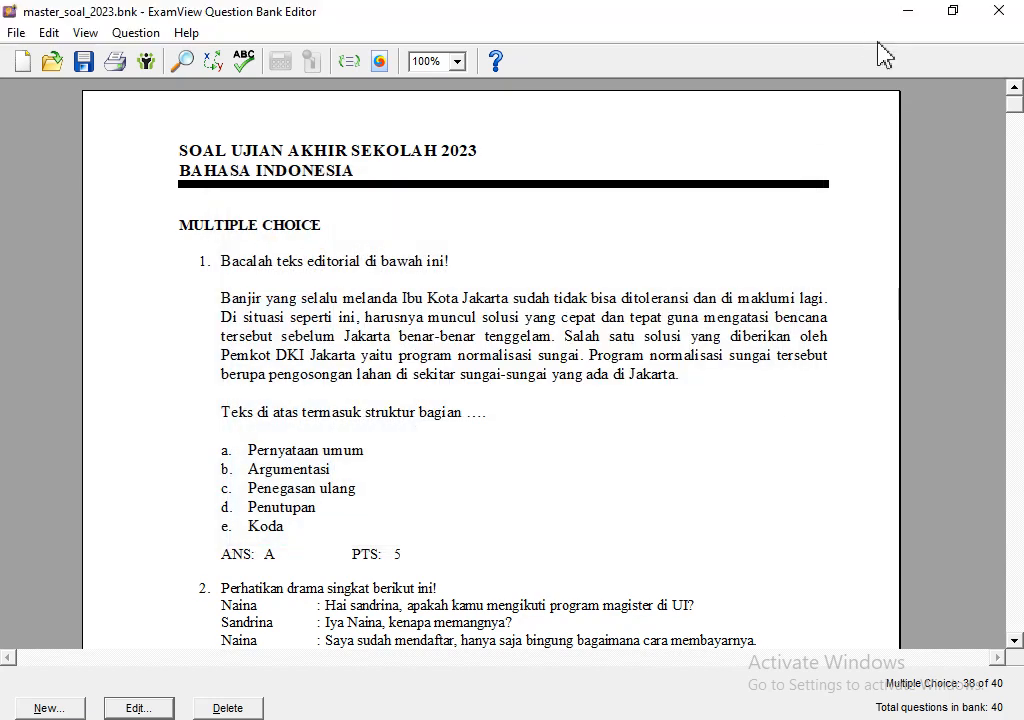
# Step: Look through the question bank from the first question to the last and return to its beginning
pyautogui.click(907, 2)
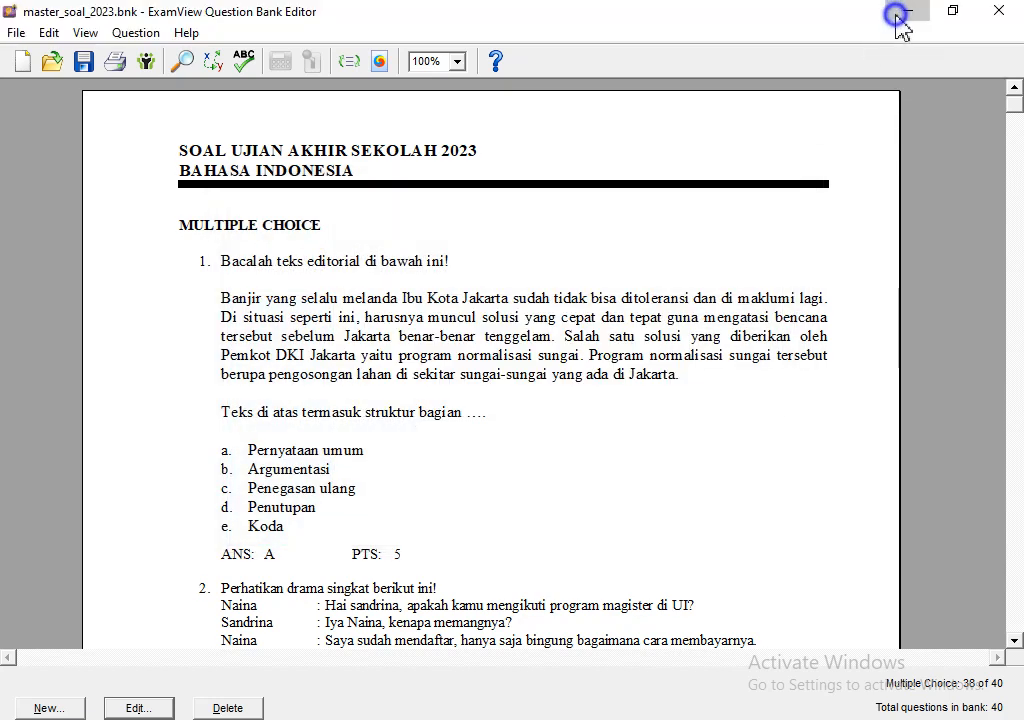
pyautogui.click(907, 2)
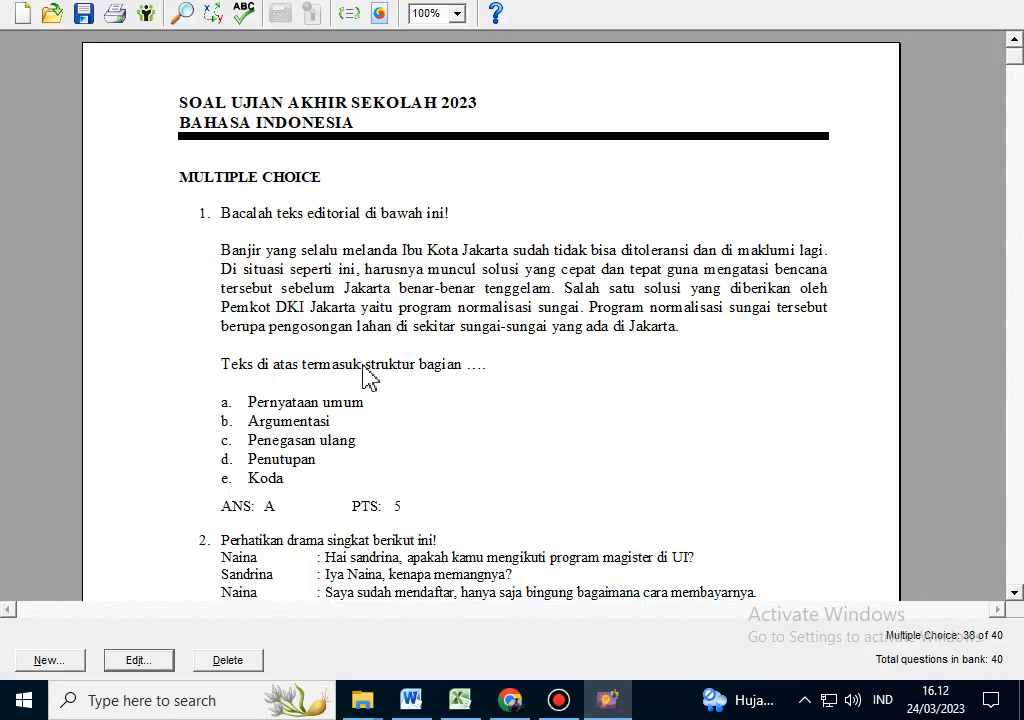
pyautogui.scroll(-3, 368, 375)
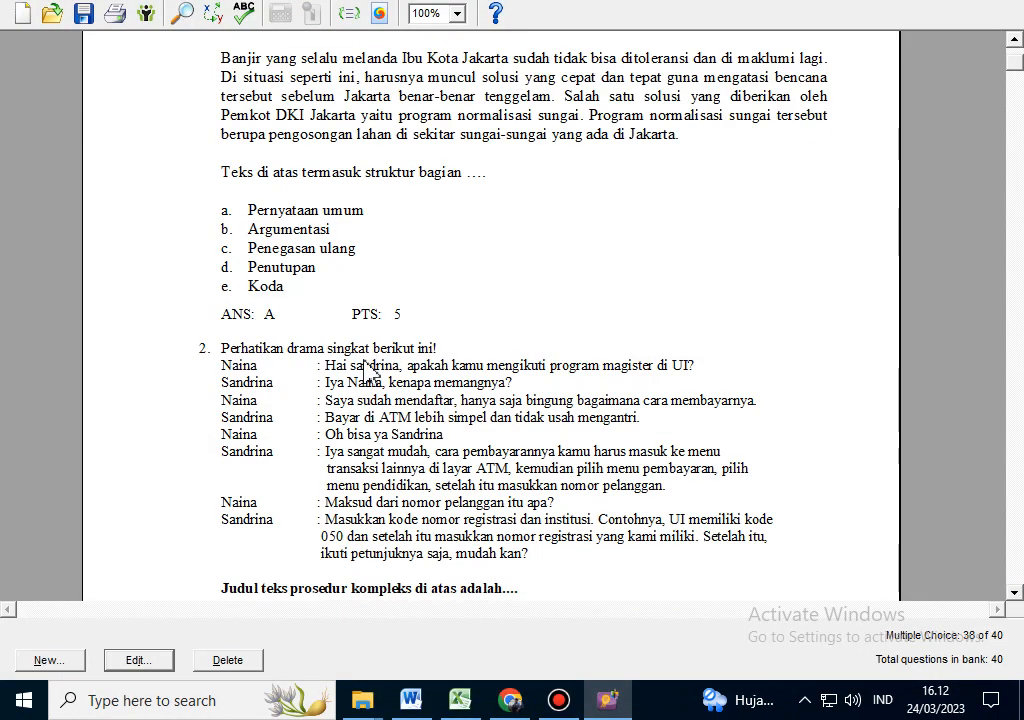
pyautogui.scroll(-8, 368, 368)
pyautogui.moveTo(1015, 80); pyautogui.dragTo(1022, 256)
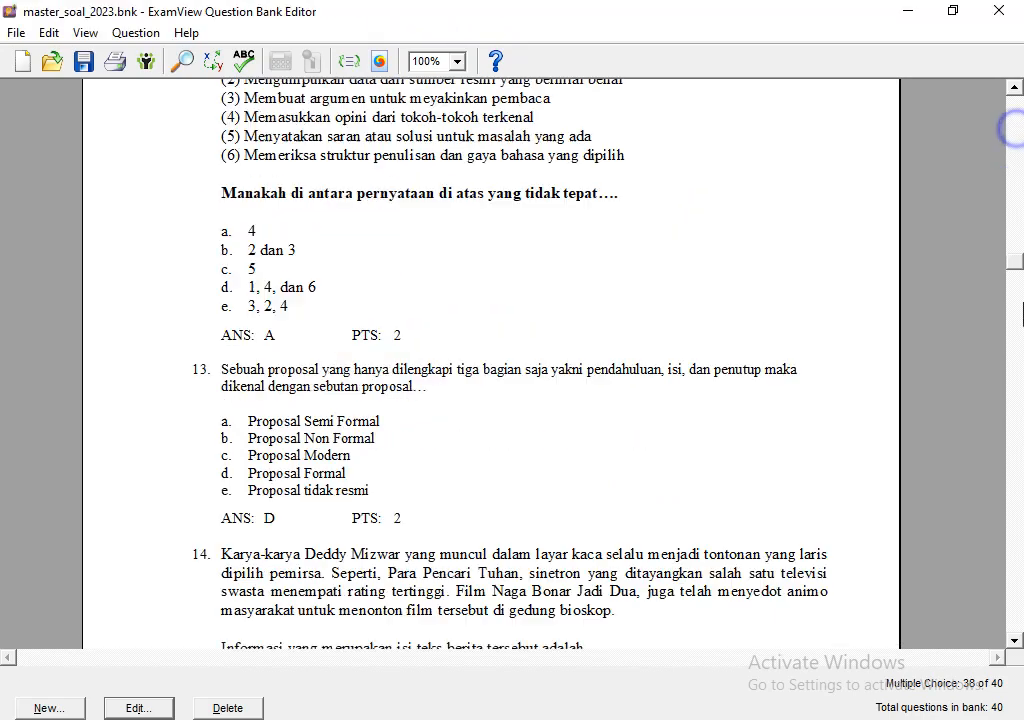
pyautogui.moveTo(1022, 303); pyautogui.dragTo(1018, 630)
pyautogui.scroll(1, 200, 368)
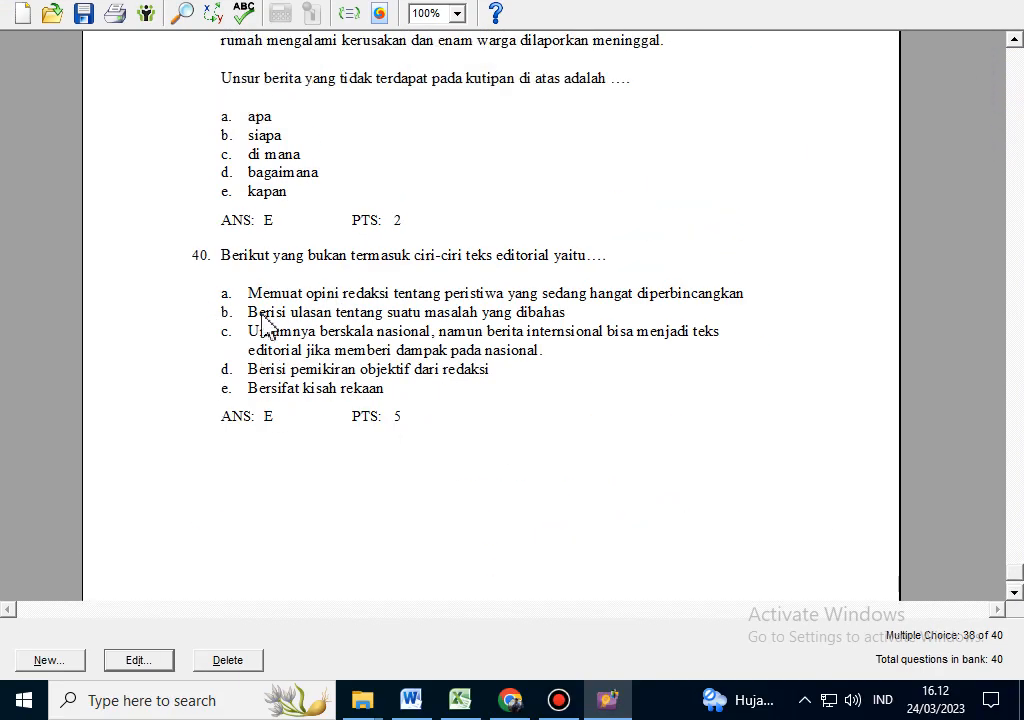
pyautogui.moveTo(1016, 572); pyautogui.dragTo(1014, 36)
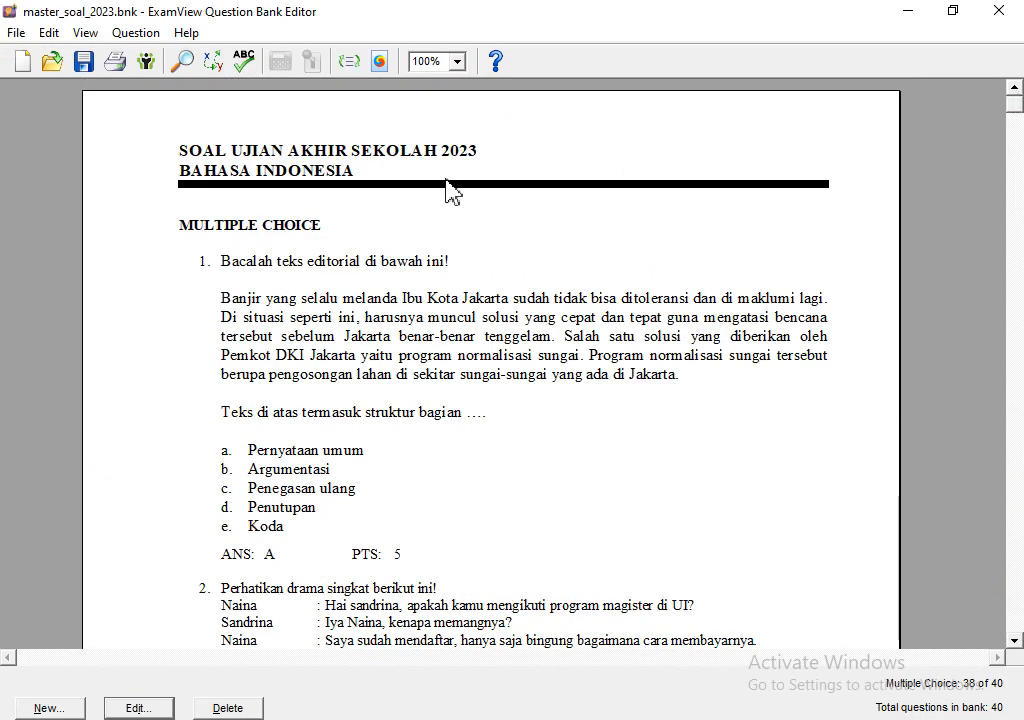
# Step: Switch back to the quiz in the browser and open the question bank's import page
pyautogui.click(922, 13)
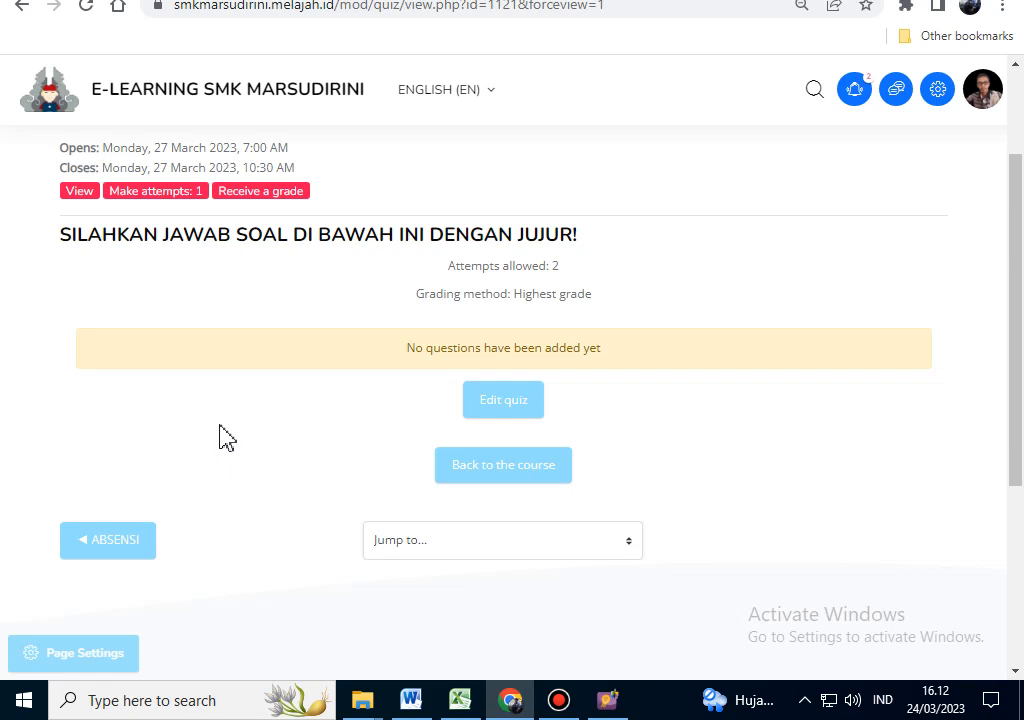
pyautogui.click(548, 465)
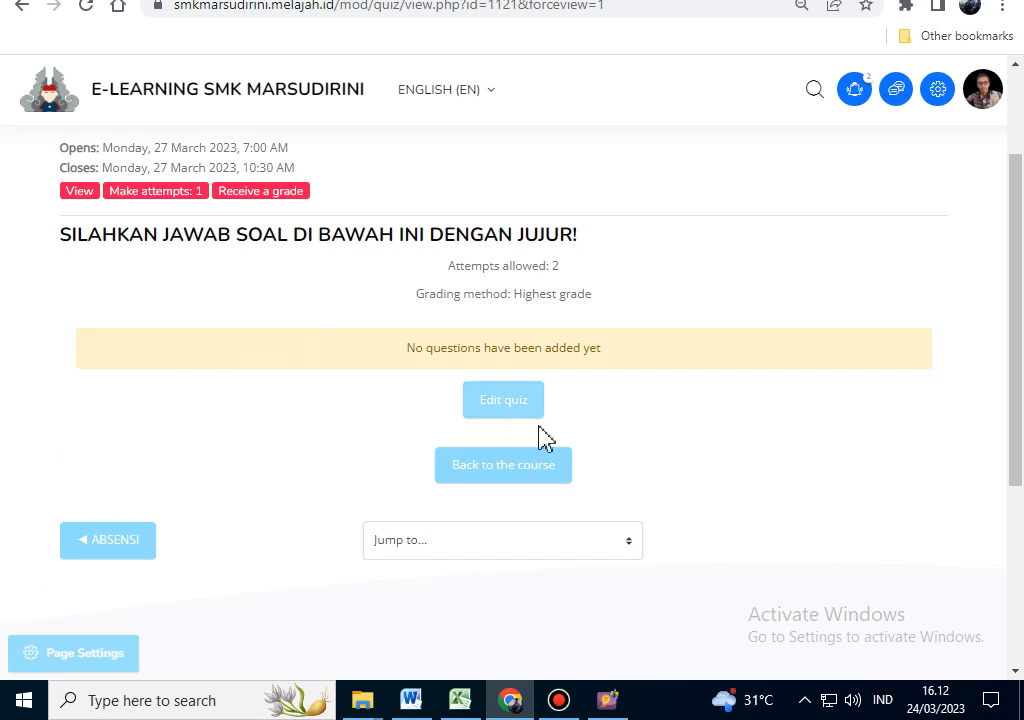
pyautogui.scroll(-2, 87, 366)
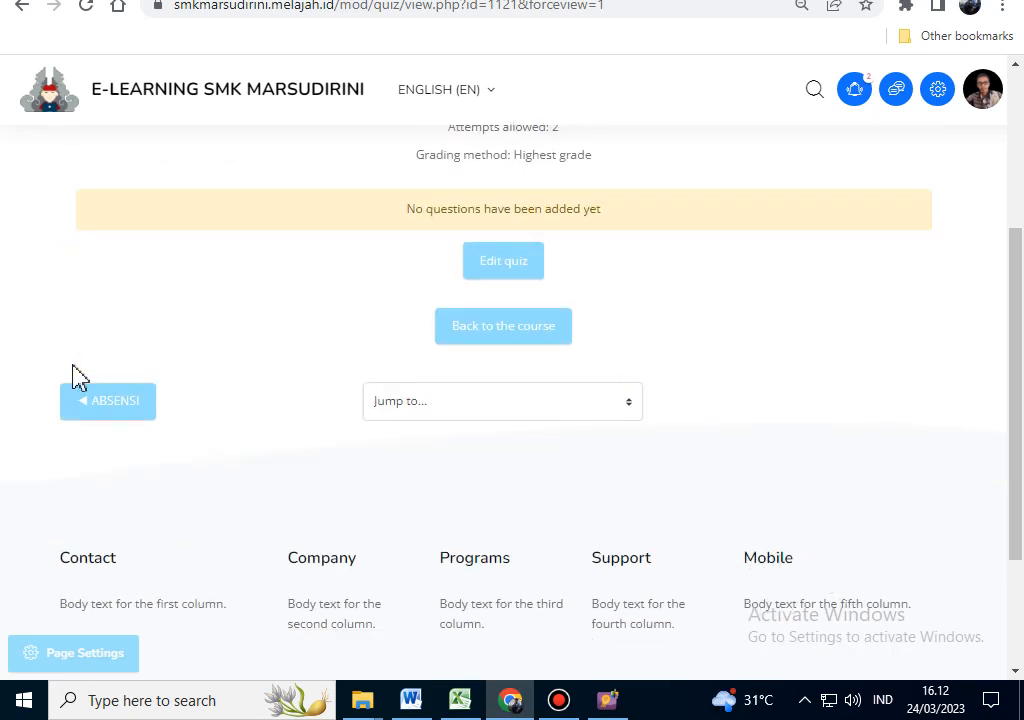
pyautogui.click(60, 668)
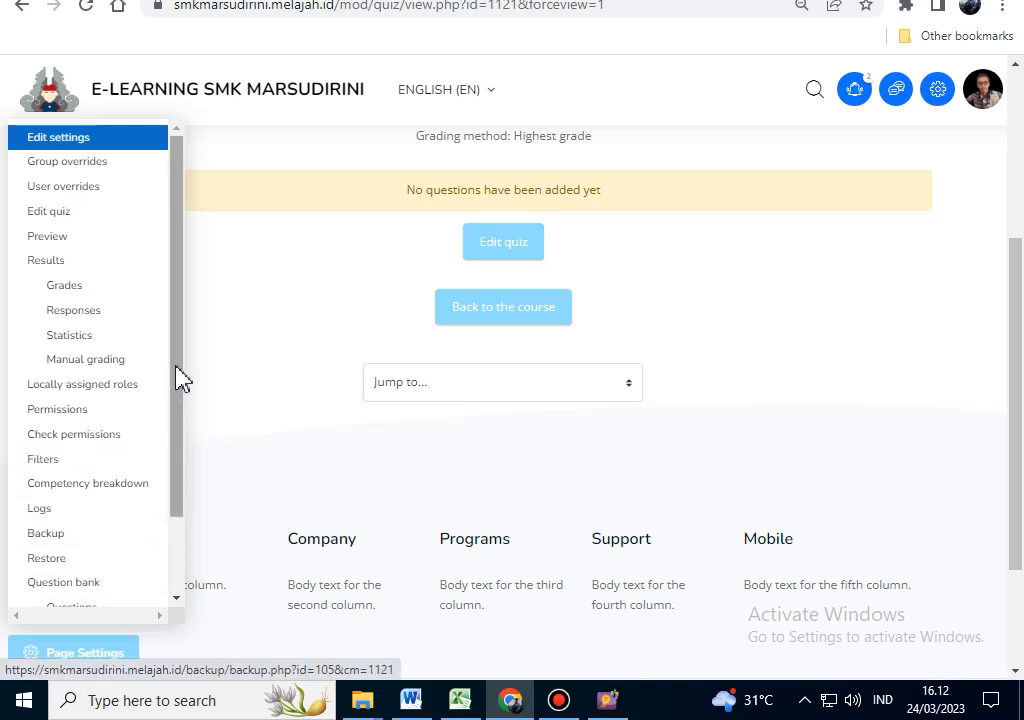
pyautogui.moveTo(180, 297); pyautogui.dragTo(176, 402)
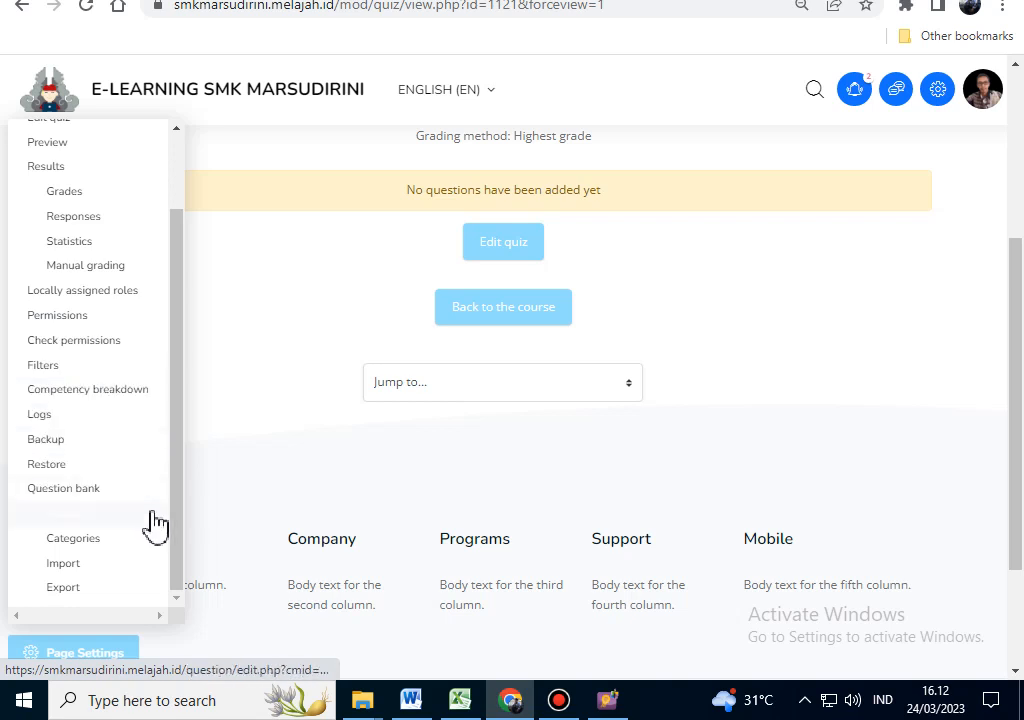
pyautogui.click(64, 565)
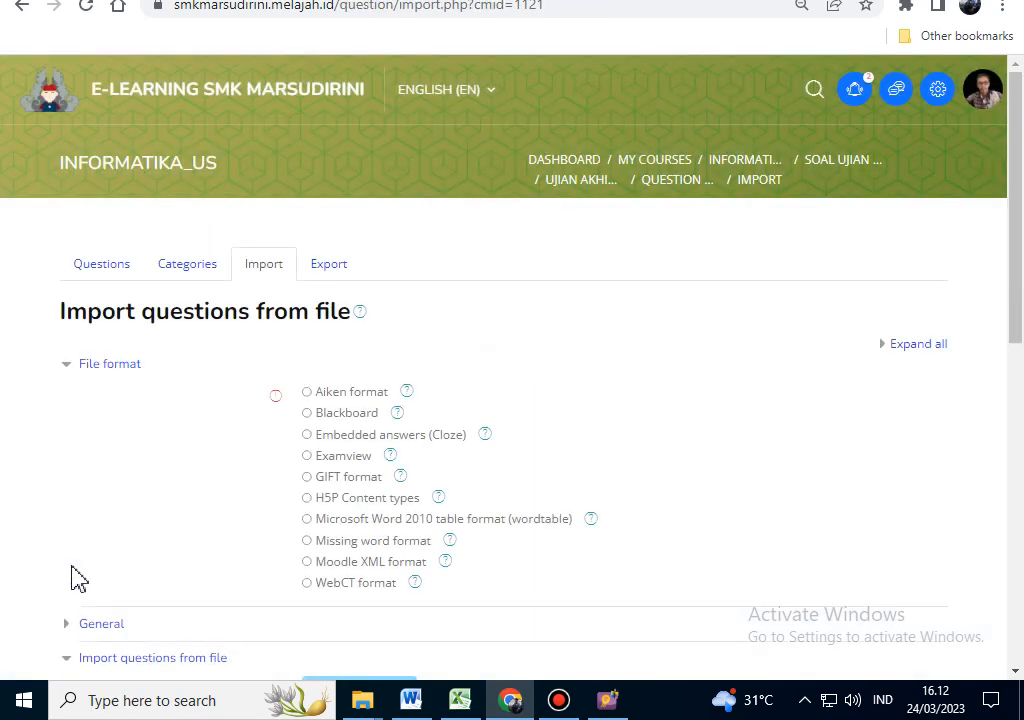
# Step: Choose Blackboard as the file format for the question import
pyautogui.scroll(-2, 153, 384)
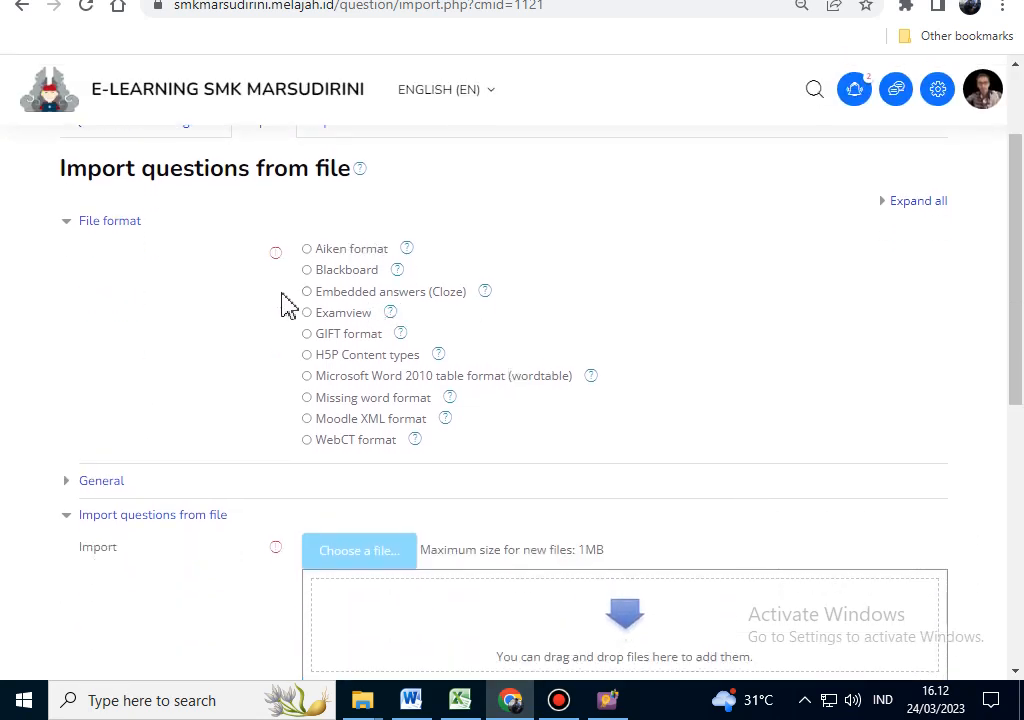
pyautogui.click(306, 270)
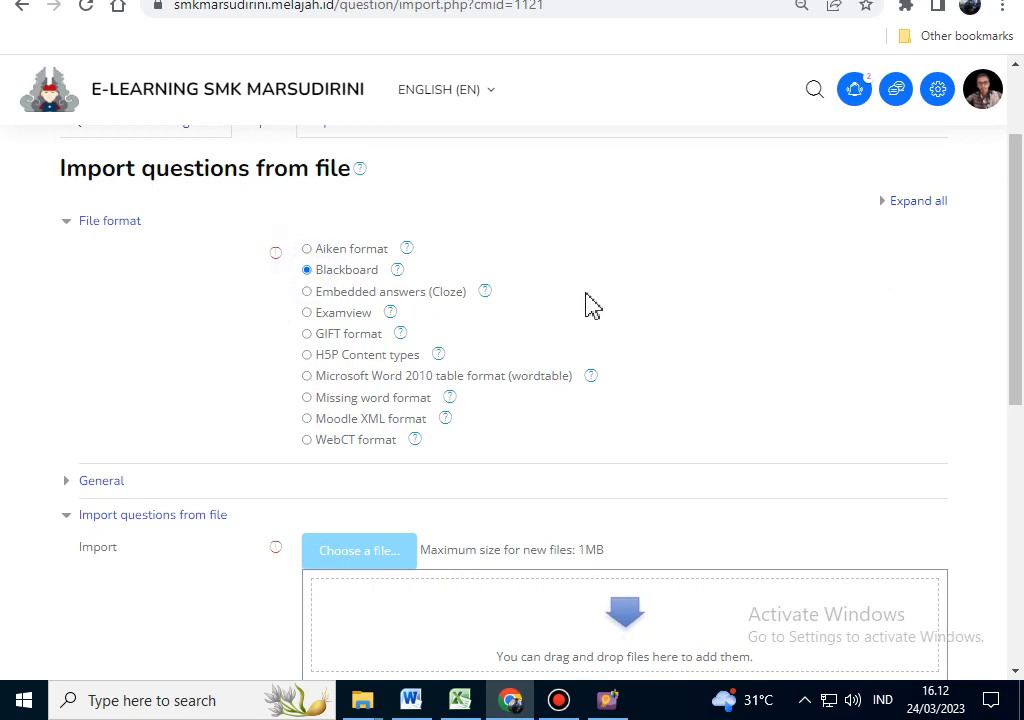
pyautogui.scroll(-3, 590, 300)
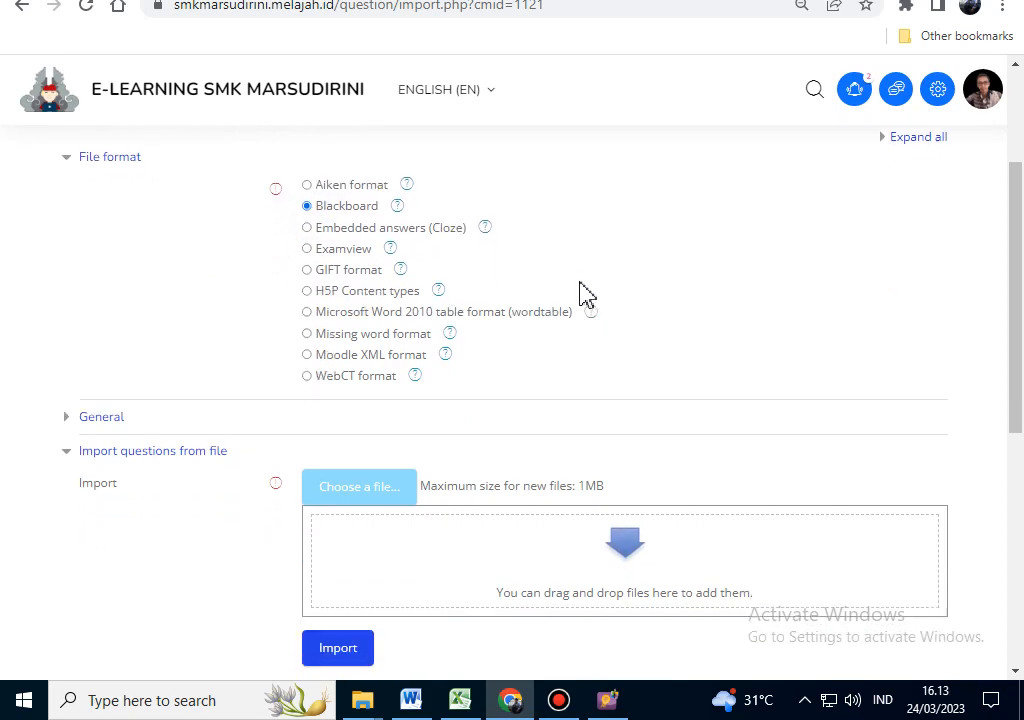
# Step: Upload UAS_2023_TIK.zip from the Desktop as the import file and import its questions
pyautogui.scroll(-1, 586, 300)
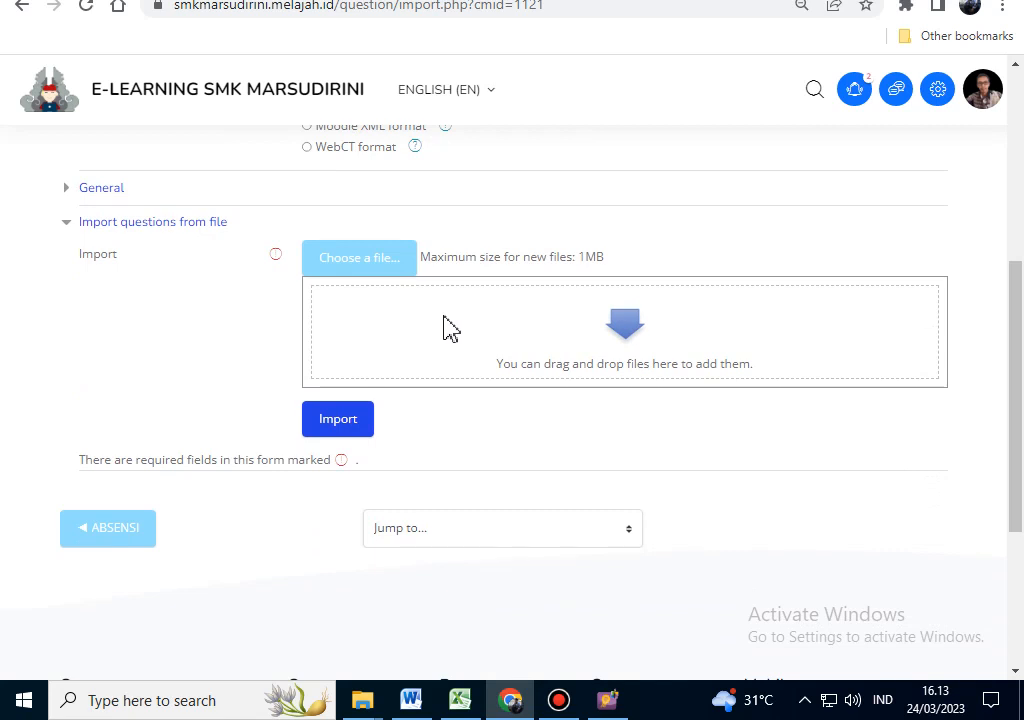
pyautogui.click(376, 264)
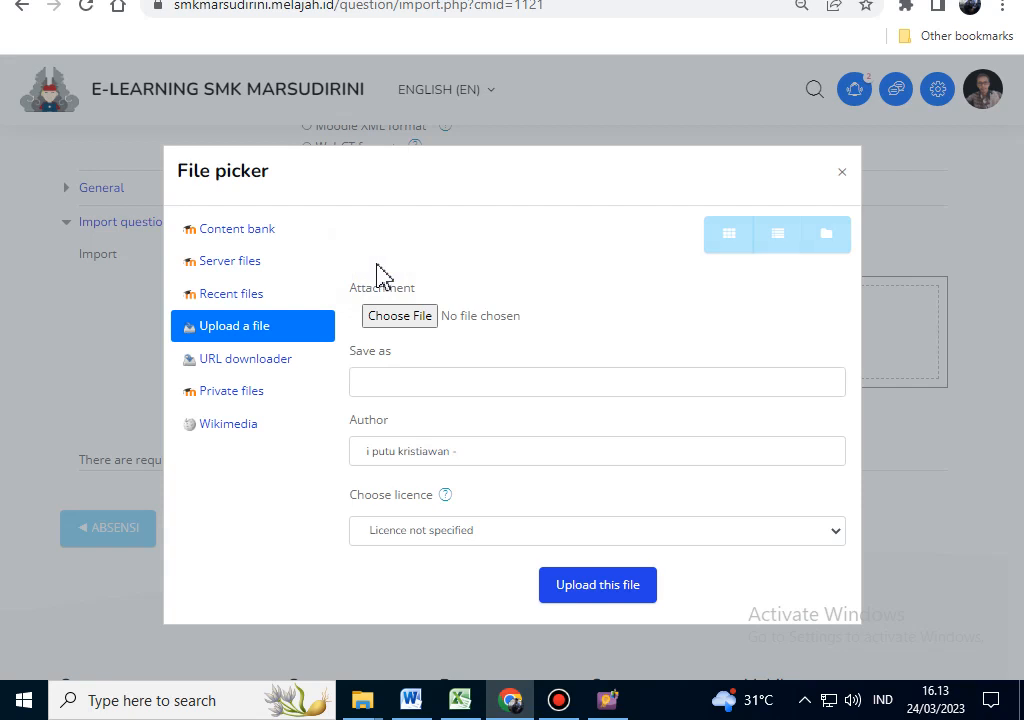
pyautogui.click(399, 318)
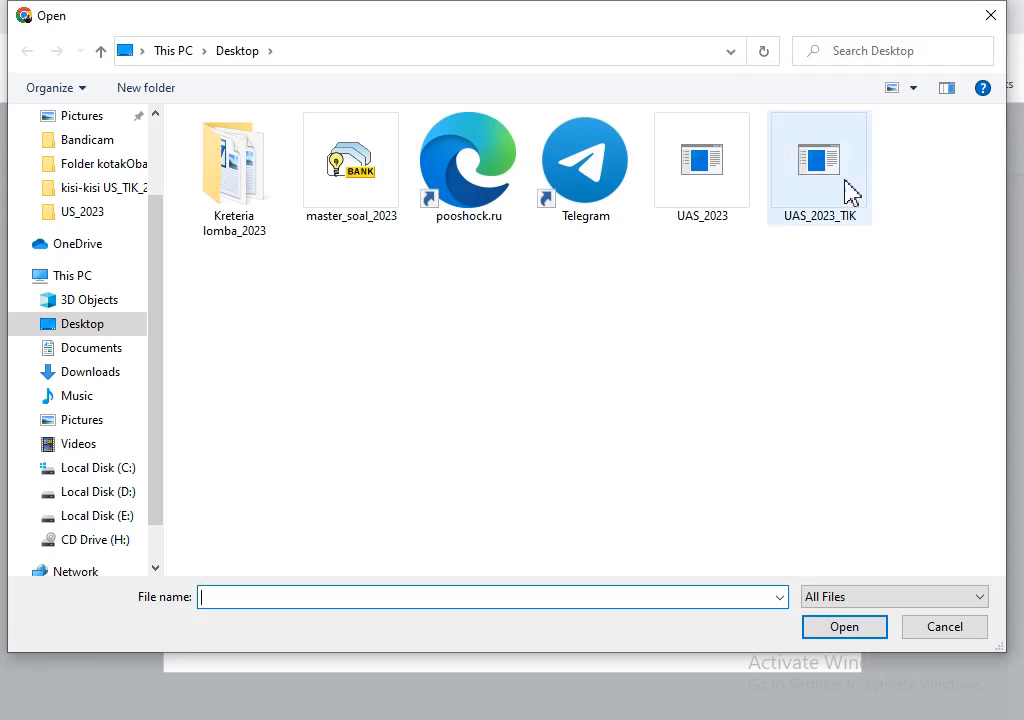
pyautogui.click(823, 186)
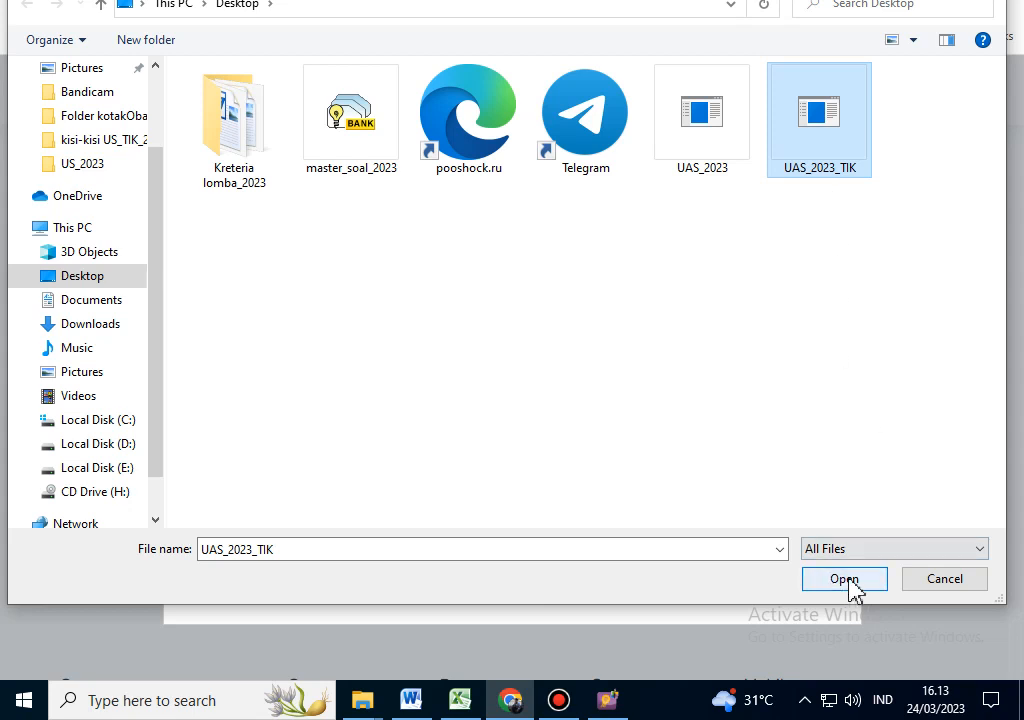
pyautogui.click(849, 581)
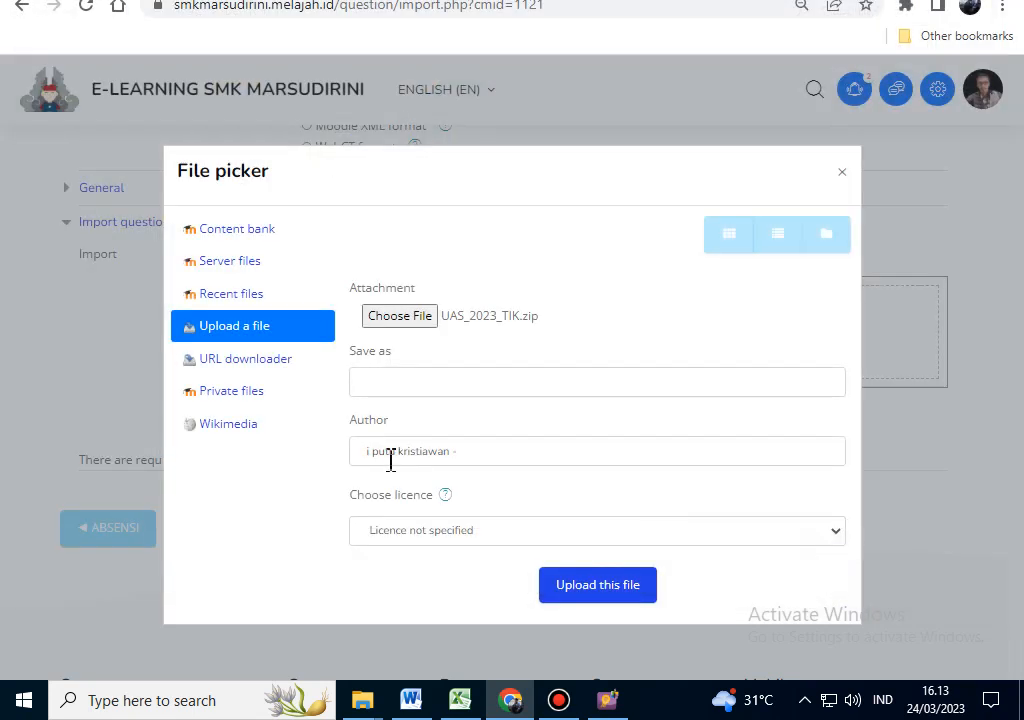
pyautogui.click(640, 595)
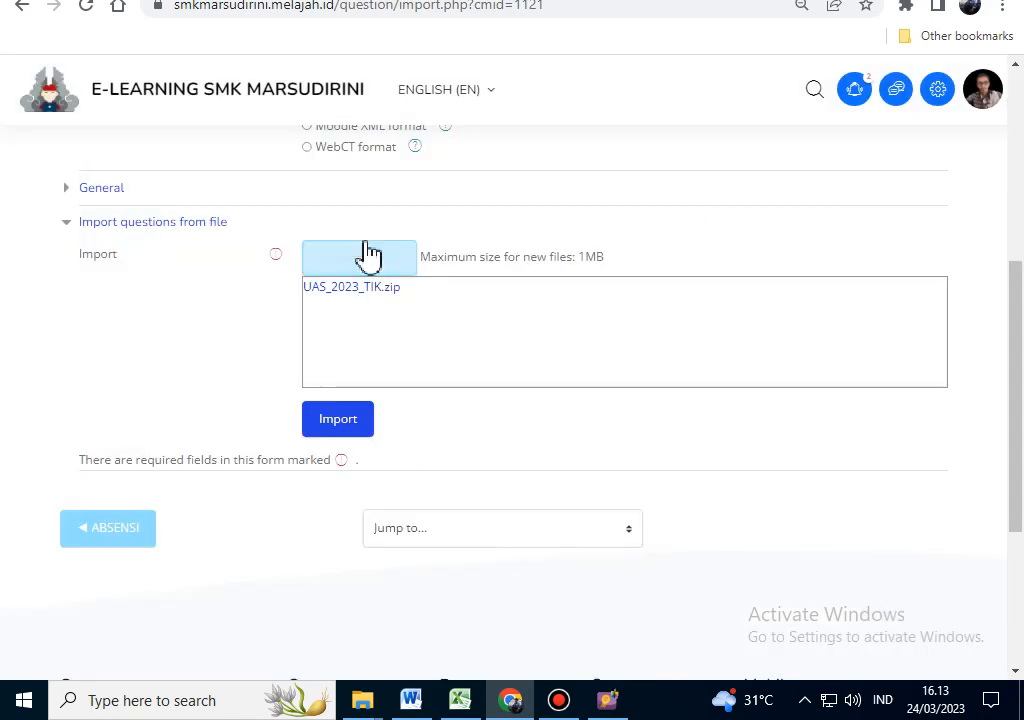
pyautogui.click(343, 421)
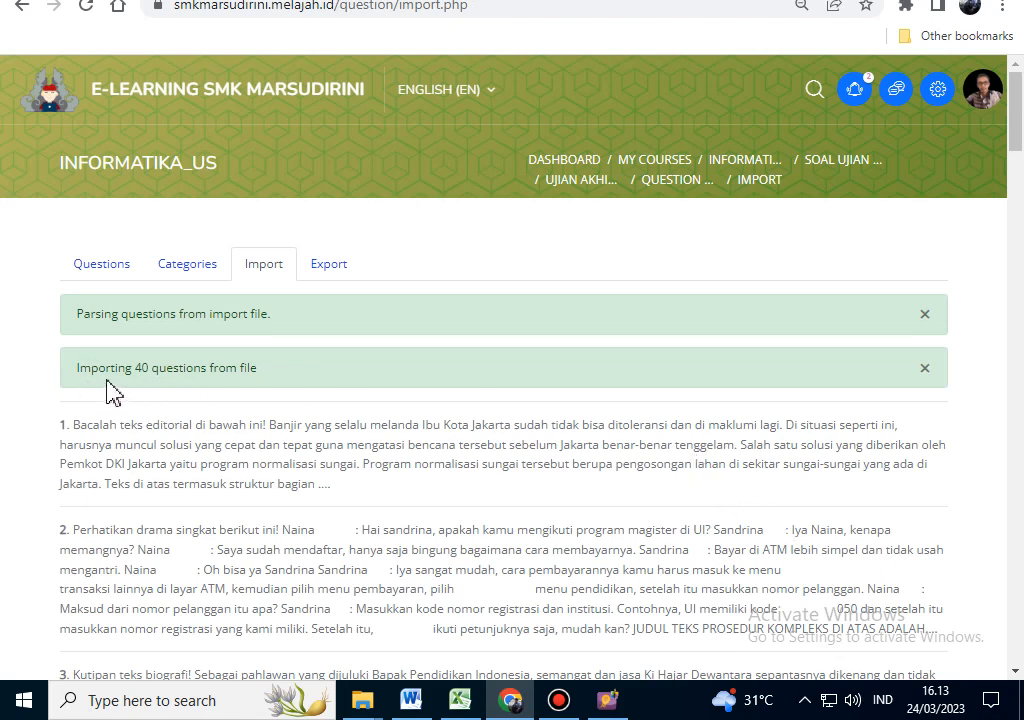
# Step: Look over the imported questions, then return to the UJIAN AKHIR SEKOLAH_2023 quiz and open it for editing
pyautogui.scroll(-12, 30, 300)
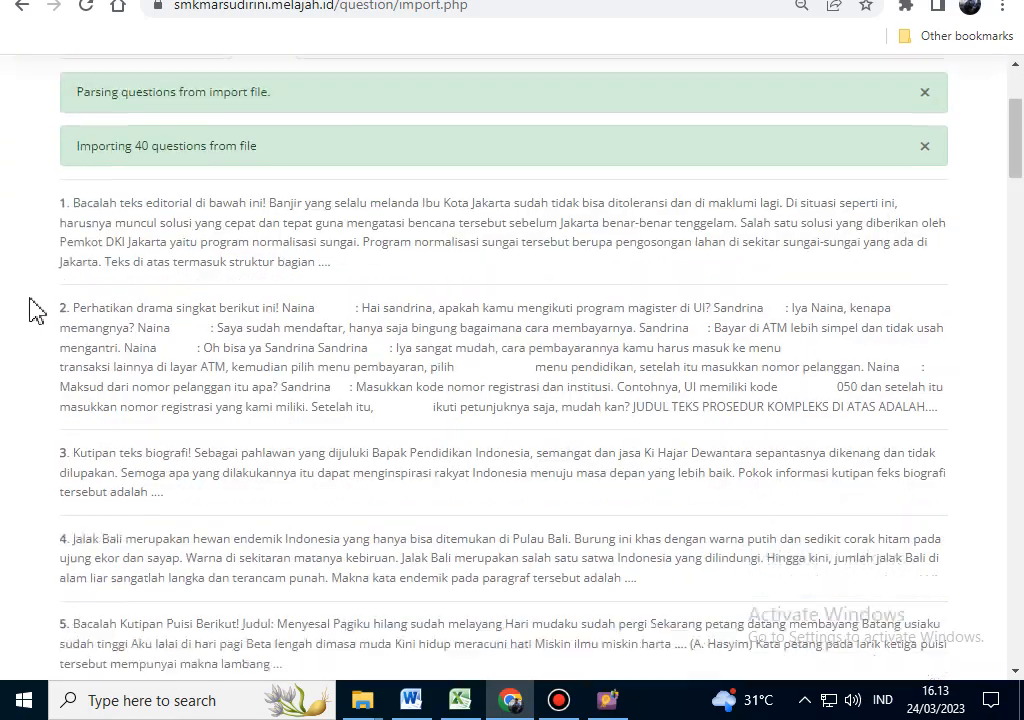
pyautogui.scroll(-20, 35, 310)
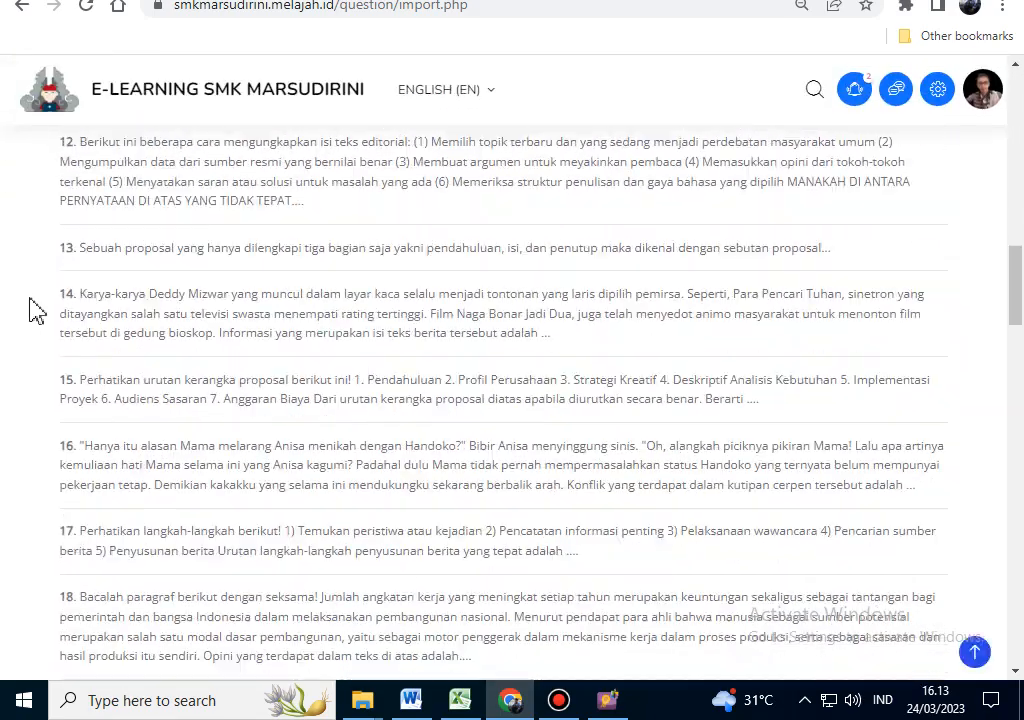
pyautogui.scroll(-4, 87, 315)
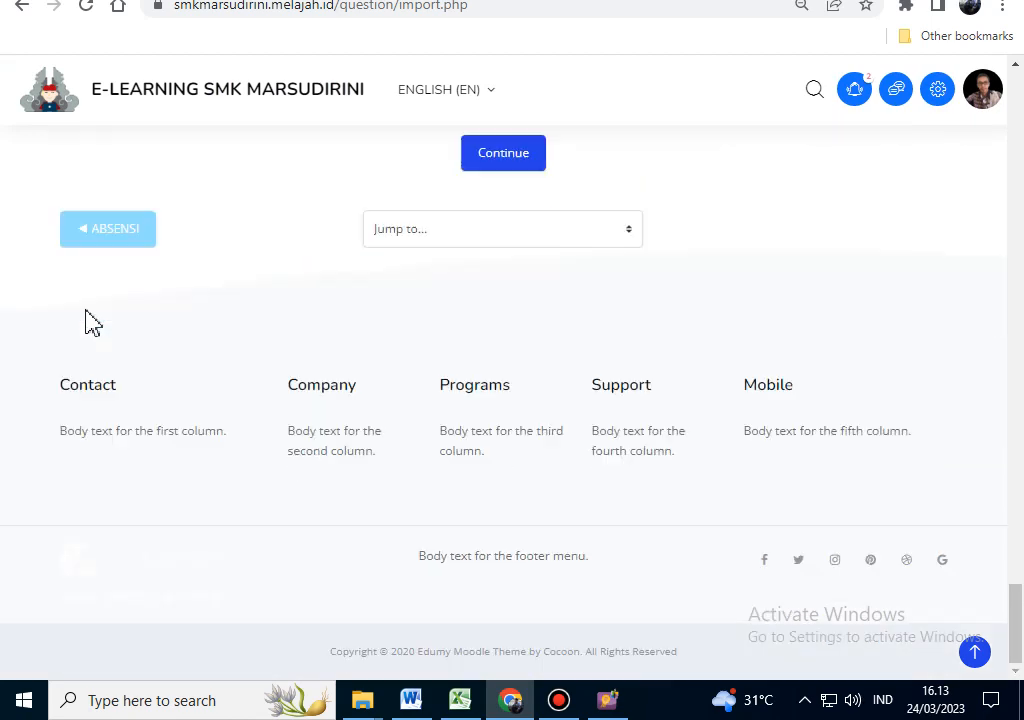
pyautogui.scroll(2, 448, 274)
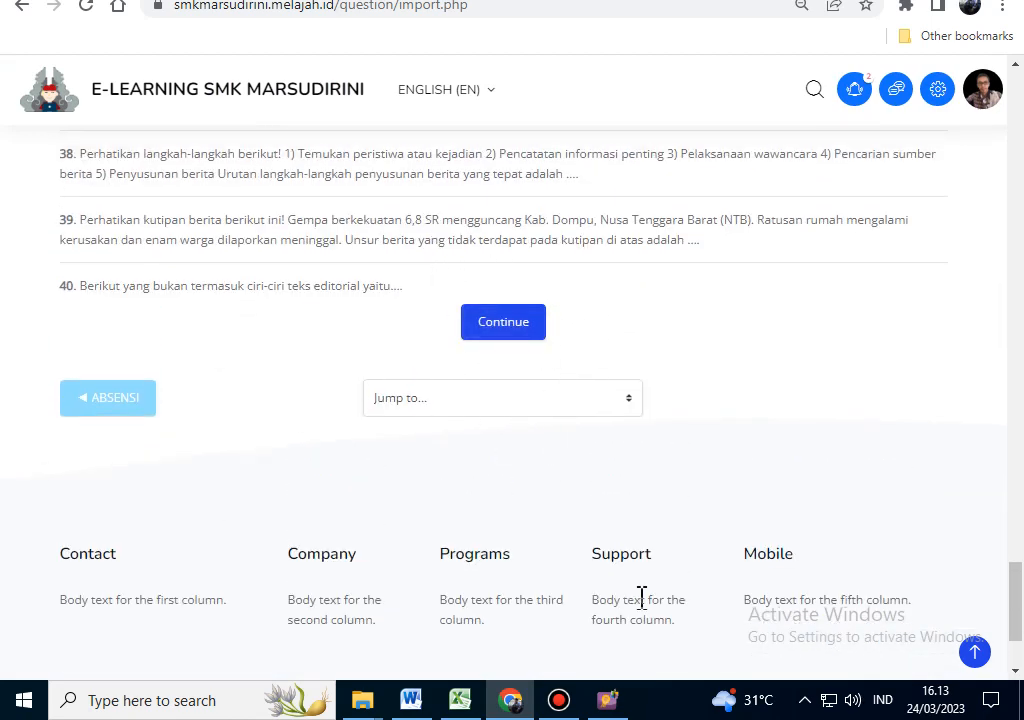
pyautogui.moveTo(1013, 650); pyautogui.dragTo(1016, 140)
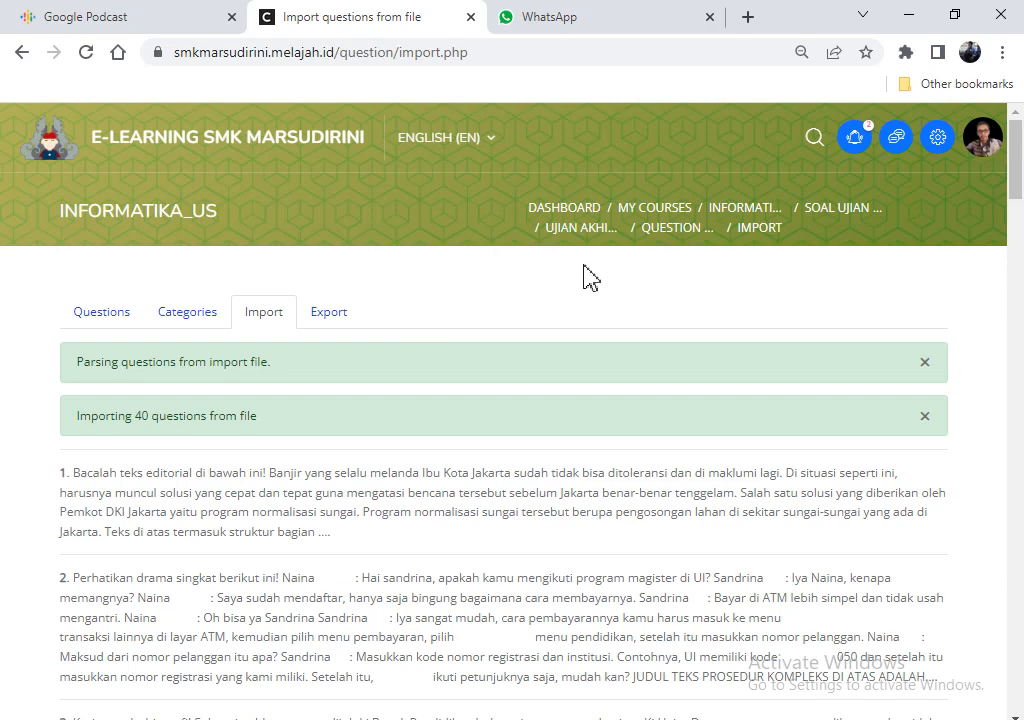
pyautogui.click(578, 229)
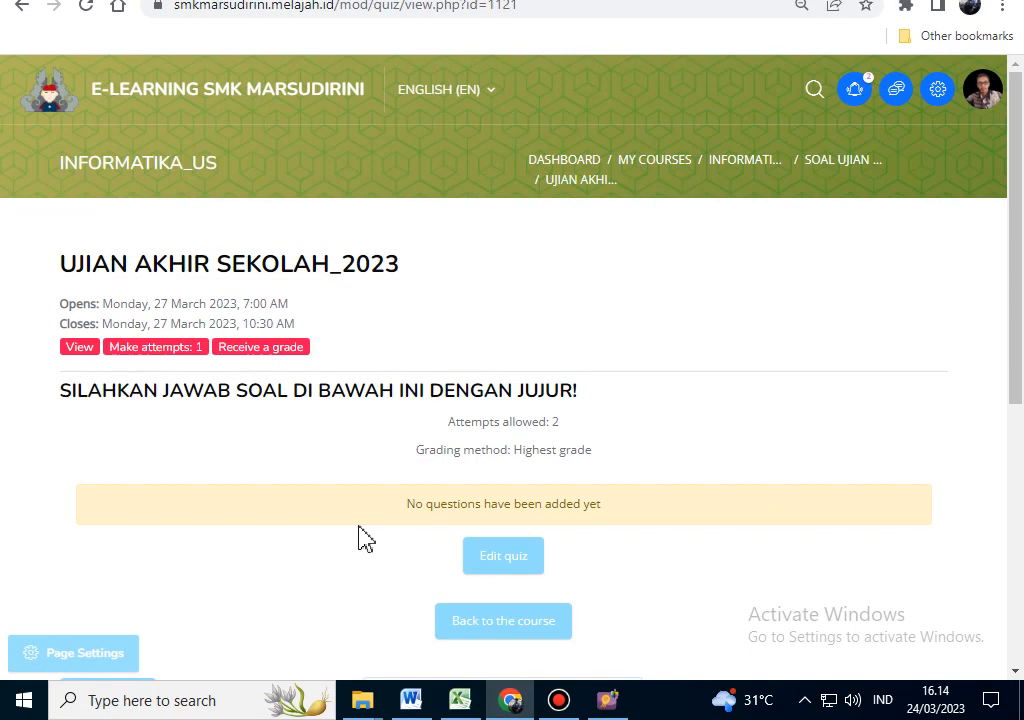
pyautogui.scroll(-2, 355, 575)
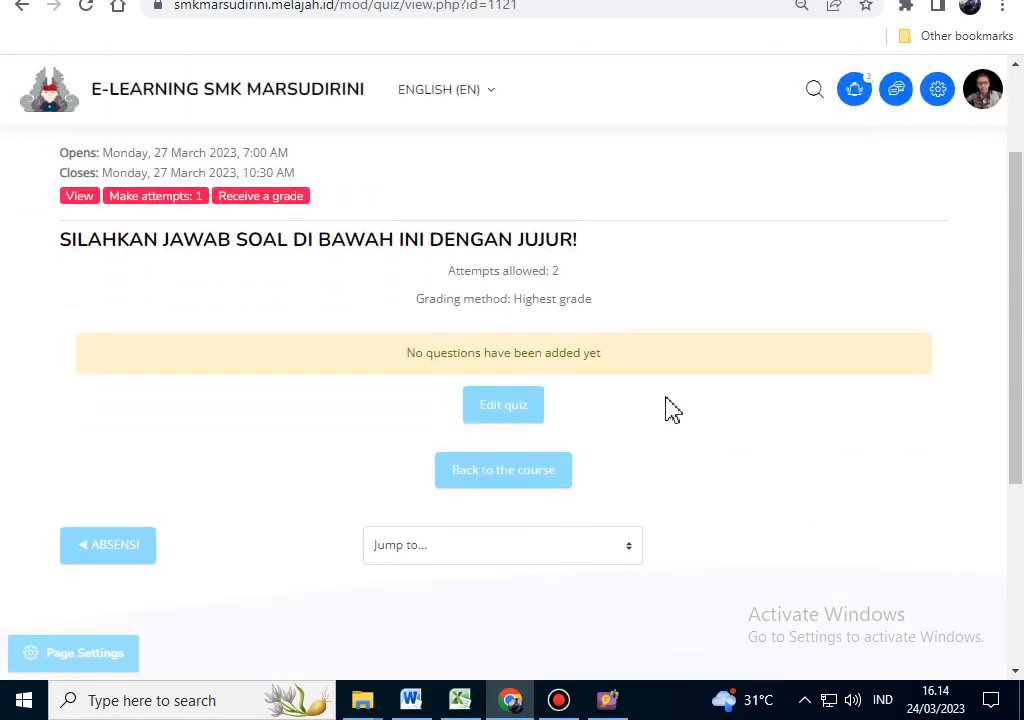
pyautogui.click(495, 405)
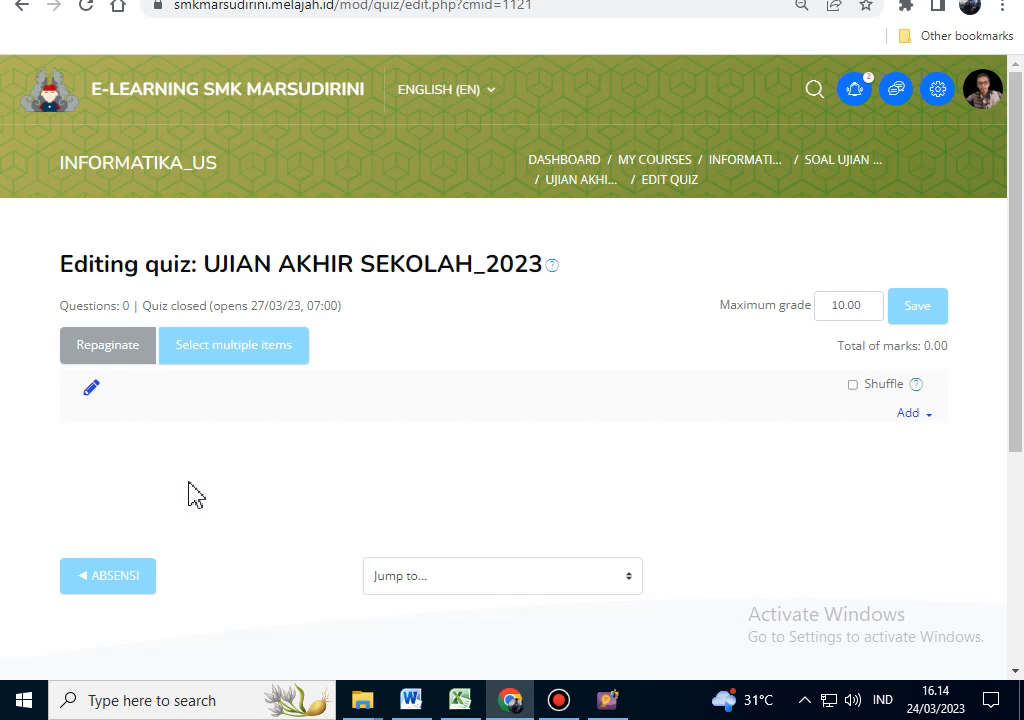
# Step: Start adding questions to the quiz from the question bank and choose the UAS_2023_TIK category
pyautogui.click(912, 414)
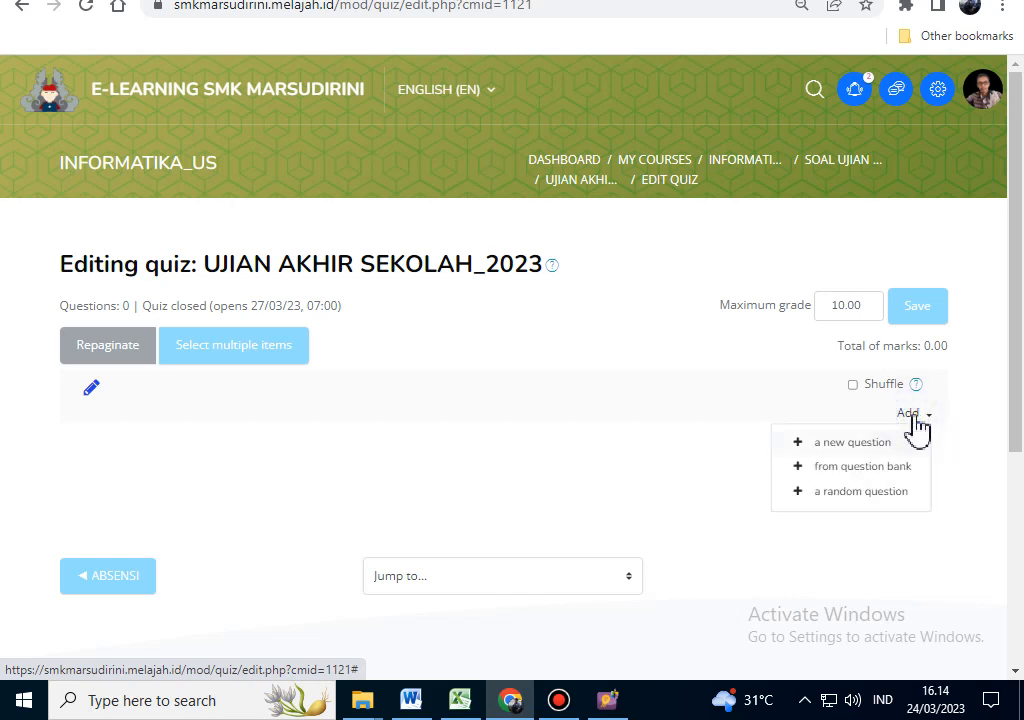
pyautogui.click(862, 467)
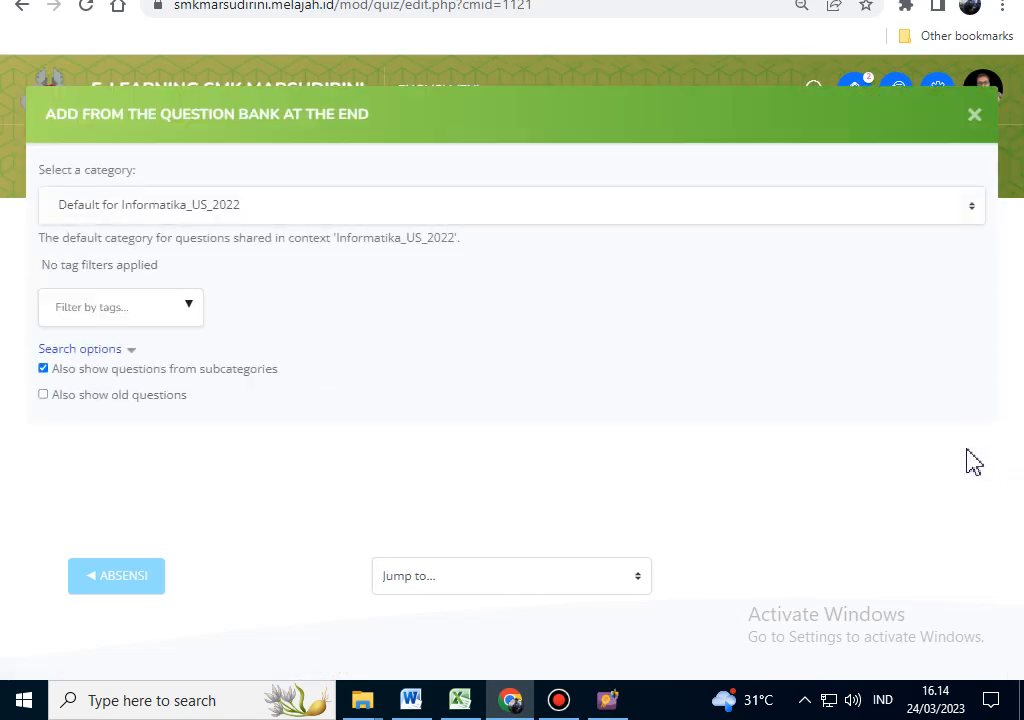
pyautogui.hotkey('ctrl', '+')
pyautogui.hotkey('ctrl', '+')
pyautogui.hotkey('ctrl', '+')
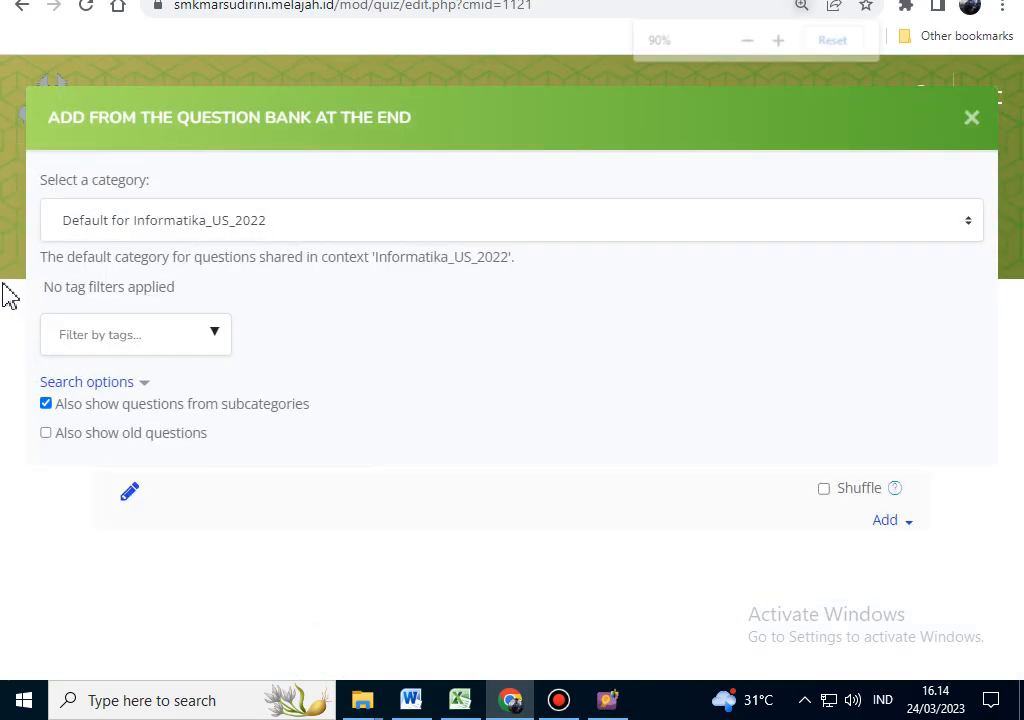
pyautogui.click(150, 257)
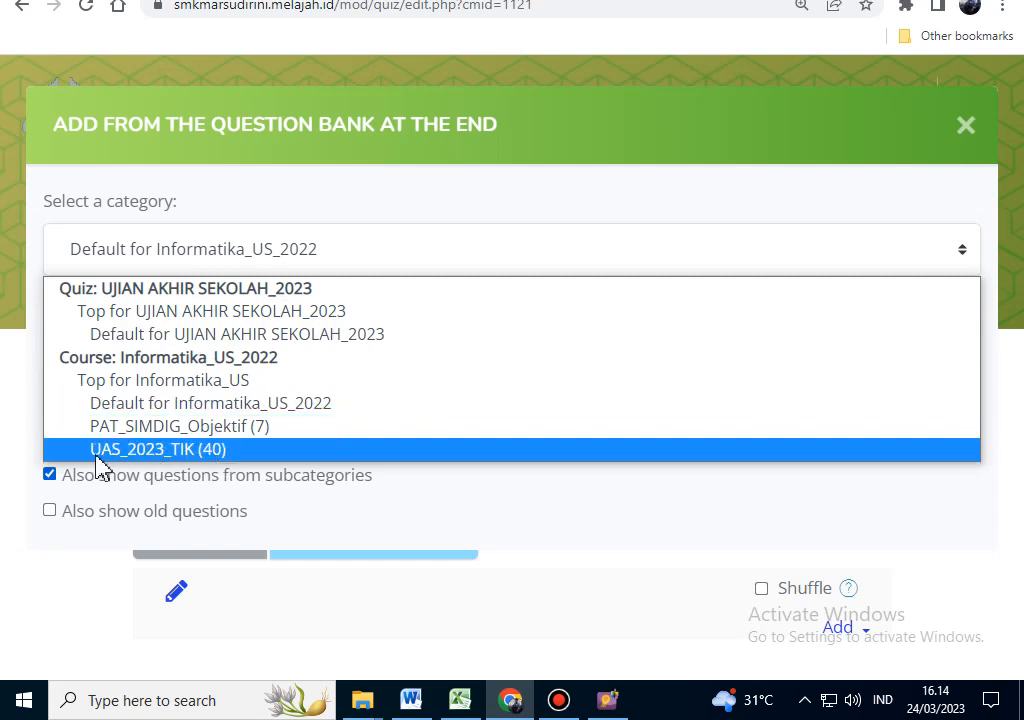
pyautogui.click(213, 450)
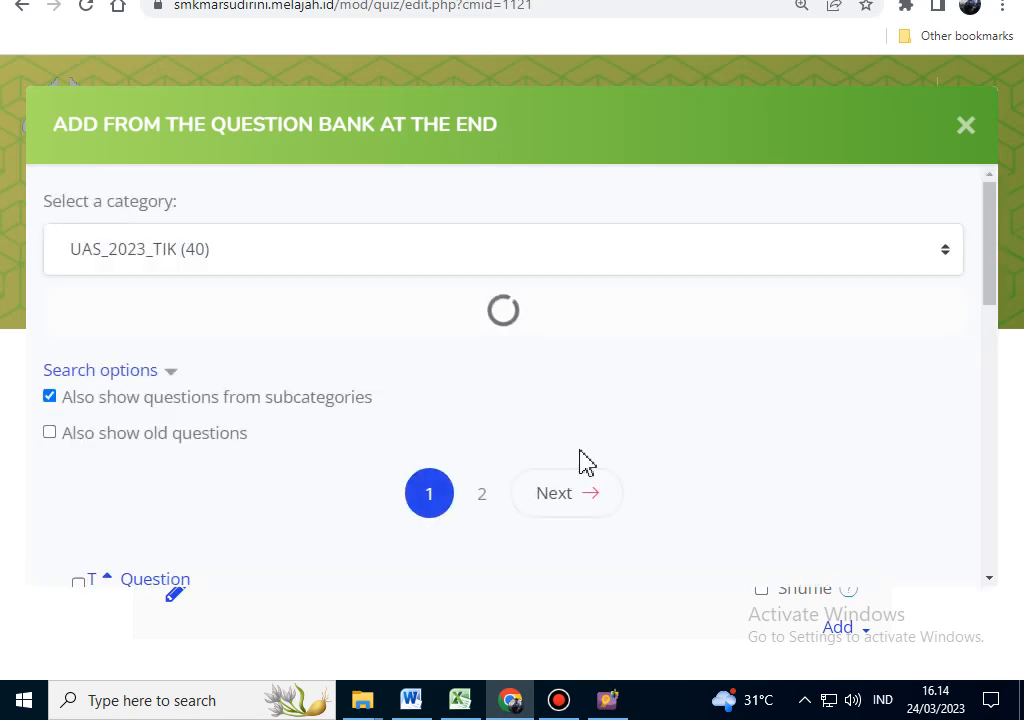
# Step: Select all questions on the first page of the UAS_2023_TIK category and add them to the quiz
pyautogui.hotkey('ctrl', '-')
pyautogui.hotkey('ctrl', '-')
pyautogui.hotkey('ctrl', '-')
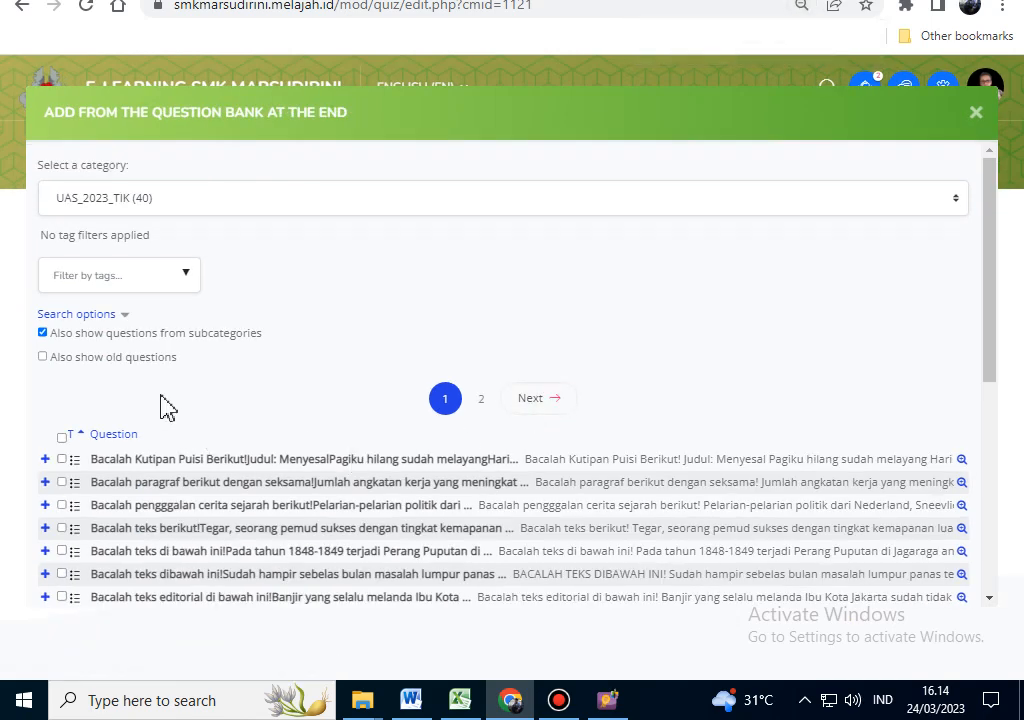
pyautogui.scroll(-5, 170, 405)
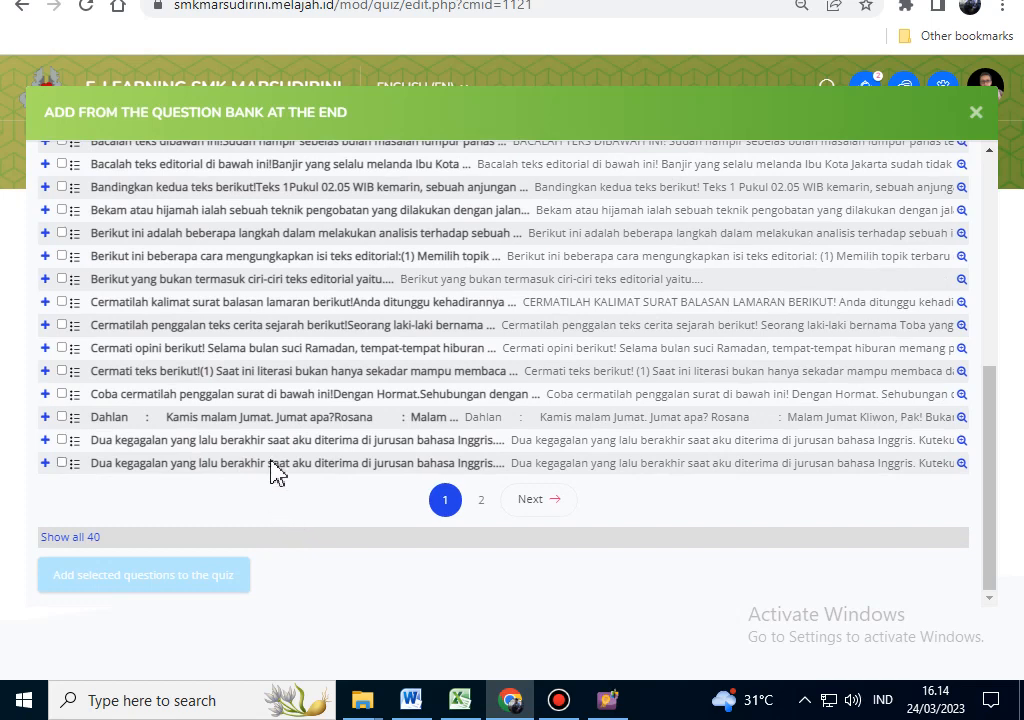
pyautogui.scroll(3, 274, 469)
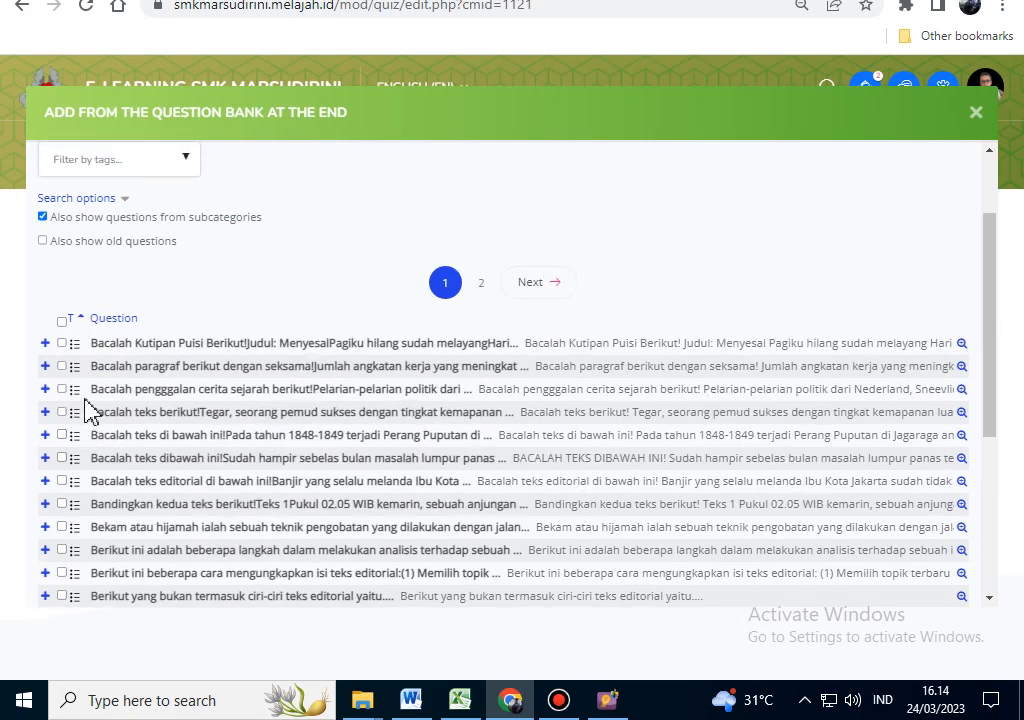
pyautogui.click(62, 322)
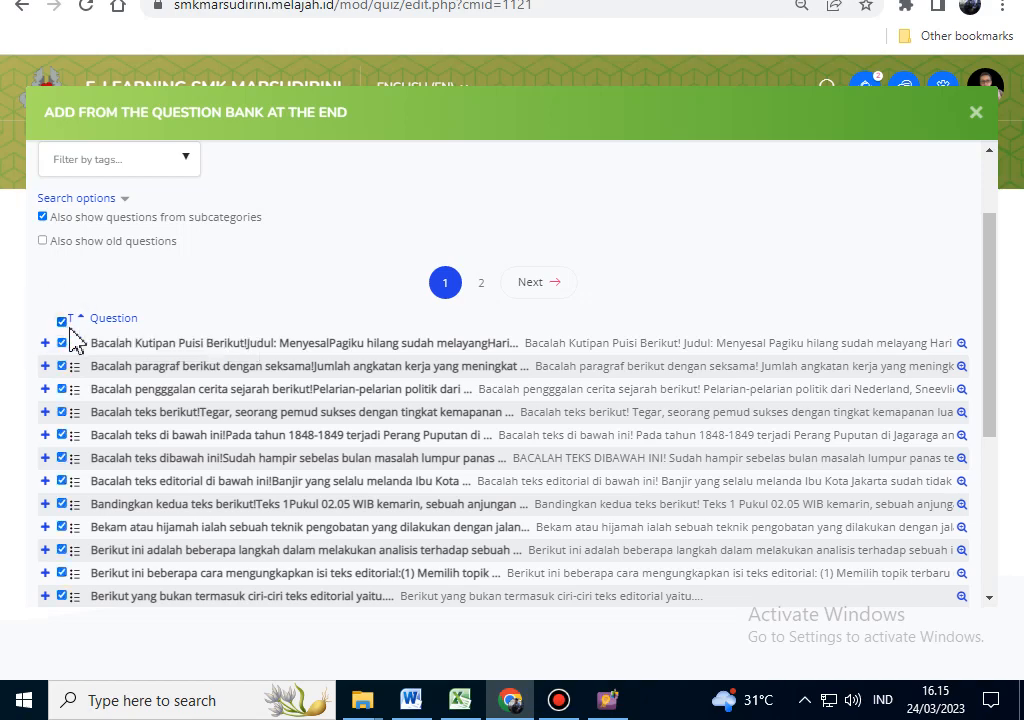
pyautogui.scroll(-3, 72, 340)
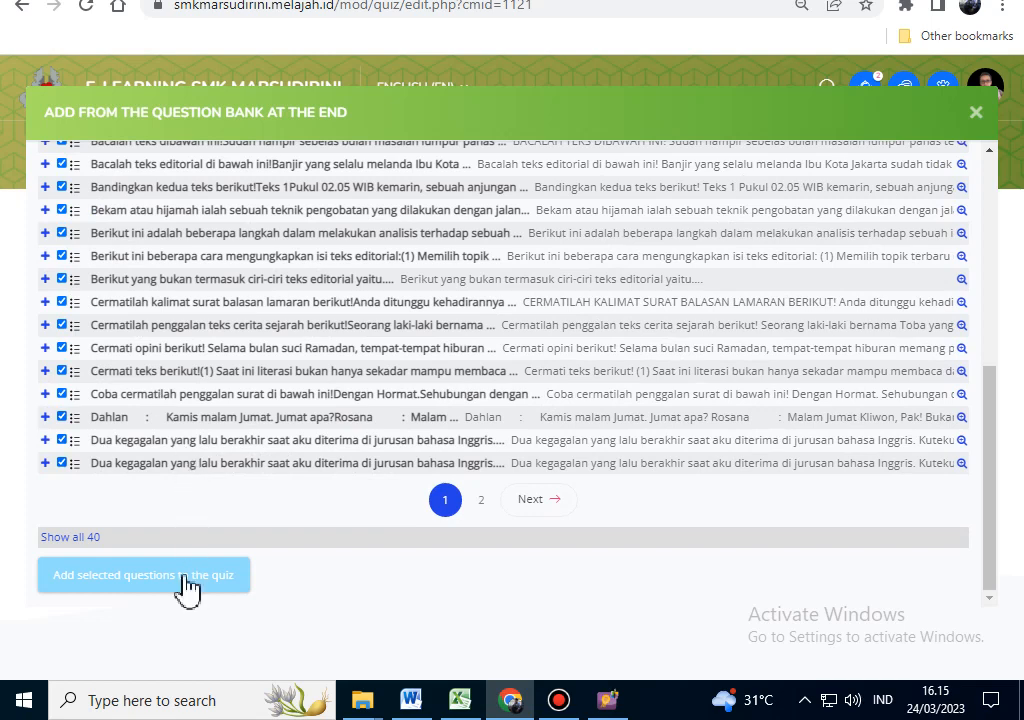
pyautogui.click(187, 589)
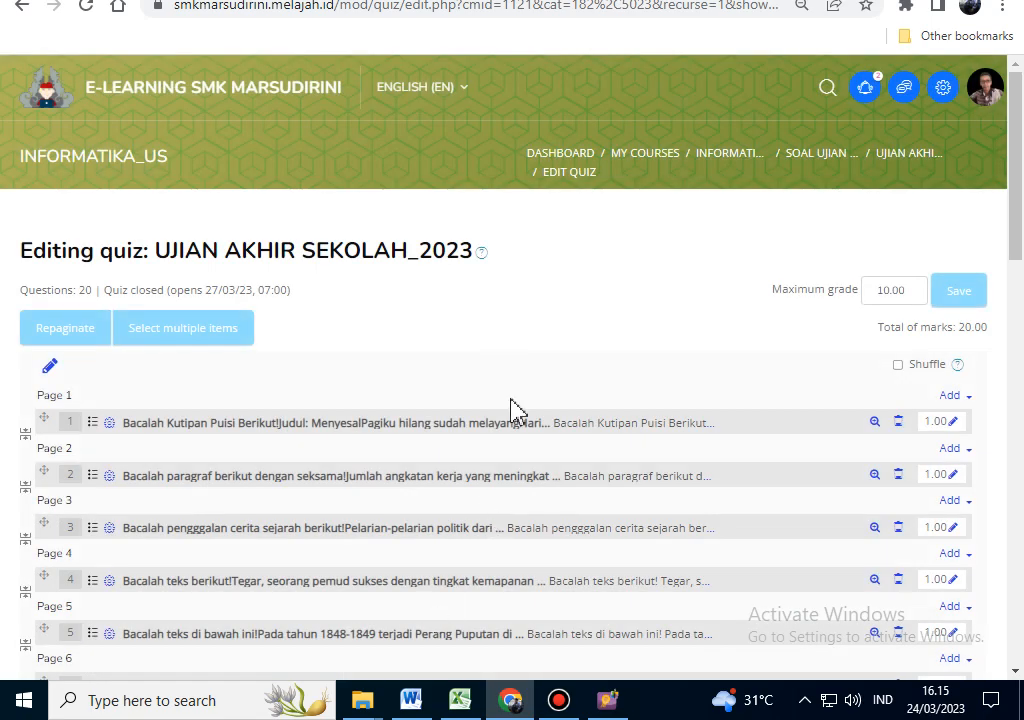
# Step: Reopen the question bank for adding questions after question 20 and go to the second page of the UAS_2023_TIK category
pyautogui.scroll(-8, 512, 410)
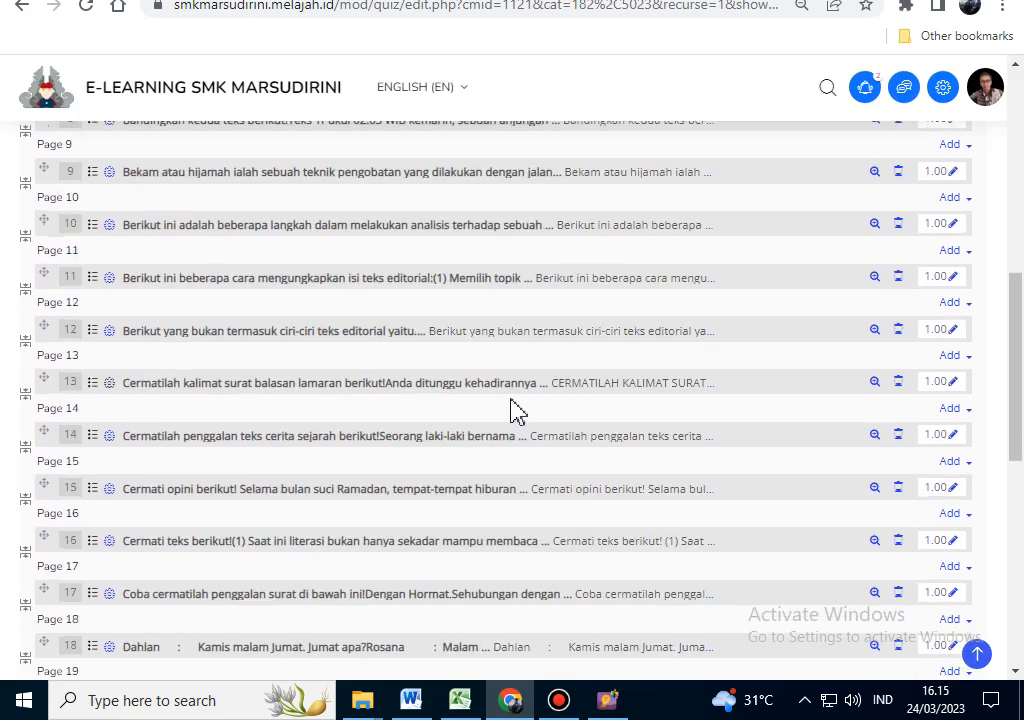
pyautogui.scroll(-5, 512, 412)
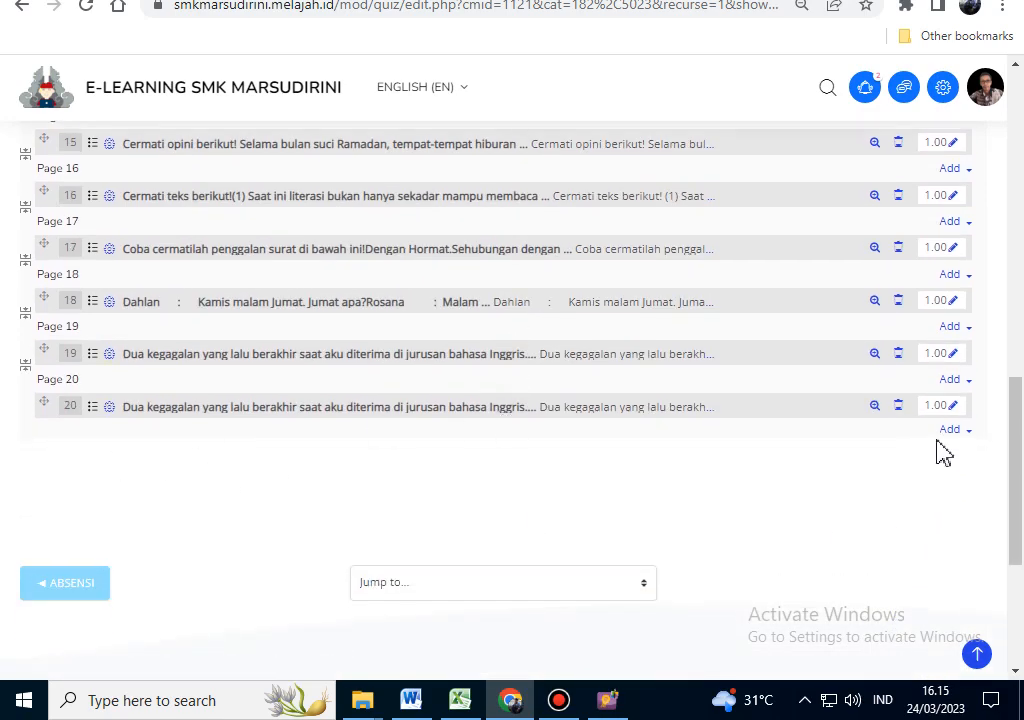
pyautogui.scroll(13, 635, 507)
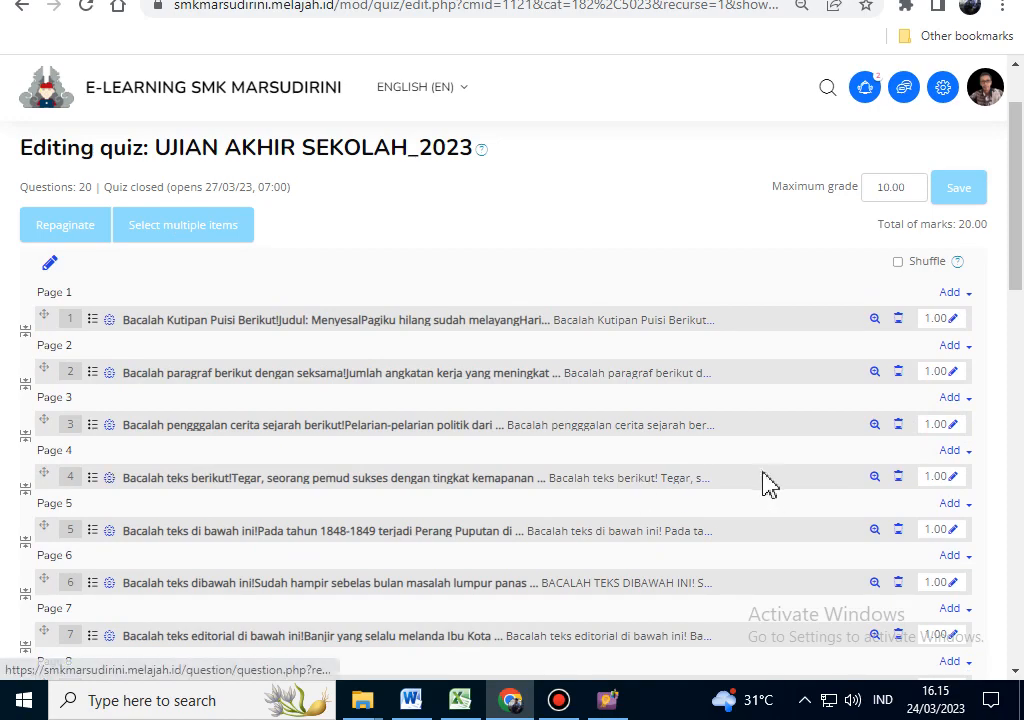
pyautogui.scroll(-13, 780, 482)
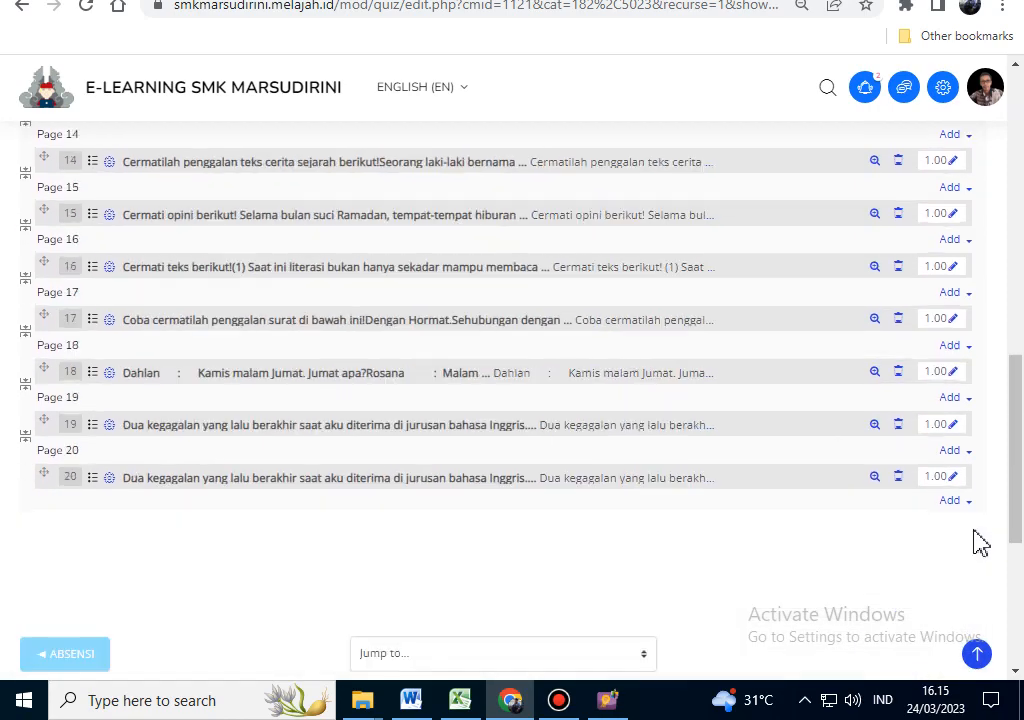
pyautogui.click(950, 477)
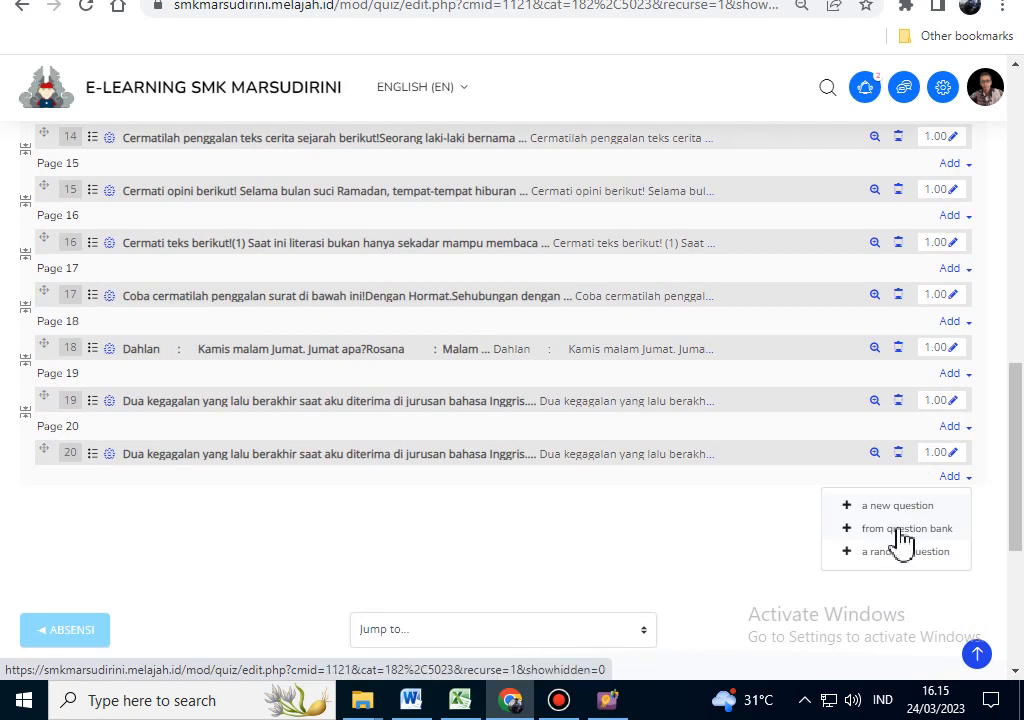
pyautogui.click(903, 529)
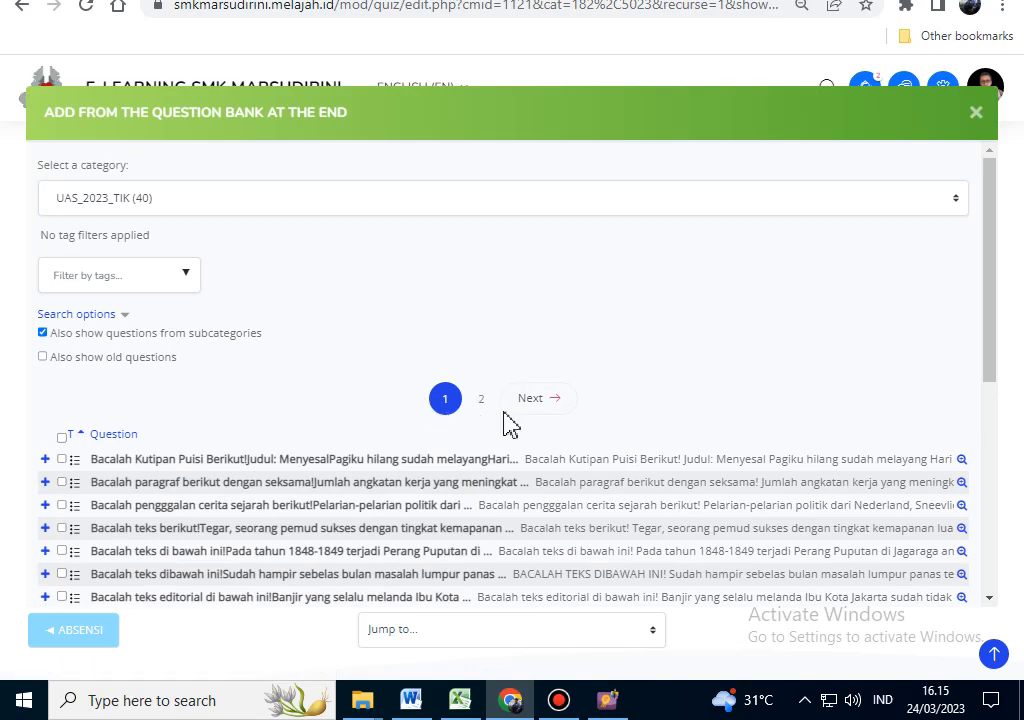
pyautogui.scroll(-5, 510, 425)
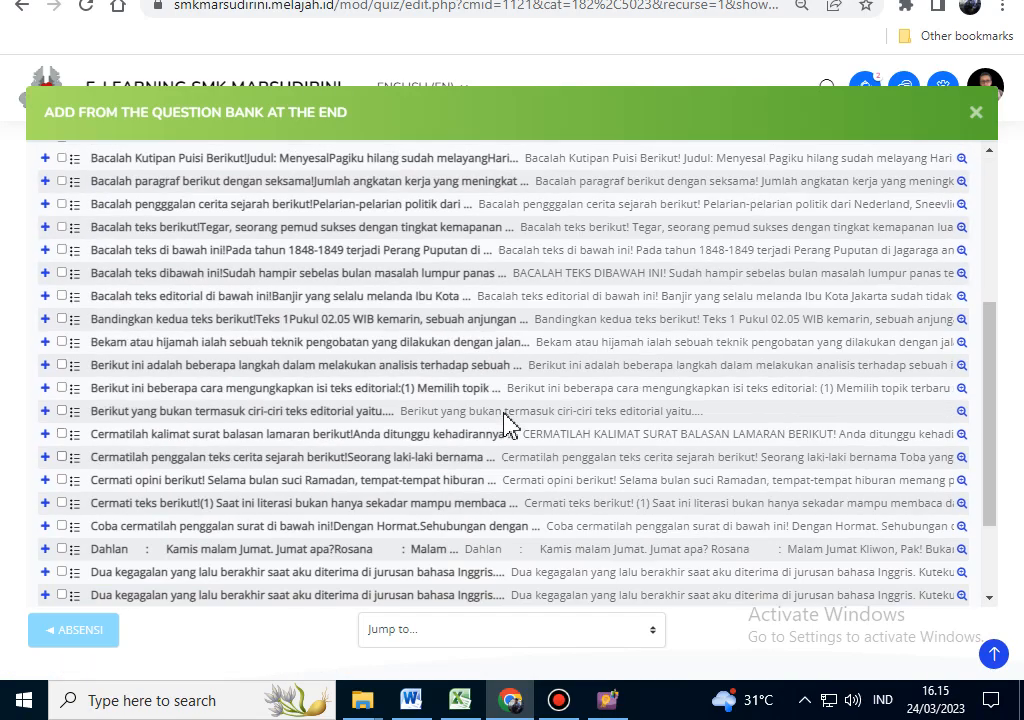
pyautogui.scroll(5, 507, 423)
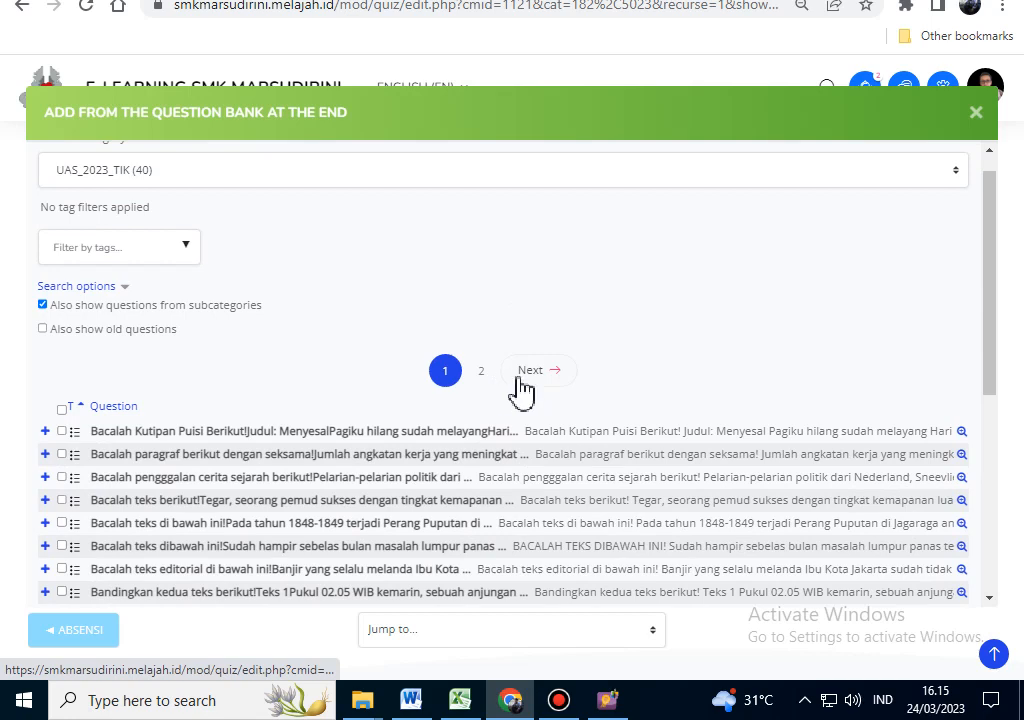
pyautogui.click(481, 372)
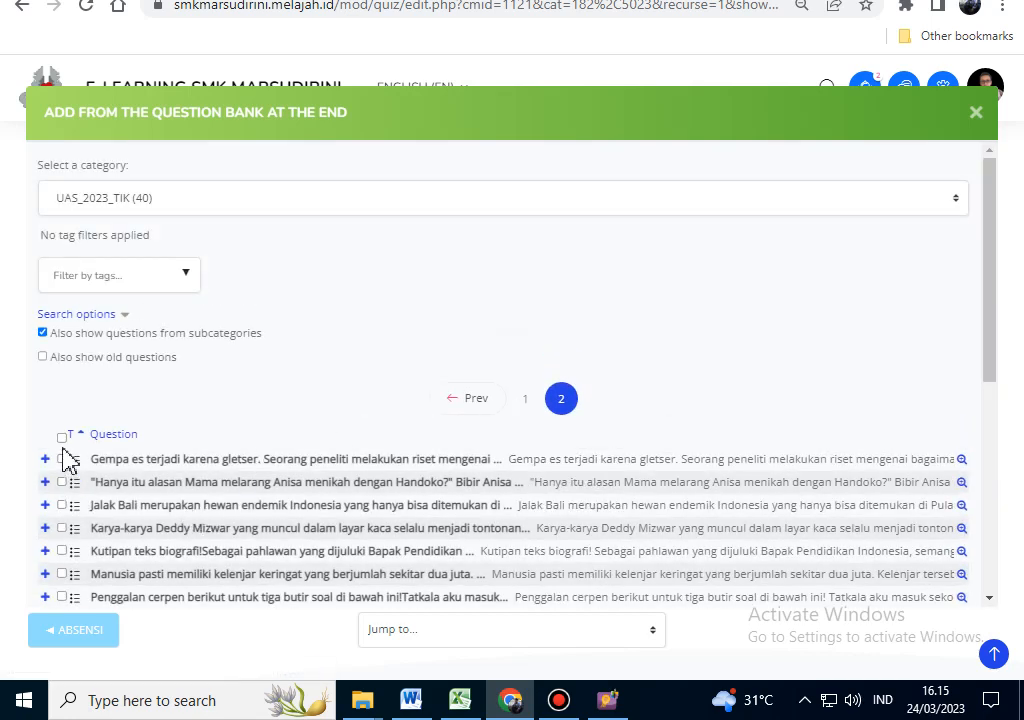
# Step: Select all questions on the second page of the UAS_2023_TIK category and add them to the quiz
pyautogui.scroll(-3, 62, 452)
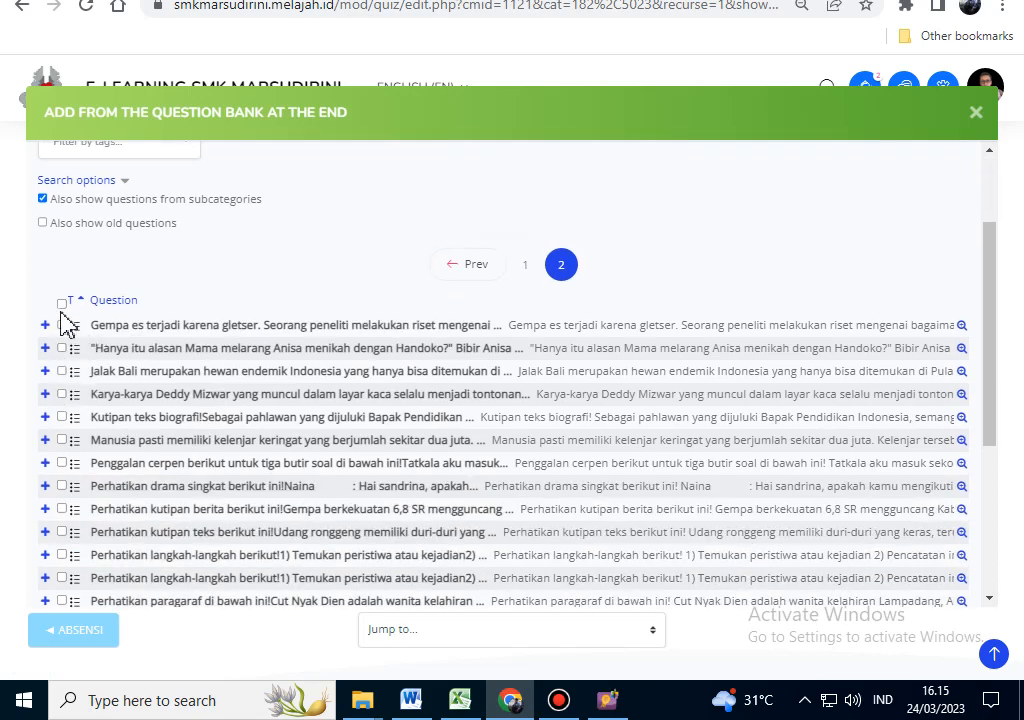
pyautogui.click(61, 301)
pyautogui.scroll(-7, 190, 359)
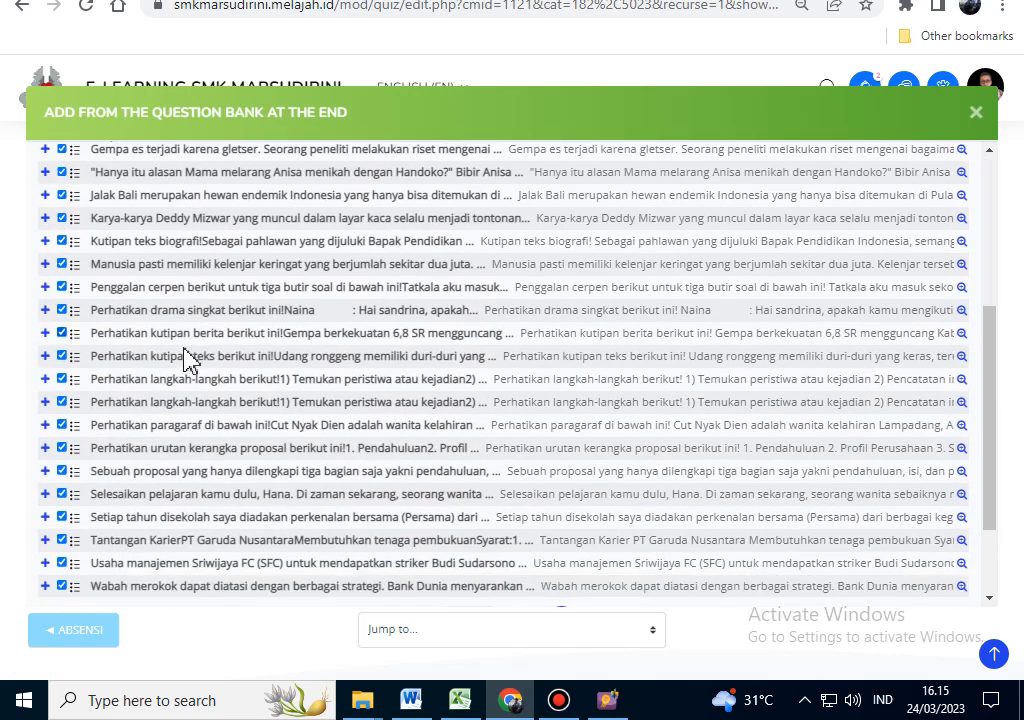
pyautogui.click(228, 583)
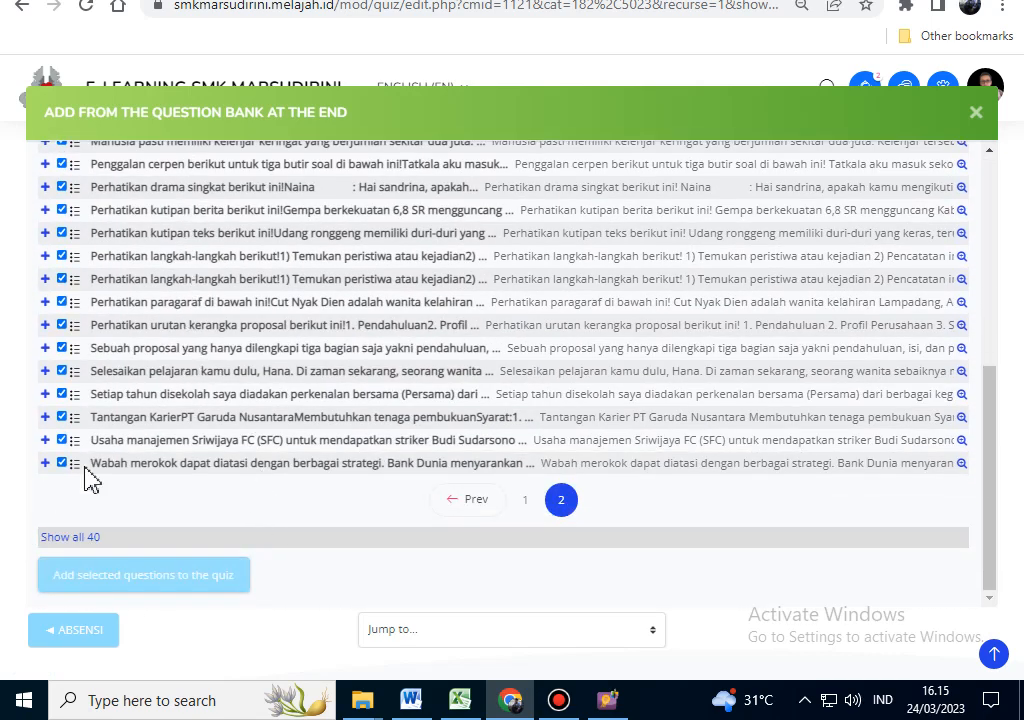
pyautogui.click(130, 592)
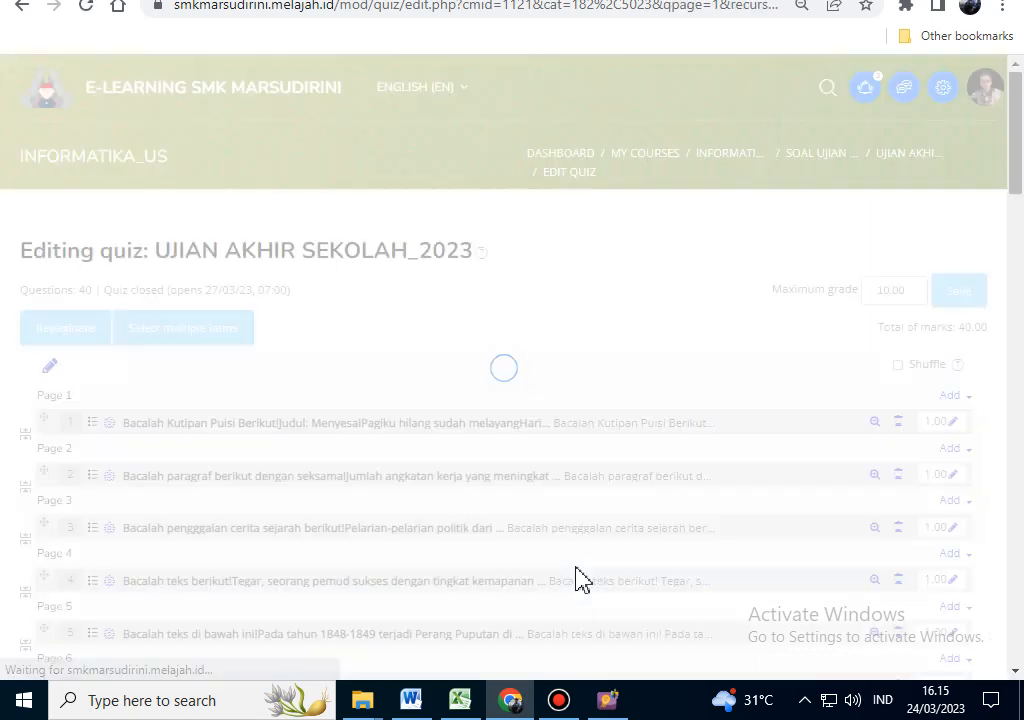
# Step: Look through the quiz's full question list and the mark given to each question
pyautogui.scroll(-10, 216, 395)
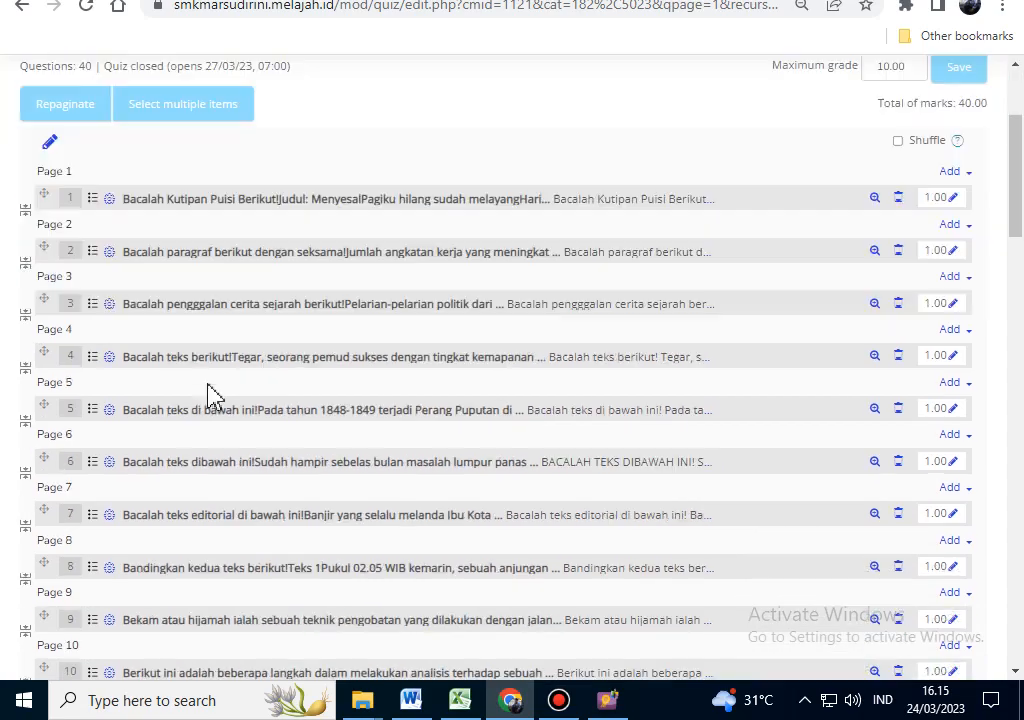
pyautogui.scroll(-13, 216, 395)
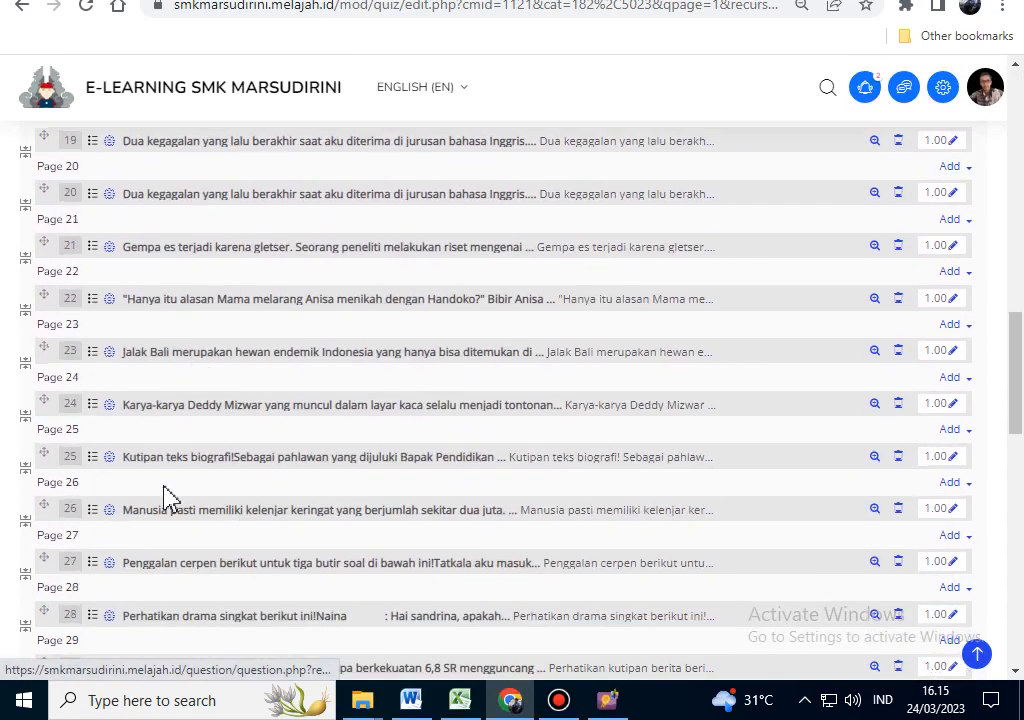
pyautogui.scroll(-3, 138, 535)
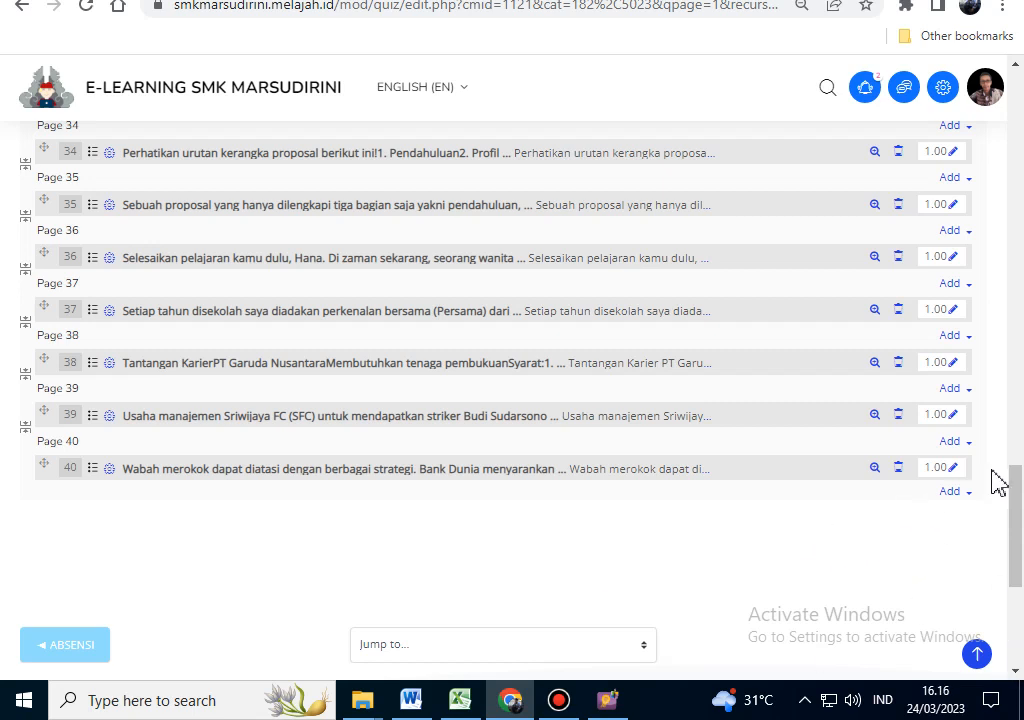
pyautogui.scroll(9, 997, 480)
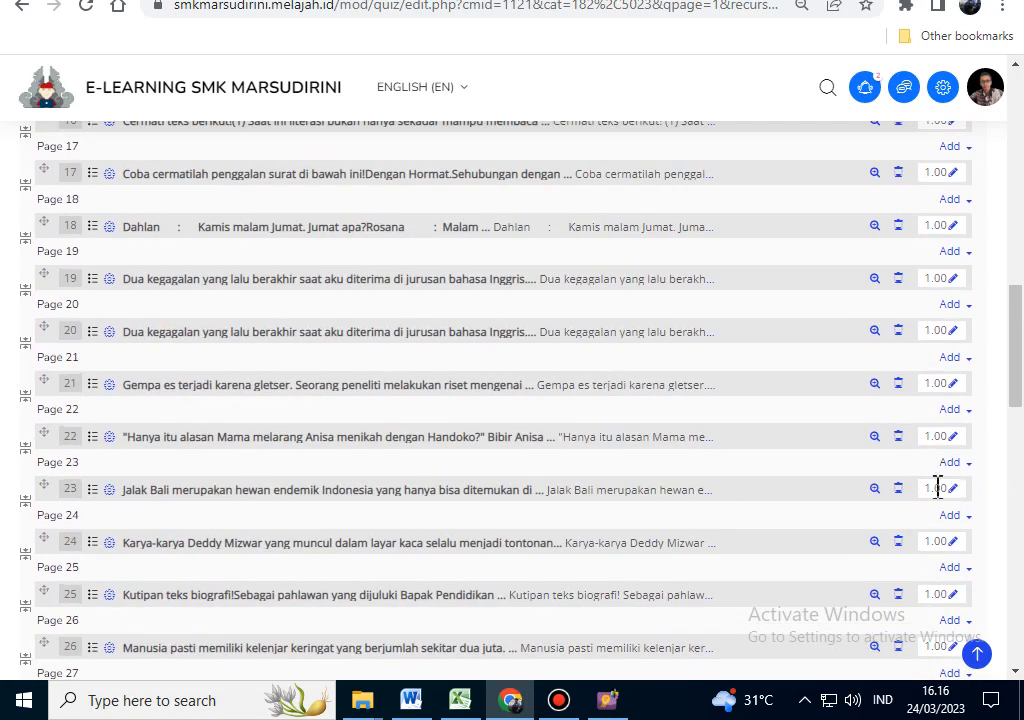
pyautogui.scroll(2, 872, 437)
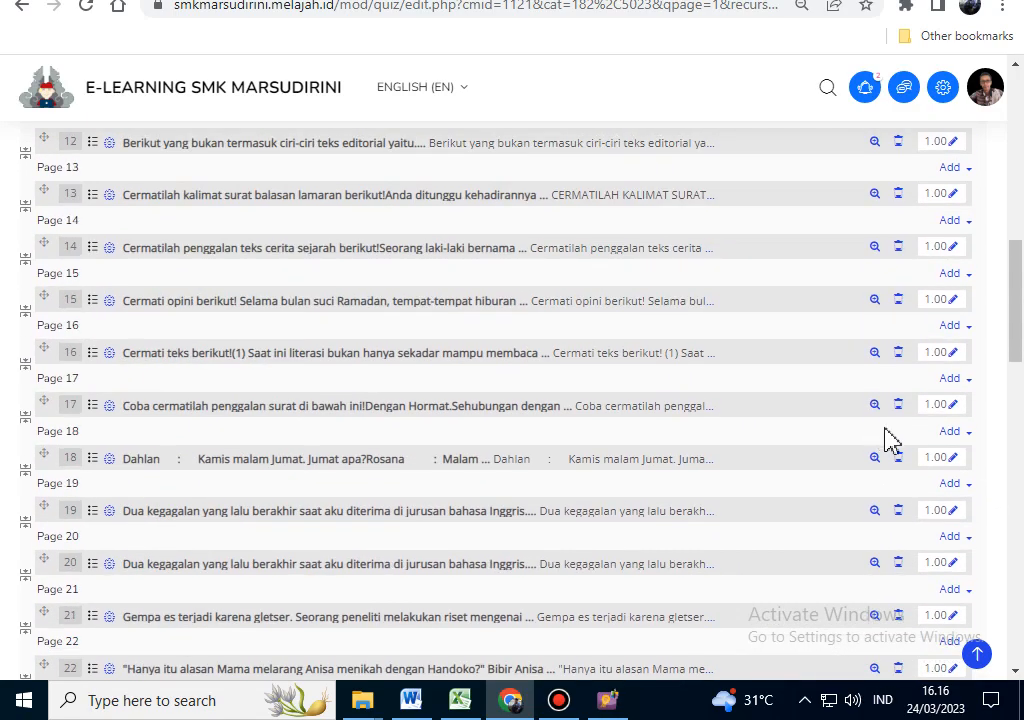
pyautogui.scroll(4, 869, 382)
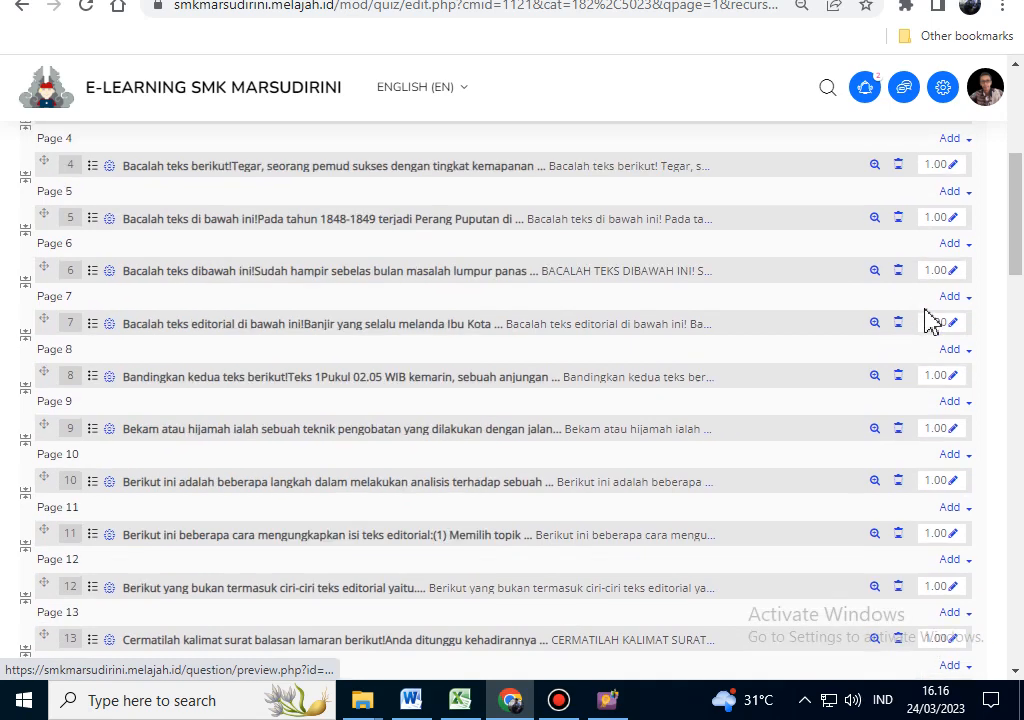
pyautogui.scroll(3, 930, 320)
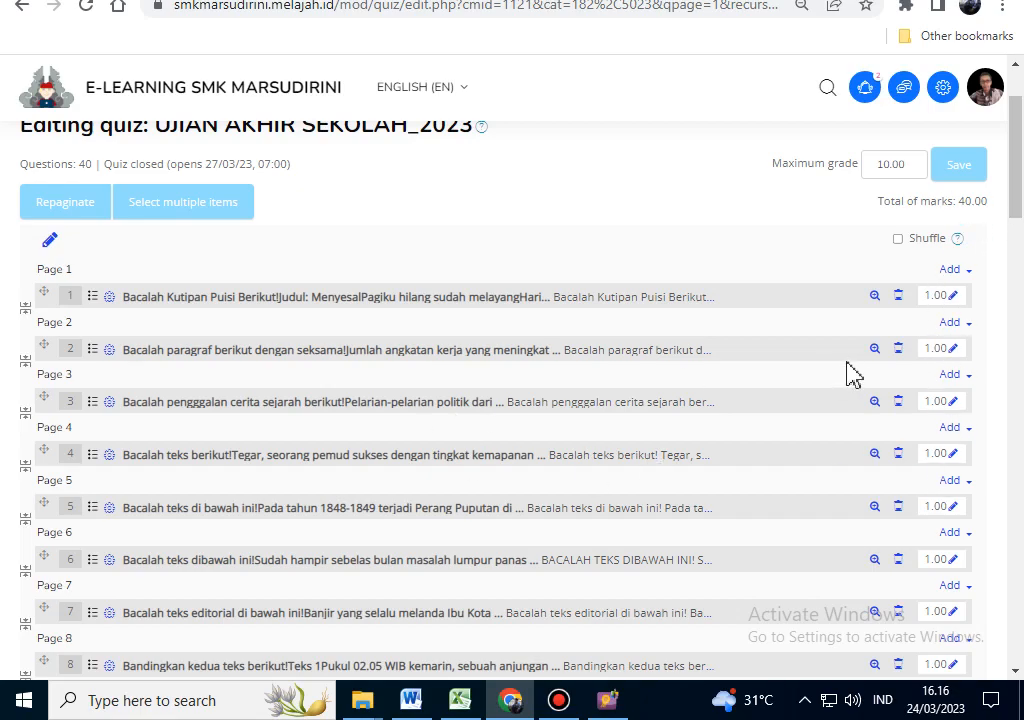
pyautogui.scroll(-16, 850, 370)
pyautogui.scroll(-3, 893, 410)
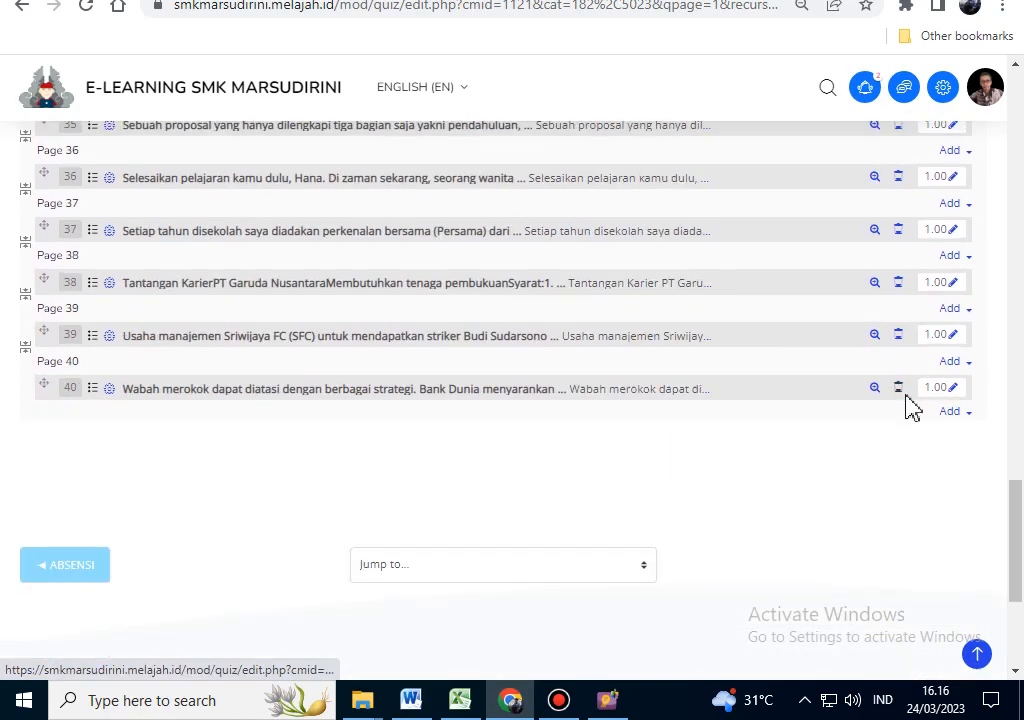
pyautogui.scroll(18, 907, 407)
pyautogui.scroll(4, 978, 407)
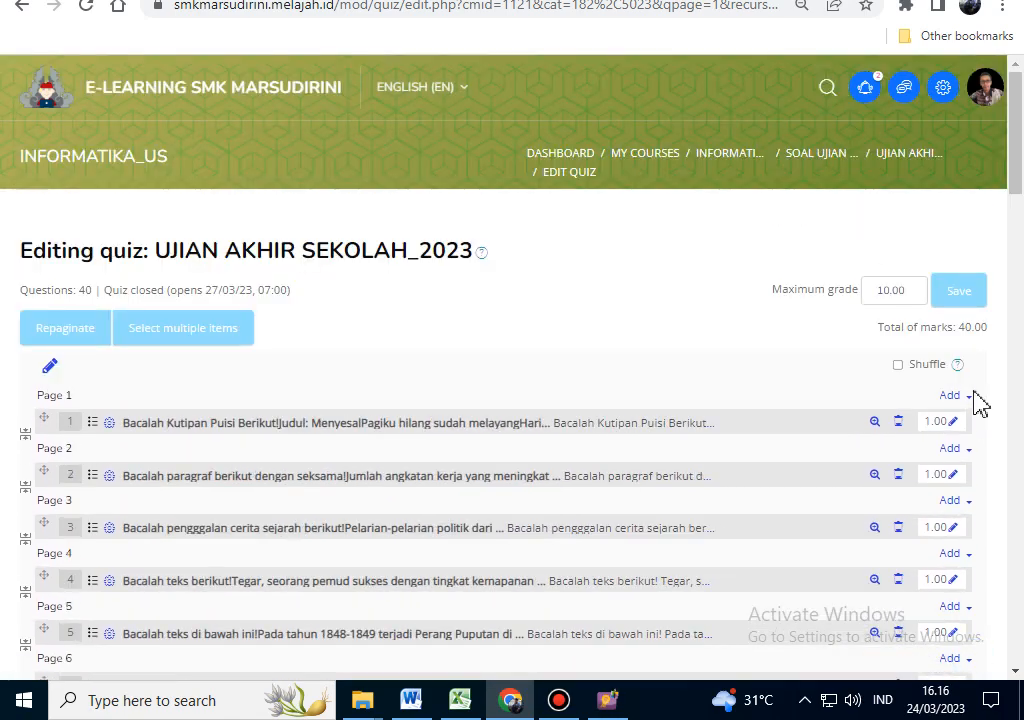
# Step: Set the maximum marks of questions 1 and 2 to 2.00 each
pyautogui.click(952, 422)
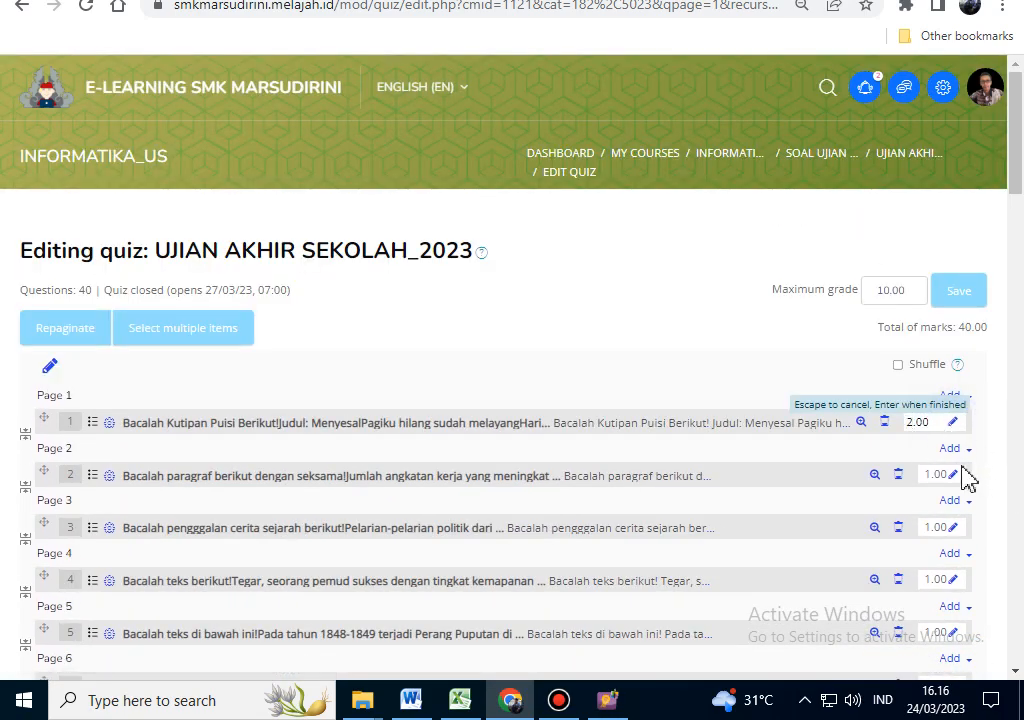
pyautogui.press('Return')
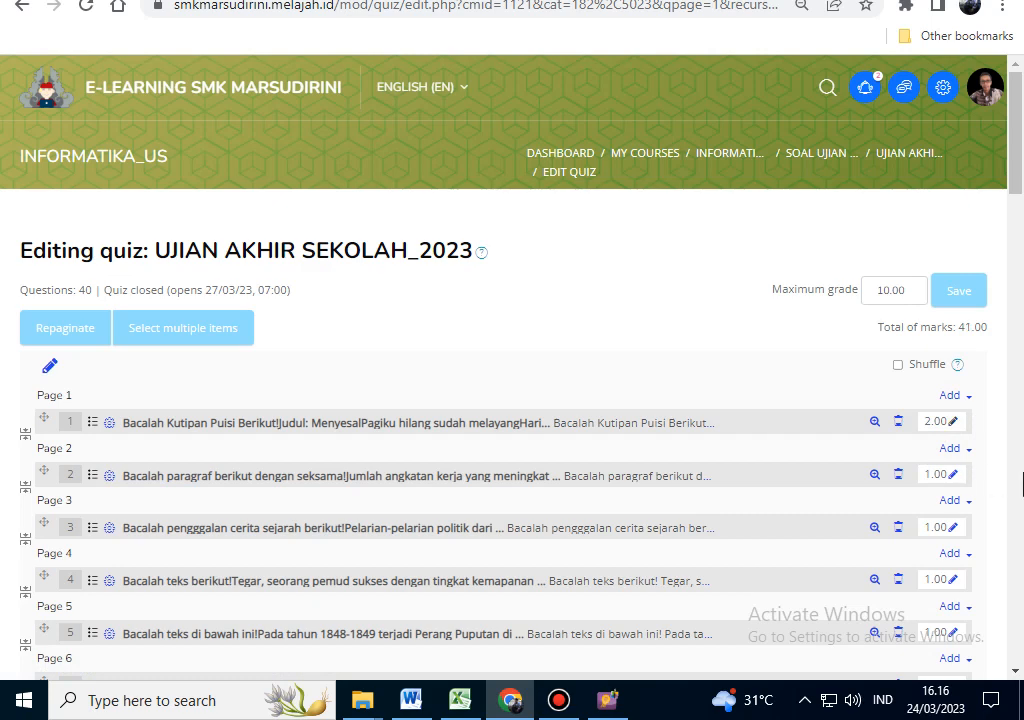
pyautogui.click(953, 475)
pyautogui.press('Delete')
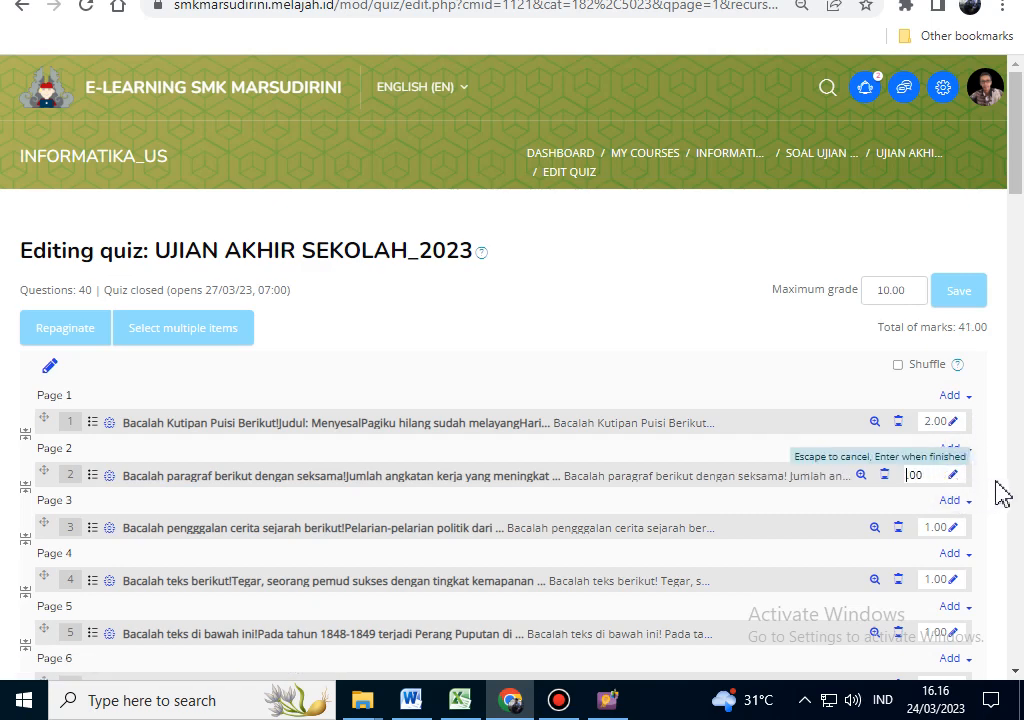
pyautogui.write('2')
pyautogui.press('Return')
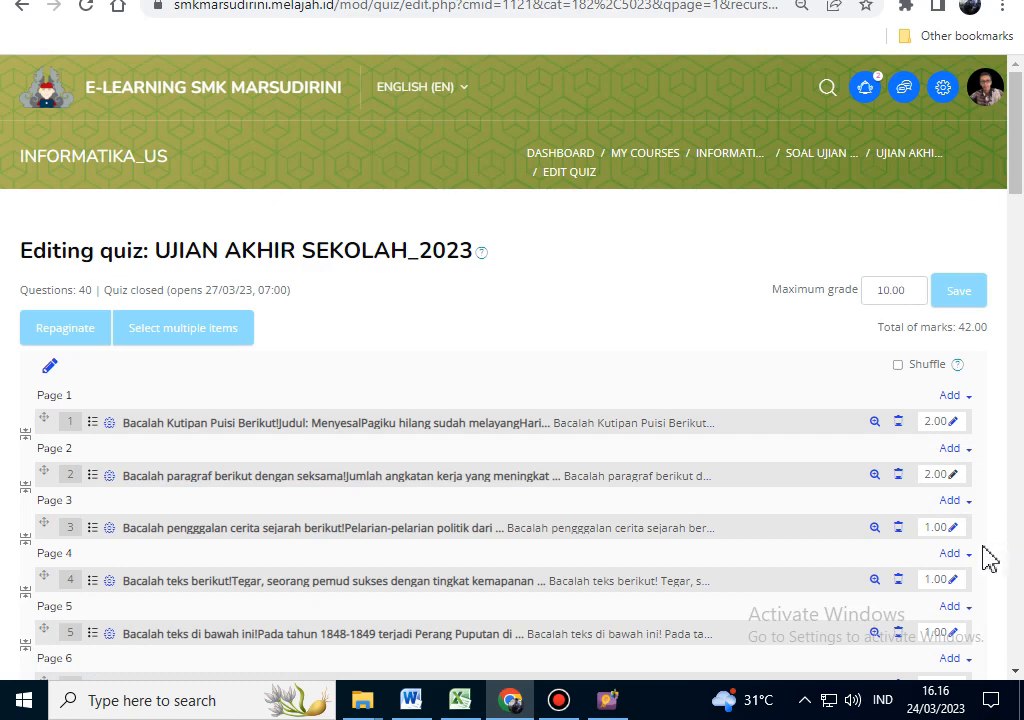
# Step: Set the maximum mark of question 3 to 2.00
pyautogui.scroll(-2, 1018, 520)
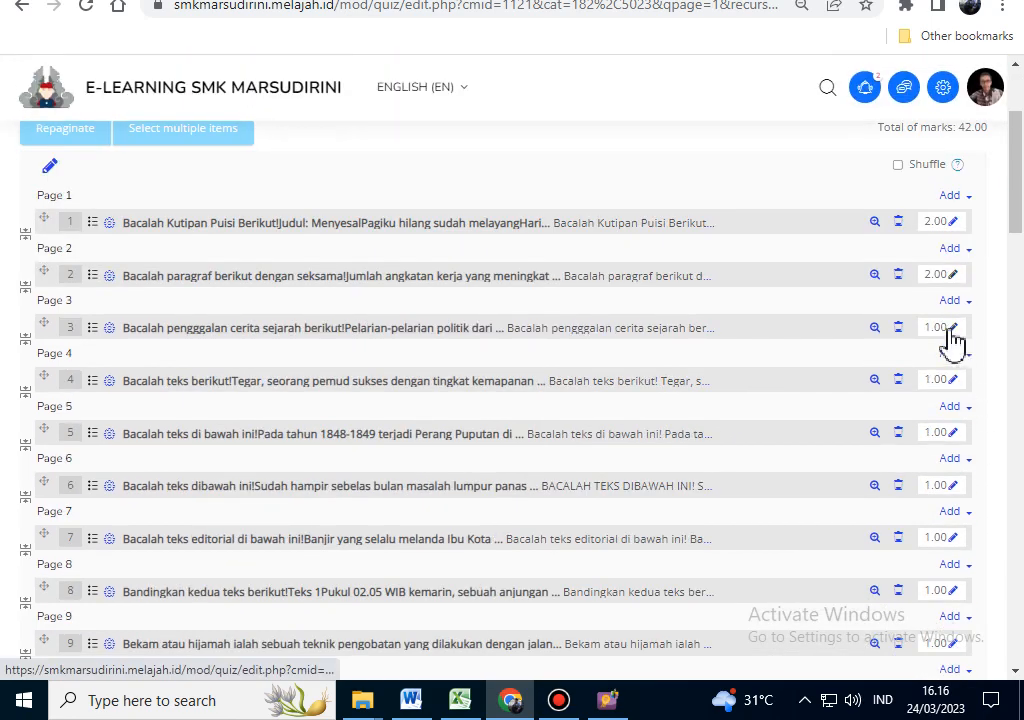
pyautogui.click(955, 333)
pyautogui.press('Home')
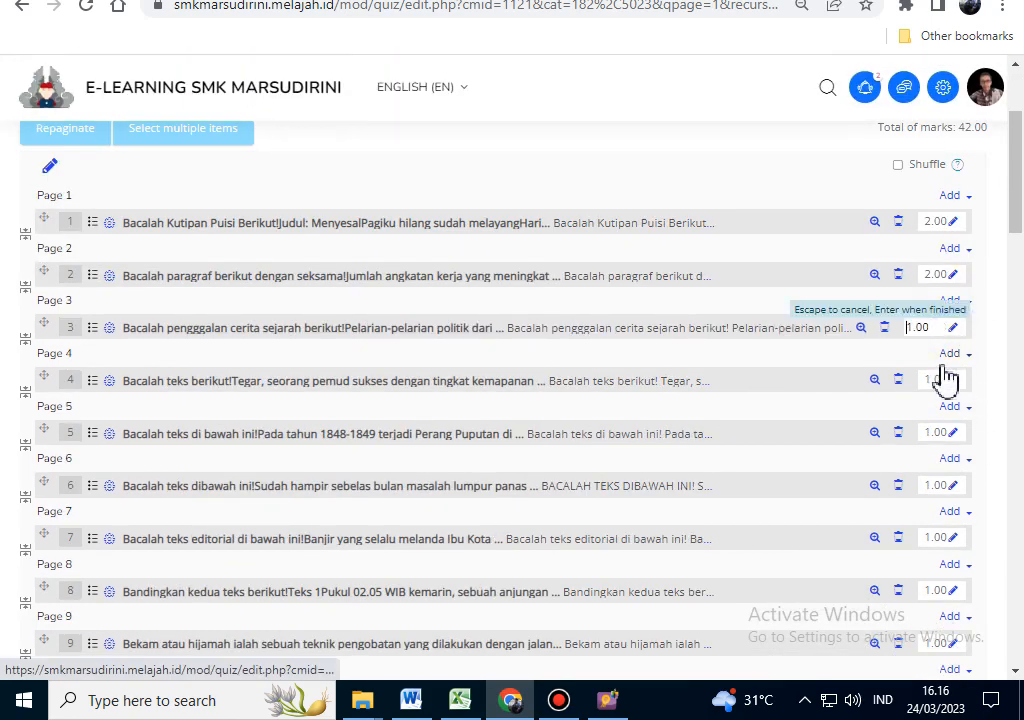
pyautogui.press('Delete')
pyautogui.write('2')
pyautogui.press('Return')
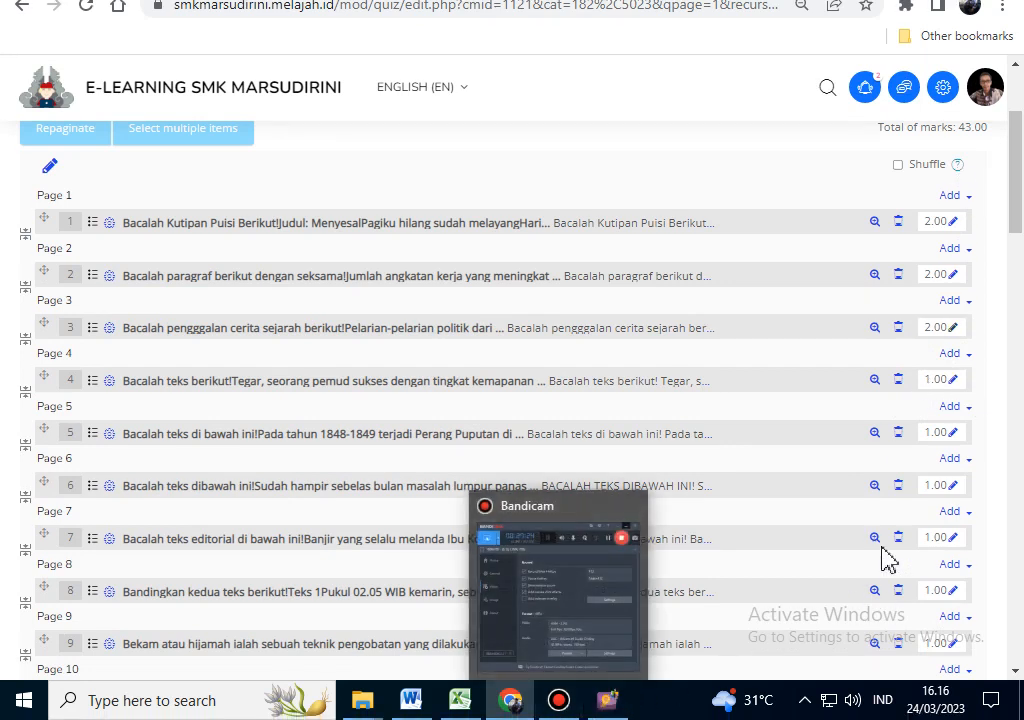
# Step: Set the maximum mark of question 4 to 2.00
pyautogui.click(952, 381)
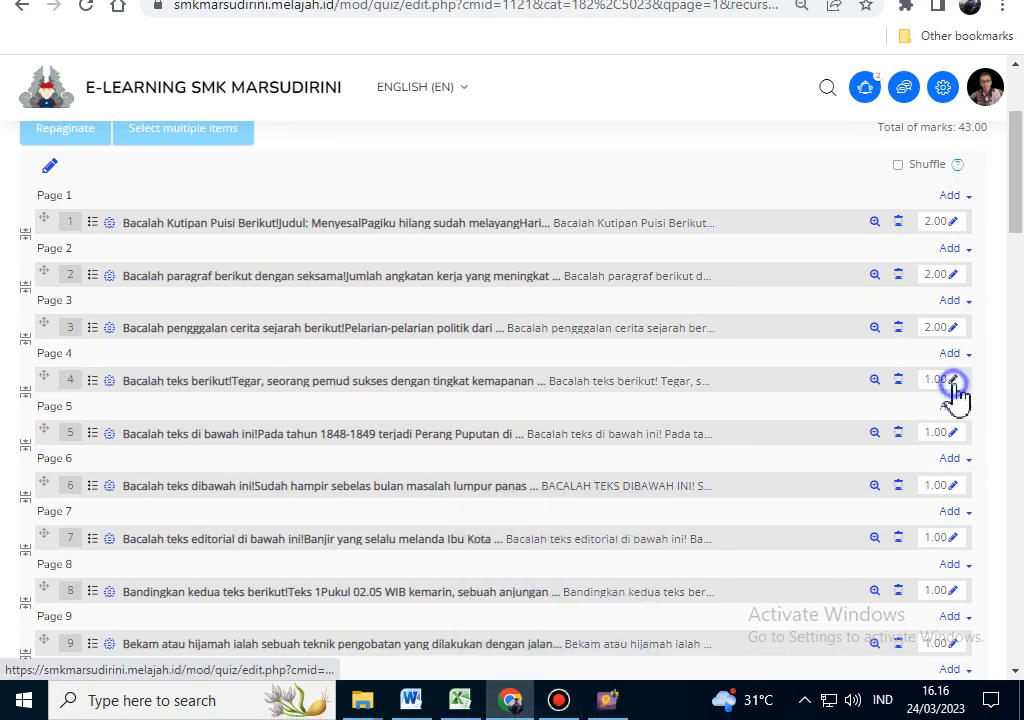
pyautogui.press('Home')
pyautogui.press('Delete')
pyautogui.write('2')
pyautogui.press('Return')
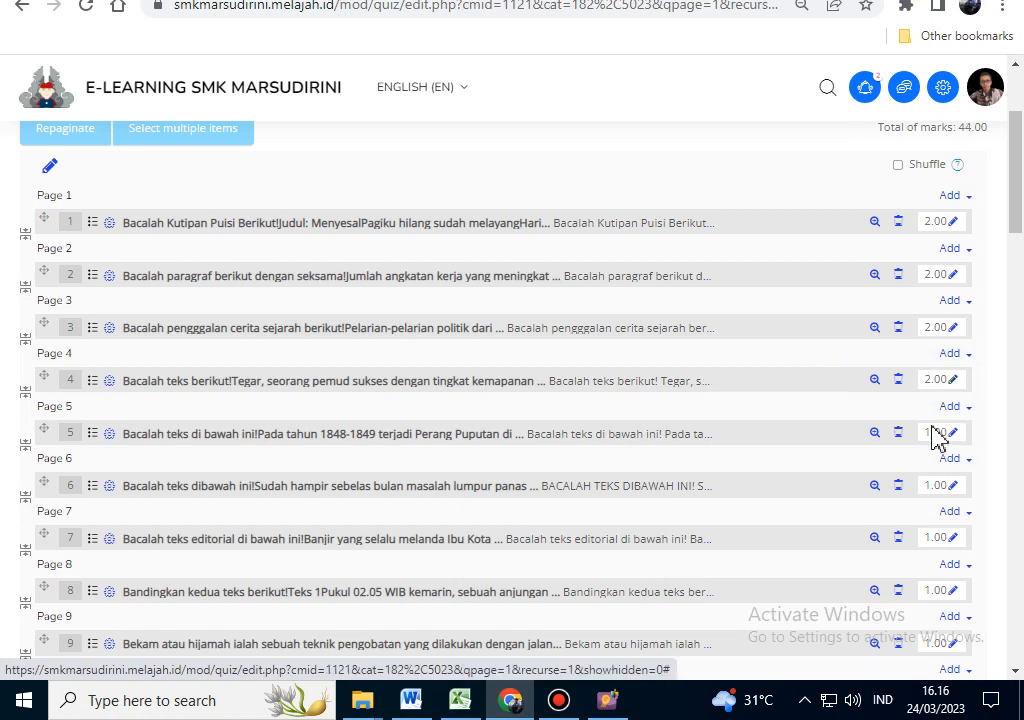
pyautogui.click(557, 700)
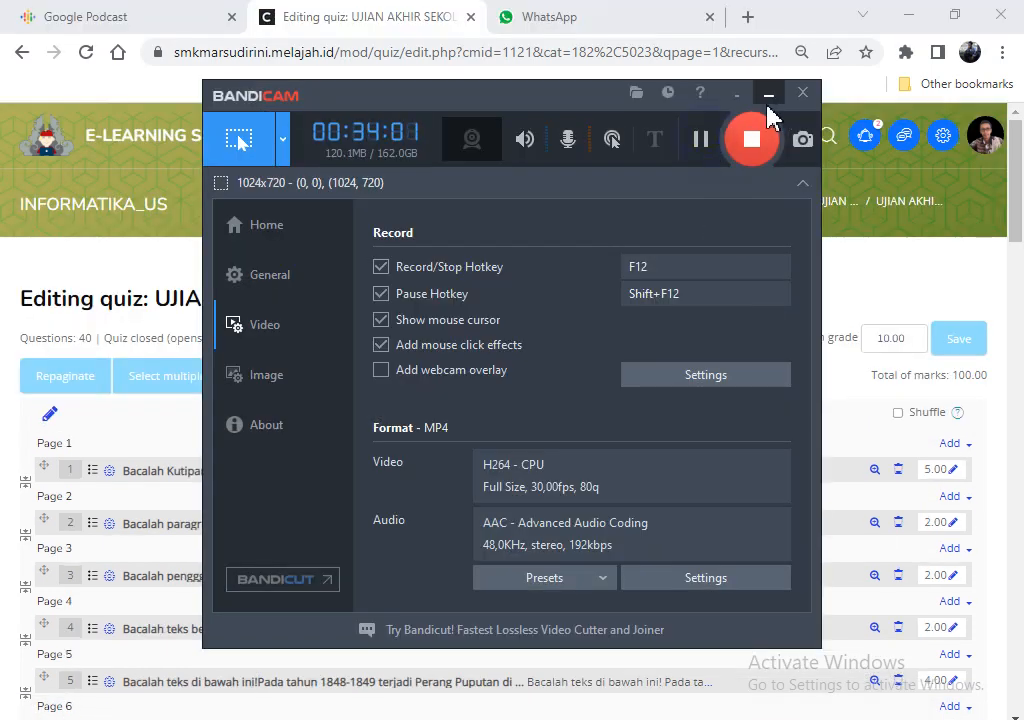
pyautogui.click(770, 94)
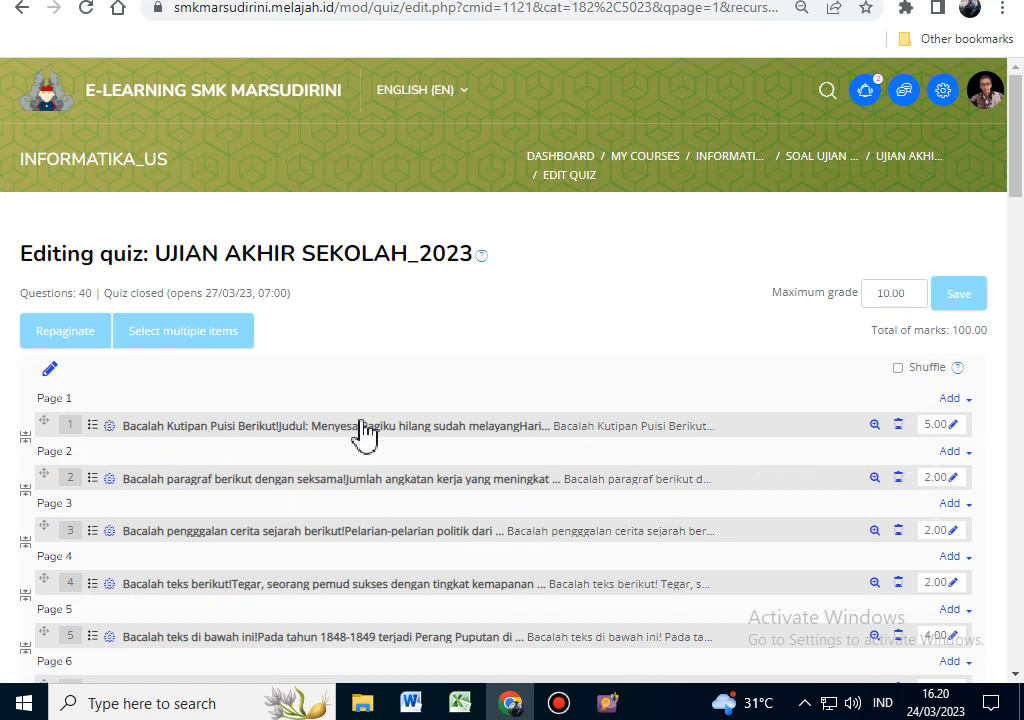
# Step: Review the maximum marks assigned to the quiz questions, enlarging the page to read them
pyautogui.hotkey('ctrl', '+')
pyautogui.scroll(-2, 313, 491)
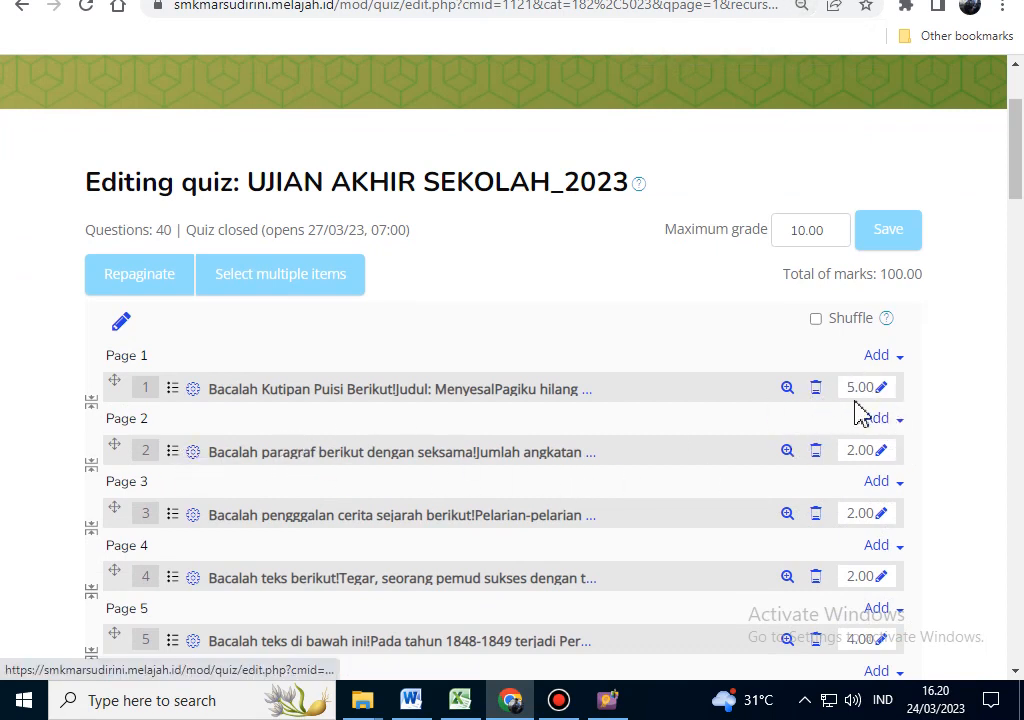
pyautogui.scroll(-2, 907, 405)
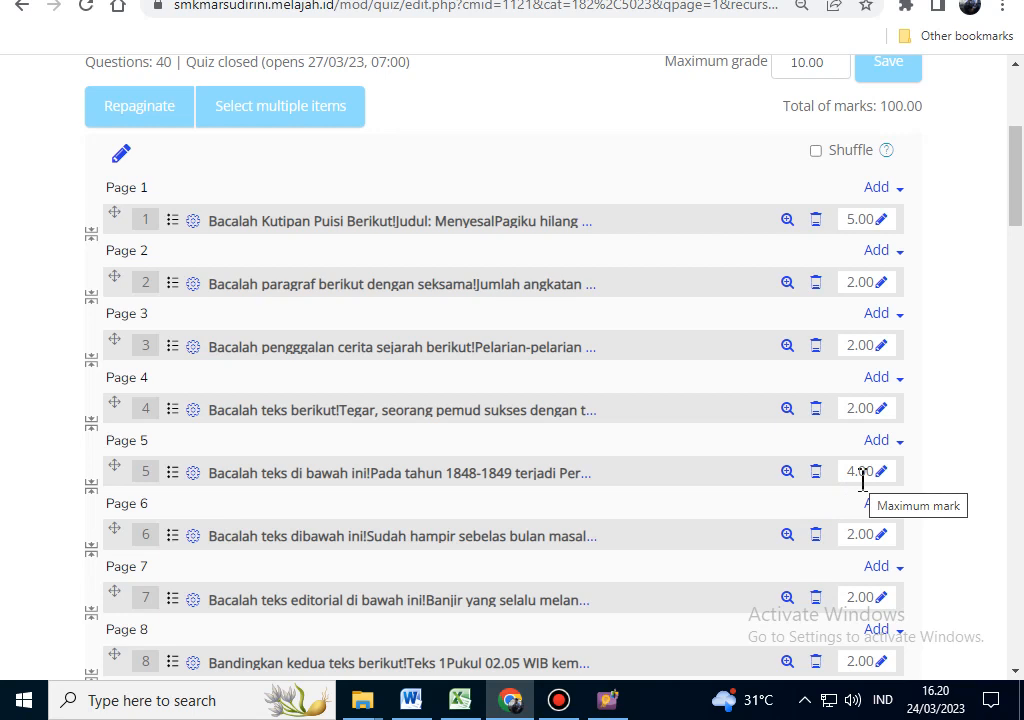
pyautogui.scroll(-4, 862, 480)
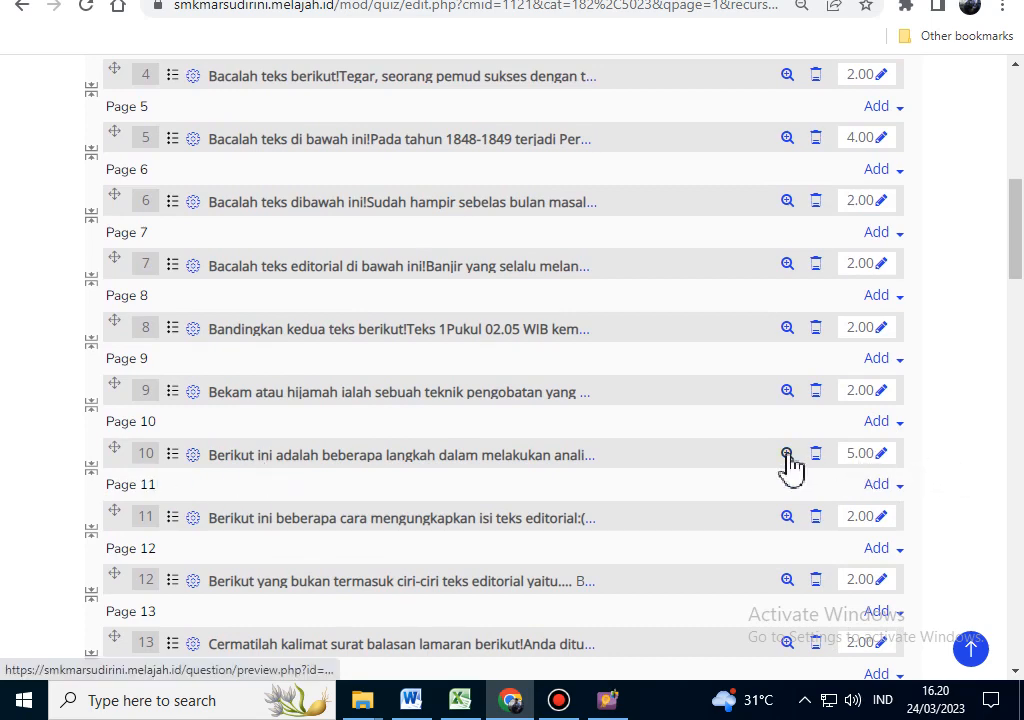
pyautogui.hotkey('ctrl', '-')
pyautogui.hotkey('ctrl', '-')
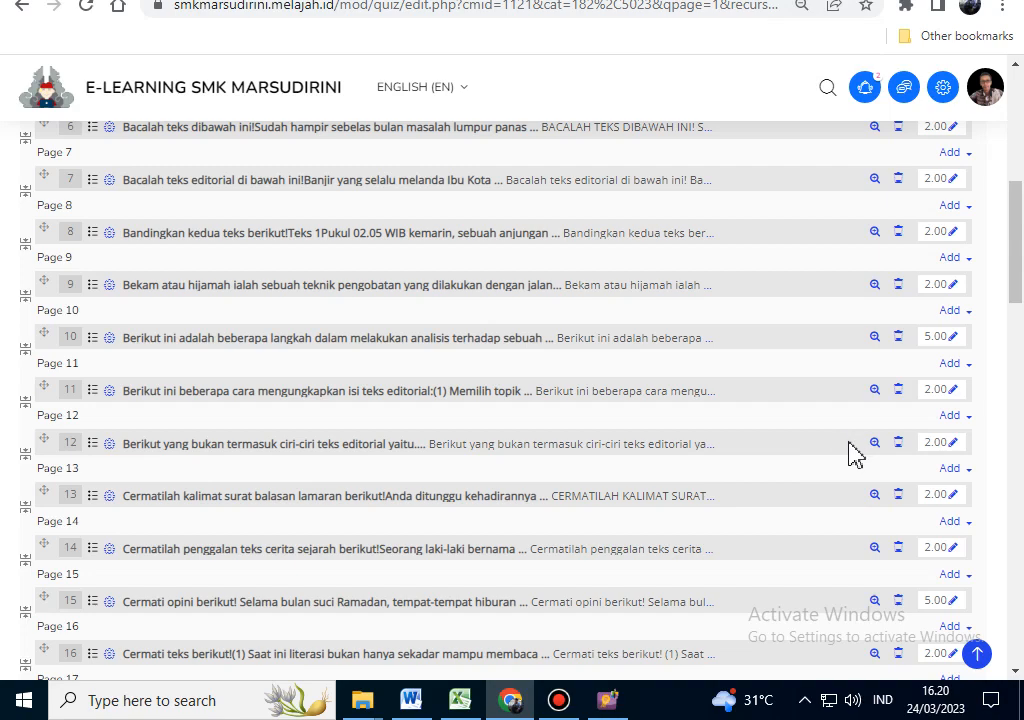
# Step: Turn on question shuffling for the quiz and save it
pyautogui.scroll(6, 855, 452)
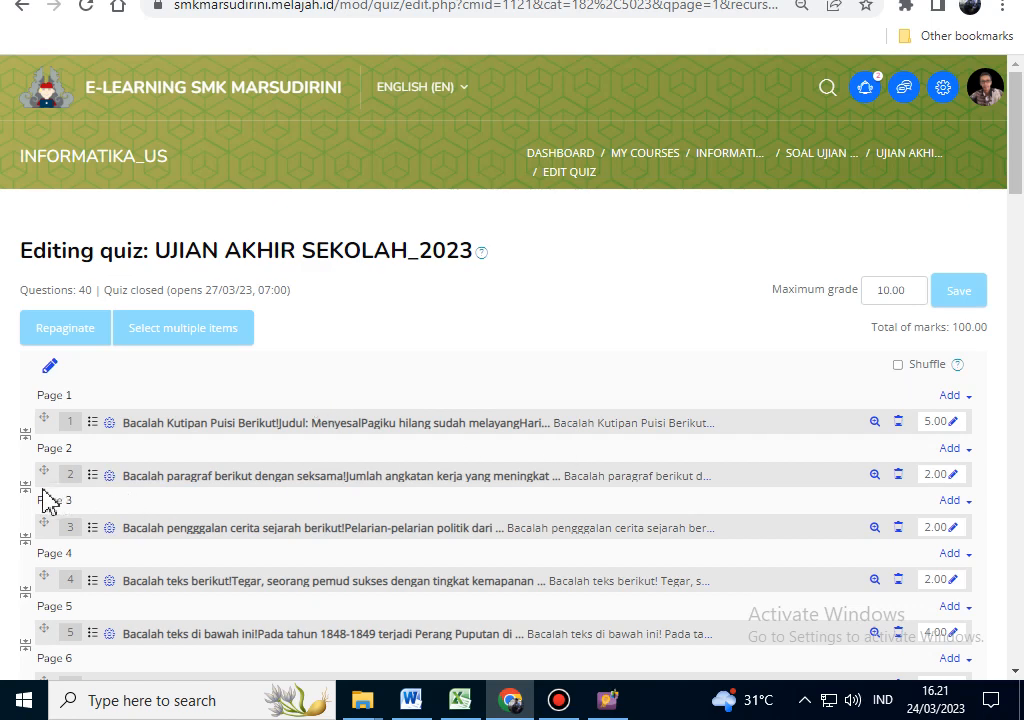
pyautogui.click(898, 366)
pyautogui.click(962, 295)
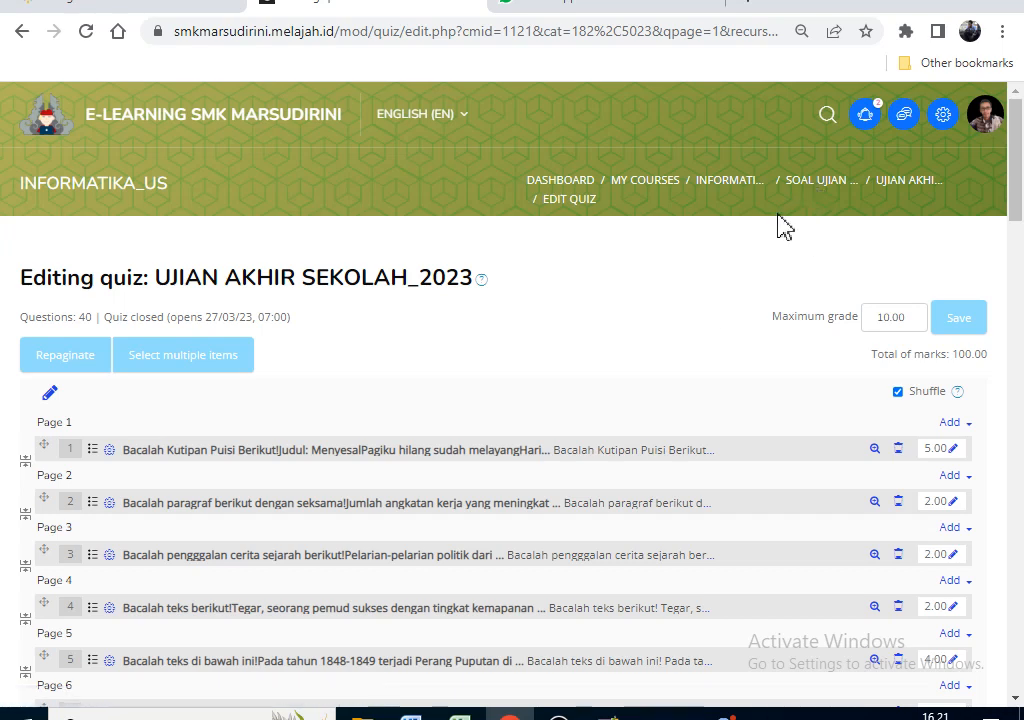
# Step: Return to the Informatika_US course page and expand the SOAL UJIAN AKHIR SEKOLAH section to check the quiz entry
pyautogui.click(731, 186)
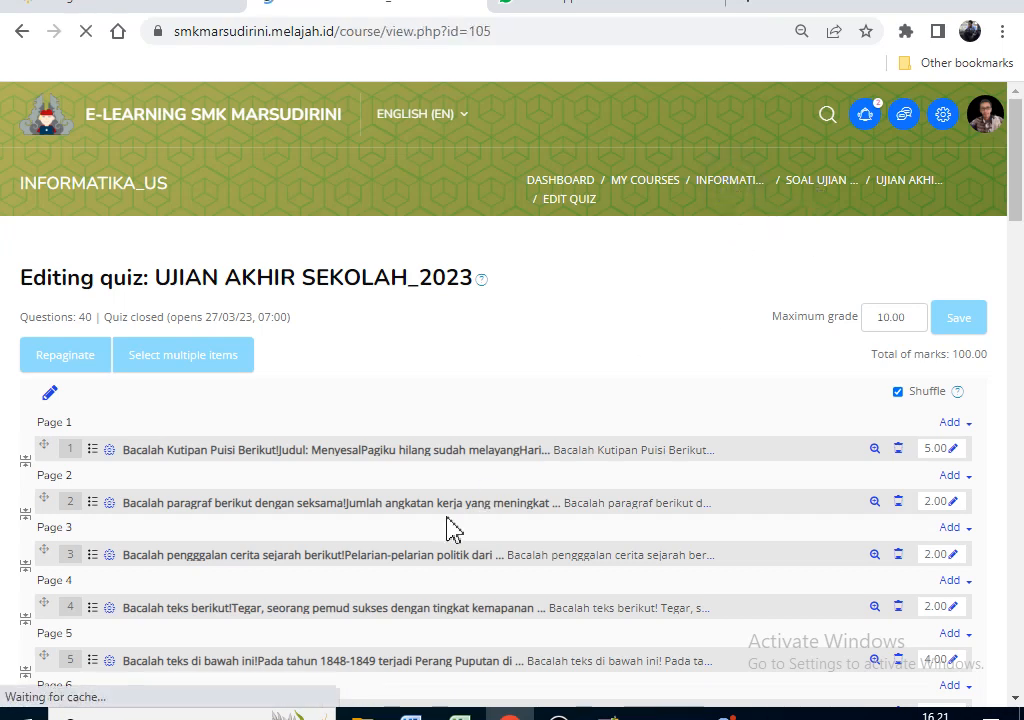
pyautogui.scroll(-2, 265, 413)
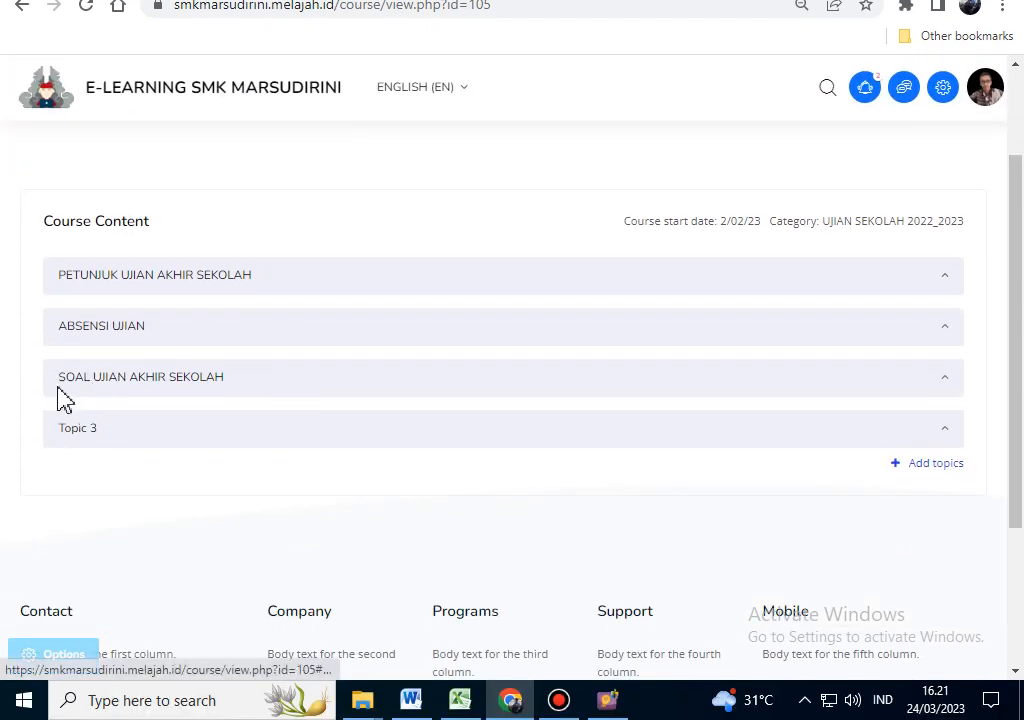
pyautogui.click(90, 378)
pyautogui.scroll(-3, 32, 366)
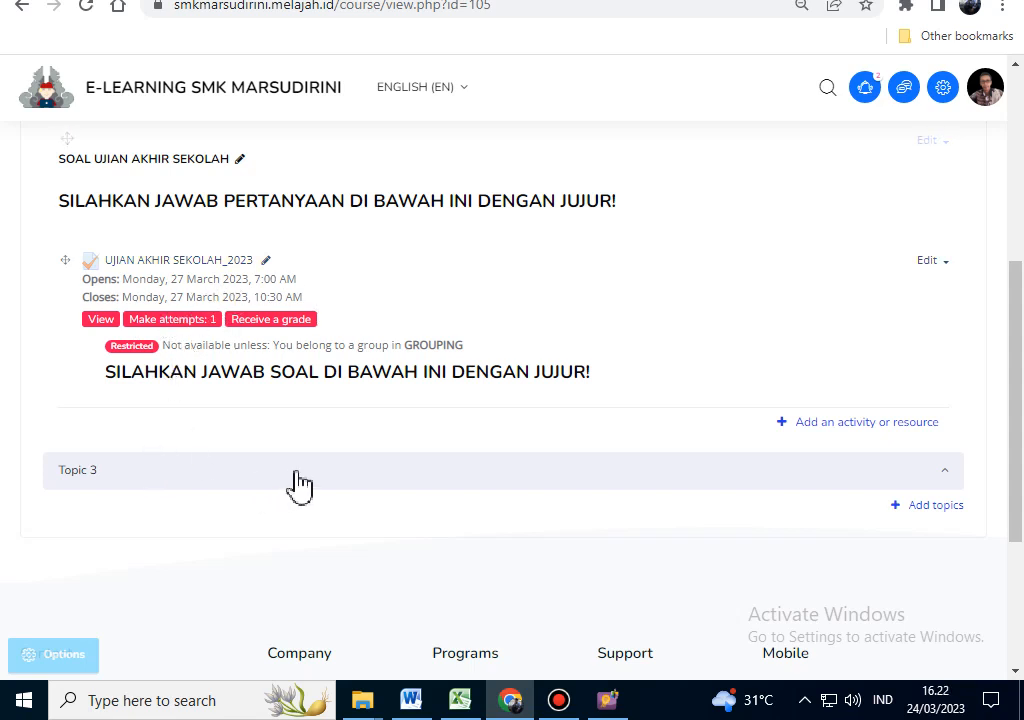
pyautogui.scroll(3, 300, 460)
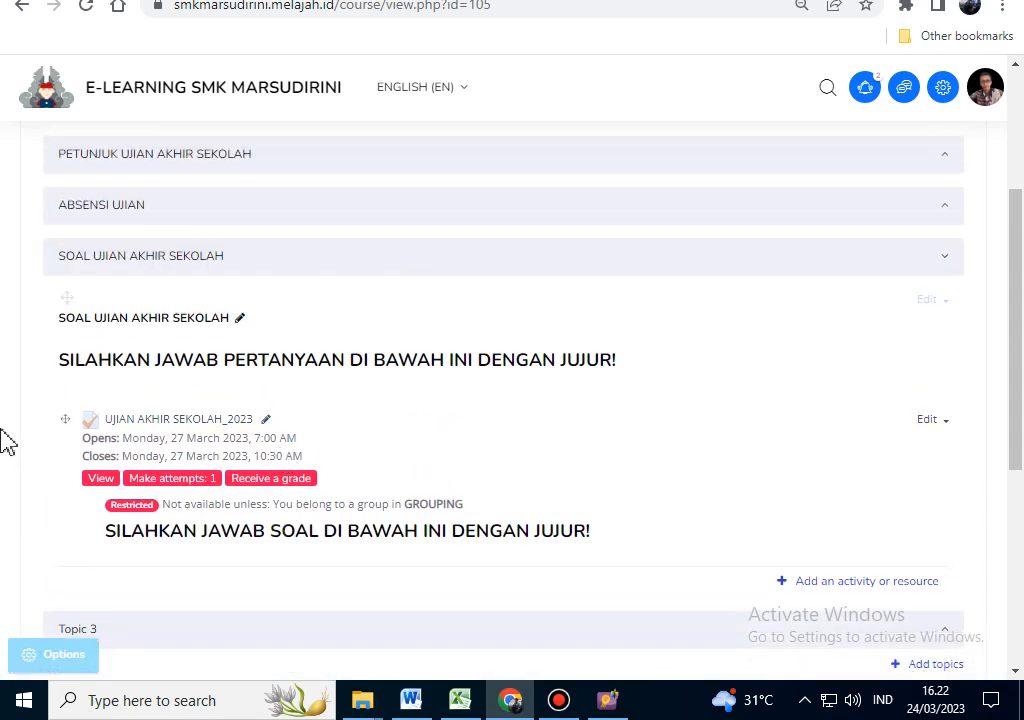